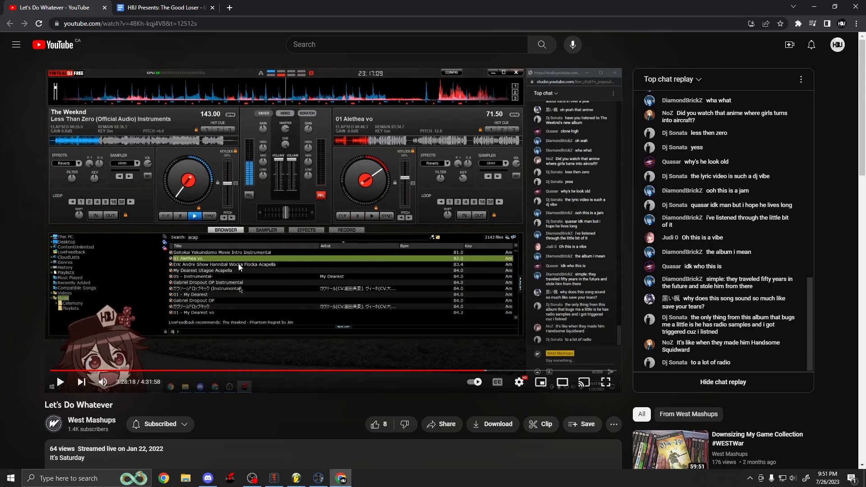
Play the livestream replay video briefly and pause it again.
left_click(59, 382)
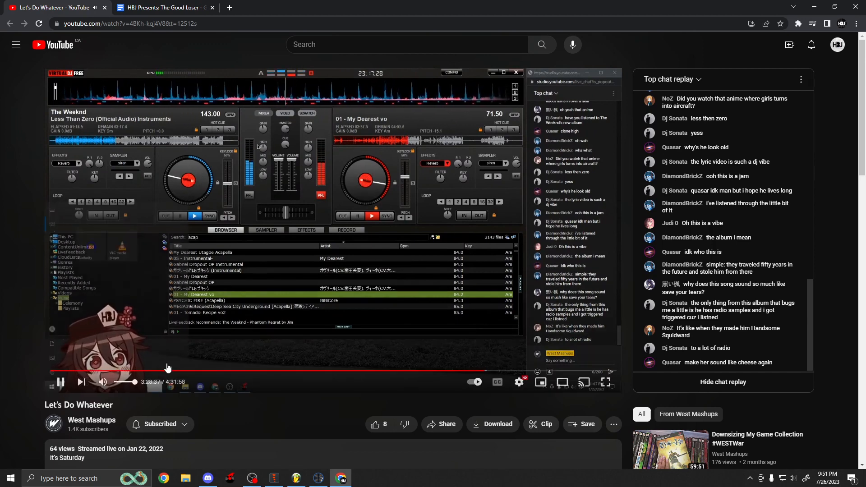
left_click(229, 238)
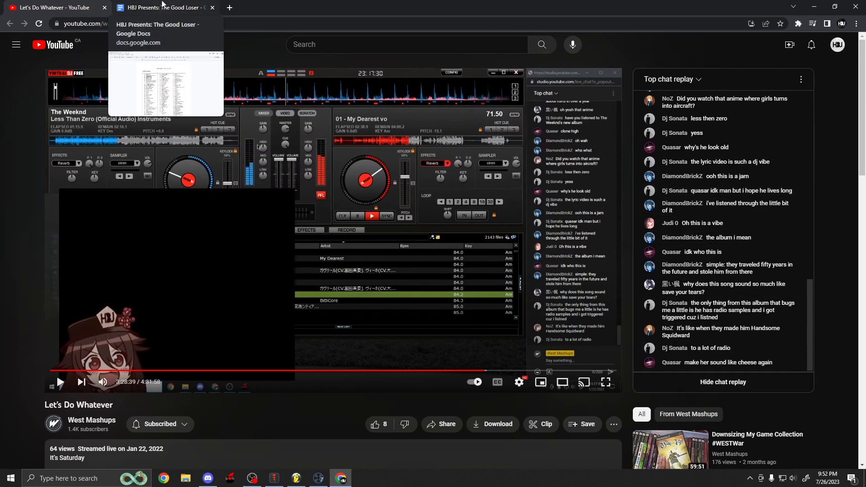
Switch to the Google Docs tracklist document and scroll through the unsorted tracklist.
left_click(163, 6)
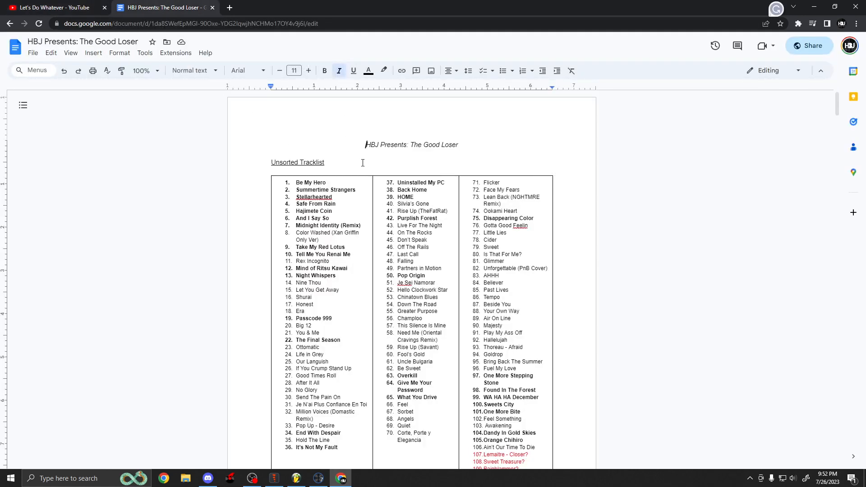
scroll(362, 162, "down", 1)
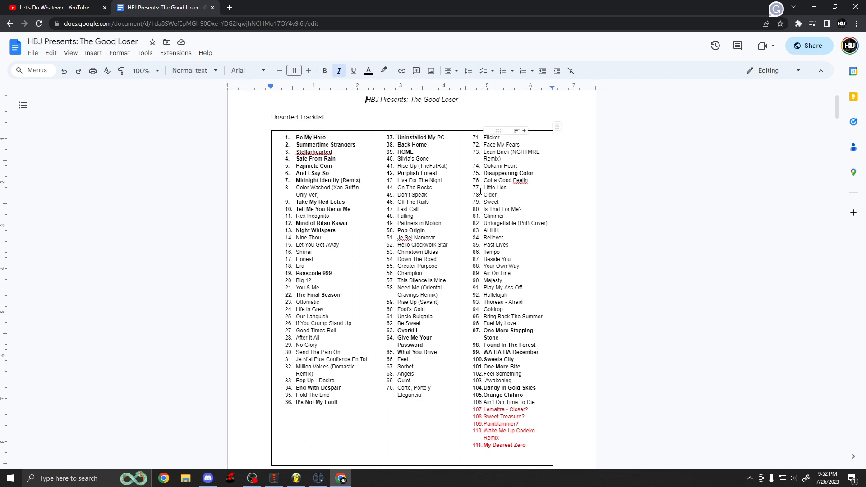
scroll(527, 322, "down", 2)
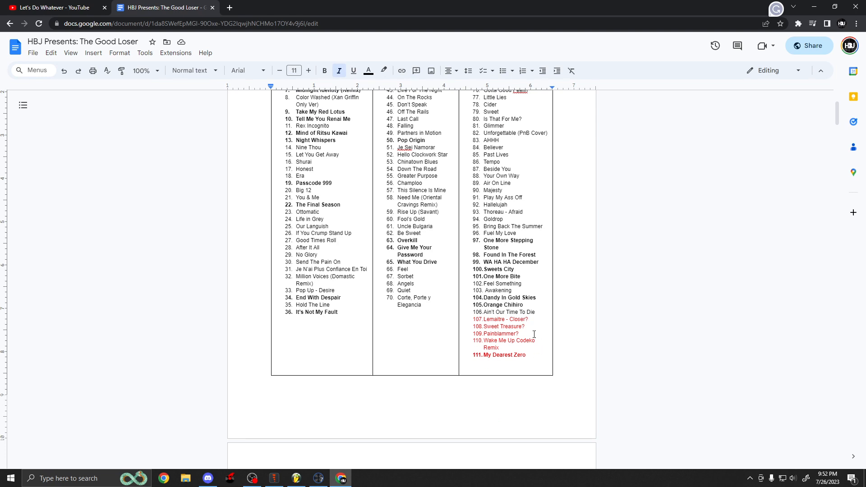
scroll(524, 364, "up", 1)
scroll(527, 362, "down", 1)
scroll(485, 215, "up", 3)
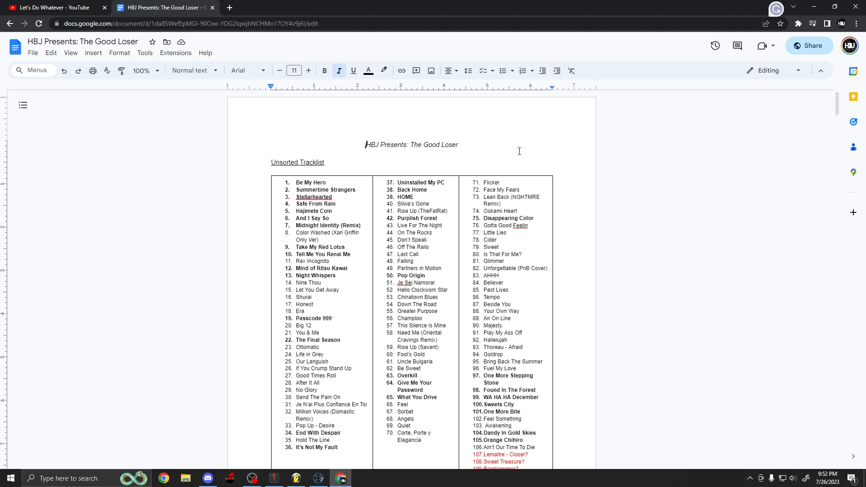
left_click(814, 7)
left_click(810, 8)
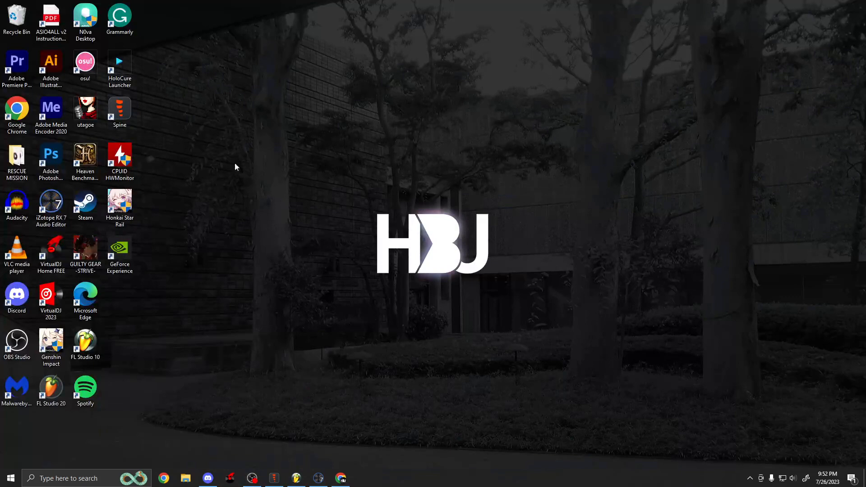
double_click(90, 107)
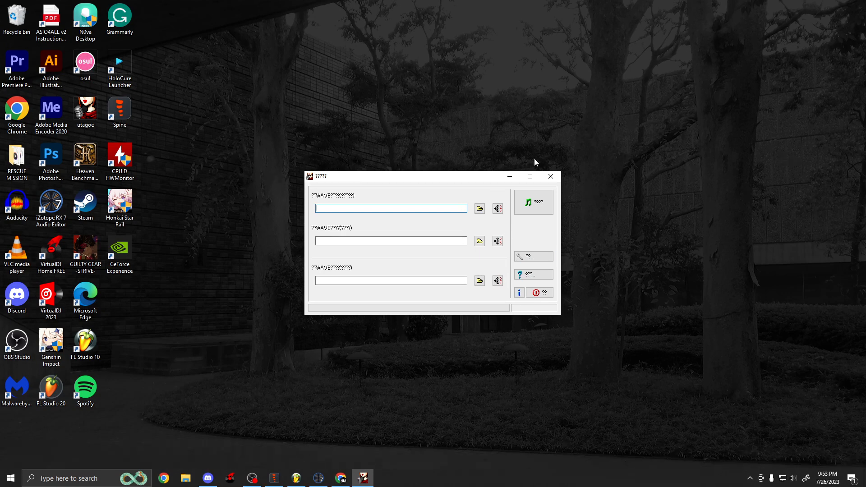
left_click(550, 179)
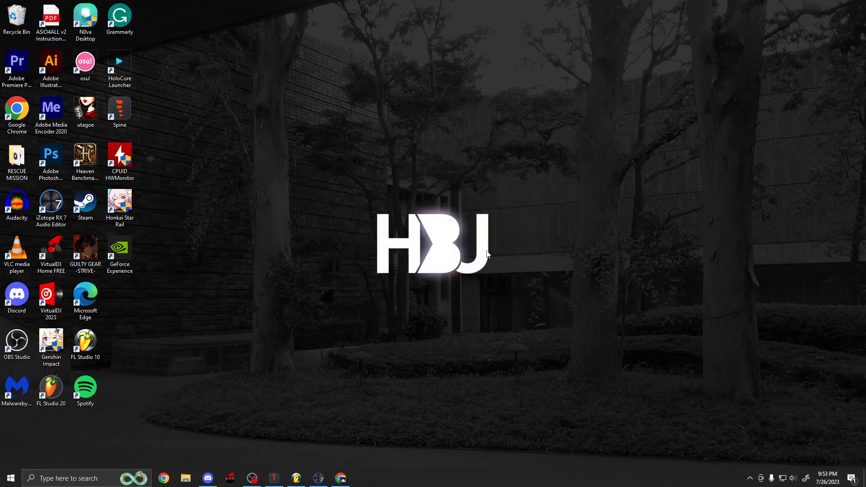
left_click(340, 478)
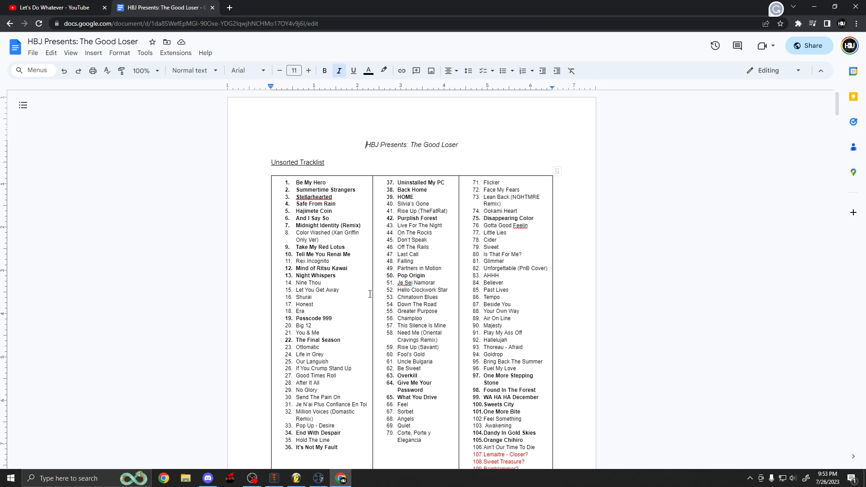
Switch to iZotope RX and zoom through the spectrogram of the My Dearest (Cleaned Acapella) file to examine it.
left_click(319, 478)
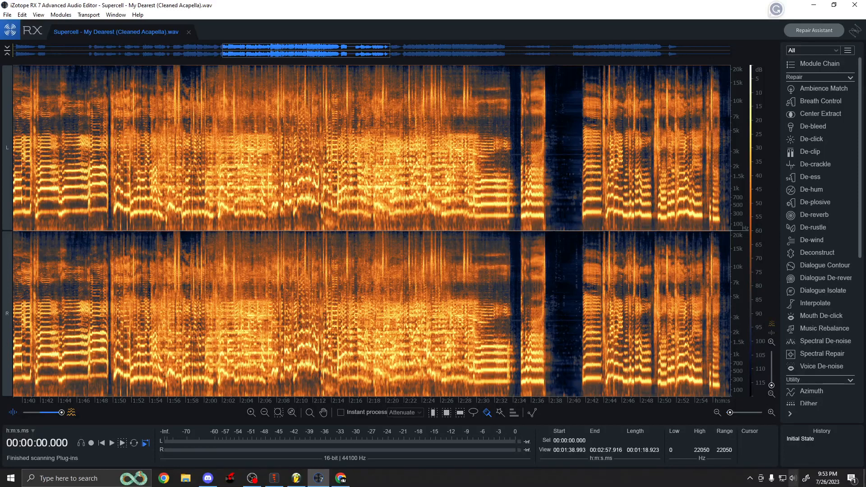
scroll(313, 165, "up", 5)
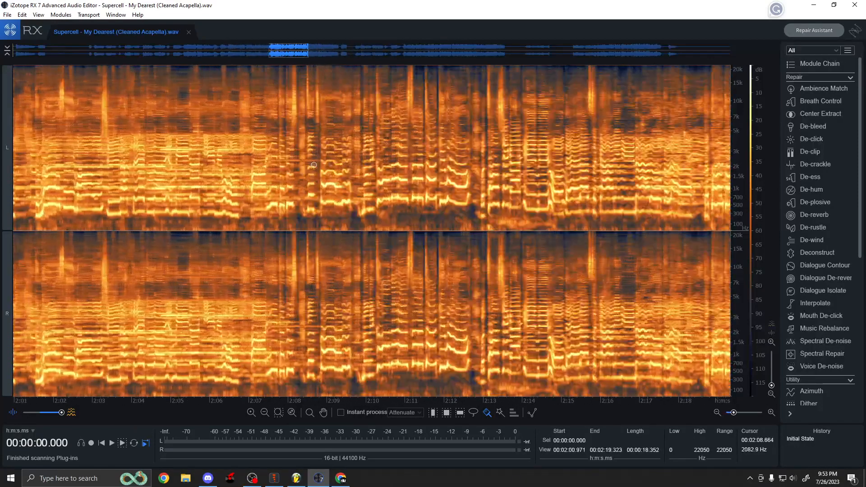
scroll(313, 165, "up", 3)
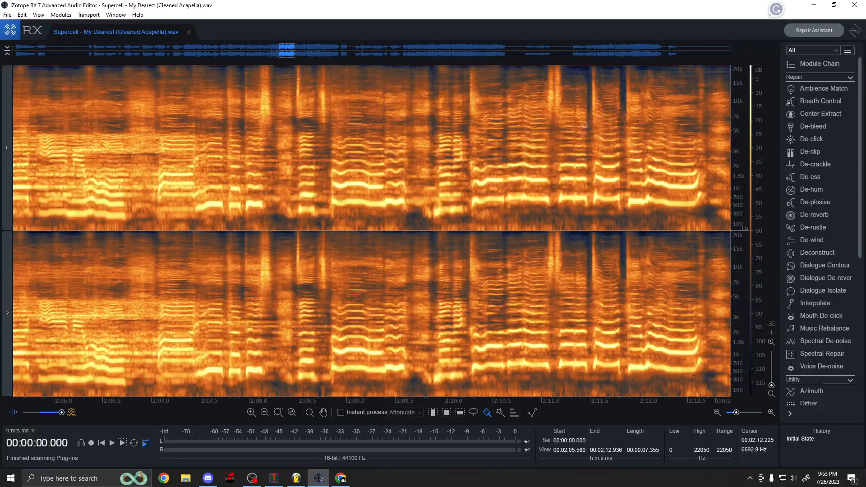
scroll(273, 153, "up", 2)
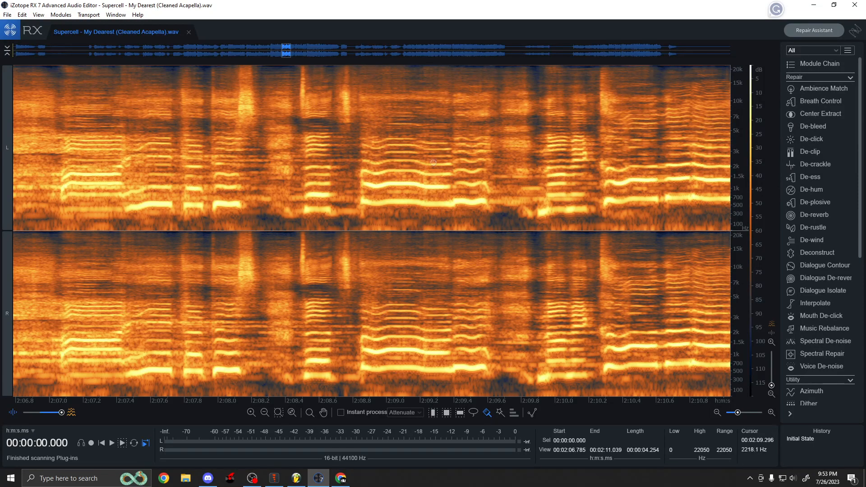
scroll(429, 149, "down", 5)
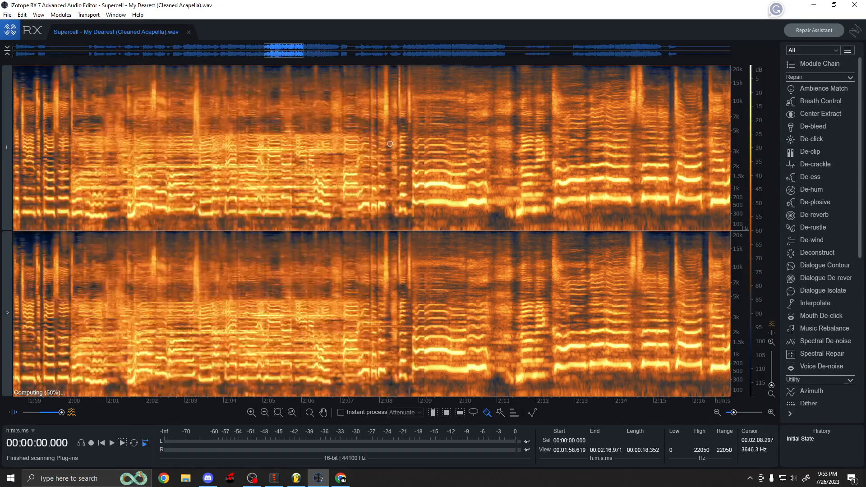
scroll(390, 143, "down", 2)
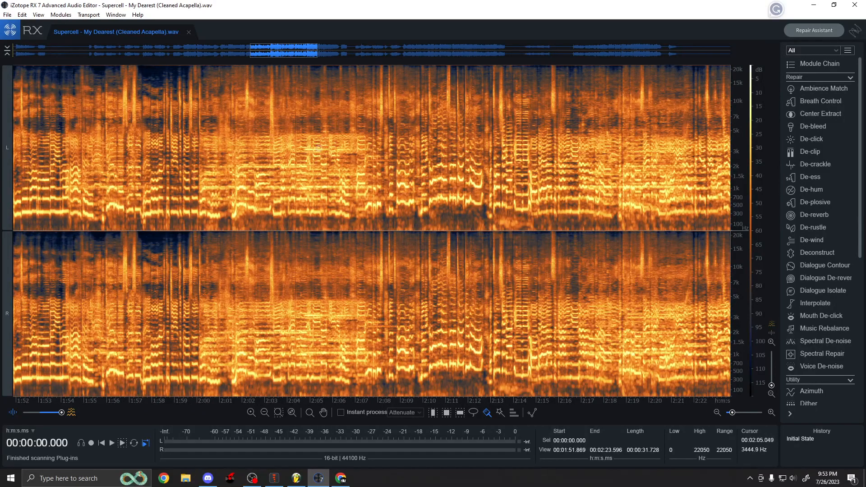
scroll(739, 170, "up", 3)
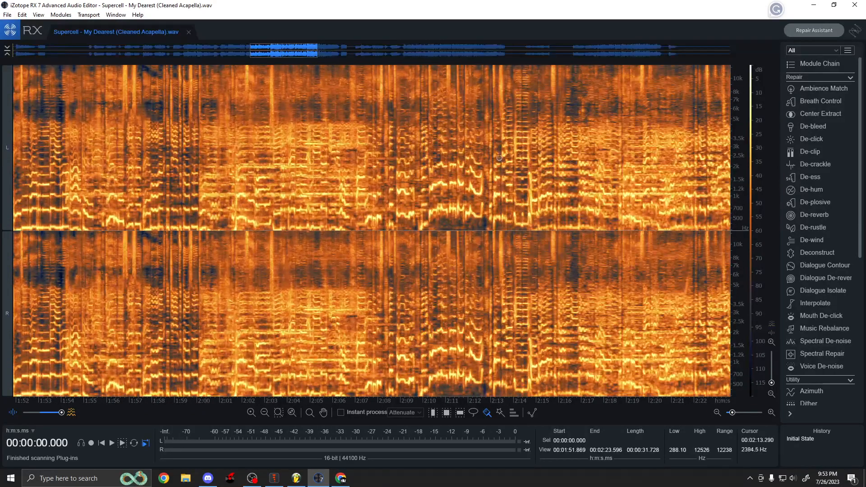
scroll(740, 159, "down", 3)
scroll(346, 154, "up", 3)
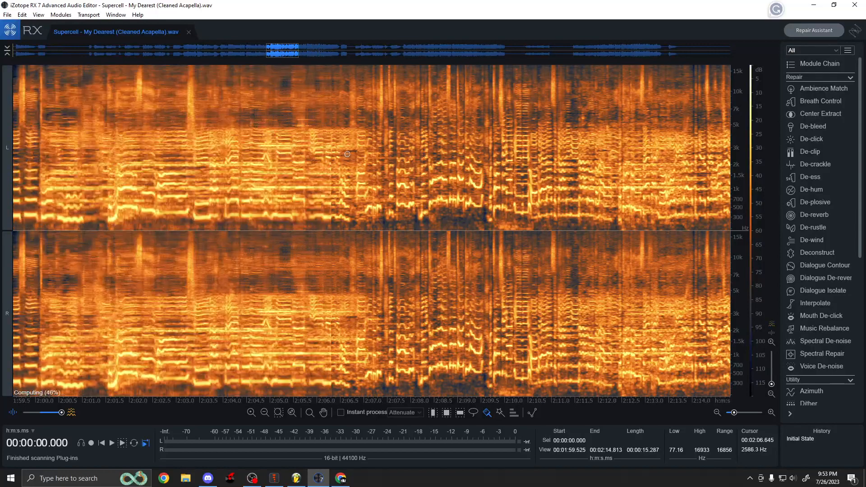
scroll(347, 155, "up", 2)
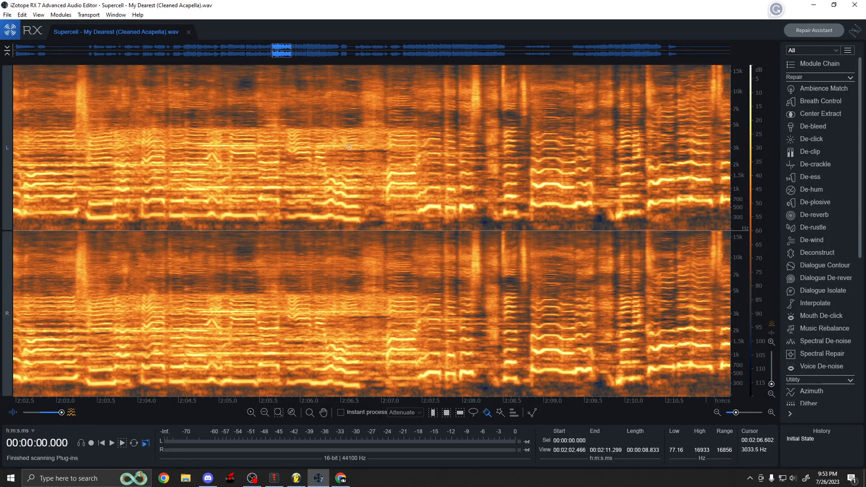
scroll(349, 147, "up", 2)
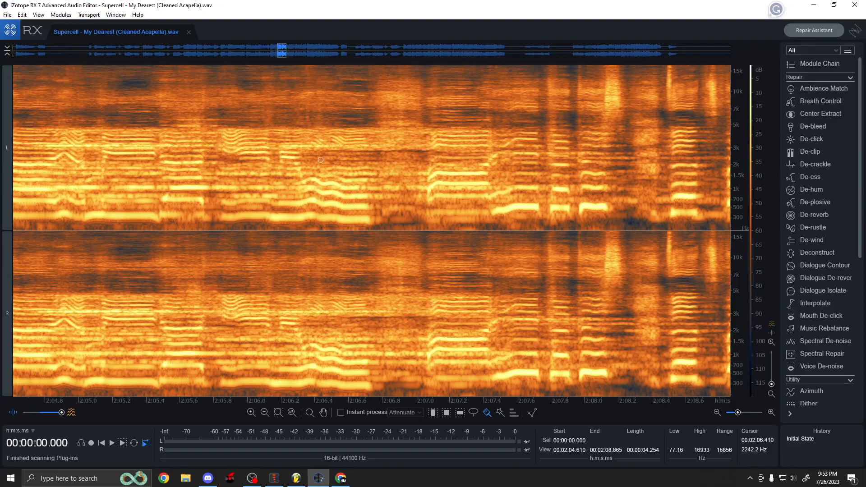
Return to the livestream replay page in the browser and scroll through its description.
left_click(811, 5)
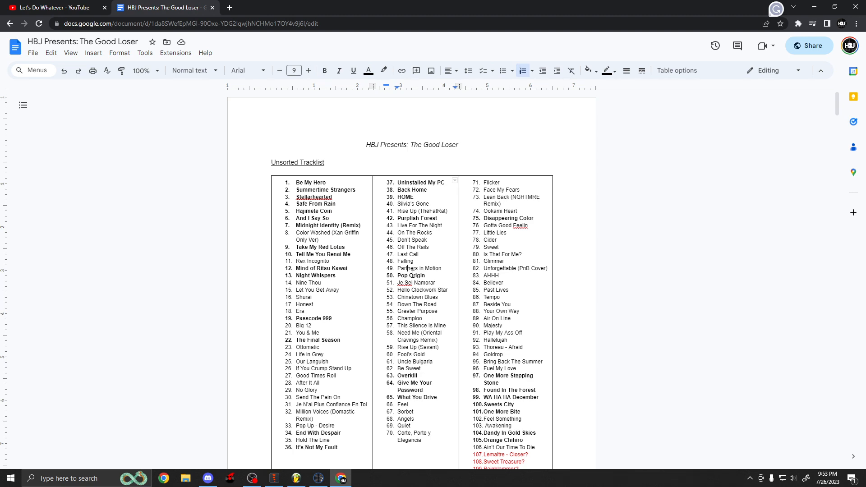
left_click(90, 7)
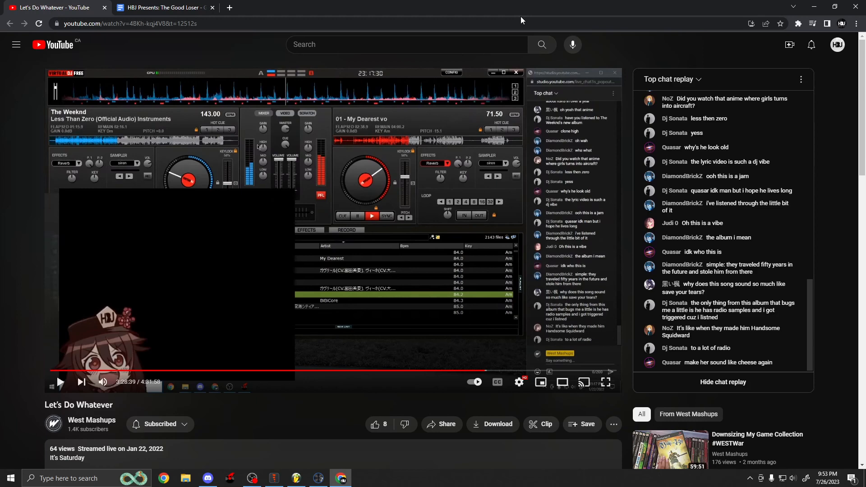
scroll(343, 206, "down", 3)
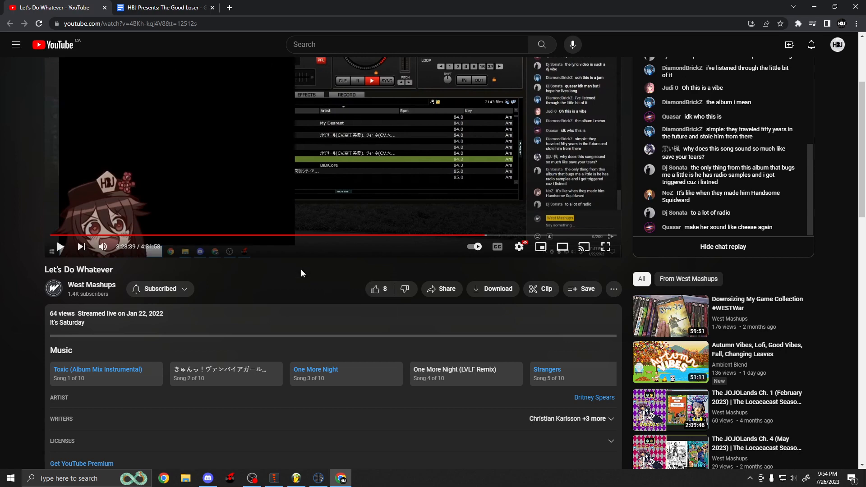
scroll(301, 269, "up", 3)
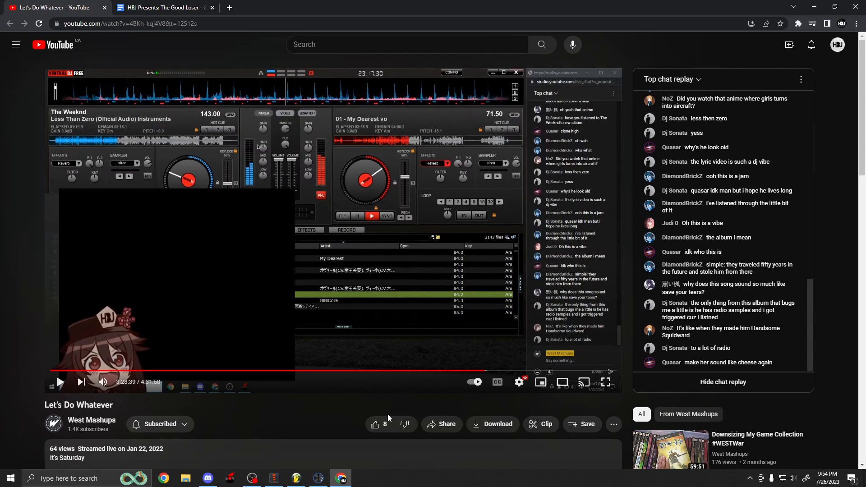
Switch to FL Studio and zoom around the playlist to examine the instrumental and acapella clip arrangement.
left_click(296, 481)
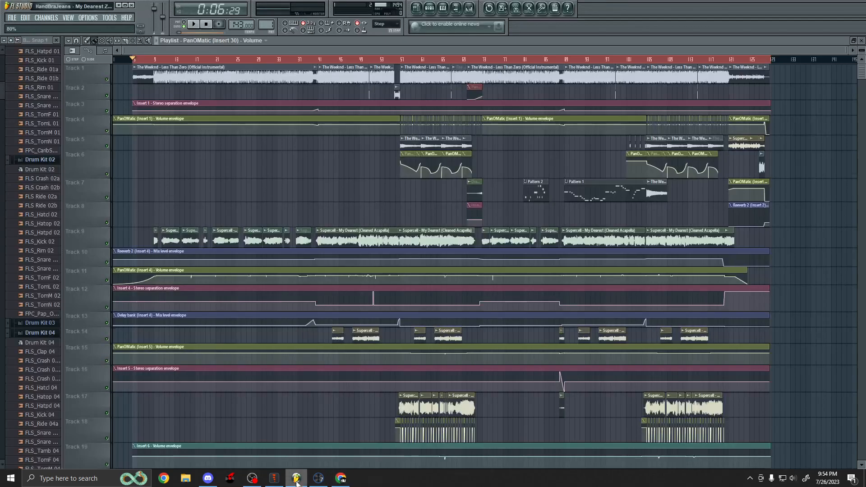
scroll(143, 159, "up", 3)
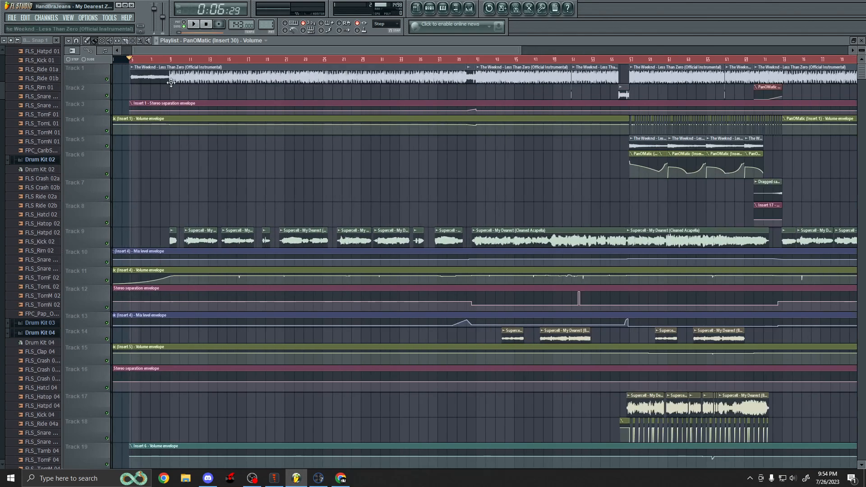
left_click_drag(200, 52, 174, 54)
scroll(174, 57, "up", 4)
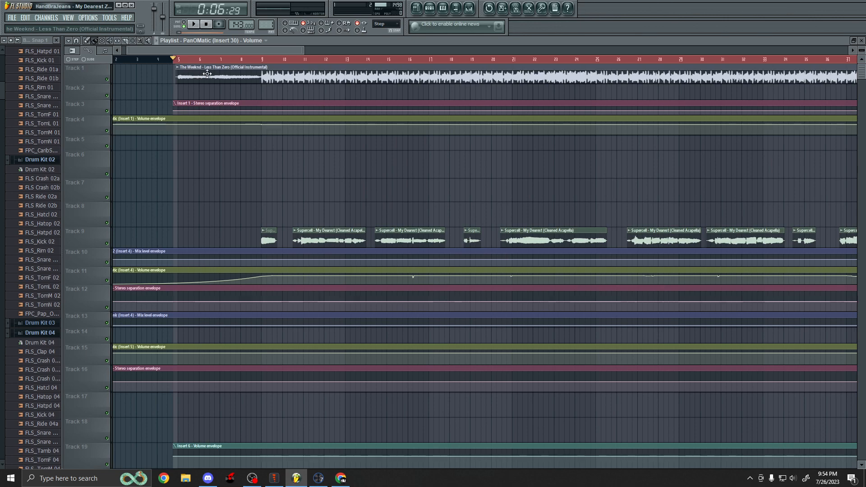
scroll(273, 184, "up", 2)
scroll(252, 174, "down", 1)
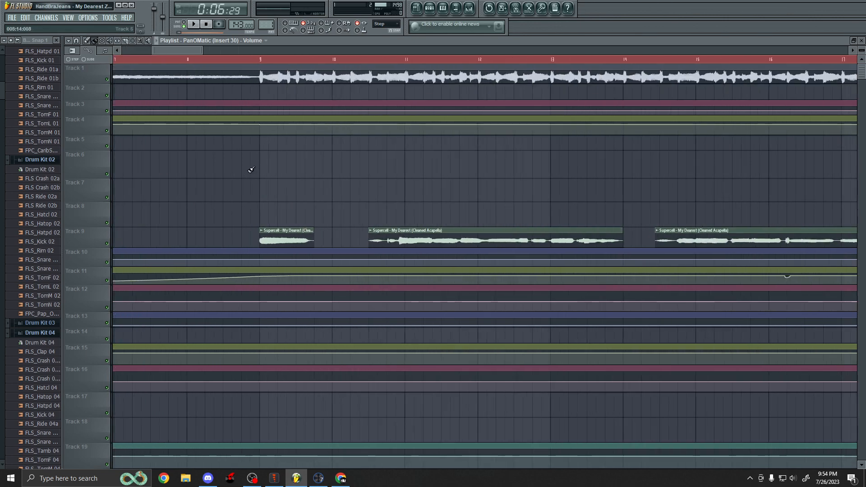
scroll(228, 164, "down", 3)
scroll(227, 164, "down", 2)
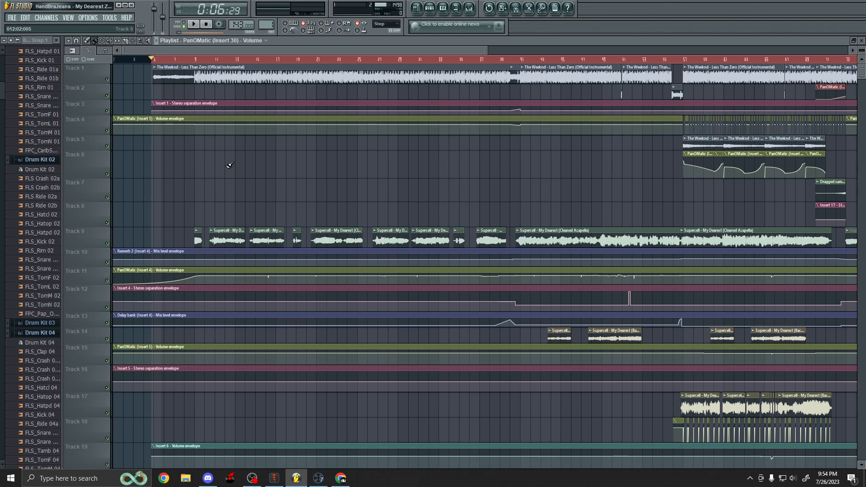
scroll(229, 165, "down", 3)
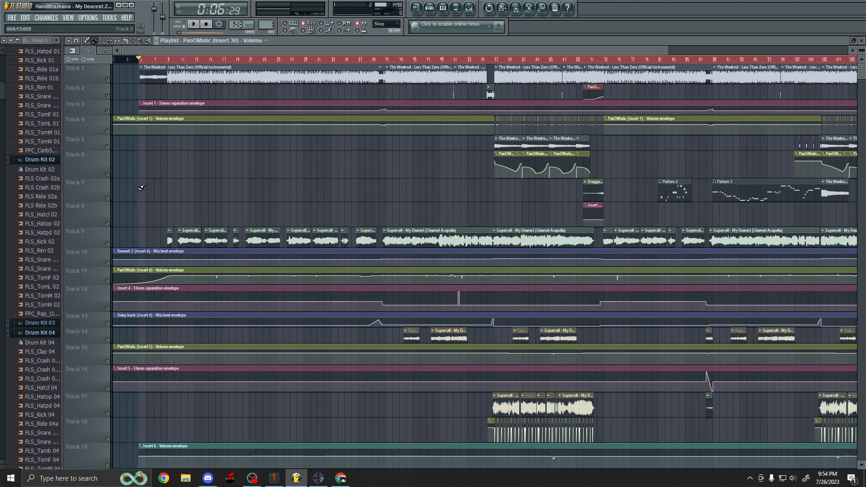
scroll(135, 205, "up", 5)
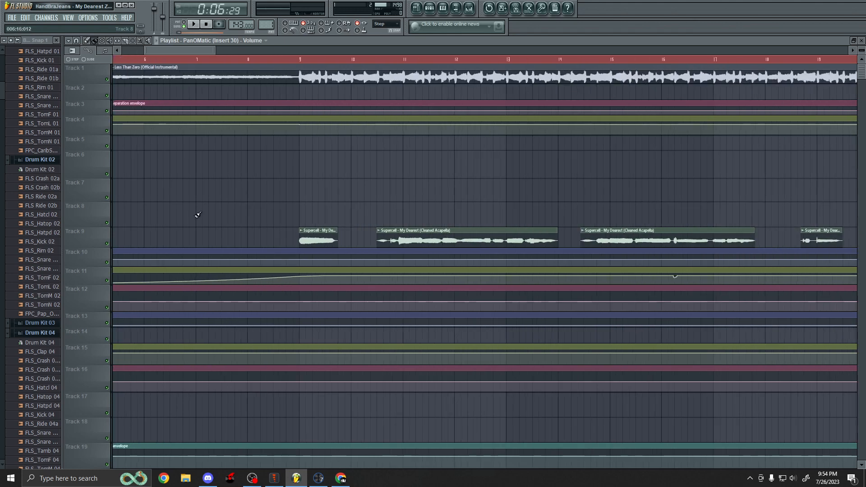
scroll(210, 219, "up", 1)
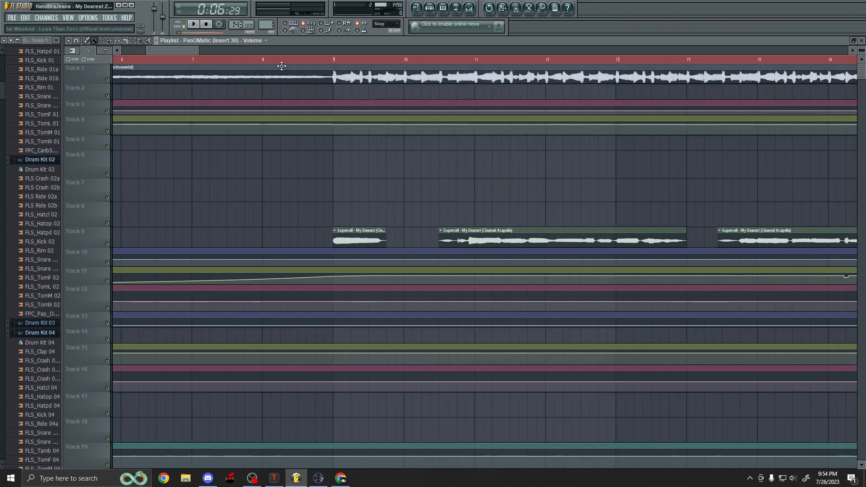
Place the playhead at bar 8 and mute Track 1 holding the Less Than Zero instrumental.
left_click(264, 61)
scroll(321, 193, "down", 3)
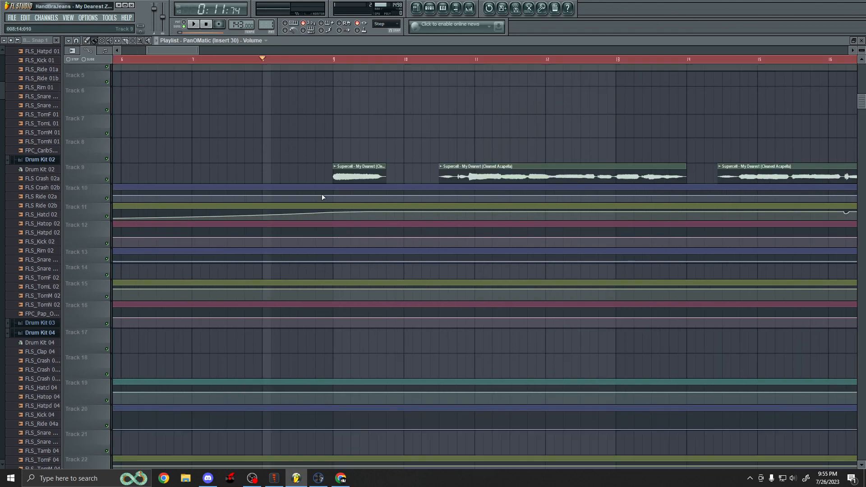
scroll(300, 197, "down", 2)
scroll(300, 197, "up", 3)
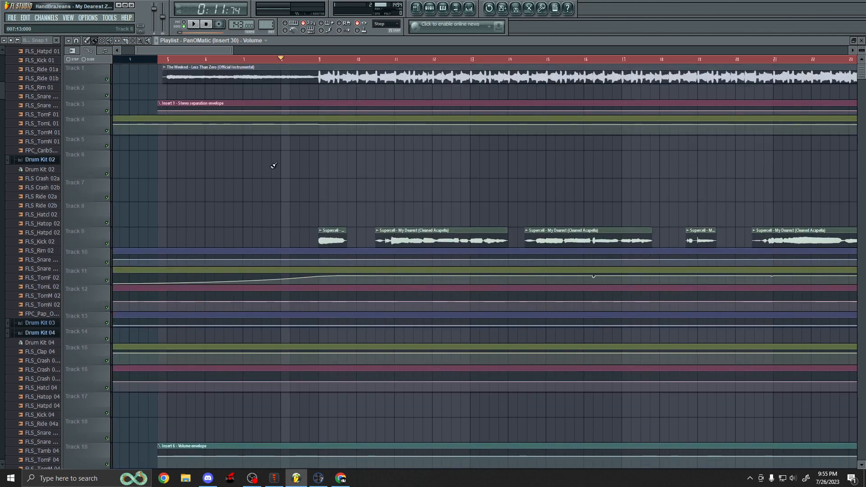
scroll(110, 82, "down", 1)
scroll(111, 82, "up", 1)
left_click(106, 79)
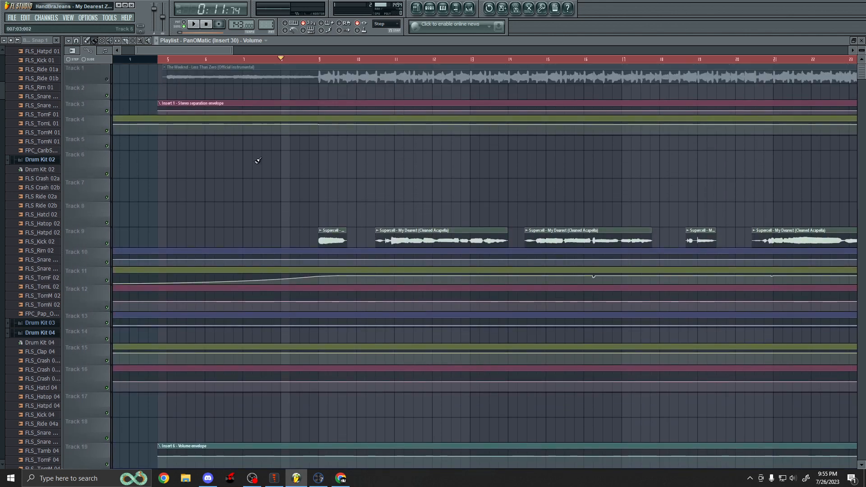
Zoom and scroll through the playlist to examine the acapella delay clips on Tracks 23 and 24.
scroll(258, 160, "down", 5)
scroll(346, 270, "up", 4)
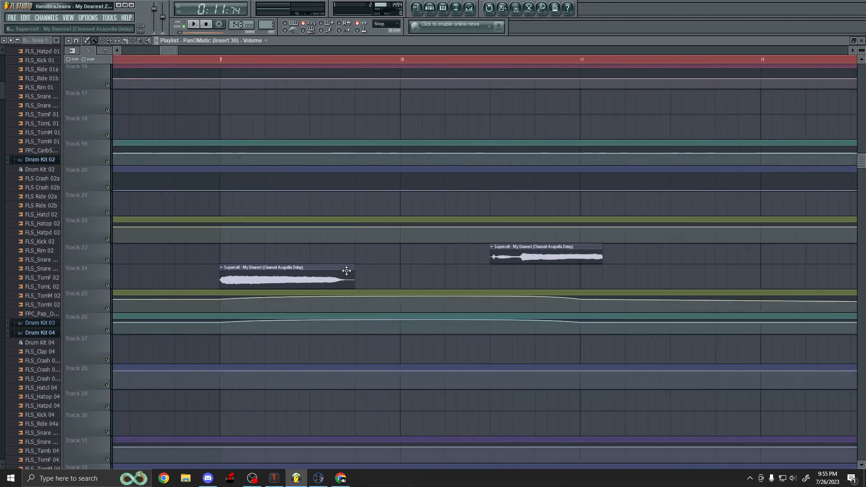
scroll(347, 271, "up", 1)
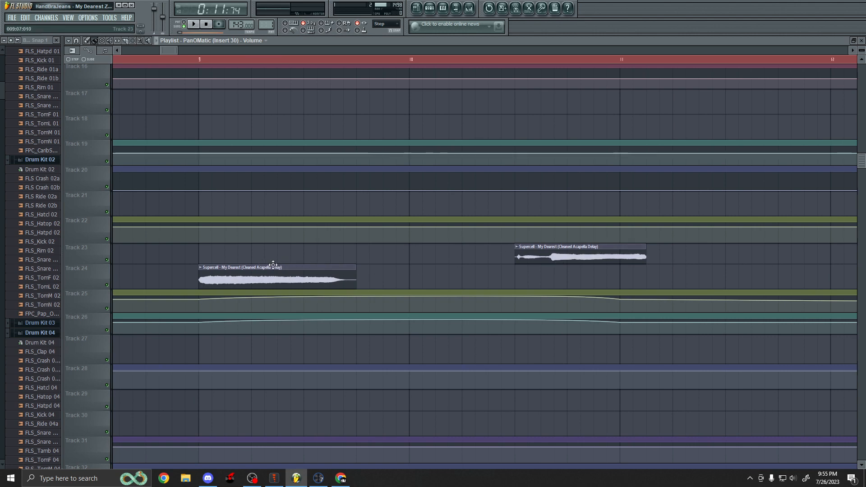
scroll(273, 264, "down", 5)
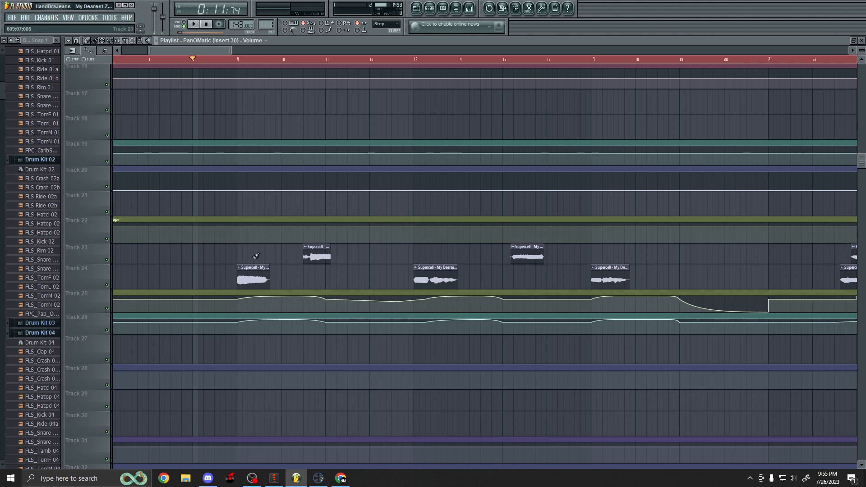
scroll(279, 273, "up", 4)
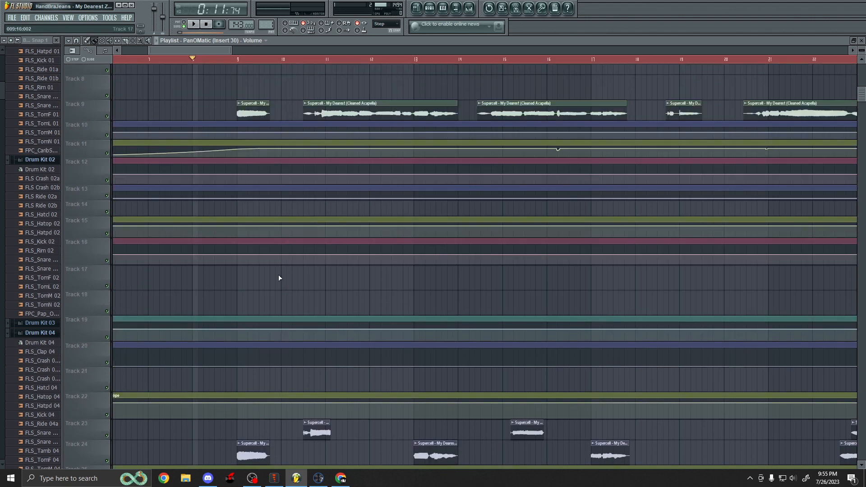
scroll(282, 270, "down", 2)
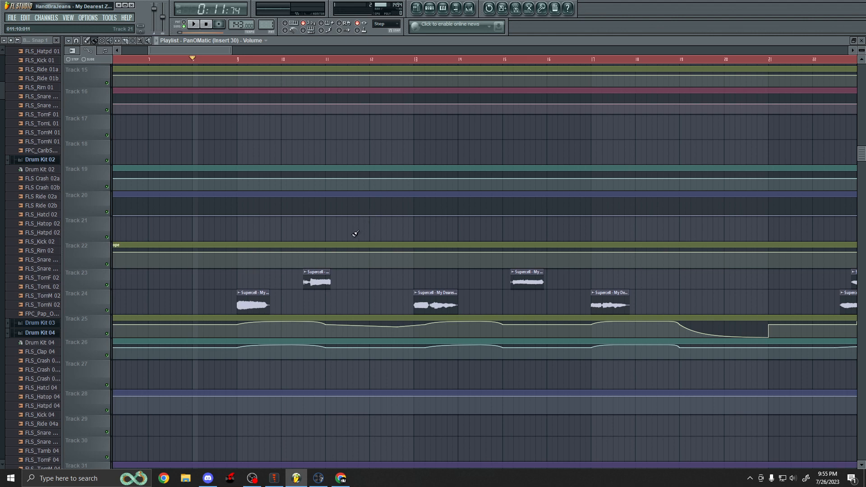
scroll(356, 234, "up", 5)
Play the arrangement while scrolling through the acapella and envelope tracks, then stop playback.
key("space")
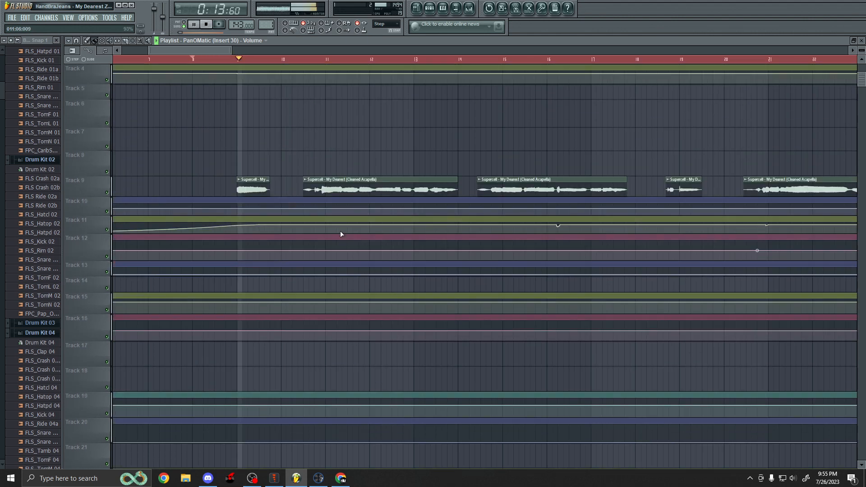
scroll(341, 234, "down", 4)
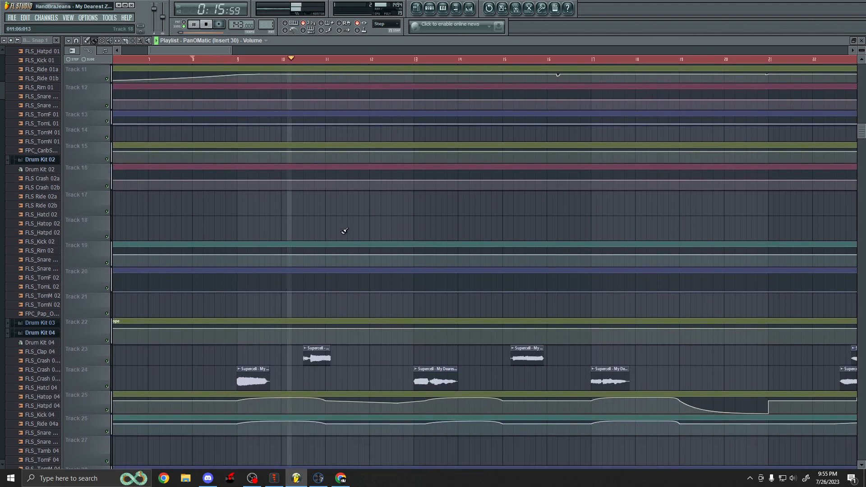
scroll(372, 244, "up", 2)
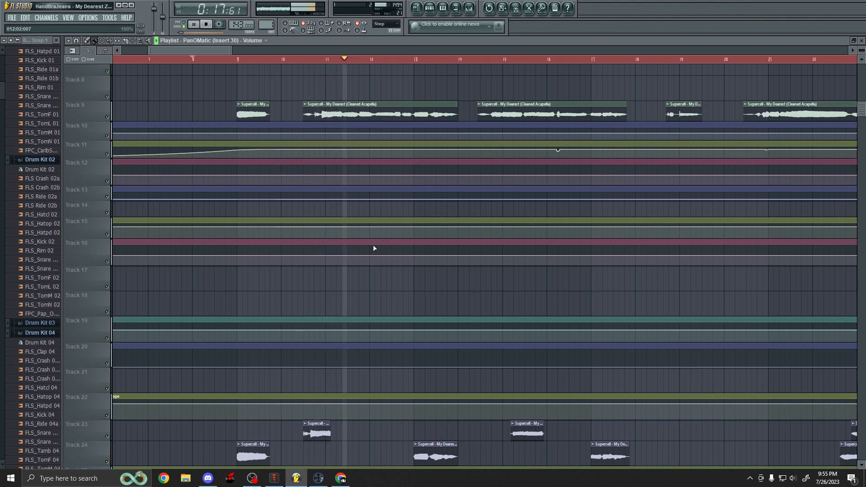
scroll(372, 245, "down", 6)
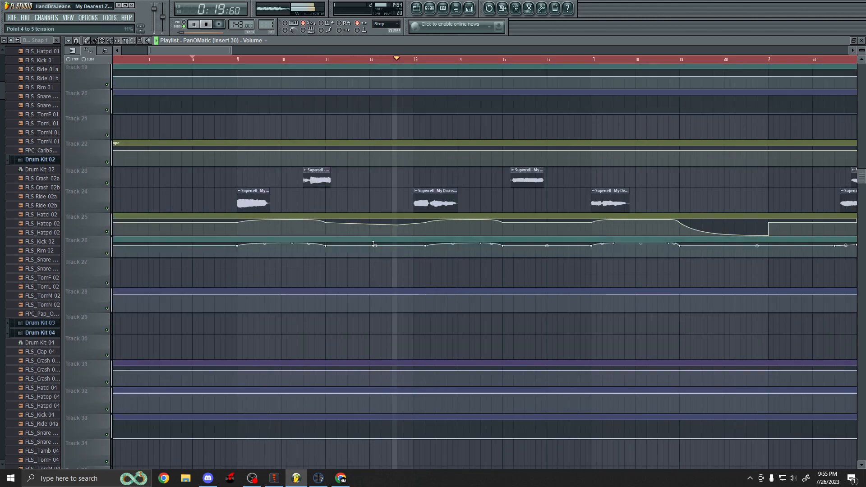
scroll(373, 244, "up", 6)
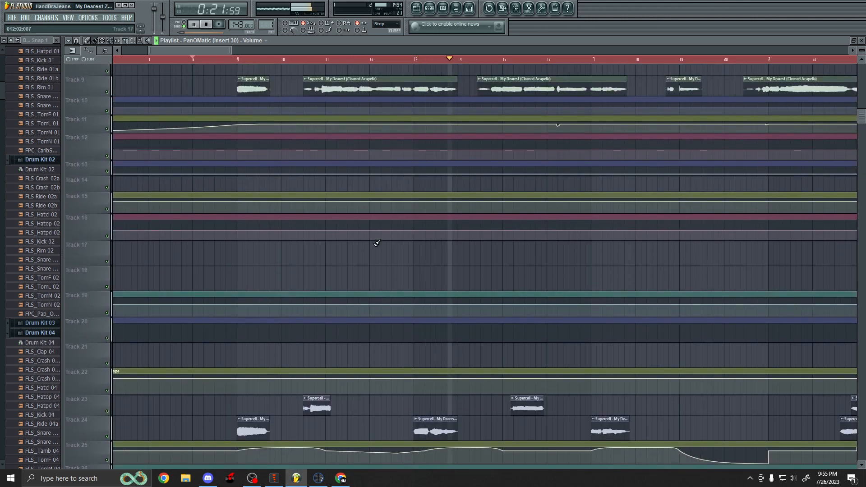
key("space")
Zoom and scroll across the playlist to examine the acapella clips and automation envelopes on the lower tracks.
scroll(324, 243, "down", 2)
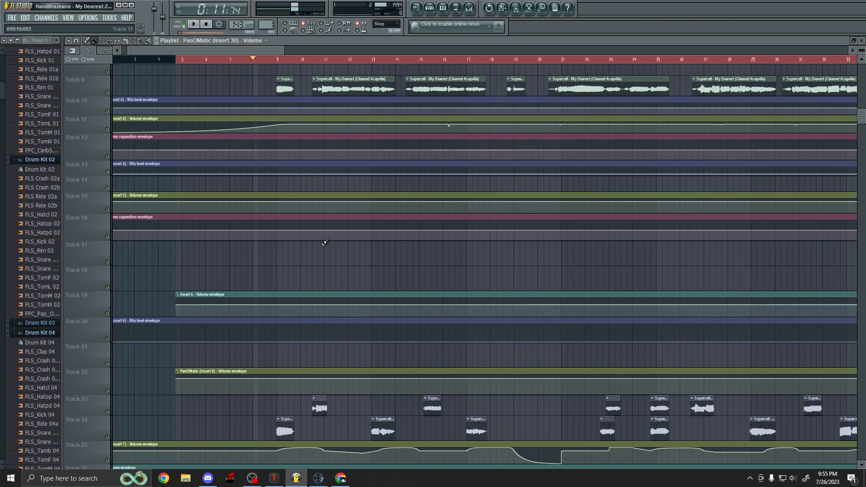
scroll(325, 244, "down", 3)
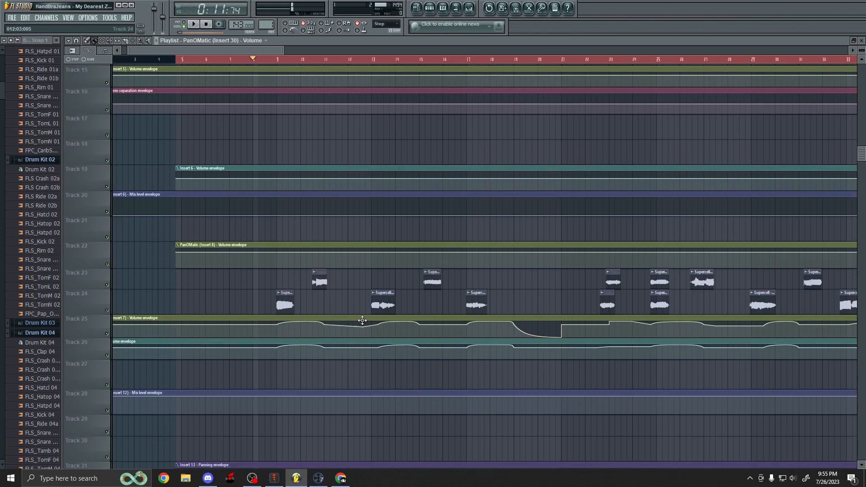
scroll(319, 284, "up", 2)
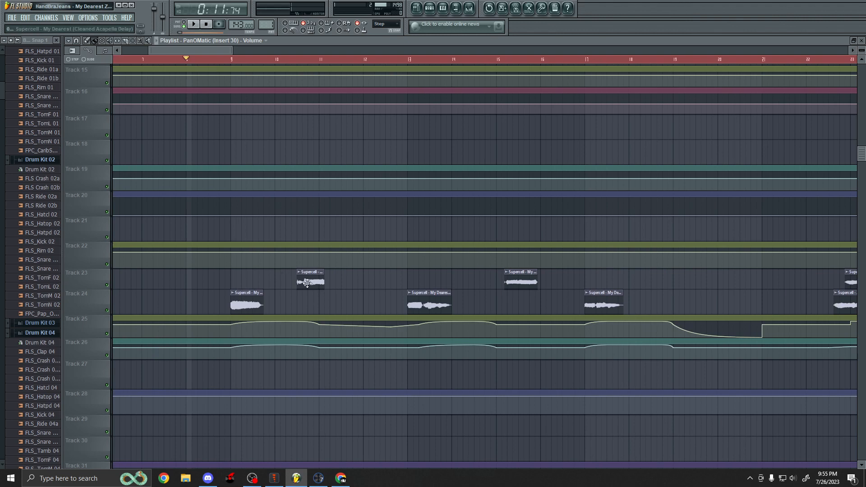
scroll(319, 294, "up", 2)
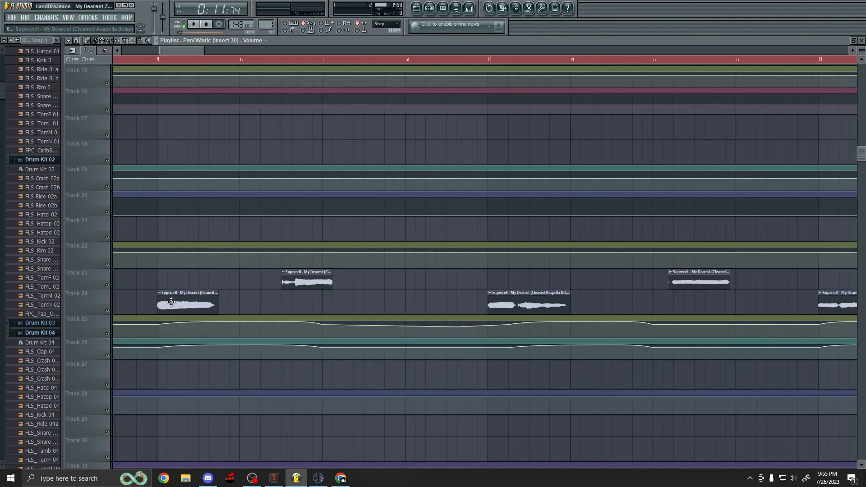
scroll(171, 303, "up", 2)
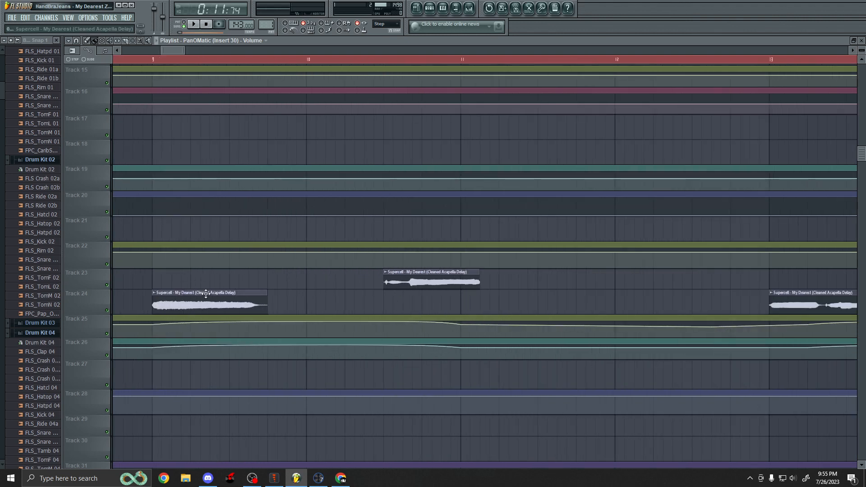
scroll(241, 284, "down", 5)
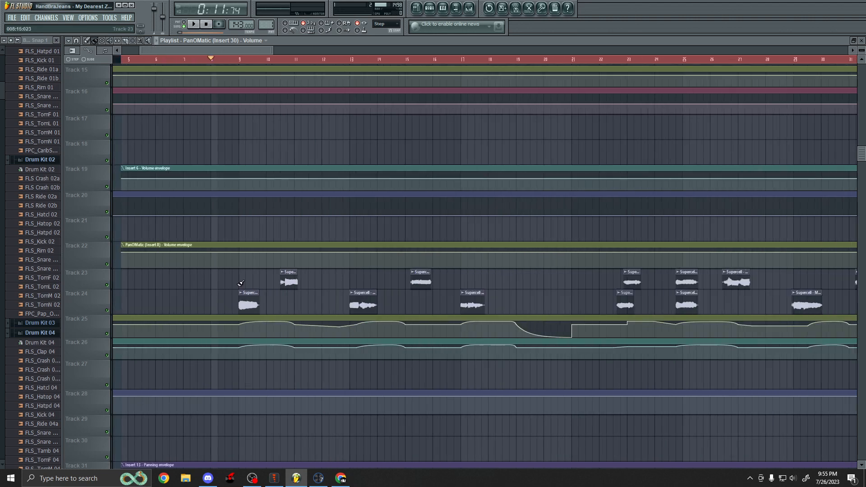
scroll(298, 293, "up", 3)
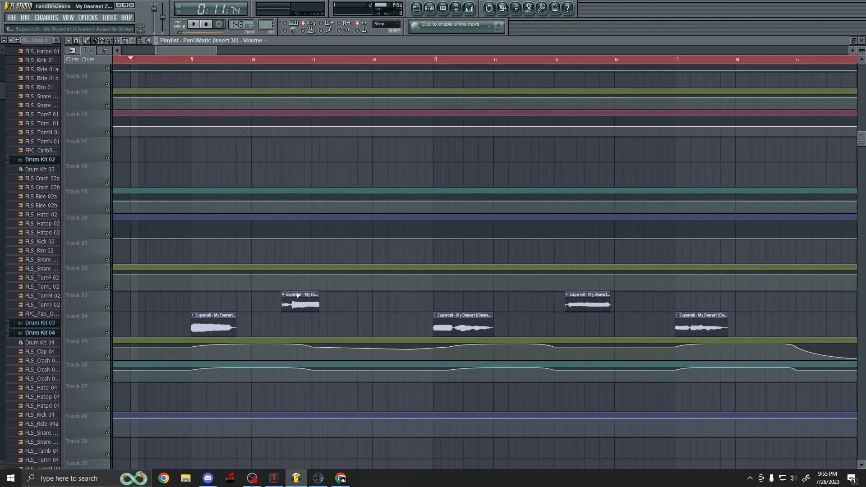
scroll(270, 294, "up", 2)
scroll(239, 293, "down", 3)
scroll(315, 304, "up", 5)
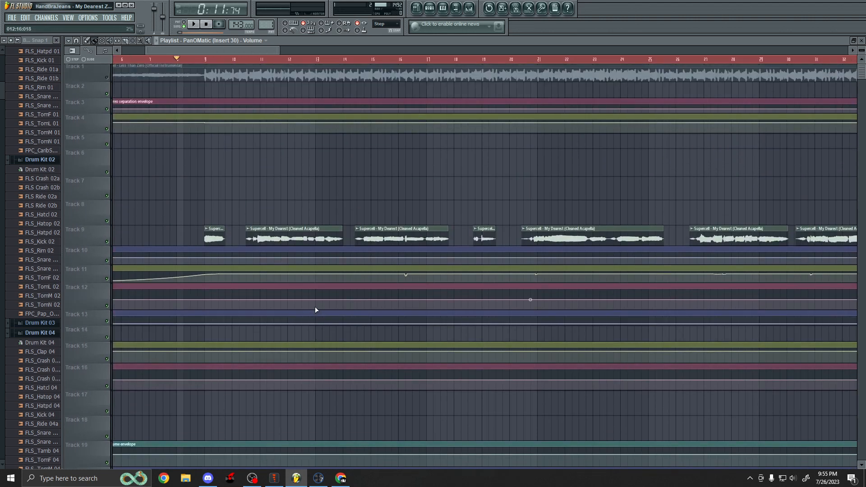
scroll(295, 288, "down", 3)
scroll(307, 266, "down", 4)
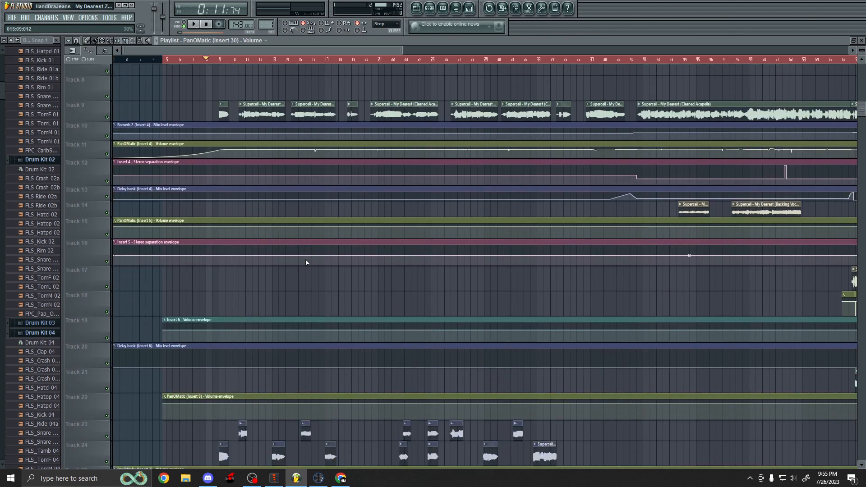
scroll(397, 246, "down", 5)
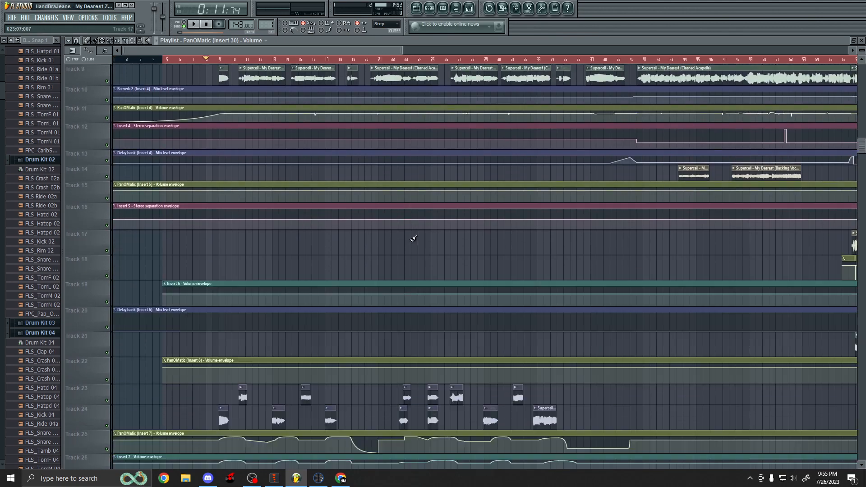
scroll(393, 262, "up", 4)
Play back the arrangement from bar 21 to listen to the acapella delay clips, then stop playback.
left_click(341, 58)
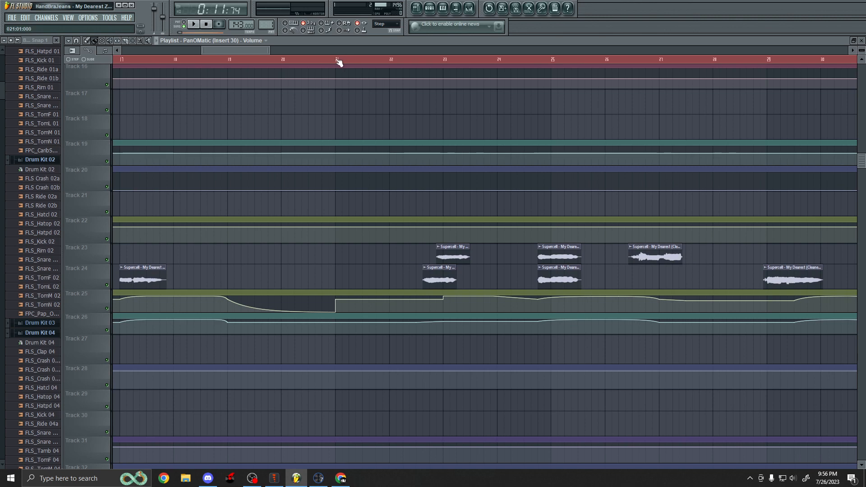
scroll(396, 170, "down", 2)
scroll(485, 247, "up", 3)
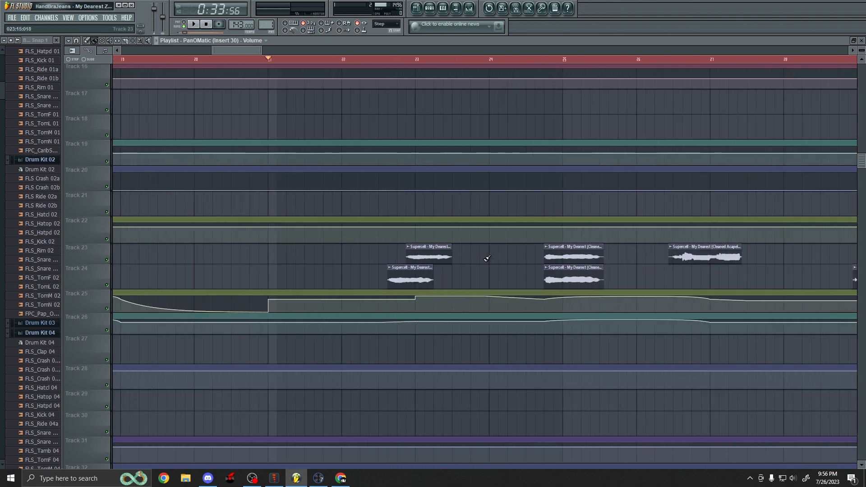
key("space")
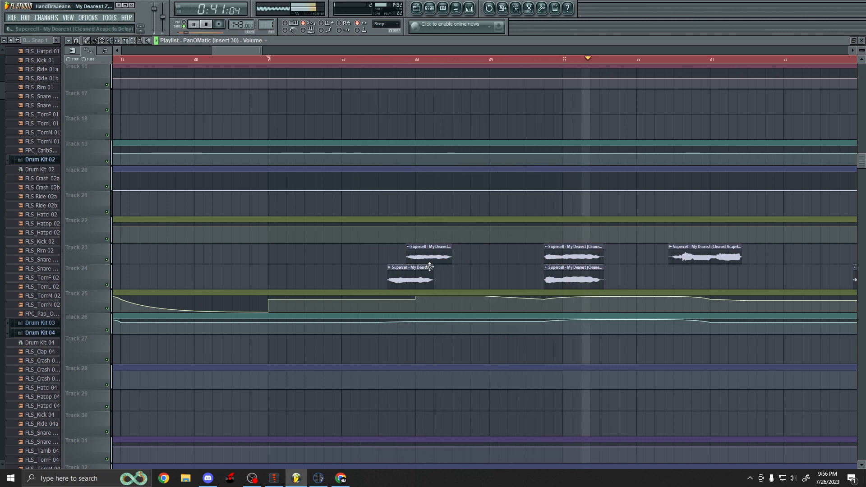
scroll(398, 260, "down", 2)
scroll(398, 262, "down", 2)
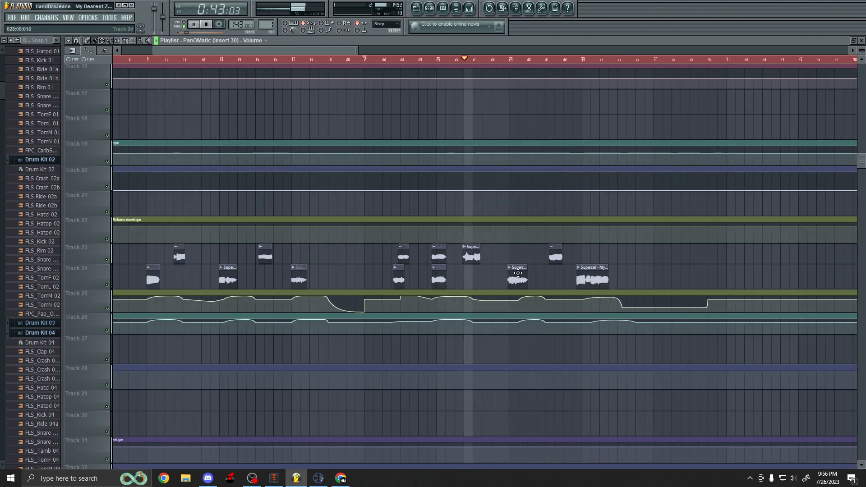
scroll(587, 275, "up", 2)
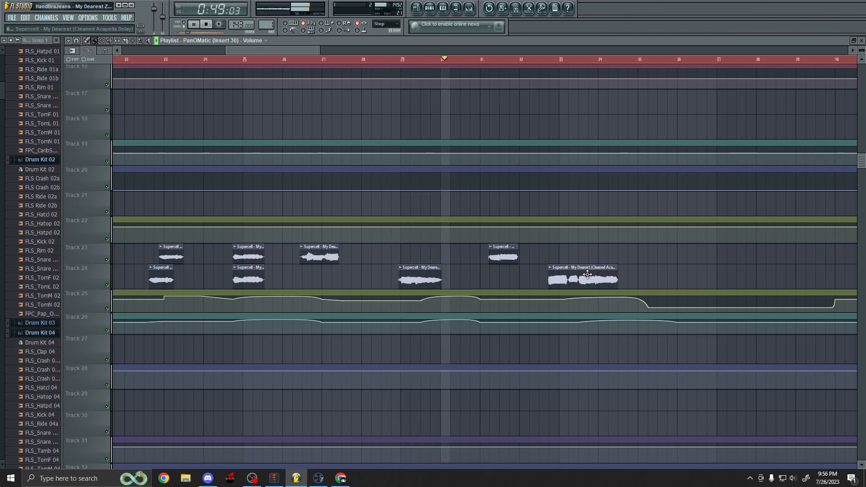
key("space")
Zoom out and scroll over the whole arrangement to examine the instrumental, acapella and backing vocal clips.
scroll(403, 267, "down", 4)
scroll(403, 267, "up", 8)
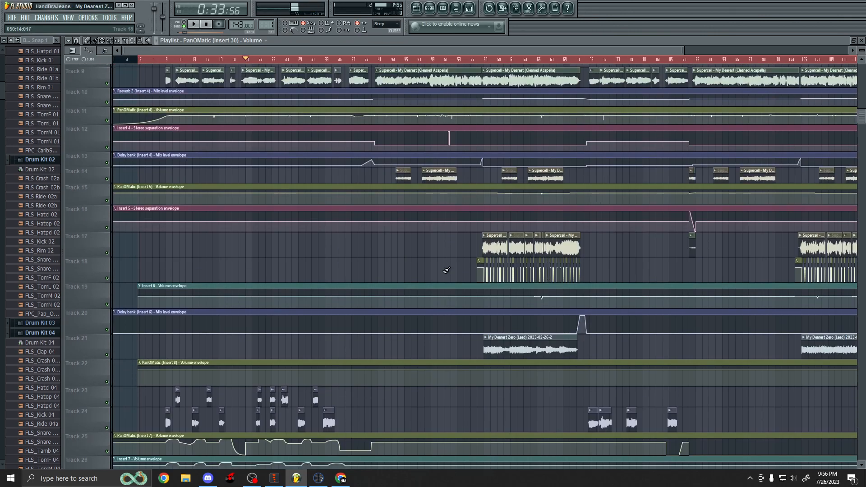
scroll(348, 240, "up", 2)
scroll(353, 237, "up", 2)
scroll(354, 238, "up", 5)
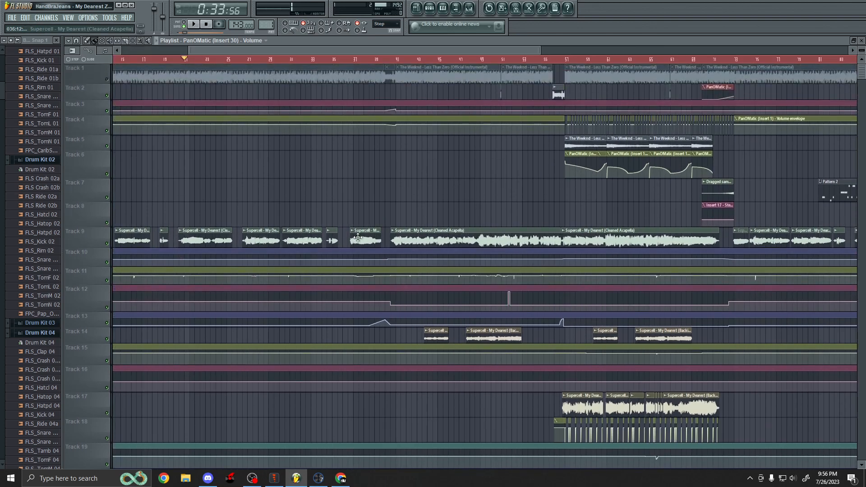
scroll(325, 118, "down", 1)
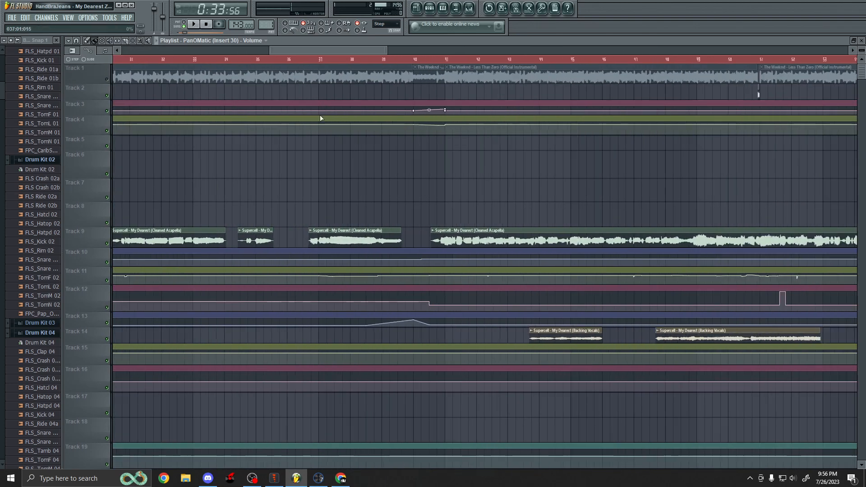
Place the playhead at bar 37 and zoom around the instrumental and acapella clips near it.
left_click(320, 59)
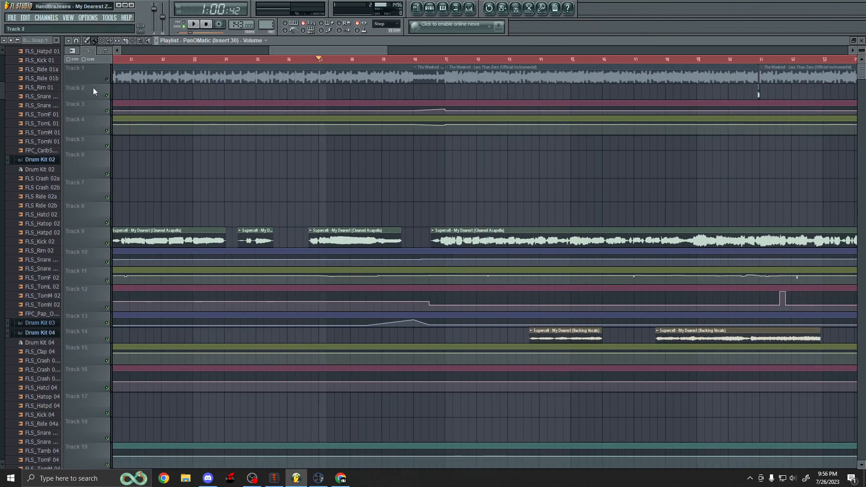
scroll(447, 159, "down", 2)
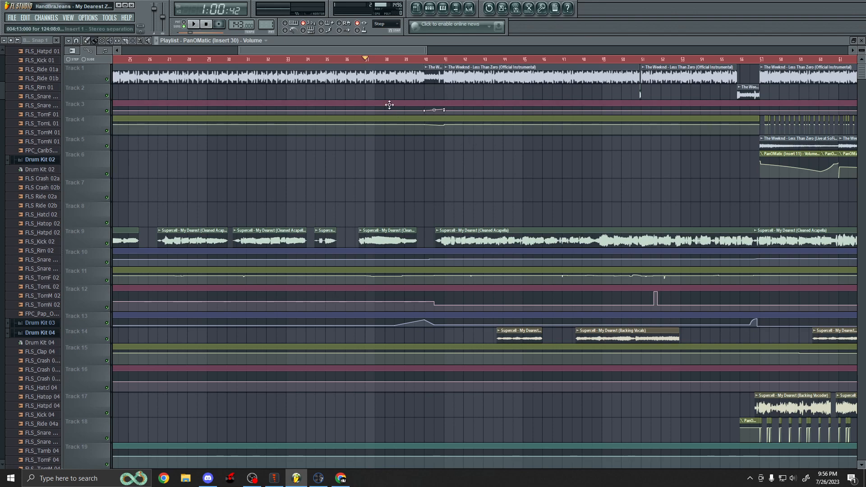
scroll(394, 112, "down", 3)
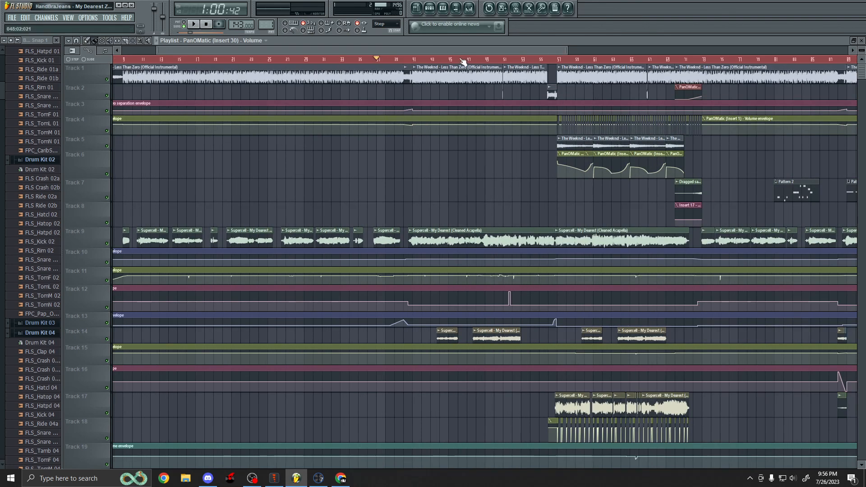
scroll(416, 111, "down", 1)
scroll(345, 91, "up", 4)
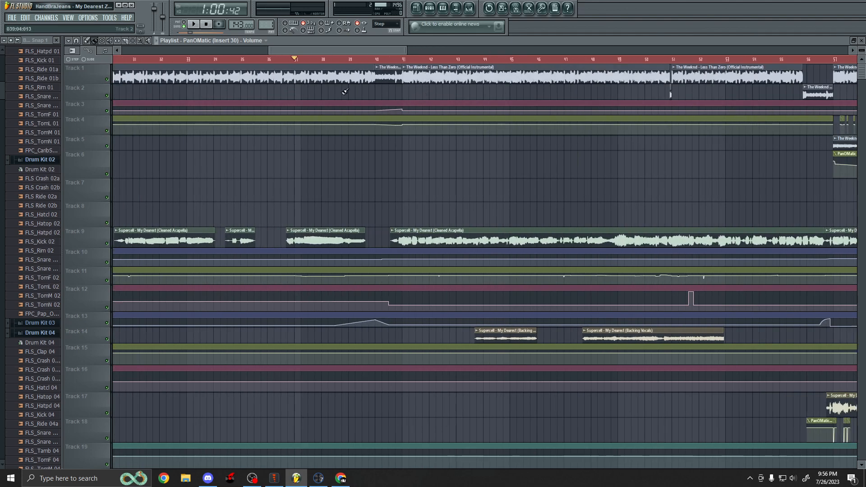
Enlarge Track 3 to show its stereo separation envelope around bars 39 to 41 in detail.
left_click_drag(80, 111, 82, 124)
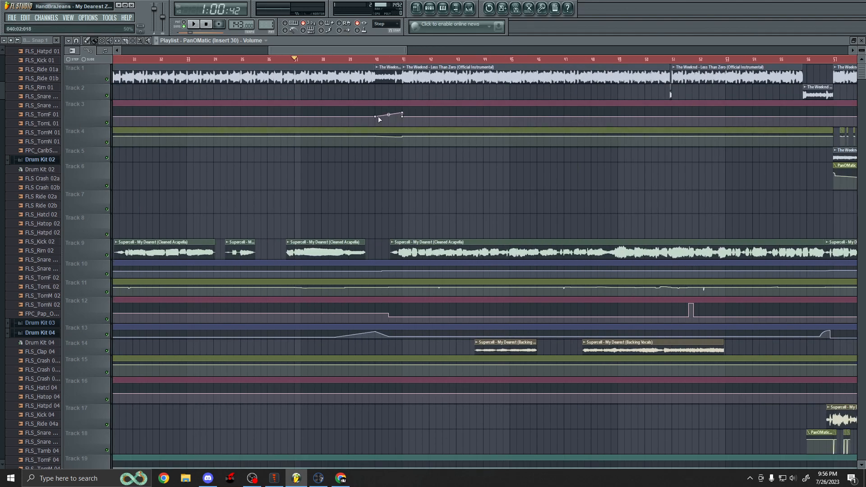
scroll(383, 112, "up", 5)
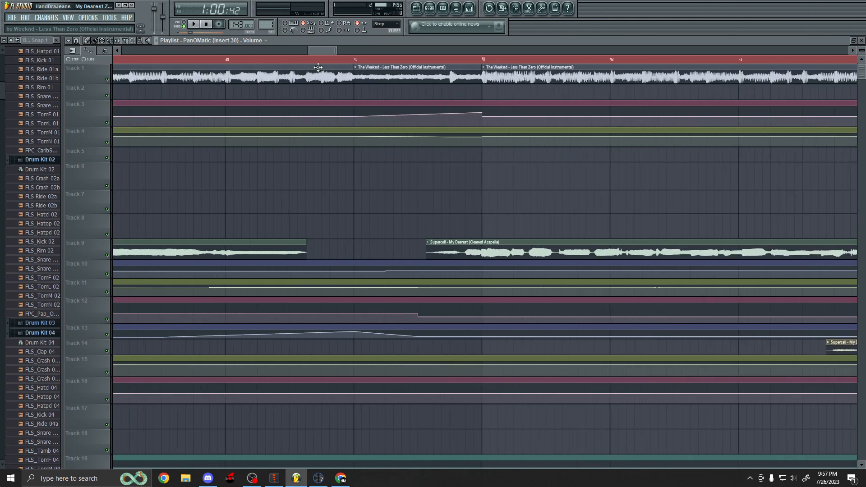
scroll(283, 102, "down", 2)
left_click_drag(83, 127, 91, 293)
left_click_drag(342, 51, 337, 53)
scroll(450, 94, "up", 2)
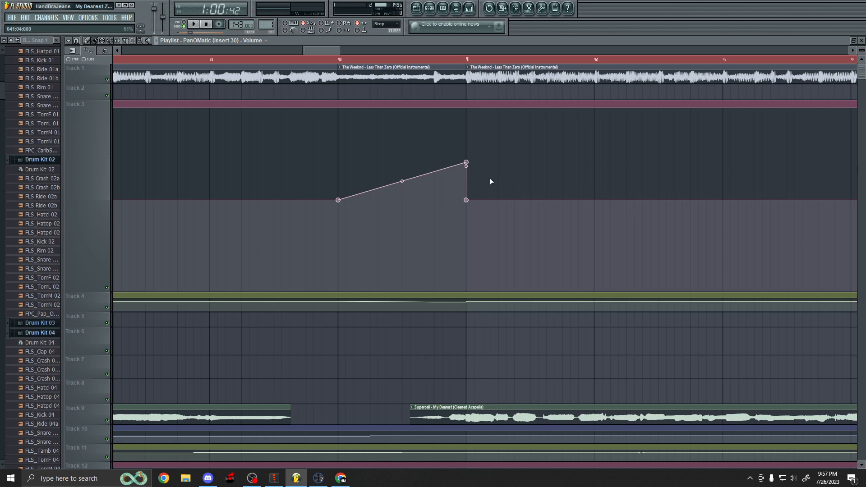
Collapse Track 3 and enlarge Track 12 to inspect its volume envelope around bars 40 to 52.
scroll(487, 185, "down", 5)
left_click_drag(84, 288, 117, 145)
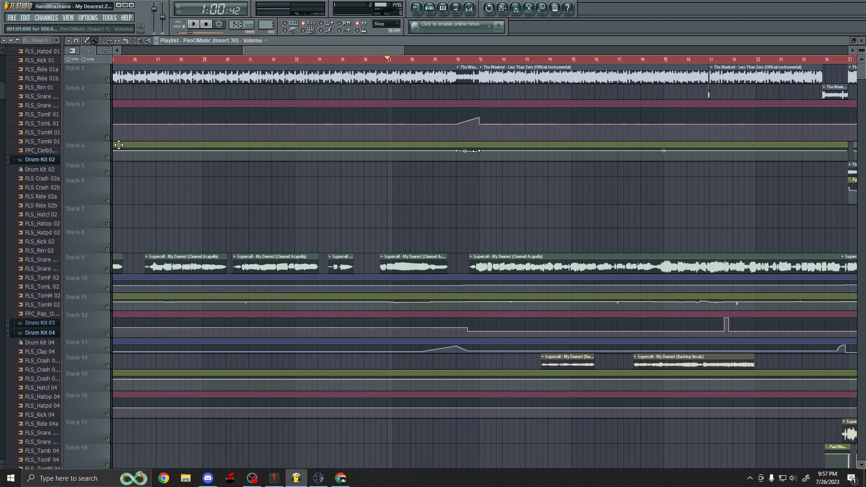
scroll(91, 251, "down", 3)
left_click_drag(87, 258, 86, 367)
scroll(553, 239, "down", 3)
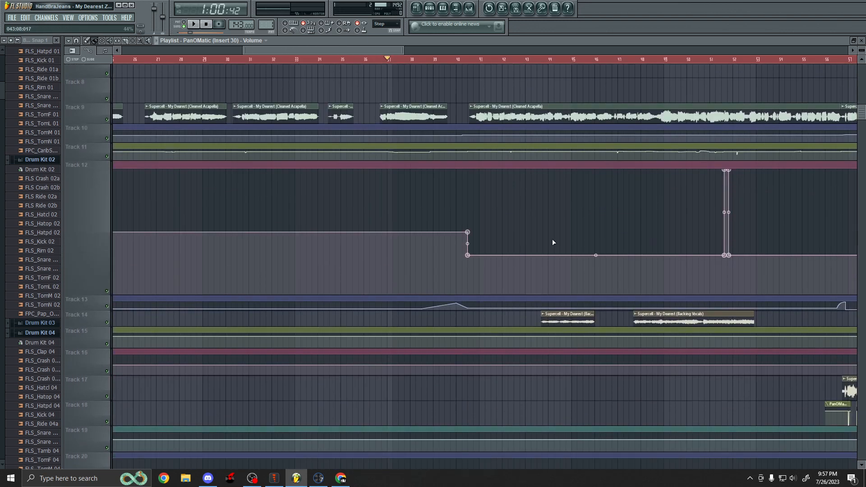
scroll(552, 239, "up", 3)
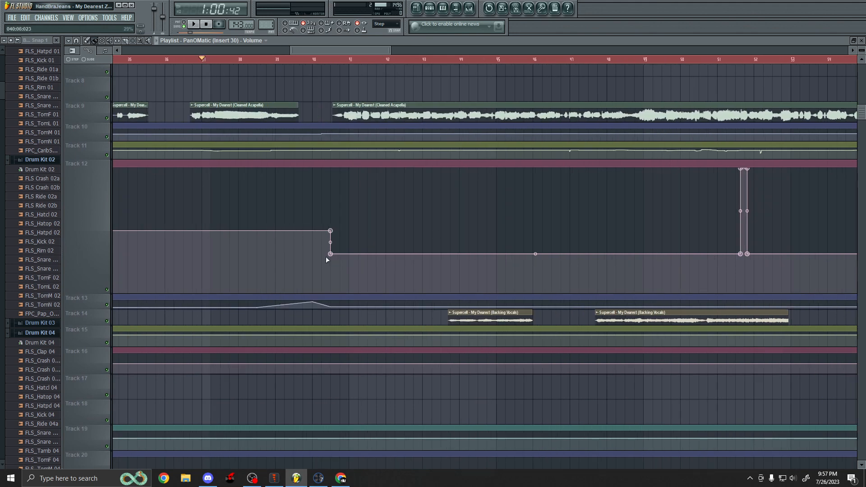
scroll(633, 248, "down", 4)
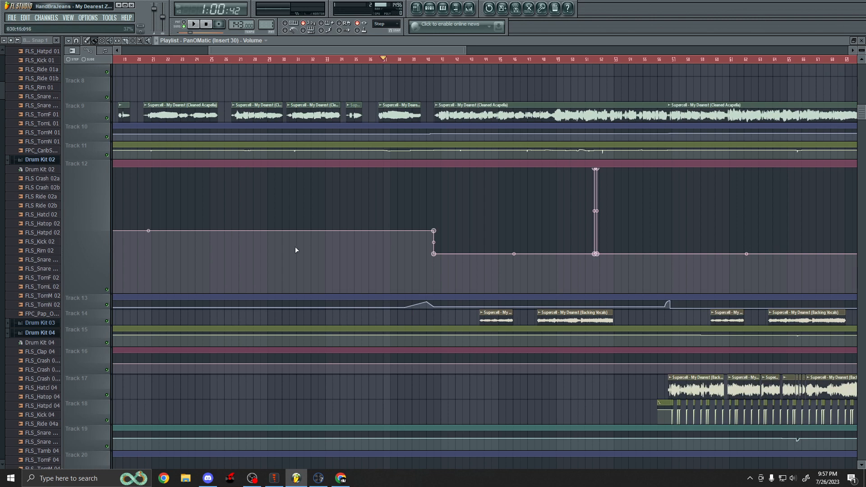
scroll(296, 250, "down", 2)
Restore Track 12's height and examine the backing vocal clips on Track 14 around bars 44 to 52.
left_click_drag(91, 292, 94, 174)
scroll(429, 199, "up", 3)
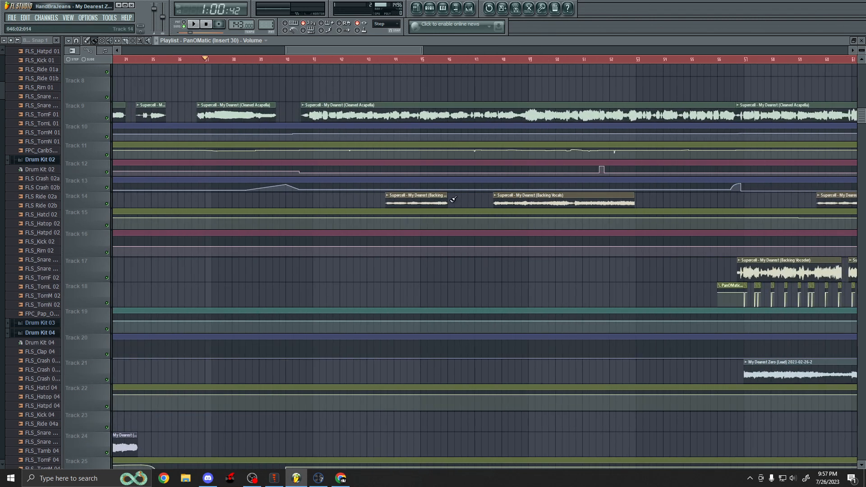
scroll(458, 202, "up", 2)
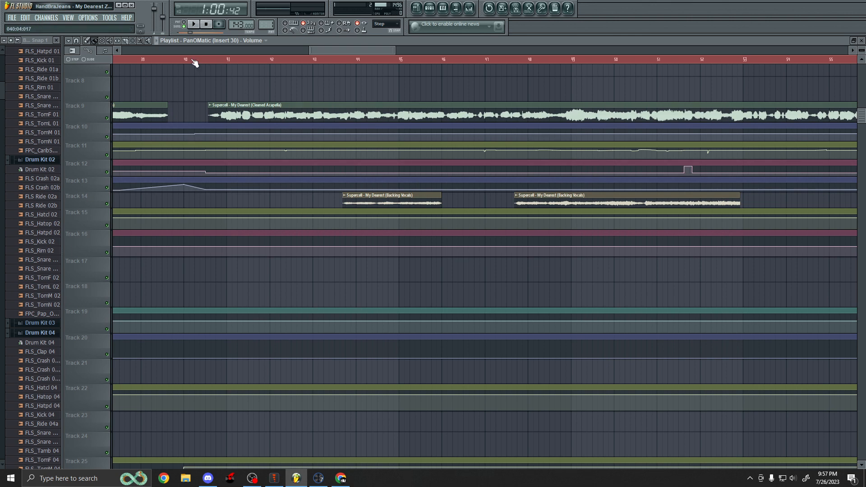
left_click(150, 40)
scroll(298, 201, "up", 3)
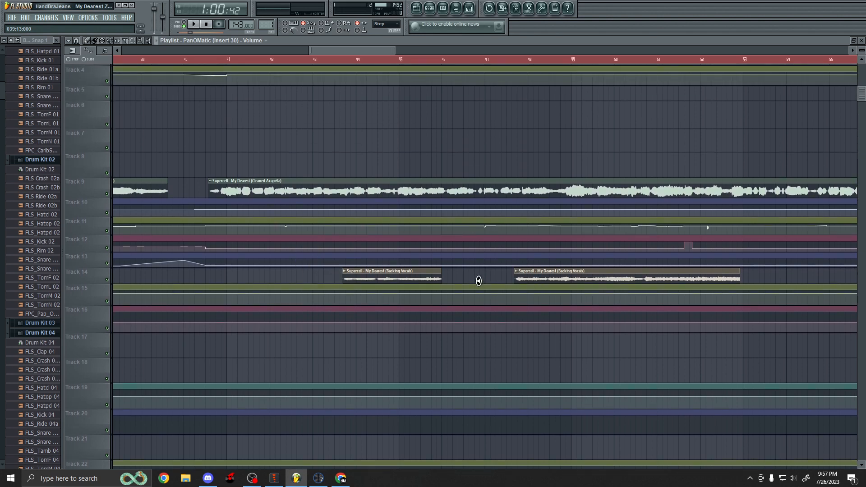
scroll(479, 280, "up", 4)
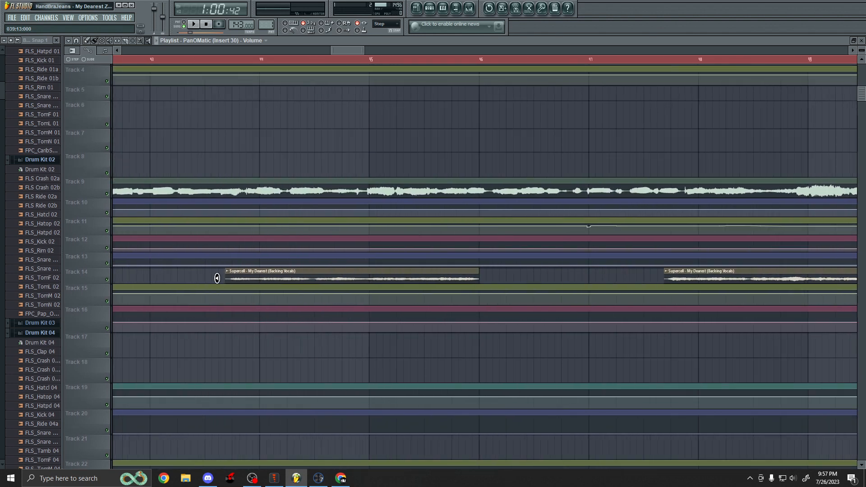
Preview the Track 14 backing vocal clips from two positions, stopping playback after each.
left_click(217, 278)
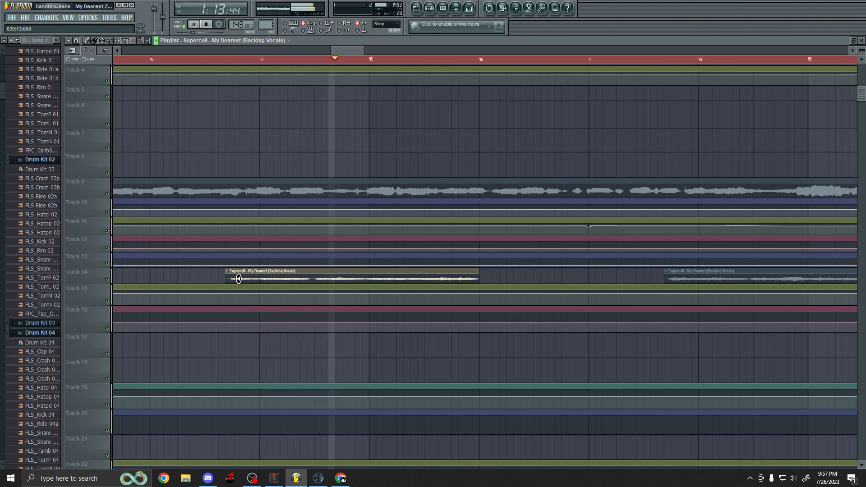
scroll(189, 273, "down", 2)
key("space")
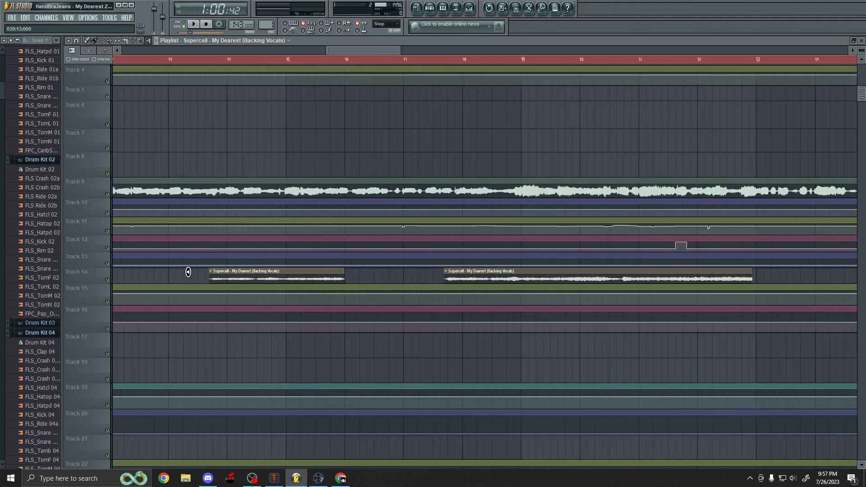
scroll(507, 276, "up", 1)
left_click(494, 279)
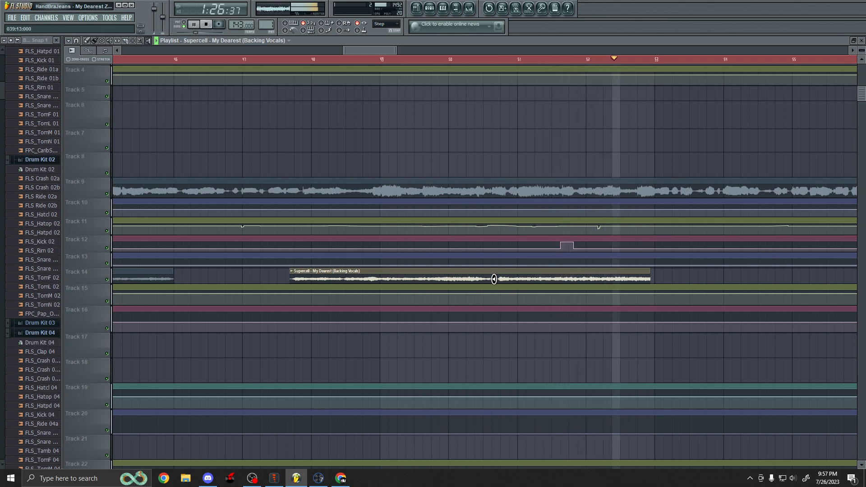
key("space")
Examine the instrumental, acapella, backing vocal and vocoder clips across bars 48 to 70.
scroll(490, 267, "down", 2)
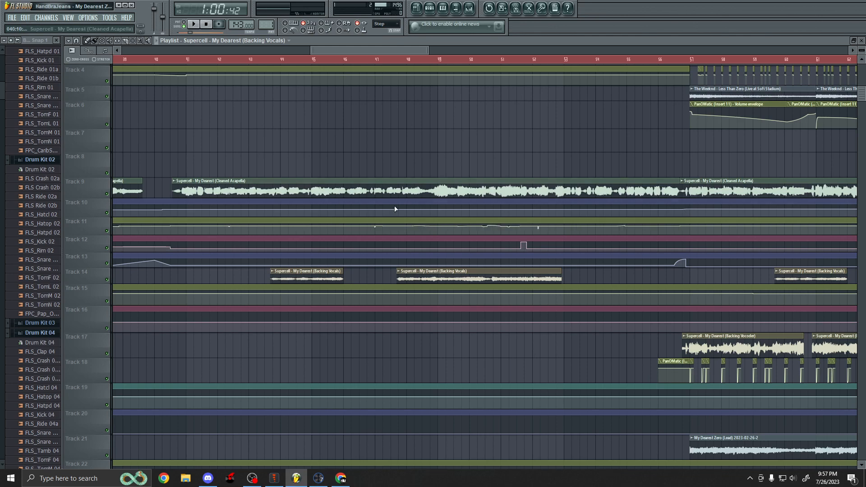
scroll(401, 180, "up", 3)
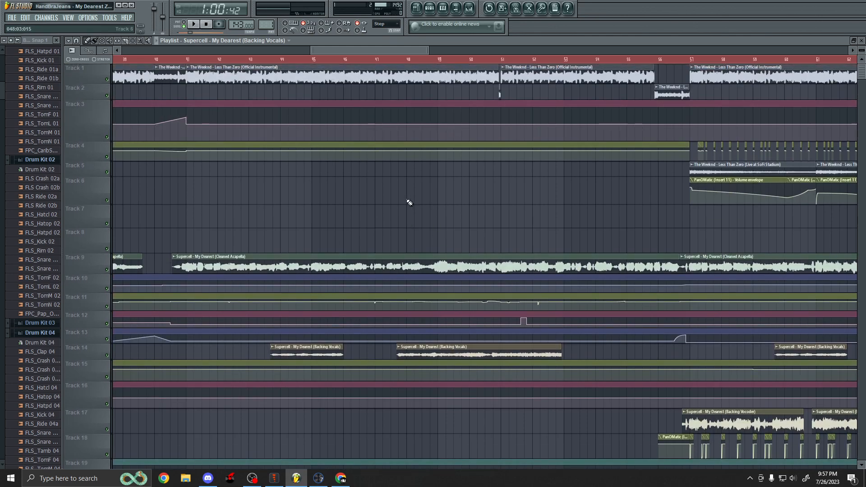
scroll(205, 207, "down", 3)
scroll(434, 213, "up", 2)
scroll(334, 166, "up", 4)
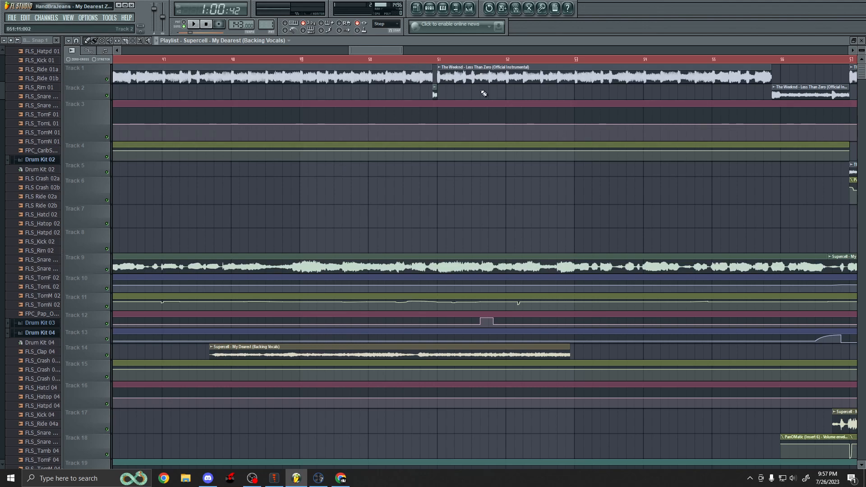
scroll(451, 80, "up", 3)
scroll(428, 80, "up", 1)
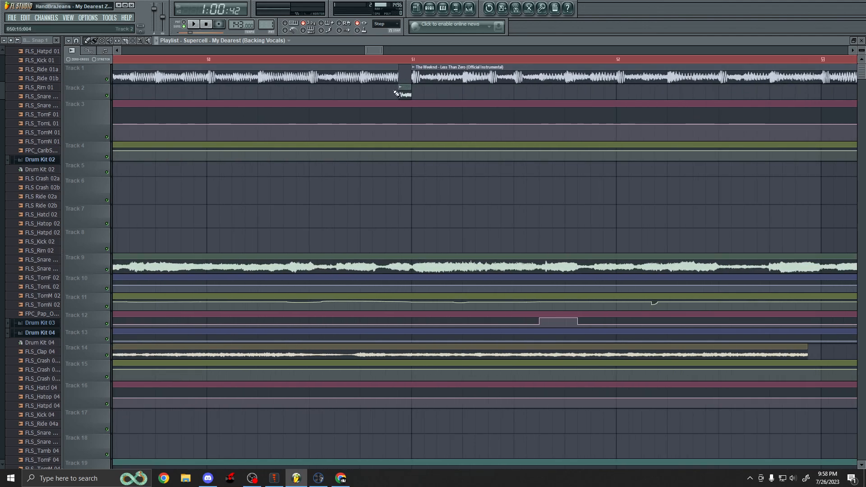
scroll(406, 92, "up", 8)
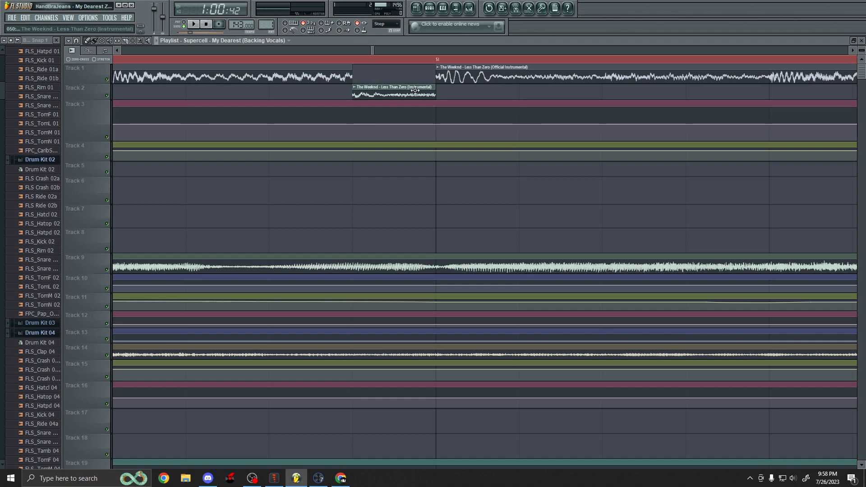
scroll(325, 121, "down", 6)
scroll(324, 122, "down", 5)
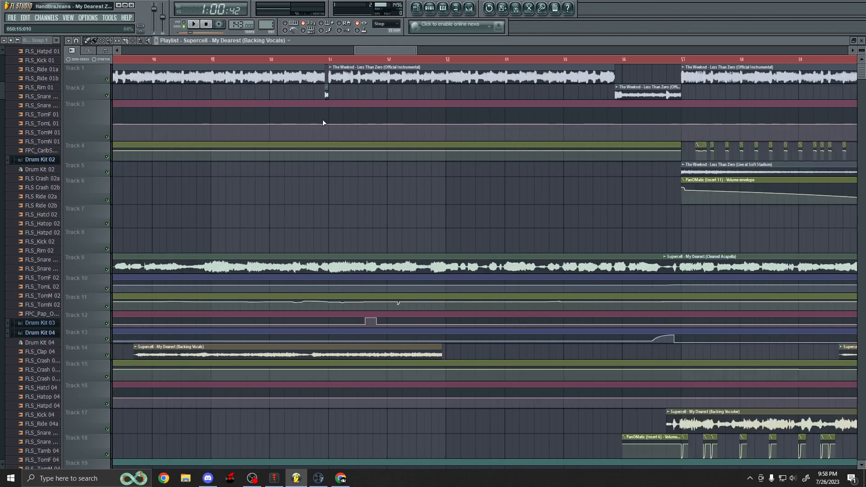
scroll(324, 120, "down", 2)
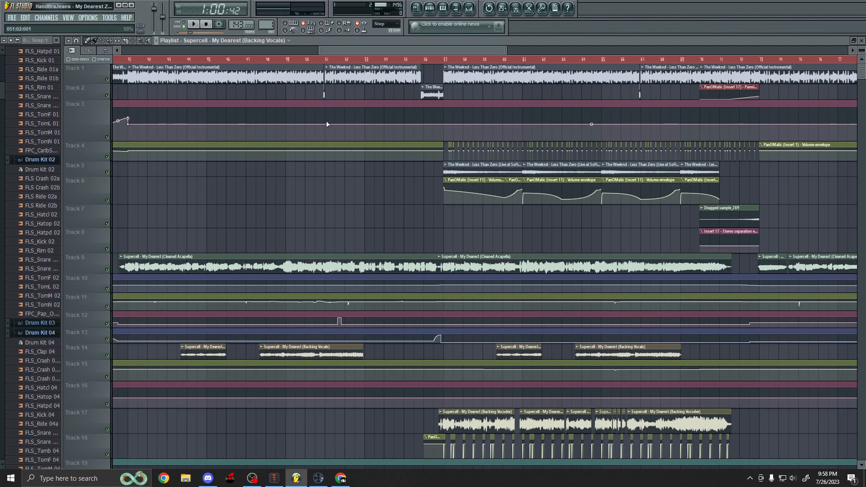
scroll(388, 146, "down", 3)
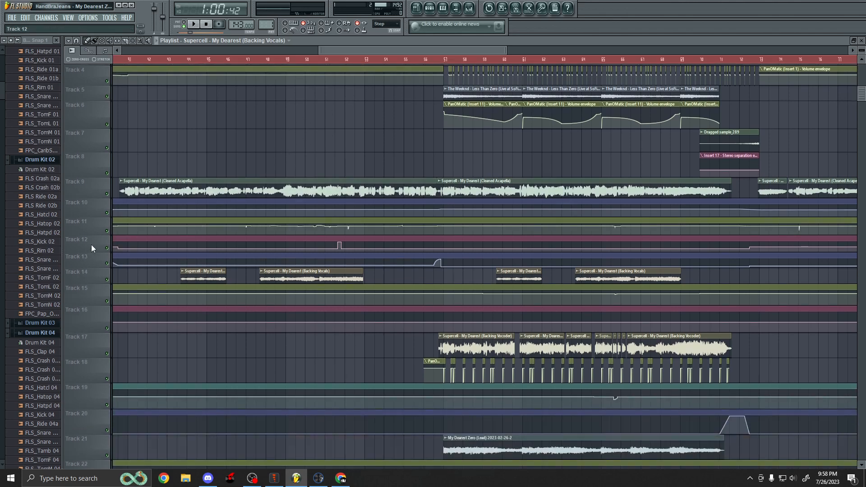
Enlarge Track 11 to examine its automation envelope, then restore its height.
left_click_drag(94, 236, 95, 391)
scroll(169, 257, "up", 4)
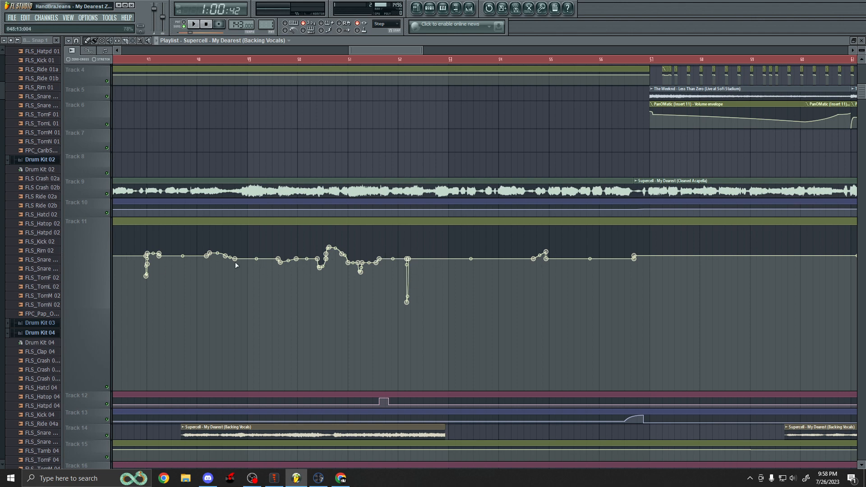
scroll(222, 255, "down", 2)
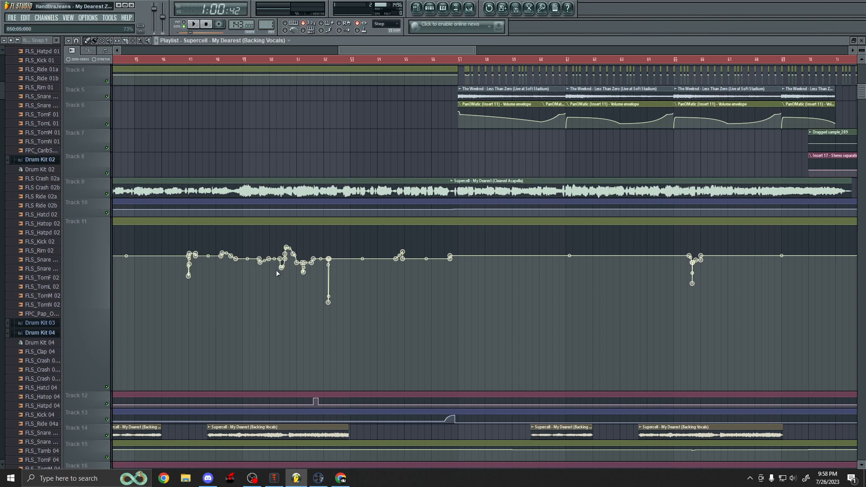
left_click_drag(90, 387, 96, 243)
Review the clips and envelopes on all tracks across bars 45 to 80 of the arrangement.
scroll(255, 256, "up", 3)
scroll(256, 256, "up", 1)
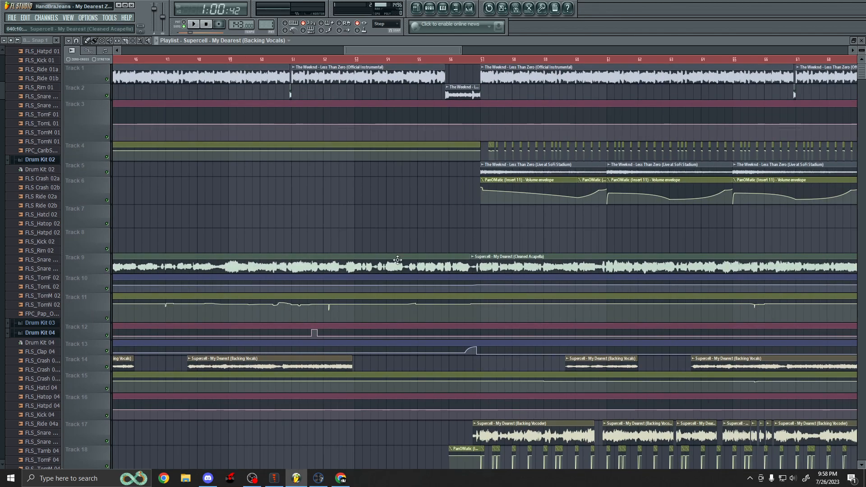
scroll(440, 256, "down", 2)
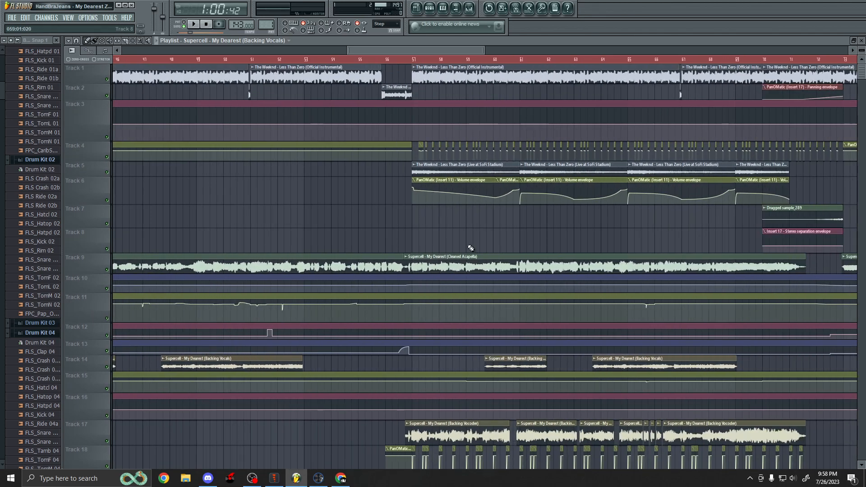
scroll(470, 248, "down", 6)
scroll(476, 253, "up", 2)
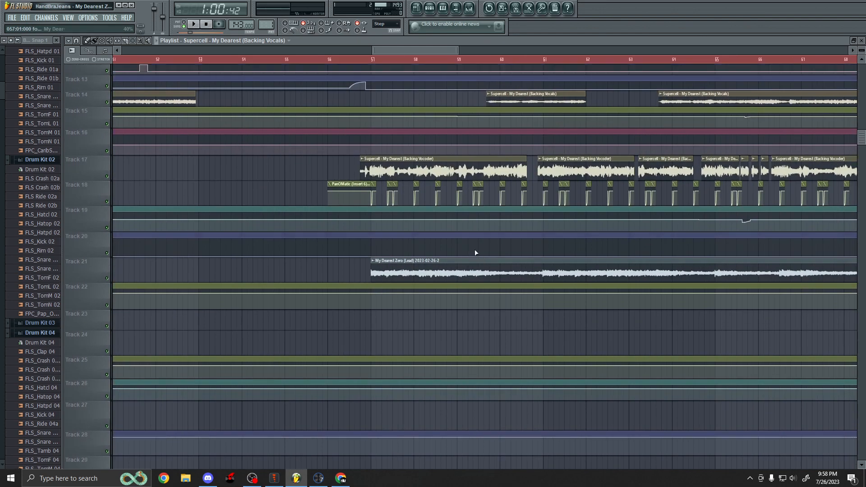
scroll(476, 253, "up", 6)
scroll(473, 249, "down", 1)
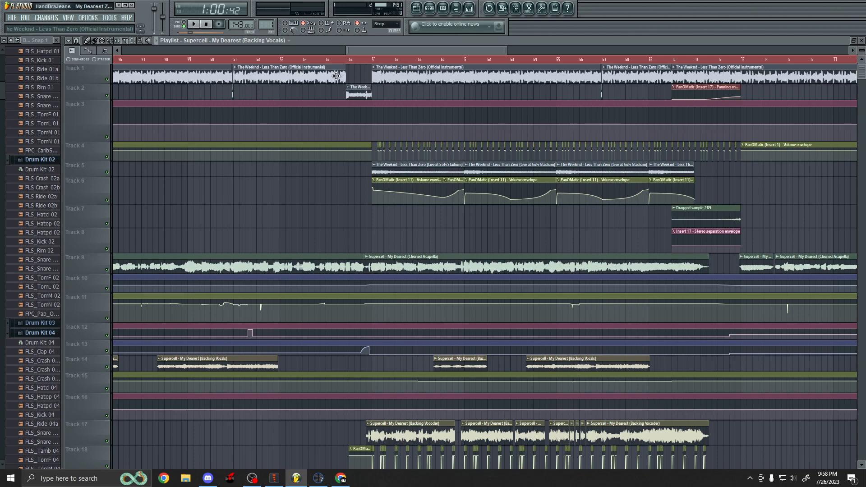
scroll(359, 82, "down", 3)
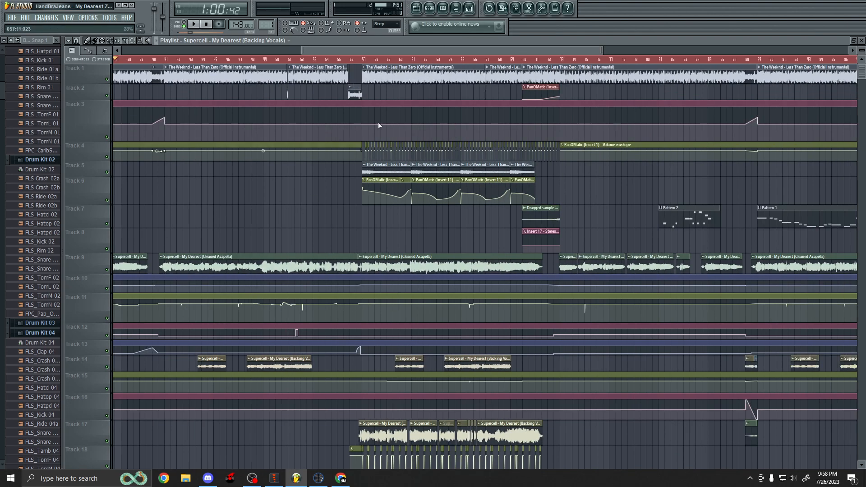
scroll(463, 259, "up", 2)
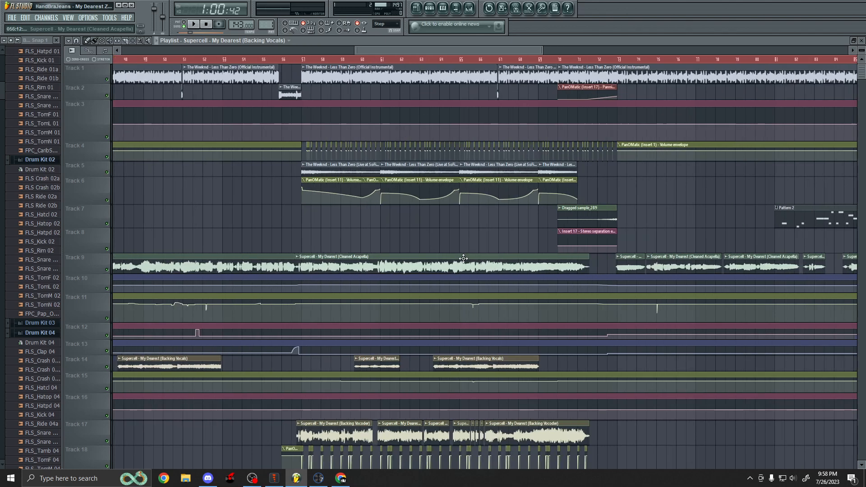
scroll(440, 172, "down", 2)
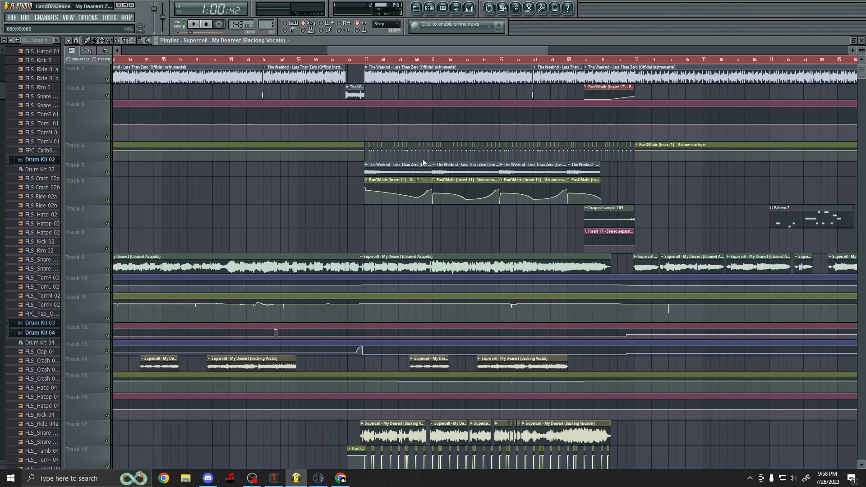
scroll(436, 215, "down", 2)
scroll(434, 214, "down", 2)
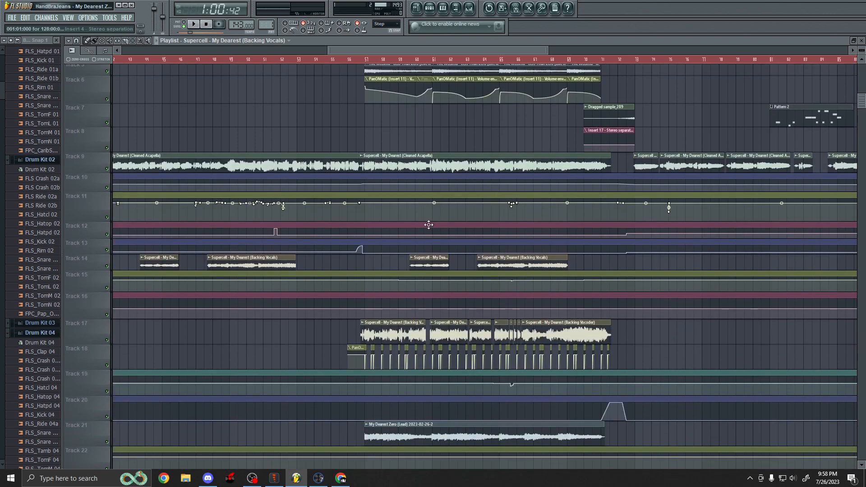
scroll(426, 224, "up", 4)
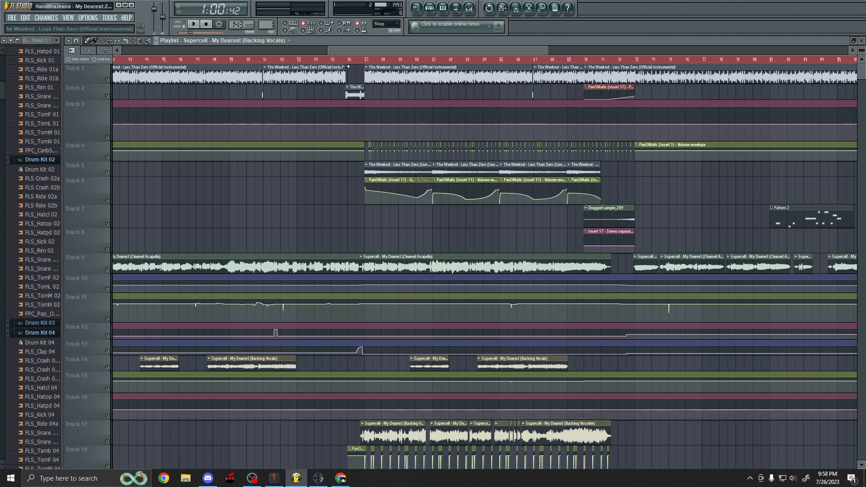
scroll(565, 131, "up", 1, "ctrl")
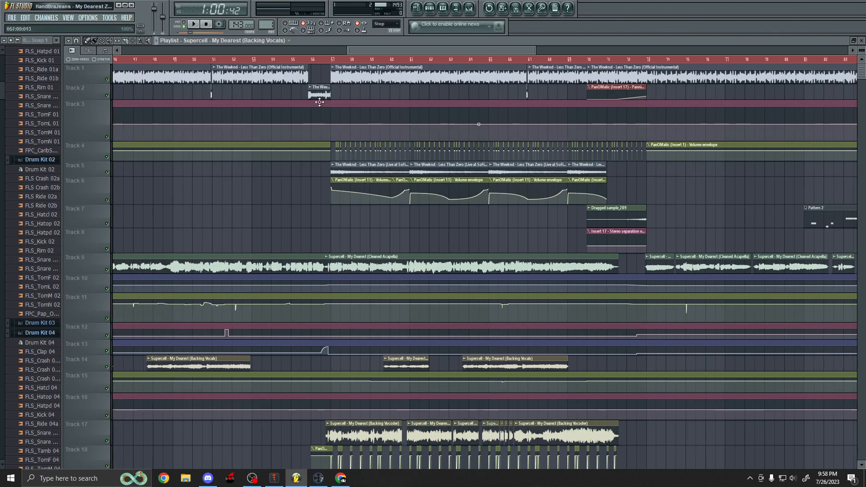
scroll(262, 156, "down", 4)
scroll(364, 223, "up", 1, "ctrl")
scroll(365, 223, "down", 1)
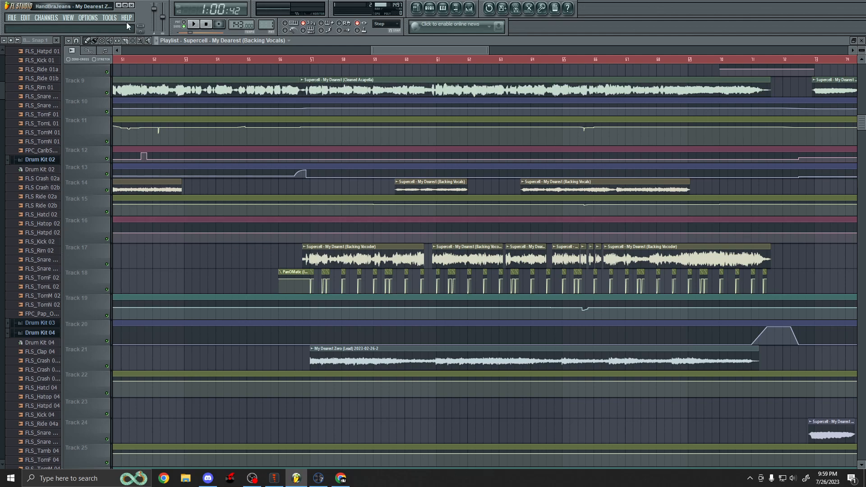
Select the My Dearest Zero (Lead) clip on Track 21 and review the tracks around it.
left_click(149, 41)
scroll(276, 191, "down", 3)
left_click(313, 259)
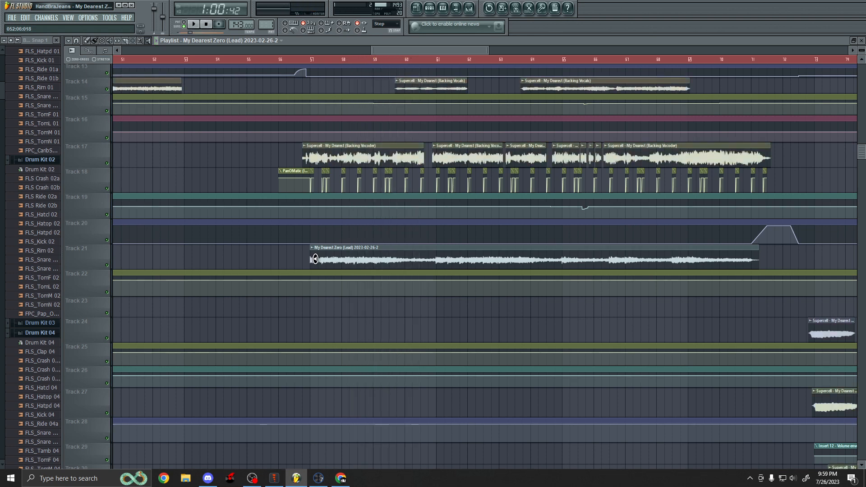
scroll(332, 266, "up", 5)
scroll(332, 266, "up", 1)
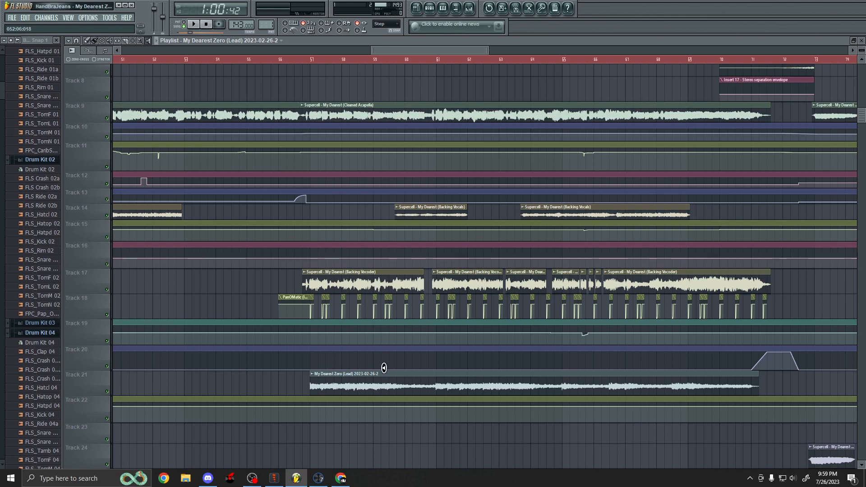
scroll(402, 377, "down", 3)
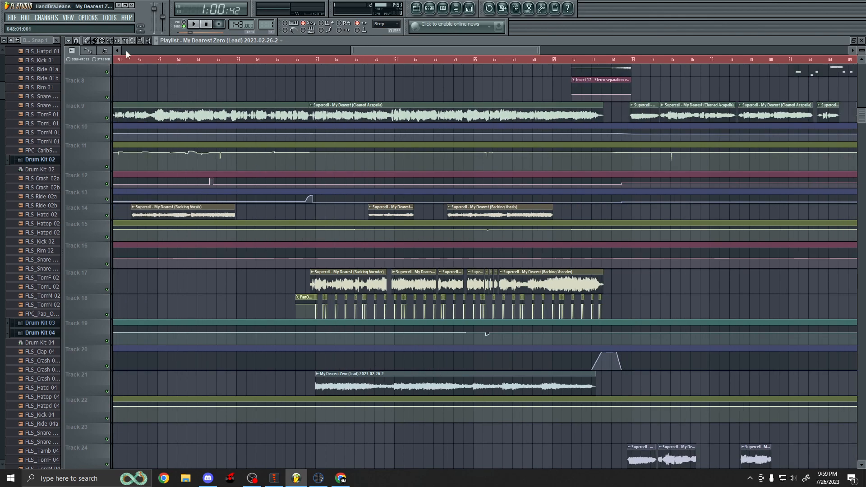
Review the acapella, backing vocal, vocoder and lead clips across bars 53 to 72 of the arrangement.
scroll(465, 334, "up", 3)
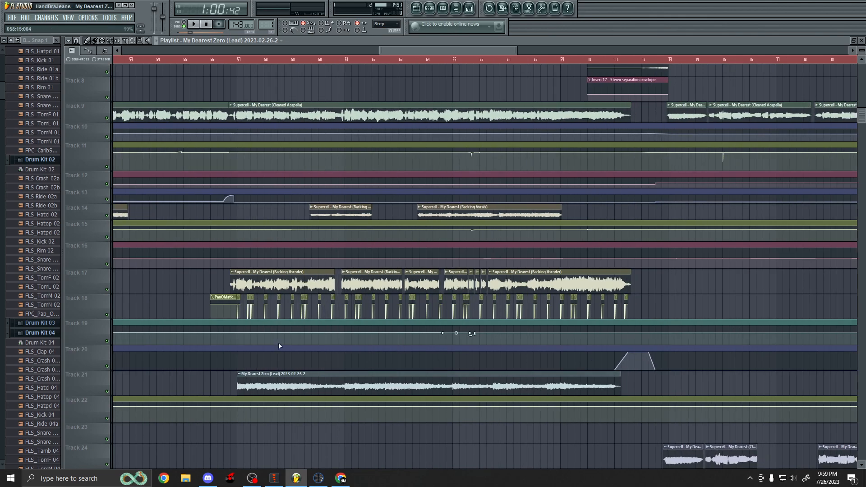
scroll(352, 393, "up", 5)
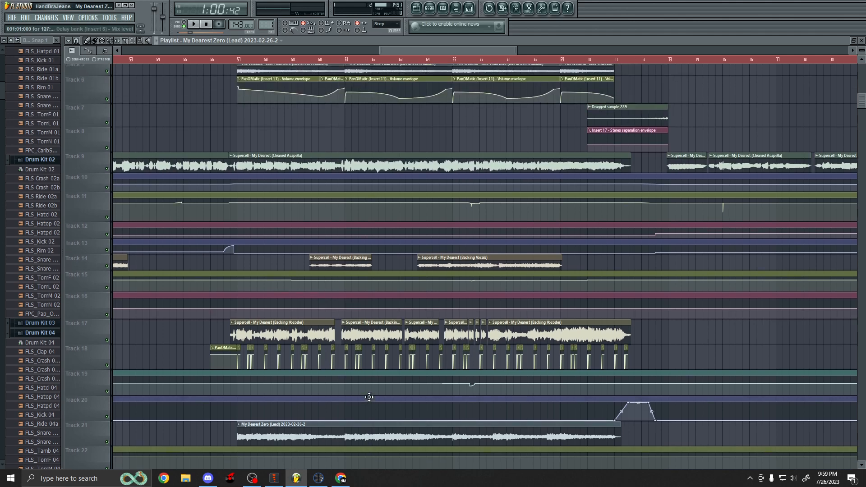
scroll(369, 397, "down", 1)
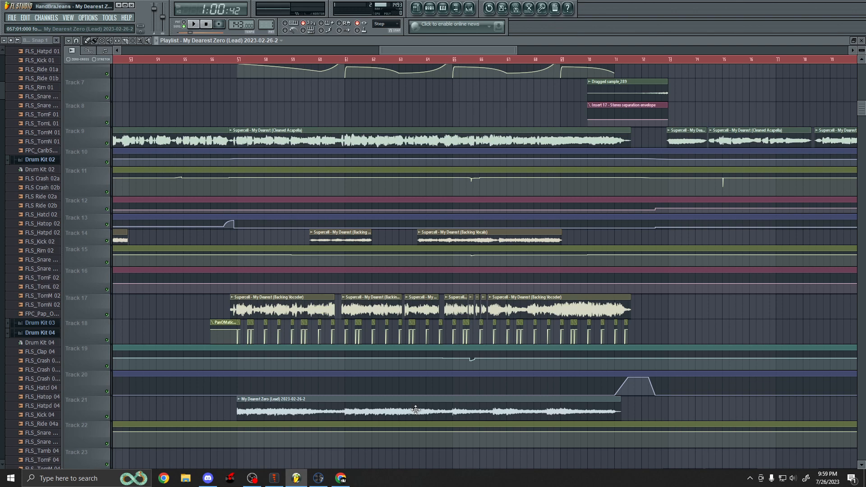
scroll(416, 410, "up", 2)
scroll(410, 349, "down", 2)
scroll(282, 401, "up", 3)
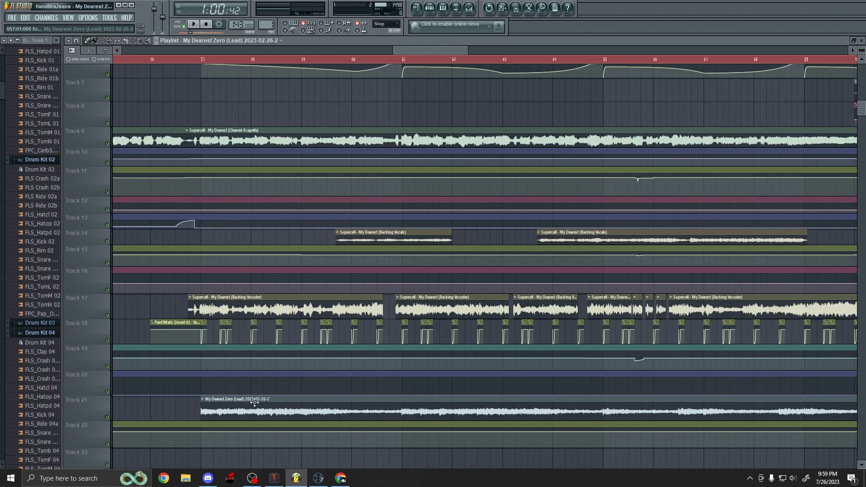
scroll(252, 399, "down", 3)
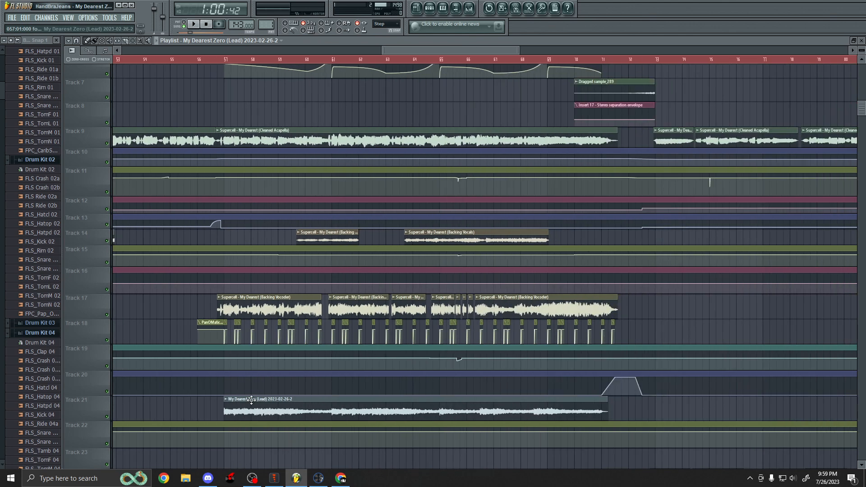
scroll(266, 400, "up", 6)
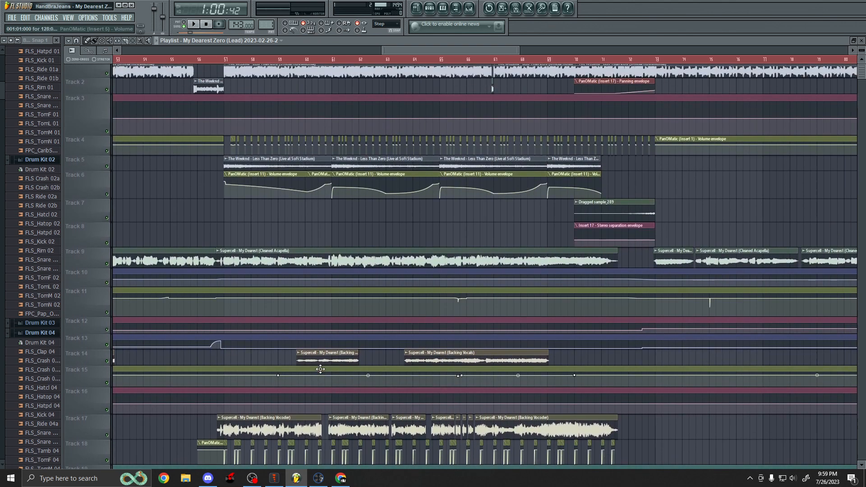
scroll(327, 333, "up", 3)
scroll(185, 176, "down", 6)
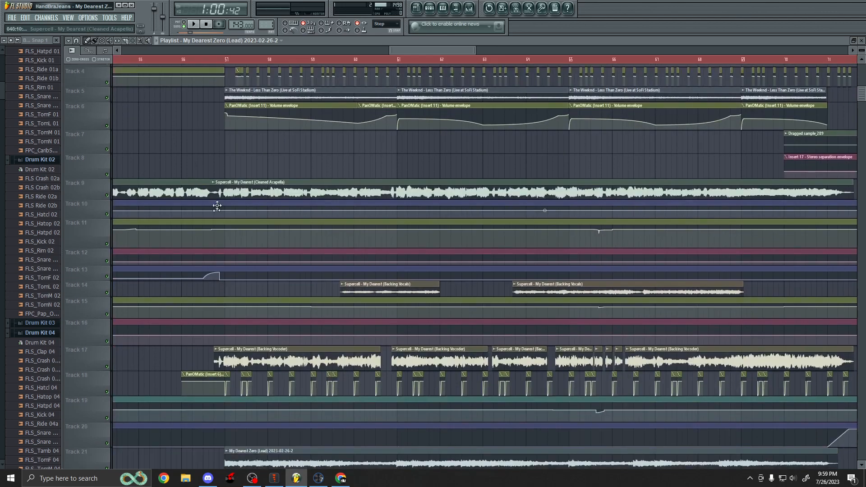
scroll(296, 355, "up", 6)
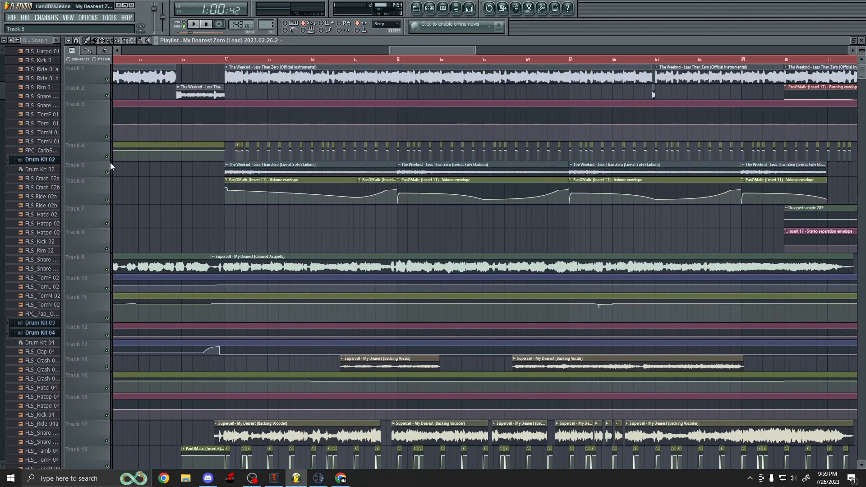
Enlarge Track 4 to examine its PanOMatic automation clips, then restore the track's height.
left_click_drag(101, 160, 101, 378)
scroll(202, 232, "up", 4)
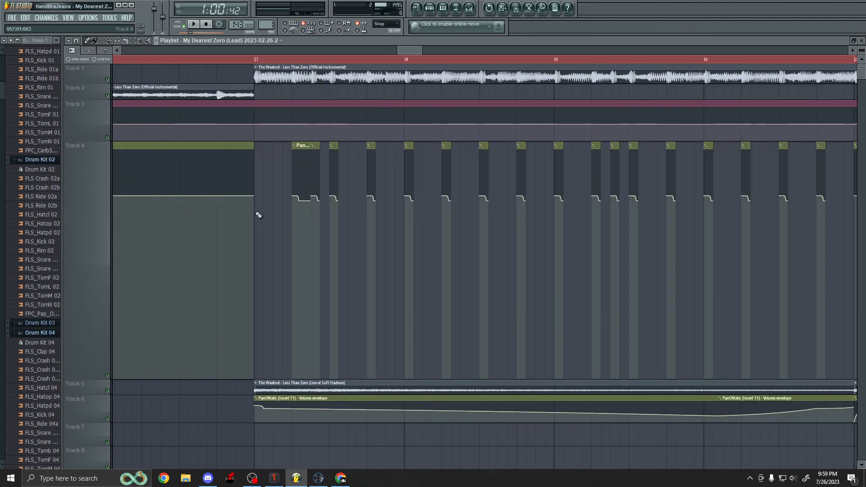
scroll(297, 180, "up", 3)
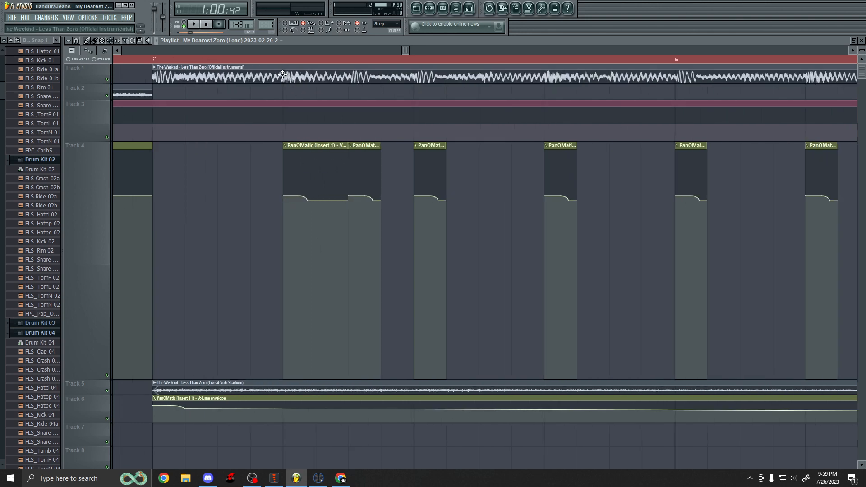
scroll(373, 157, "down", 2)
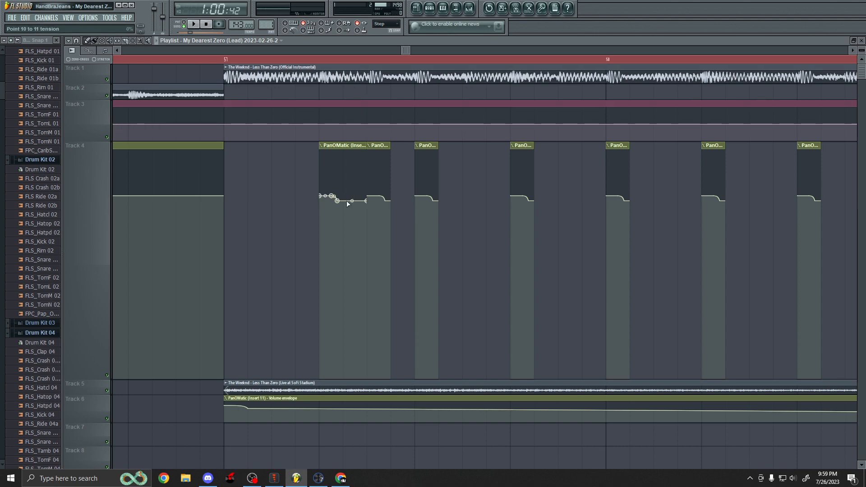
left_click_drag(82, 375, 101, 178)
Examine the instrumental, live, acapella and vocoder clips around bar 57 across the upper and middle tracks.
scroll(226, 220, "down", 5)
scroll(310, 278, "down", 4)
scroll(252, 300, "down", 2)
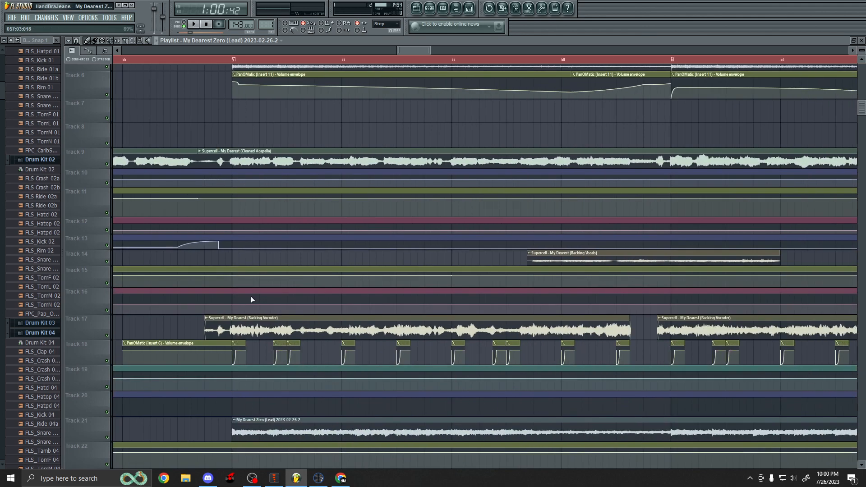
scroll(252, 299, "down", 2)
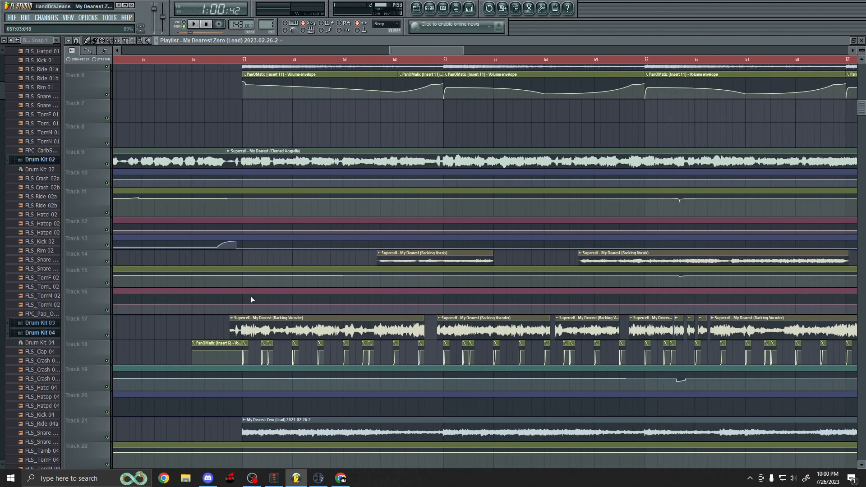
scroll(252, 299, "down", 2)
scroll(261, 305, "down", 3)
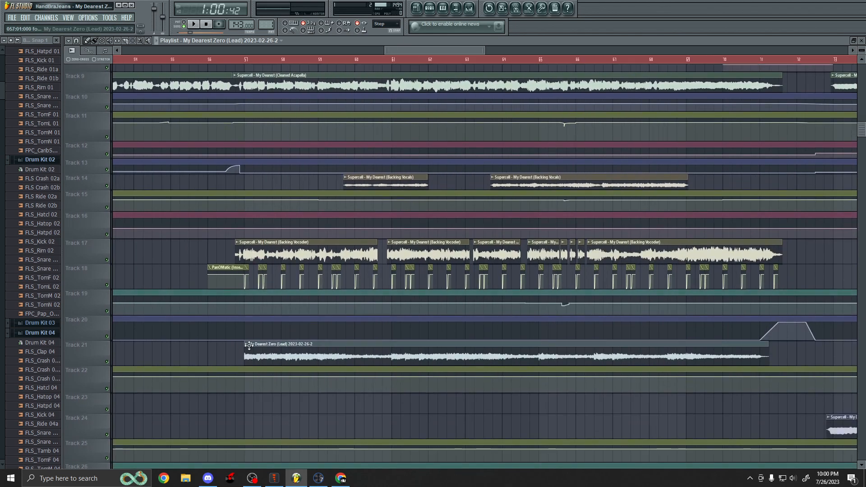
scroll(362, 381, "up", 5)
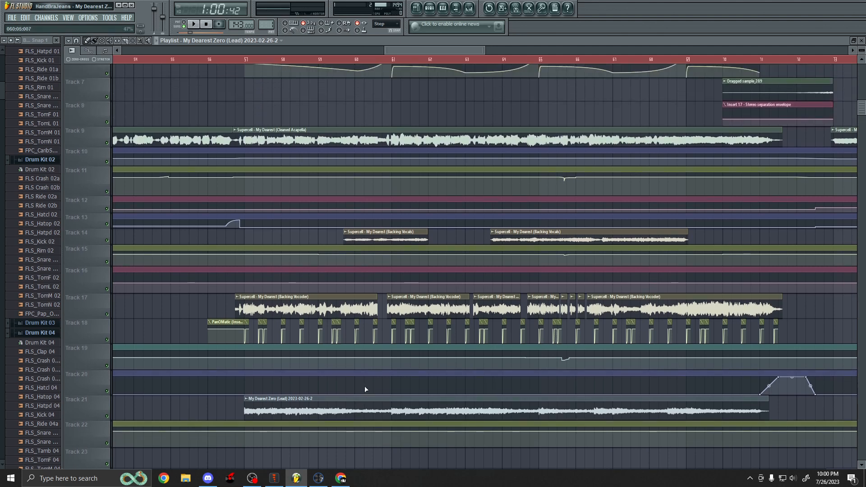
scroll(377, 351, "up", 3)
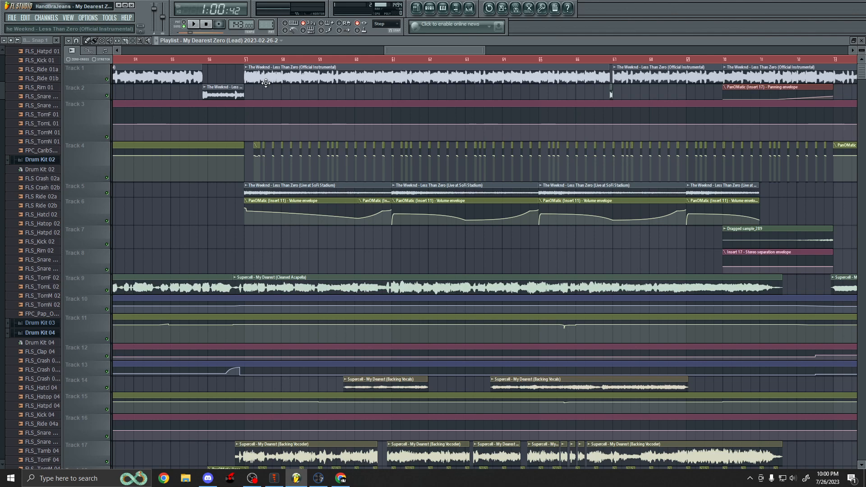
scroll(233, 93, "up", 2)
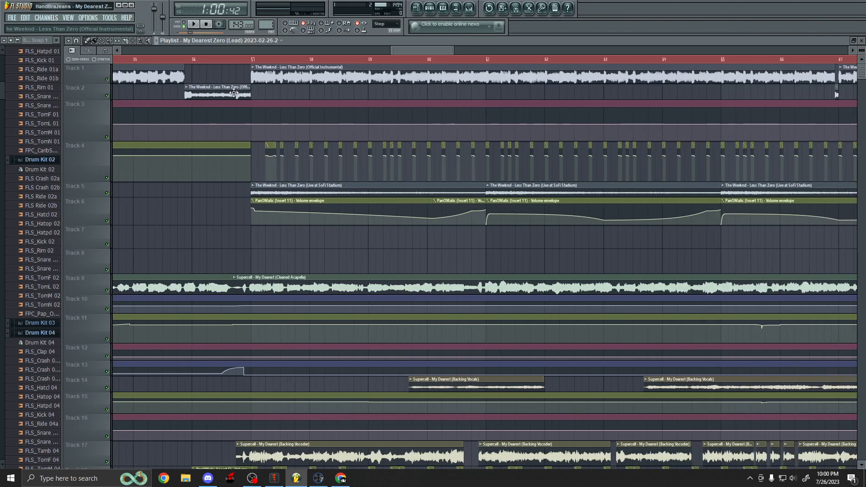
scroll(233, 93, "up", 1)
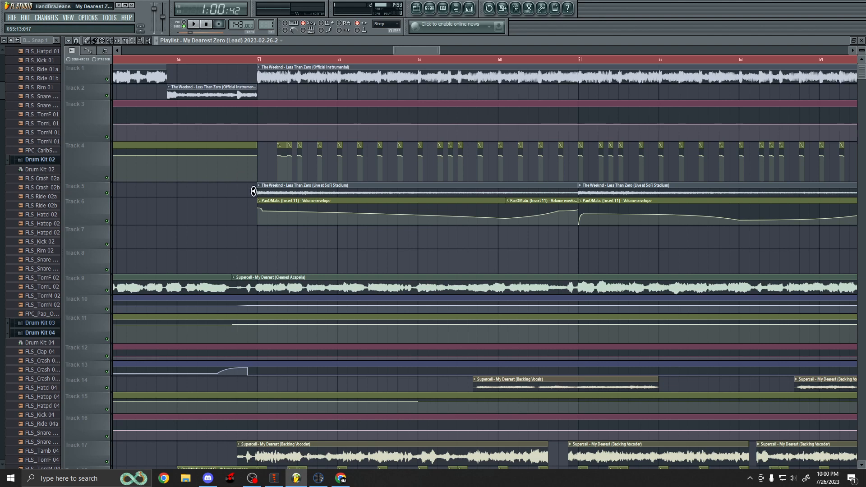
scroll(219, 193, "down", 1)
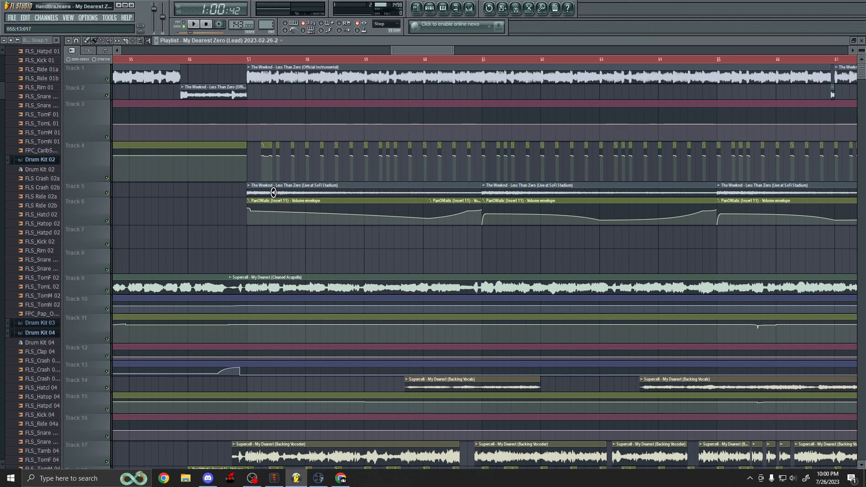
scroll(273, 193, "up", 2)
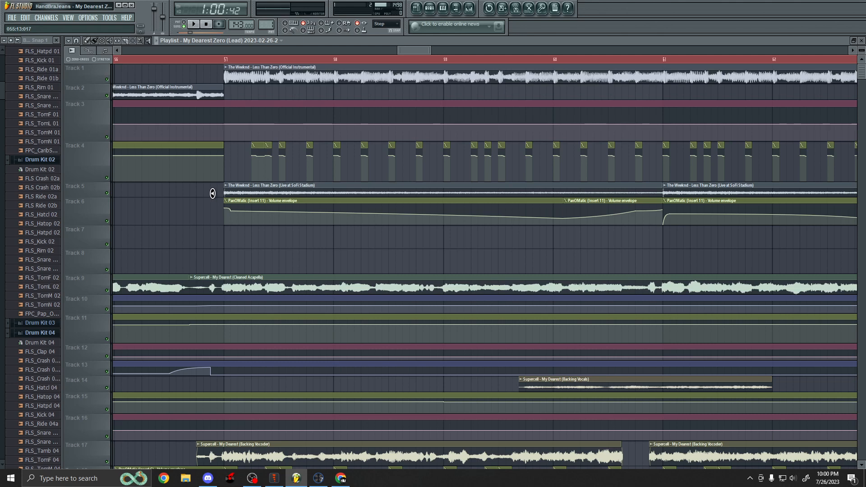
Select the Less Than Zero (Live at SoFi Stadium) clip on Track 5 and place the playback marker at bar 57.
left_click(250, 191)
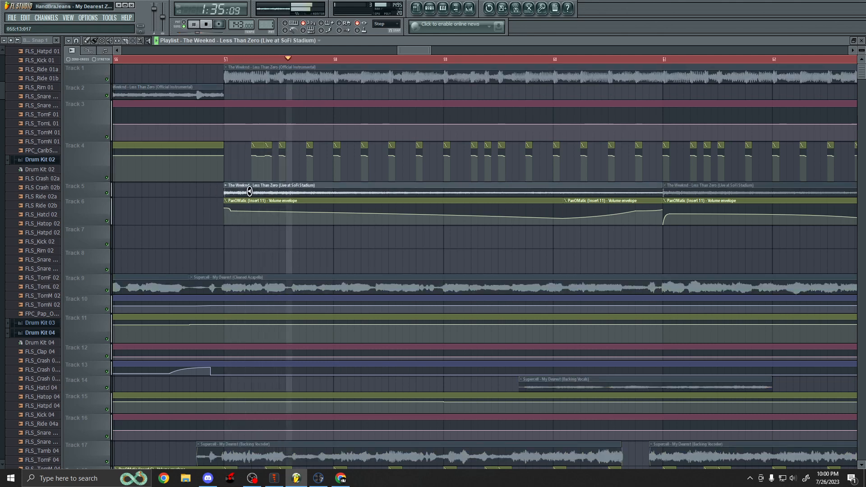
left_click_drag(250, 192, 247, 188)
left_click(88, 42)
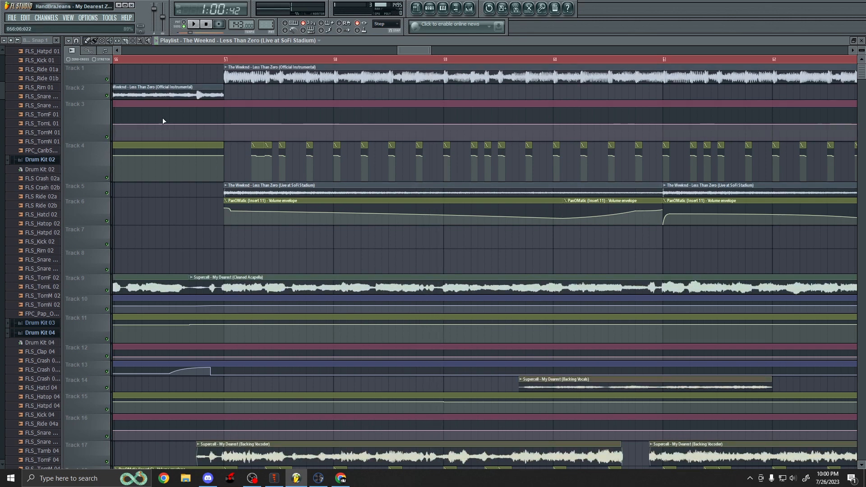
left_click(225, 59)
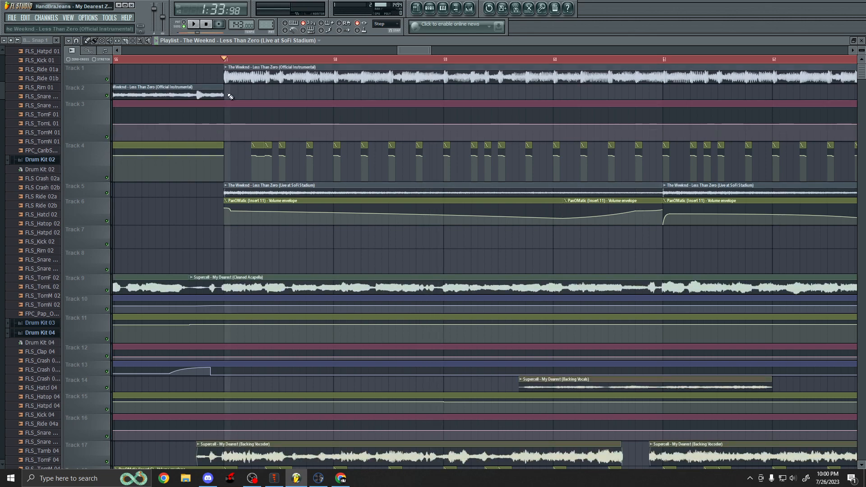
Review the clips and envelopes on all tracks around the playback marker at bar 57.
scroll(237, 179, "down", 4)
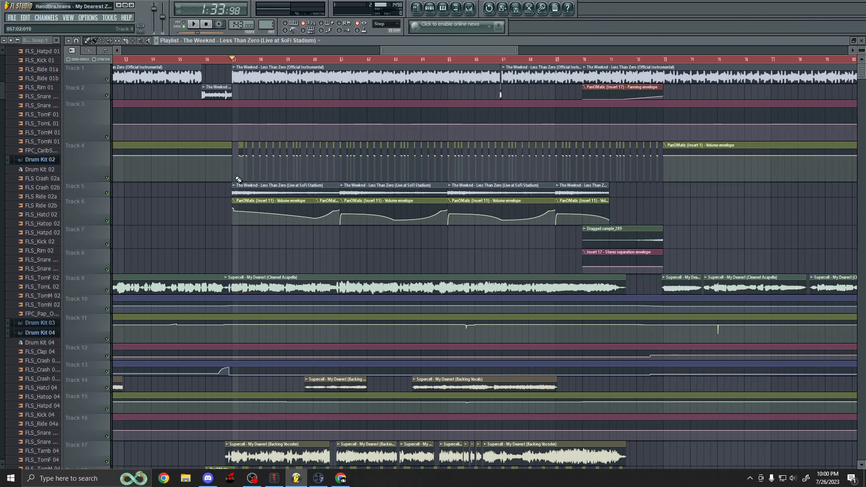
scroll(238, 180, "down", 2)
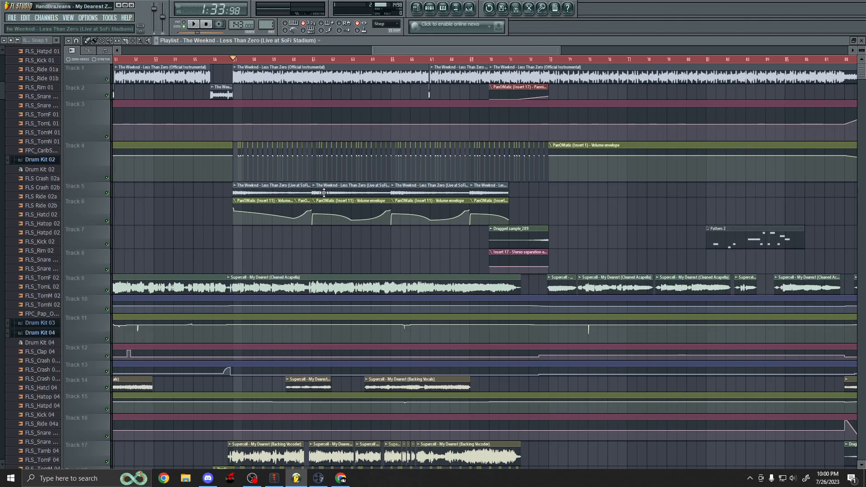
scroll(324, 193, "down", 5)
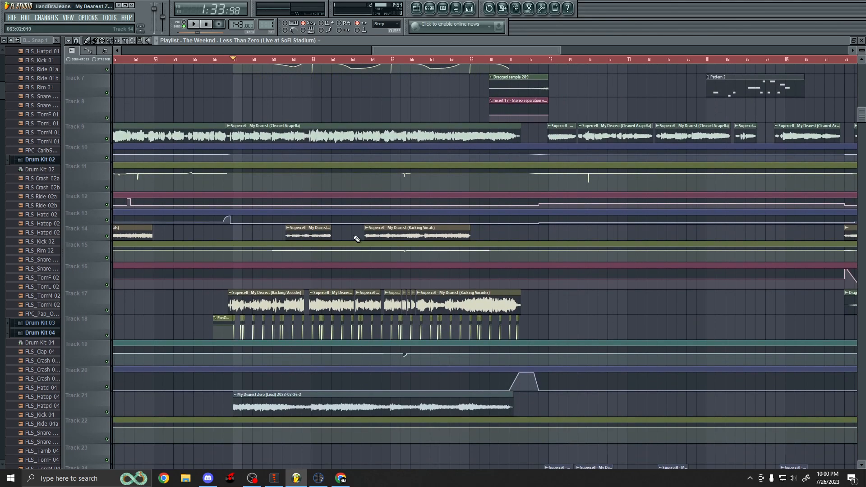
scroll(357, 239, "down", 2)
scroll(353, 233, "up", 5)
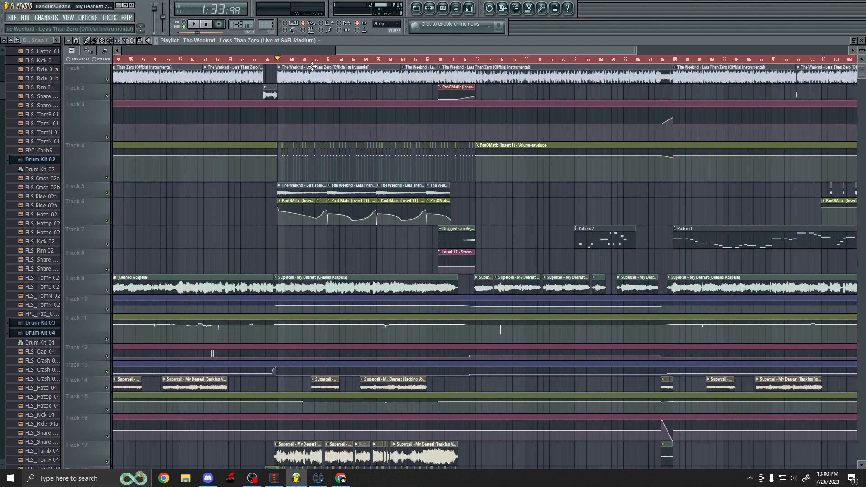
scroll(357, 154, "up", 3)
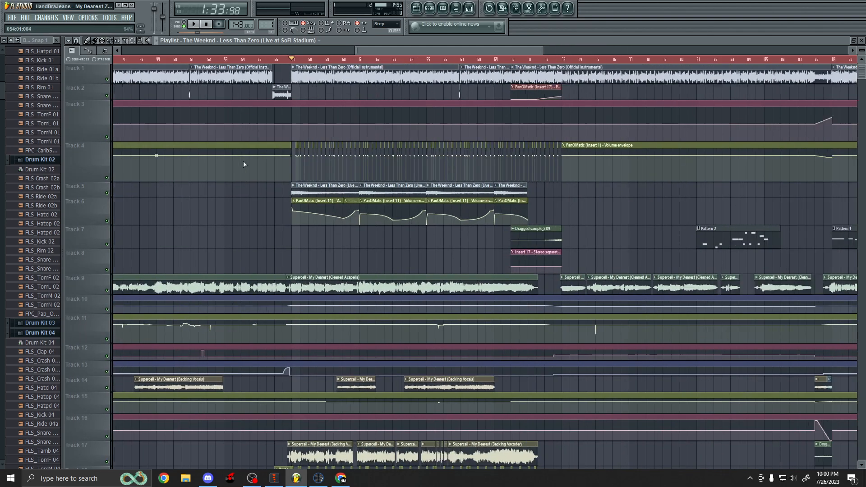
scroll(401, 181, "down", 3)
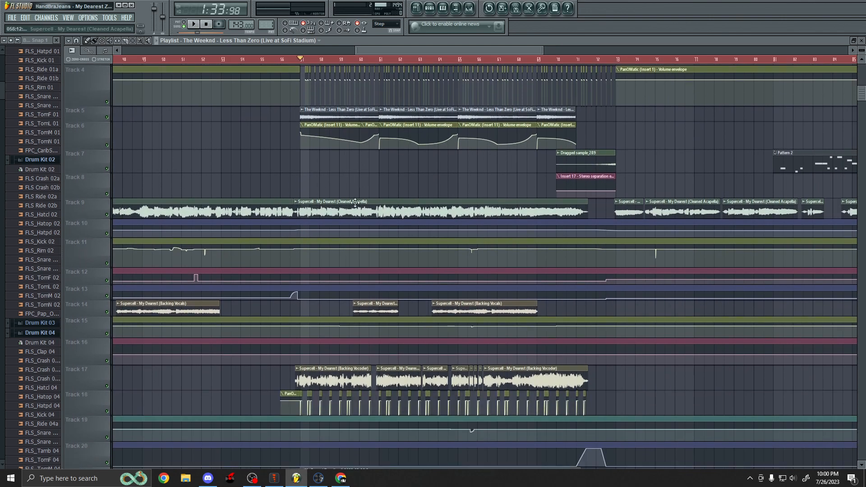
scroll(454, 207, "down", 6)
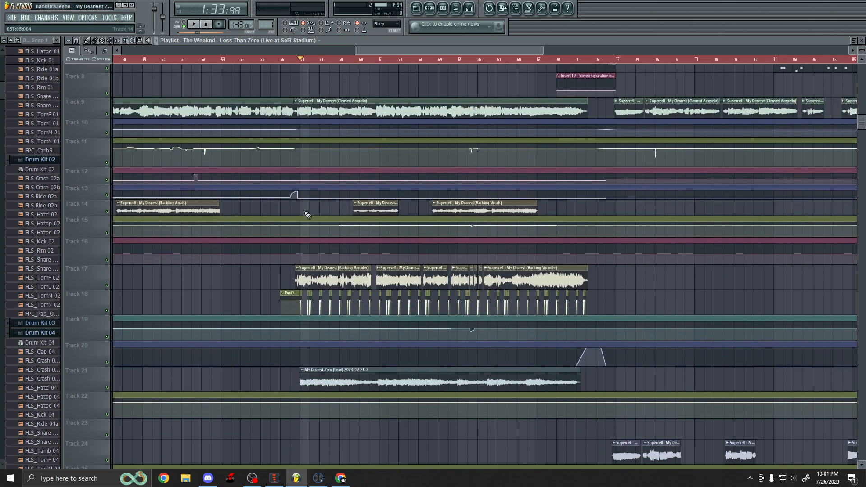
scroll(346, 233, "down", 3)
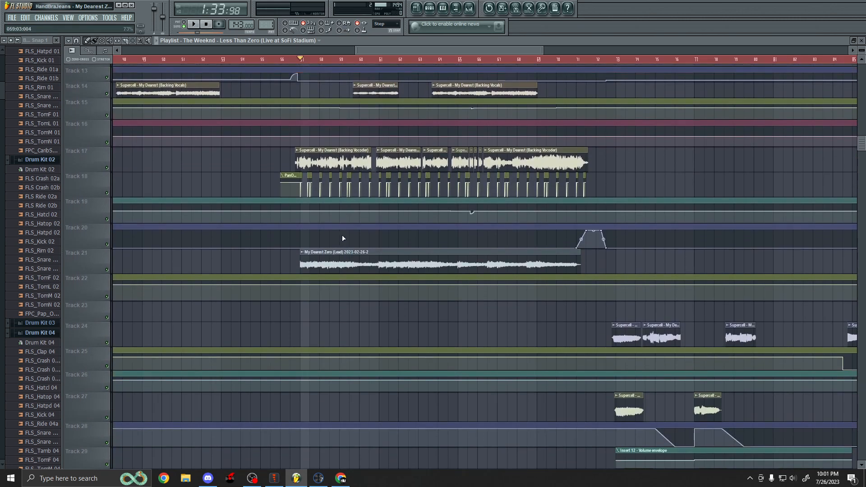
scroll(342, 234, "up", 3)
scroll(335, 227, "up", 2)
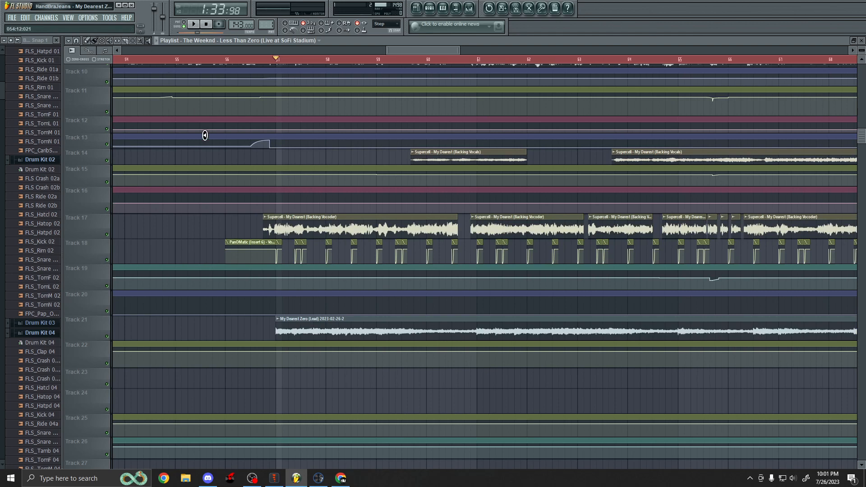
scroll(277, 219, "up", 2)
scroll(276, 253, "up", 3)
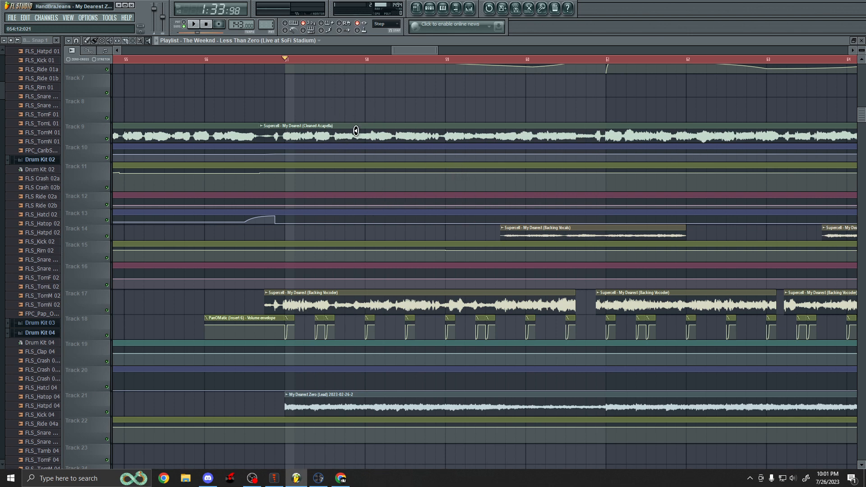
scroll(352, 127, "up", 4)
scroll(273, 134, "down", 4)
scroll(275, 272, "down", 2)
scroll(372, 304, "up", 2)
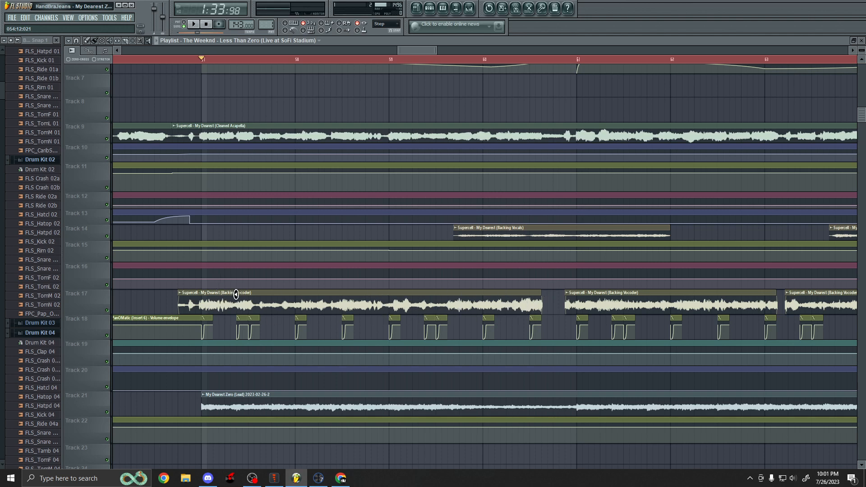
scroll(235, 294, "up", 8)
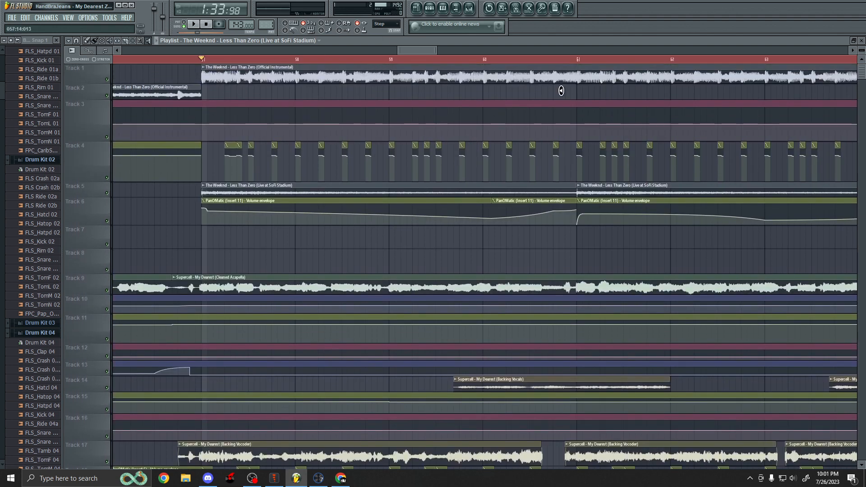
Select the My Dearest (Backing Vocoder) clip on Track 17 and play the section from bar 57.
scroll(407, 259, "down", 7)
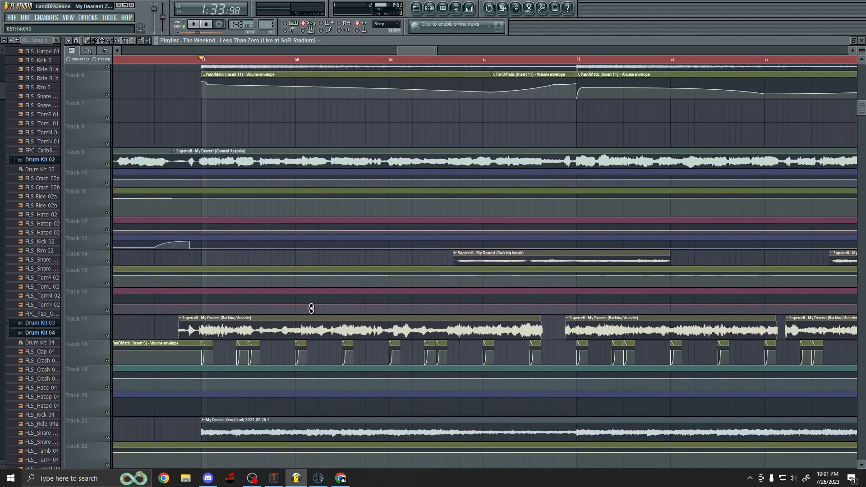
left_click(199, 329)
key("space")
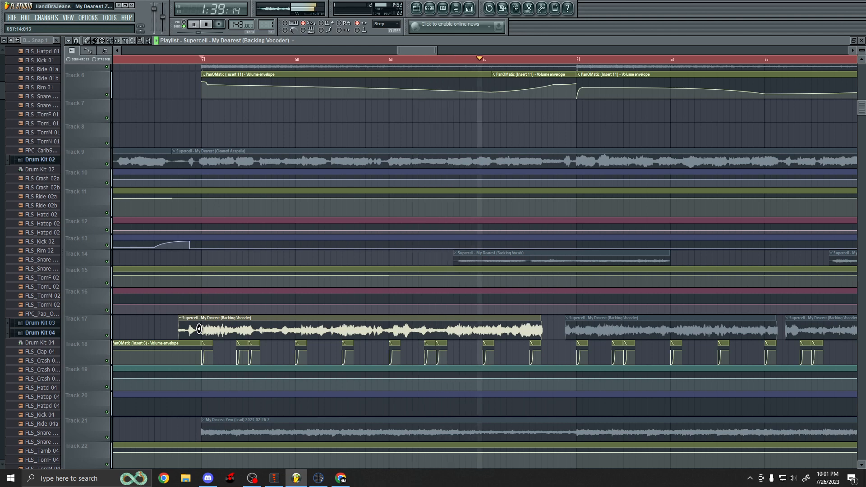
key("space")
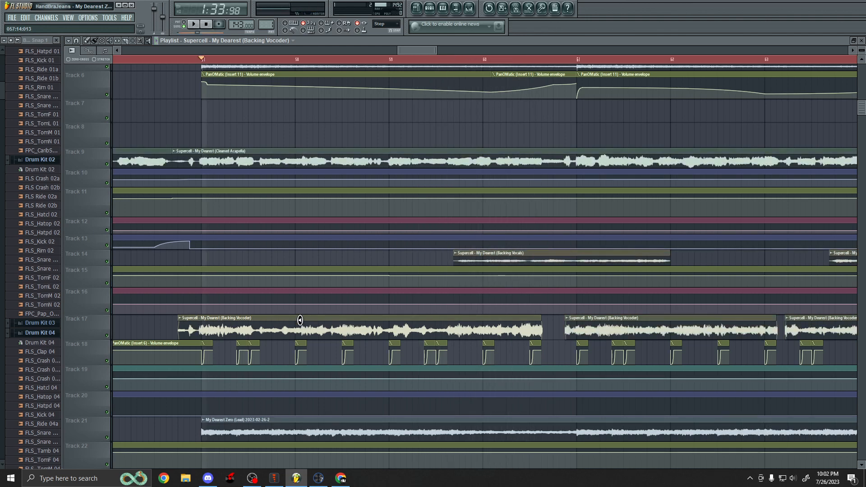
Play the section with Track 17 muted, then unmute Track 17 and play it again to compare.
scroll(278, 322, "down", 4)
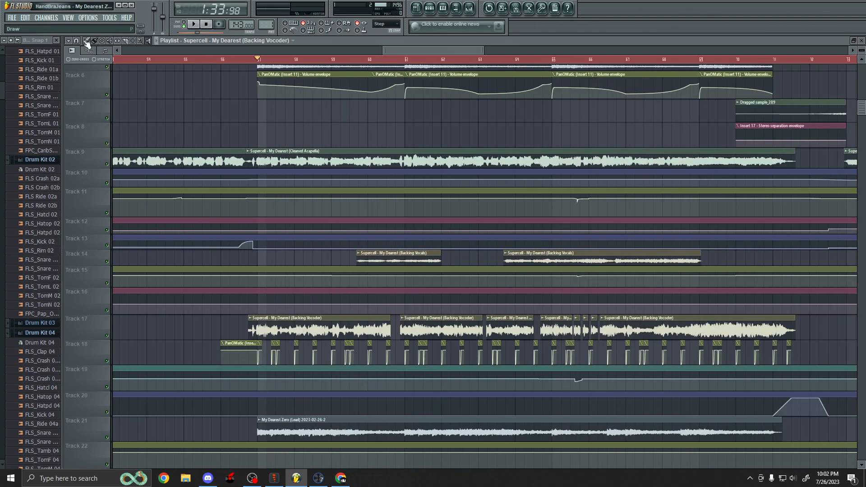
scroll(194, 361, "up", 5)
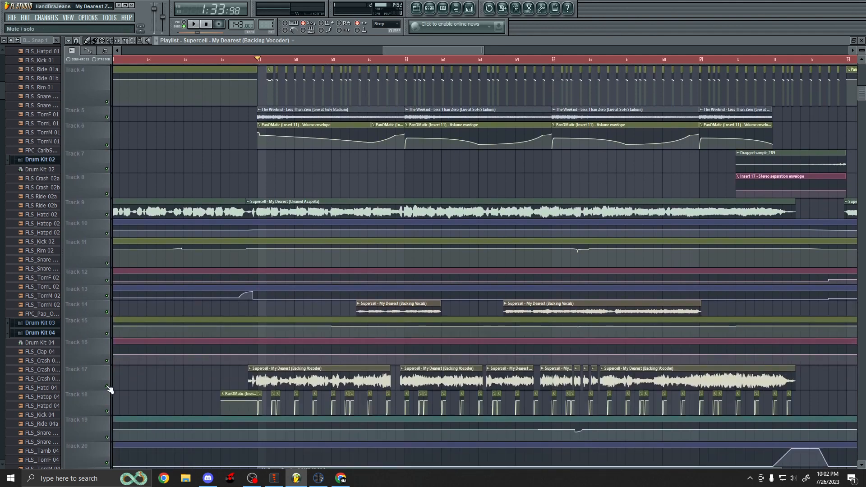
left_click(107, 387)
key("space")
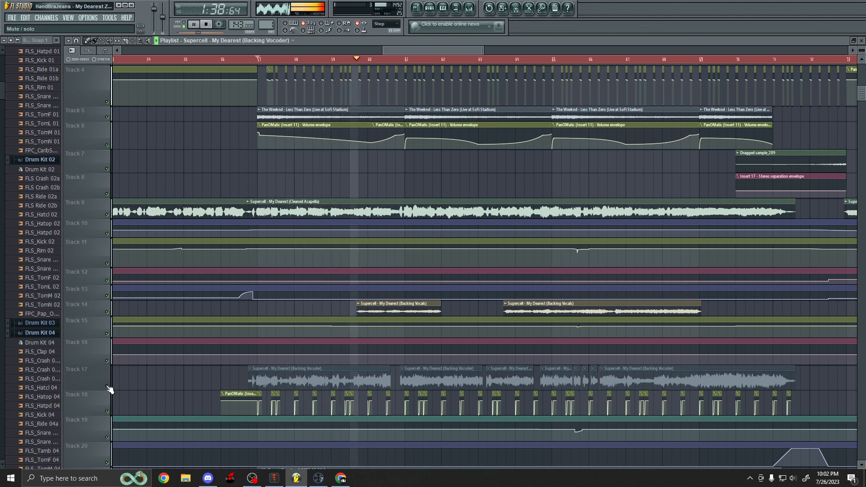
key("space")
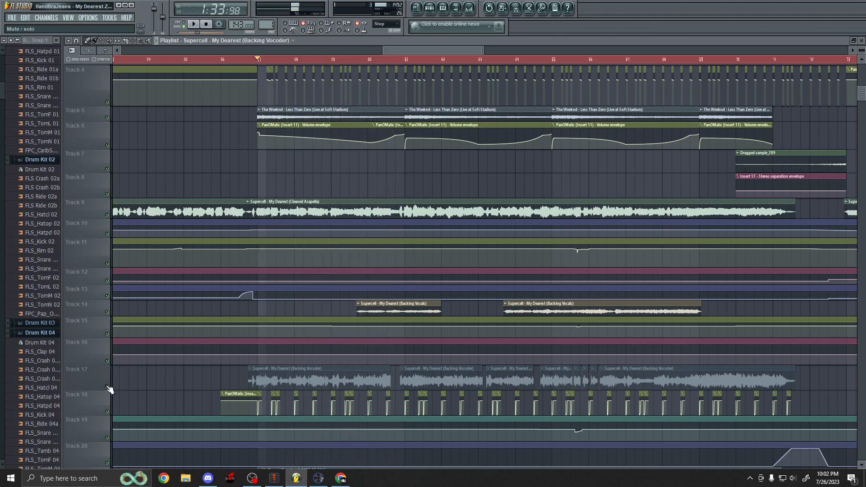
left_click(108, 387)
key("space")
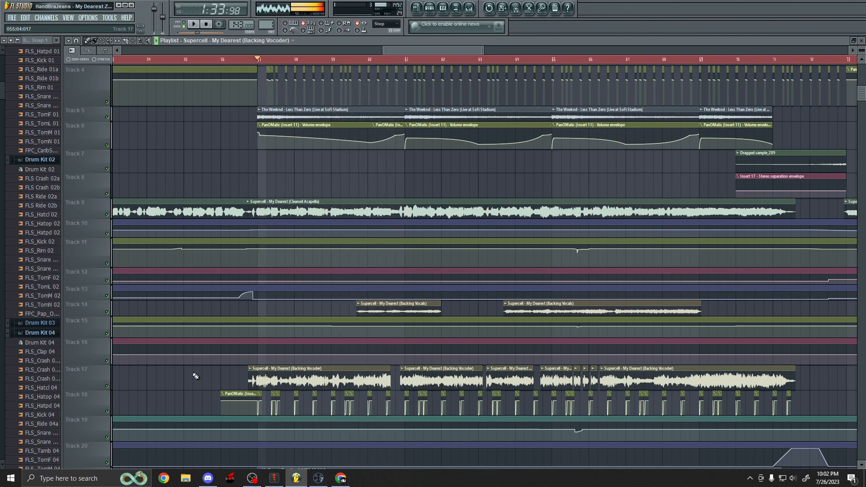
key("space")
Place the playback marker at bar 58 and play the section where the Track 17 vocoder clip ends.
scroll(203, 361, "down", 1)
scroll(203, 329, "down", 3)
scroll(194, 315, "up", 2)
scroll(420, 303, "right", 2)
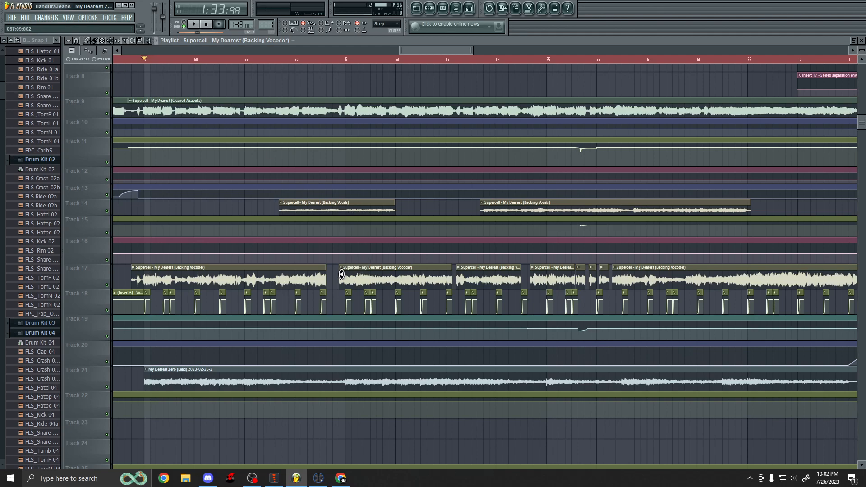
scroll(341, 274, "down", 2)
scroll(658, 272, "up", 3)
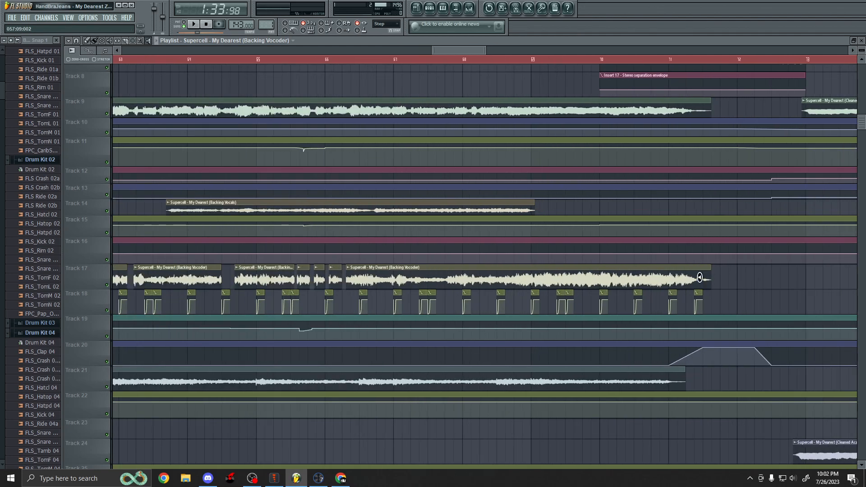
scroll(499, 229, "up", 4)
scroll(717, 280, "down", 2)
scroll(726, 282, "up", 2)
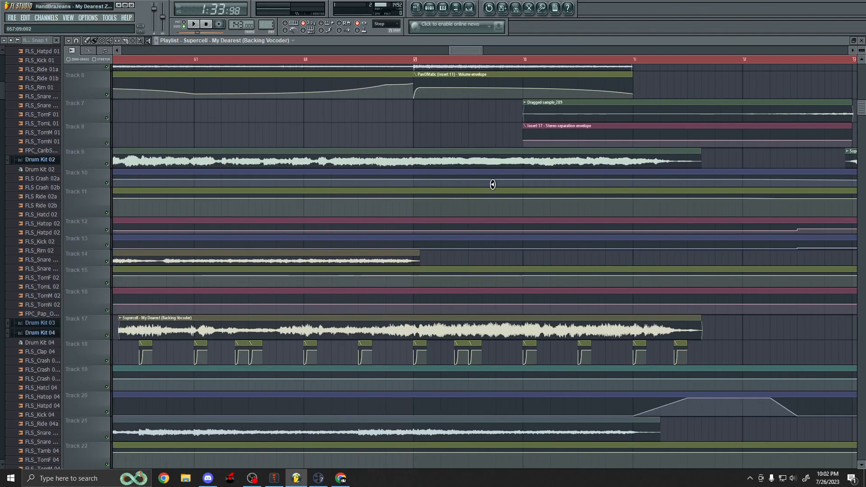
left_click(304, 59)
scroll(437, 264, "up", 4)
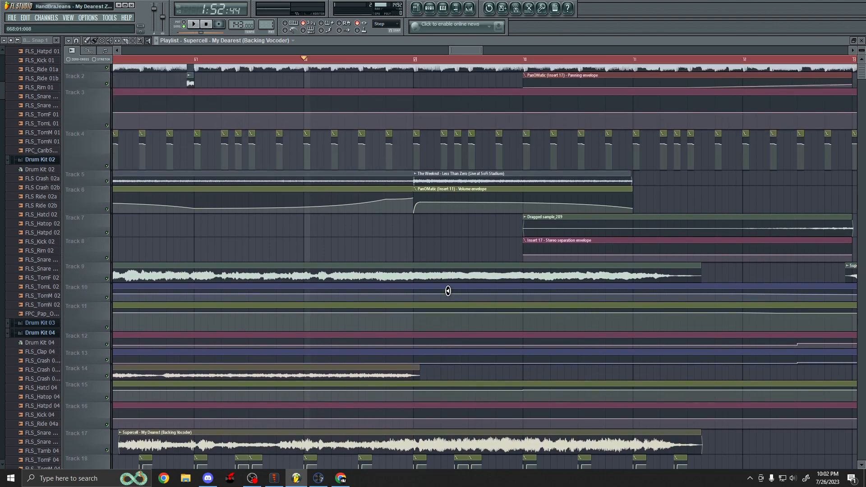
scroll(388, 279, "down", 4)
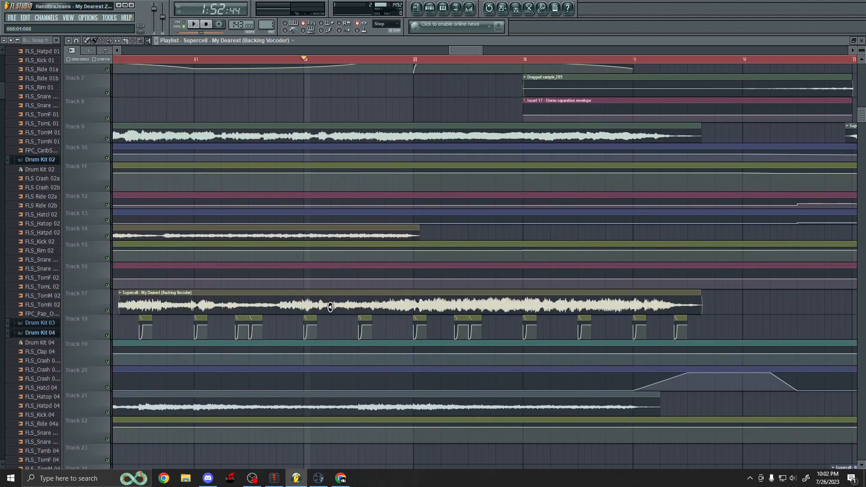
key("space")
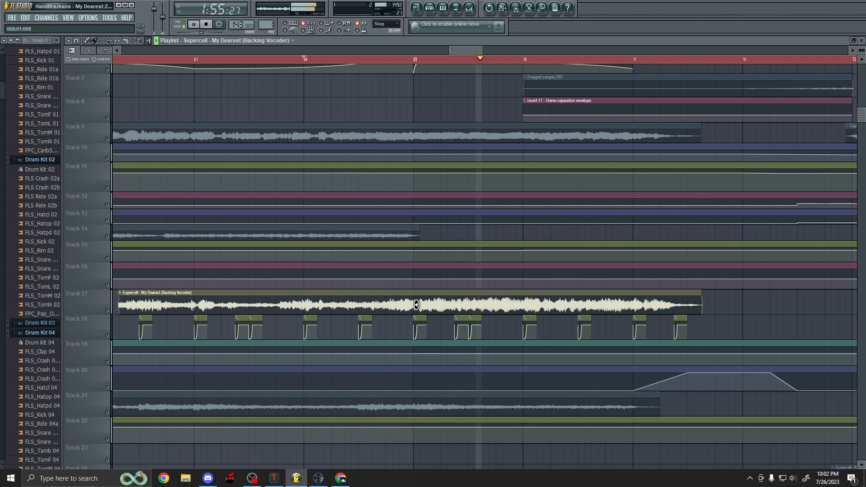
scroll(414, 302, "up", 4)
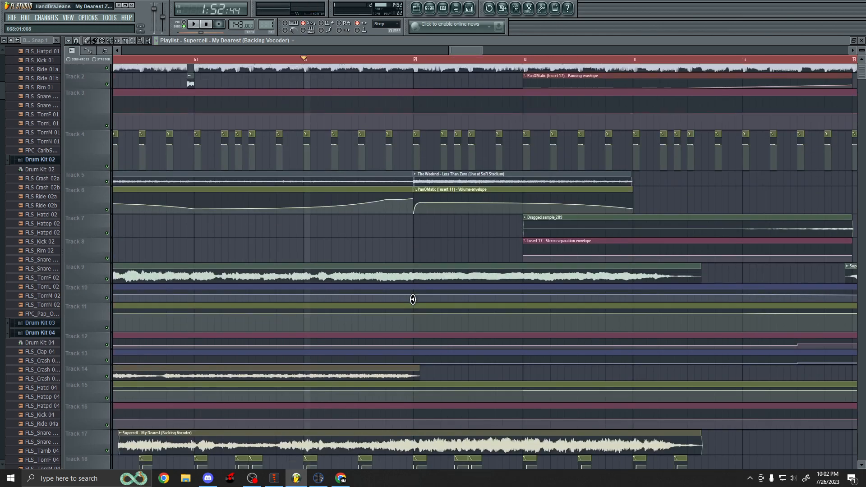
key("space")
scroll(181, 346, "down", 3)
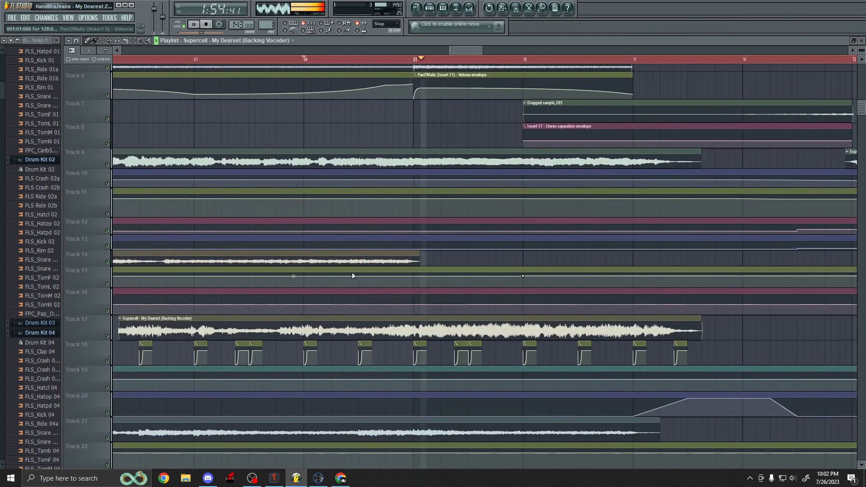
key("space")
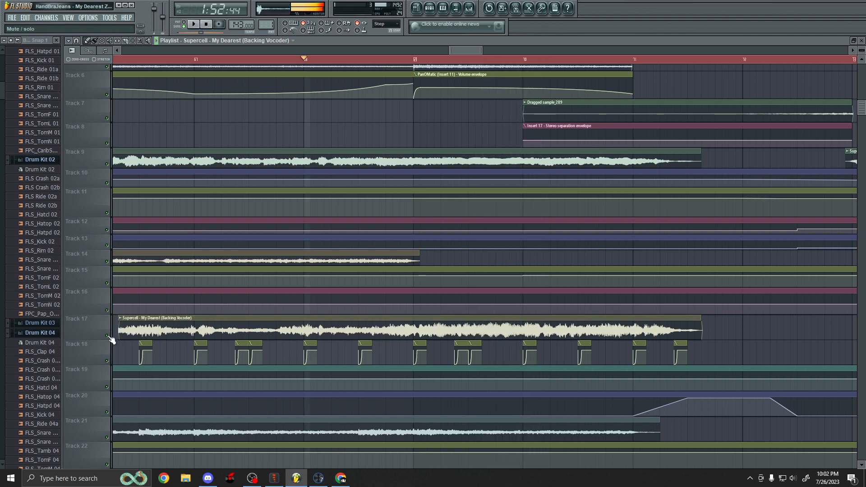
Mute Track 17 and play the passage, then unmute it and resume playback to compare.
left_click(107, 335)
key("space")
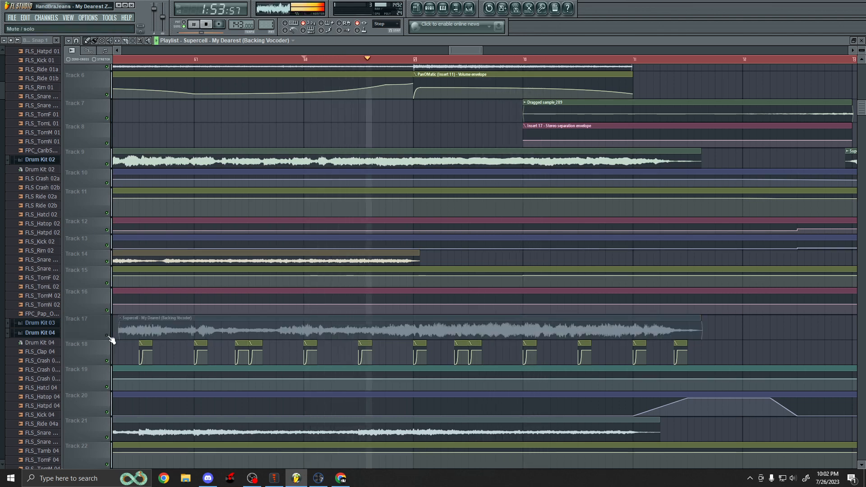
key("space")
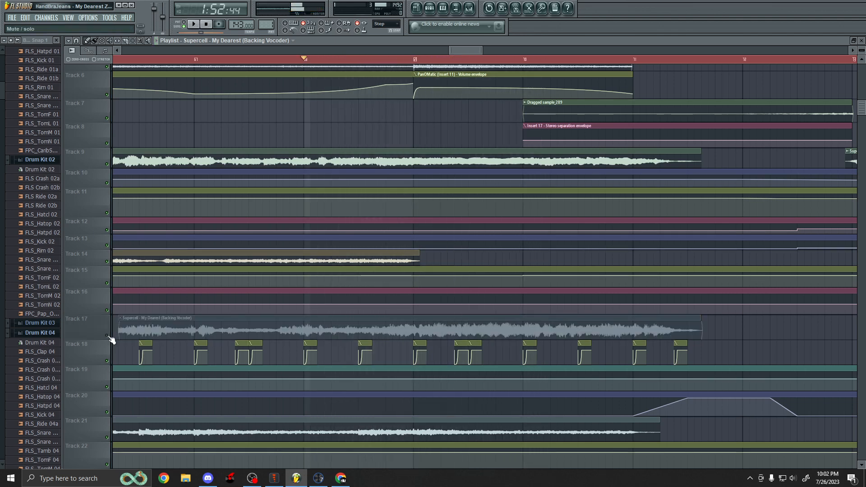
left_click(107, 336)
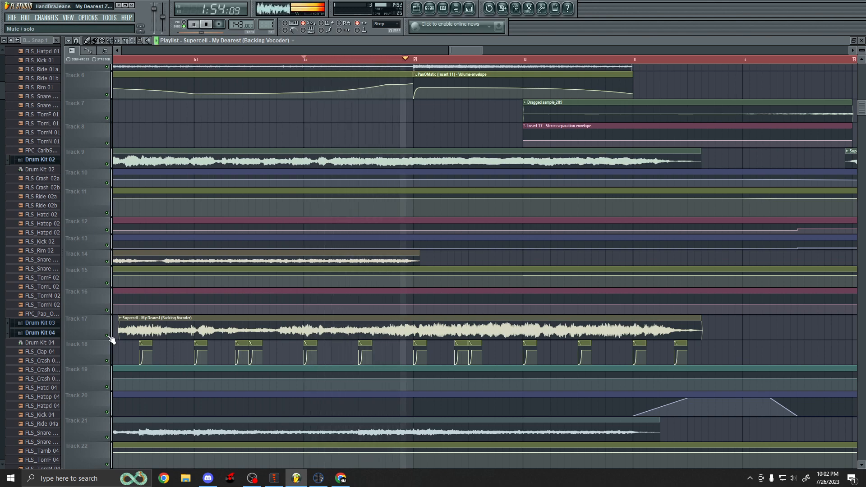
key("space")
Select the Dragged sample_289 clip on Track 7 and place the playback marker just after its end.
scroll(422, 322, "down", 5)
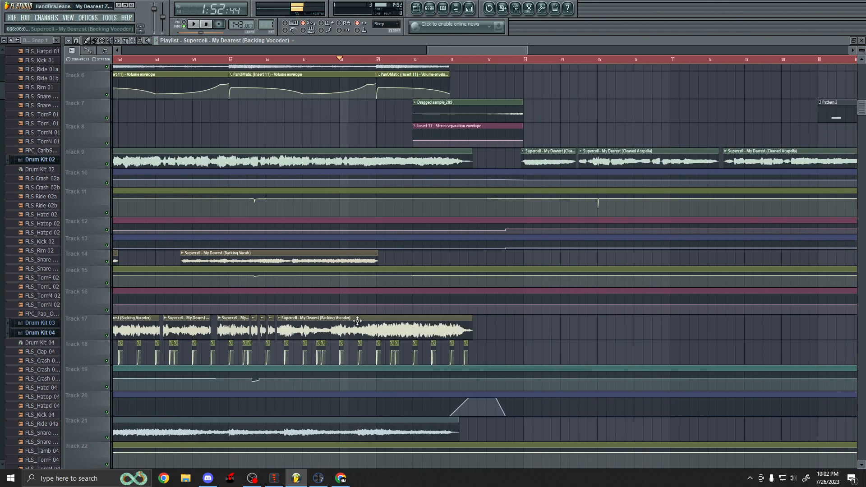
scroll(420, 312, "up", 5)
scroll(419, 312, "up", 5)
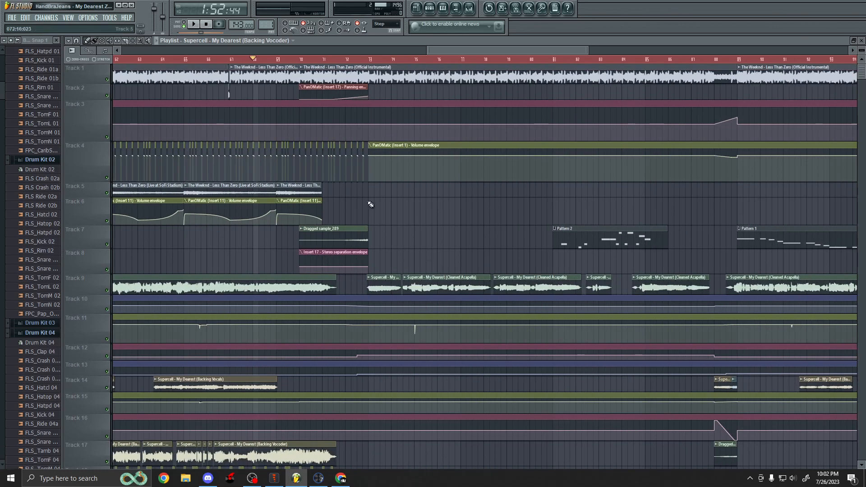
scroll(308, 134, "up", 2)
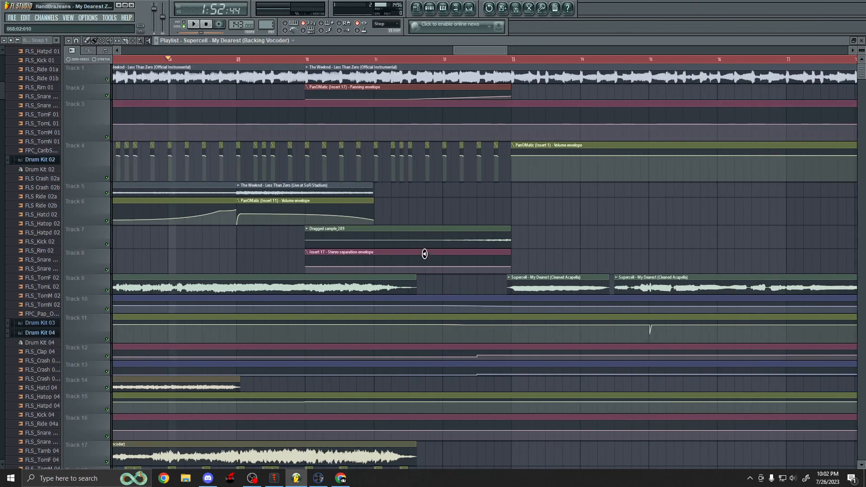
left_click(409, 237)
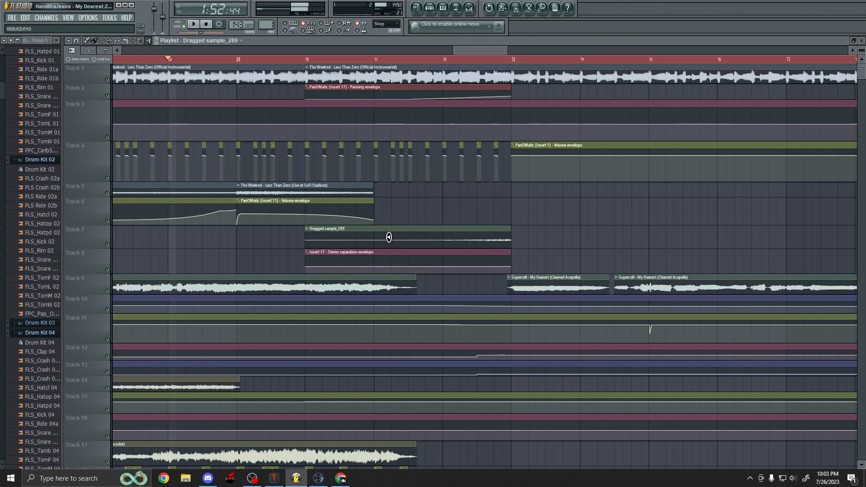
scroll(289, 215, "down", 7)
scroll(343, 198, "down", 3)
scroll(334, 191, "up", 3)
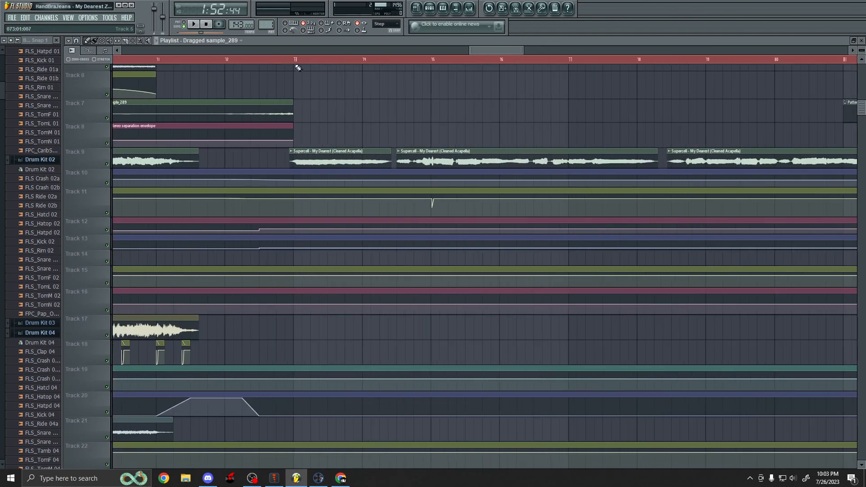
left_click(298, 60)
Examine the acapella delay clips and automation envelopes on the lower tracks, selecting a Cleaned Acapella Delay clip on Track 24.
scroll(428, 200, "down", 5)
scroll(429, 203, "up", 4)
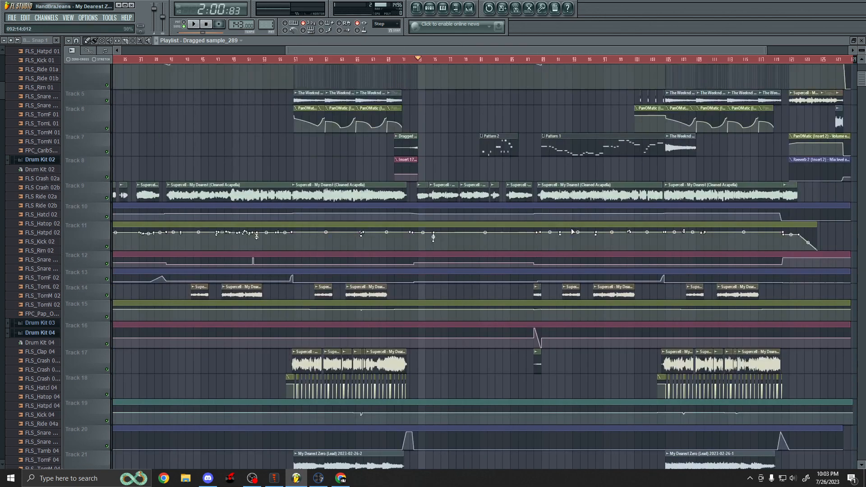
scroll(709, 271, "down", 2)
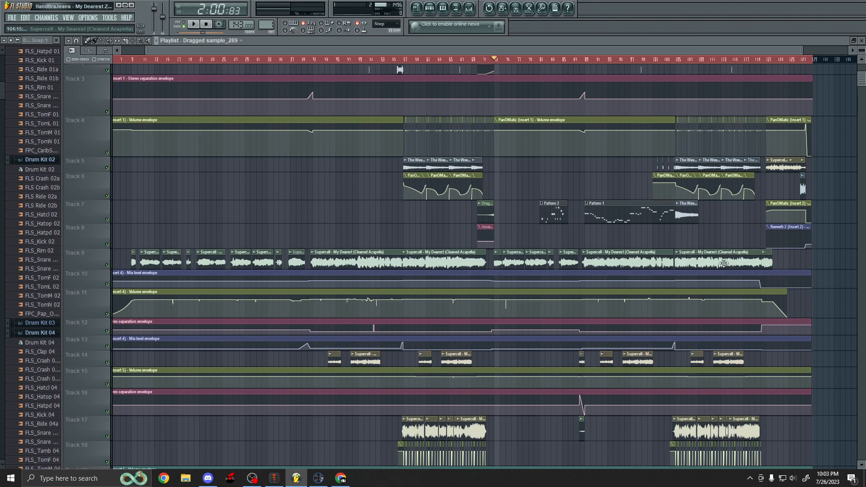
scroll(451, 290, "down", 4)
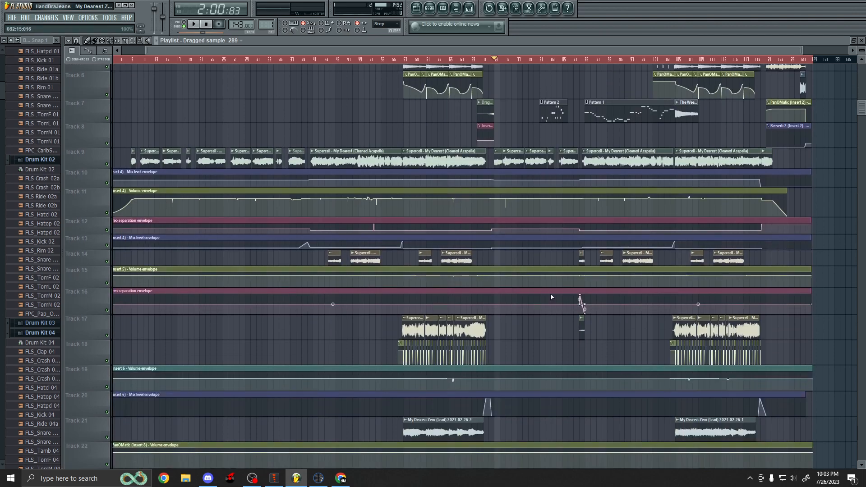
scroll(551, 296, "up", 8, "ctrl")
scroll(408, 258, "down", 5)
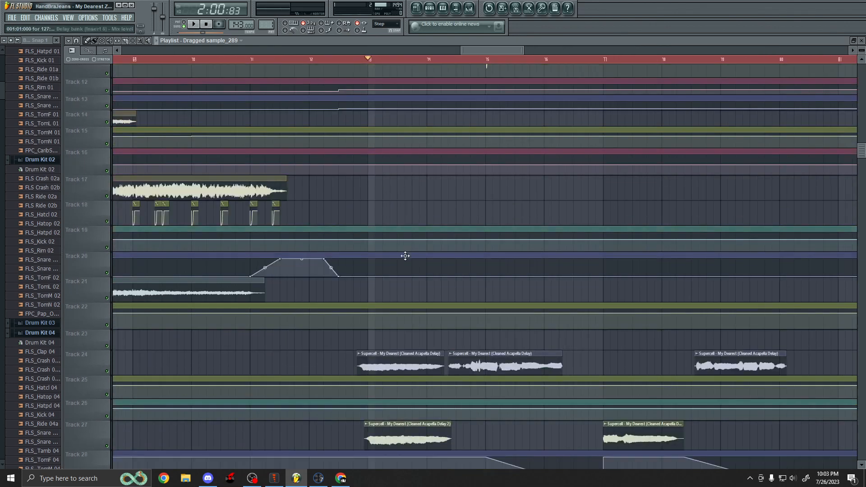
scroll(405, 256, "down", 3, "ctrl")
scroll(412, 253, "down", 6)
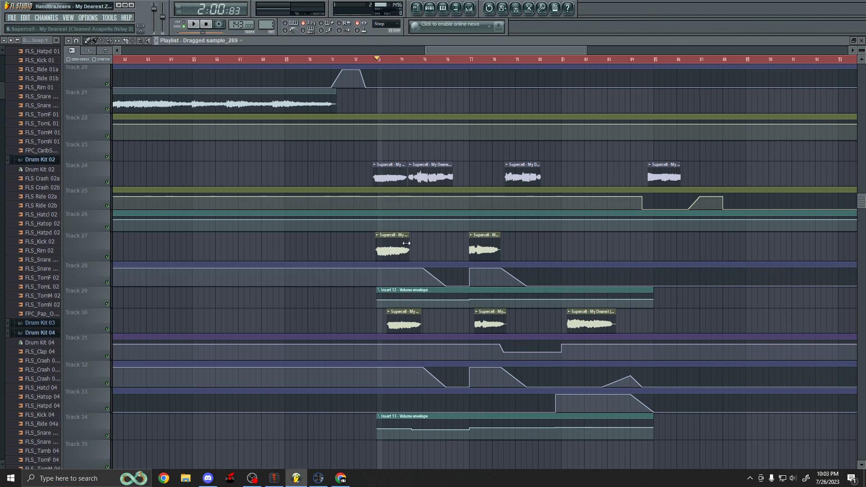
scroll(433, 247, "down", 5)
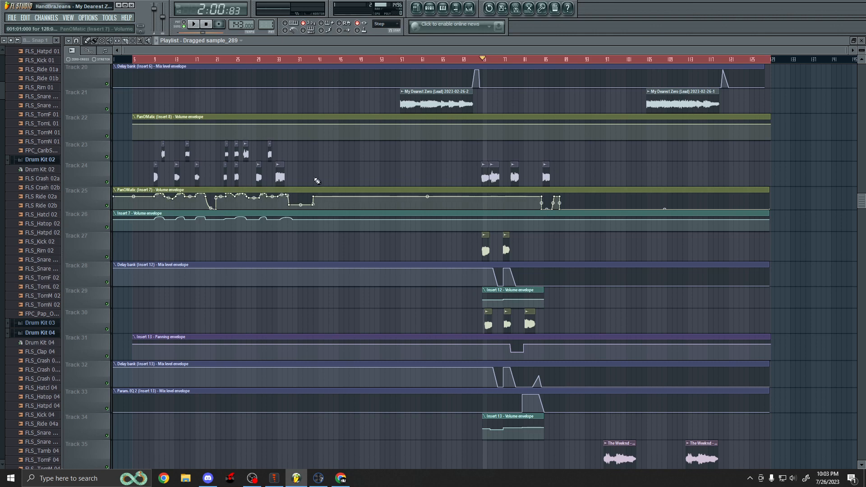
scroll(570, 310, "up", 4)
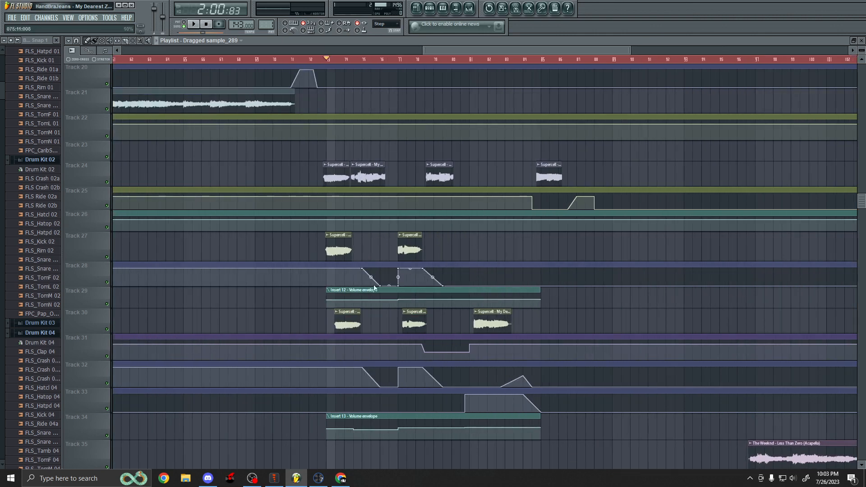
scroll(374, 288, "up", 5)
scroll(347, 289, "up", 4)
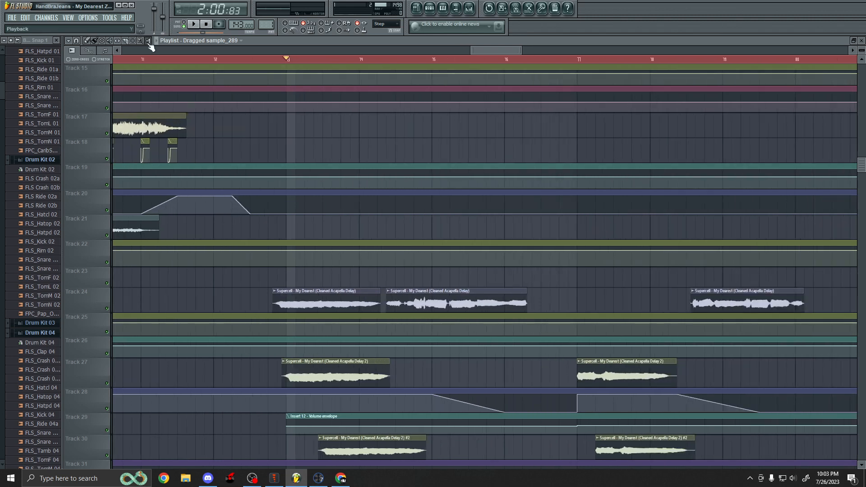
right_click(406, 303)
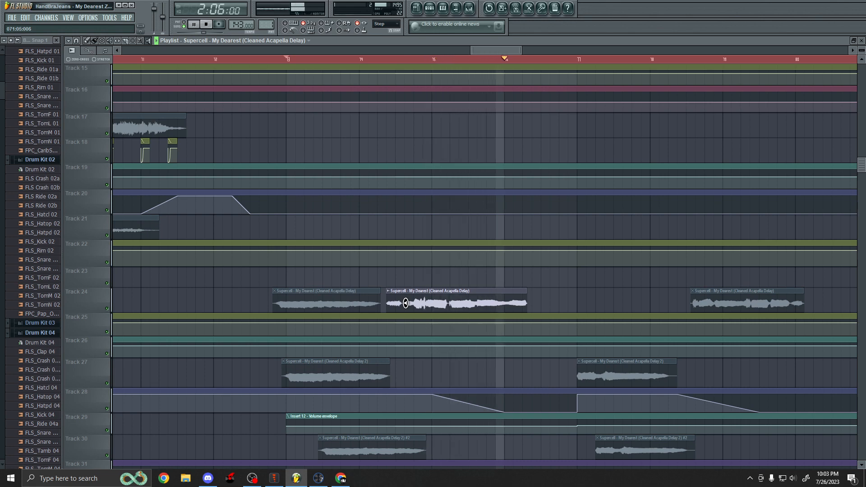
scroll(348, 348, "down", 3)
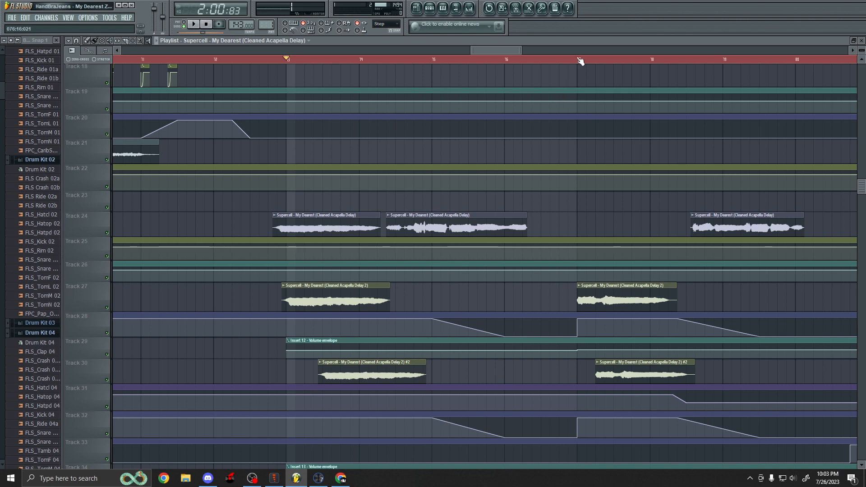
Place the playback marker at bar 77 and briefly play the arrangement from there.
left_click(579, 59)
scroll(575, 142, "up", 8)
scroll(367, 142, "up", 5)
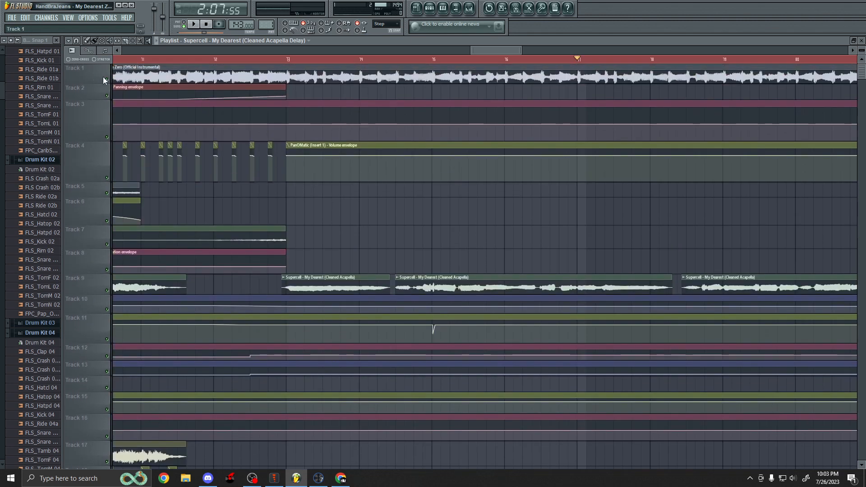
key("space")
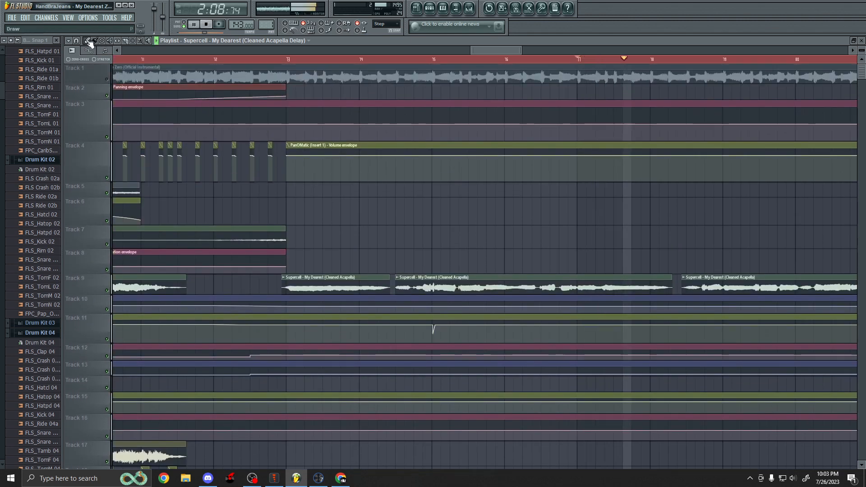
key("space")
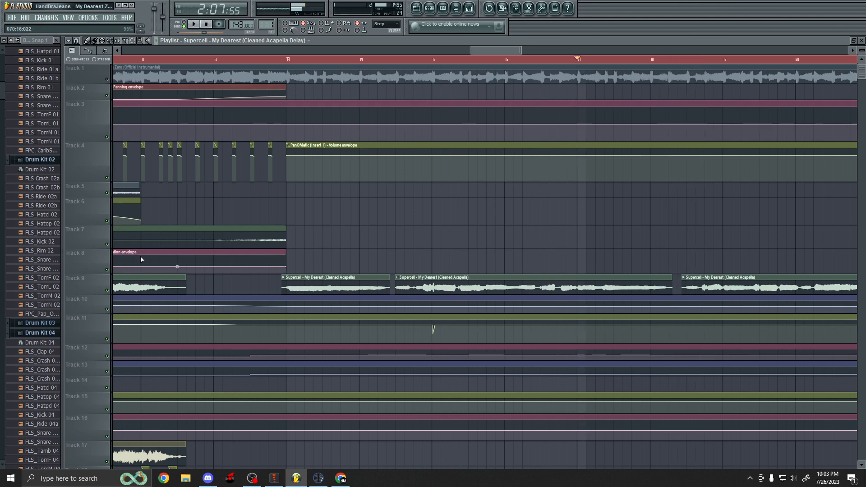
Place the playback marker at bar 75.
scroll(197, 270, "down", 2)
scroll(397, 248, "up", 3)
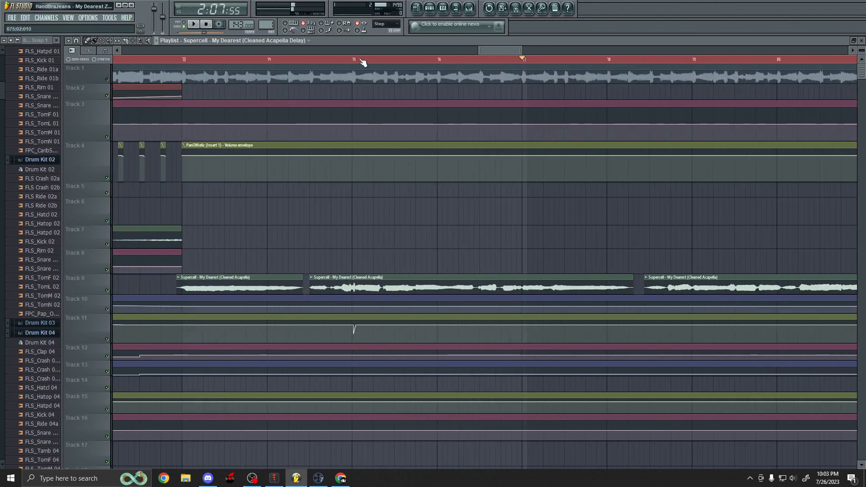
left_click(362, 61)
scroll(372, 171, "down", 1)
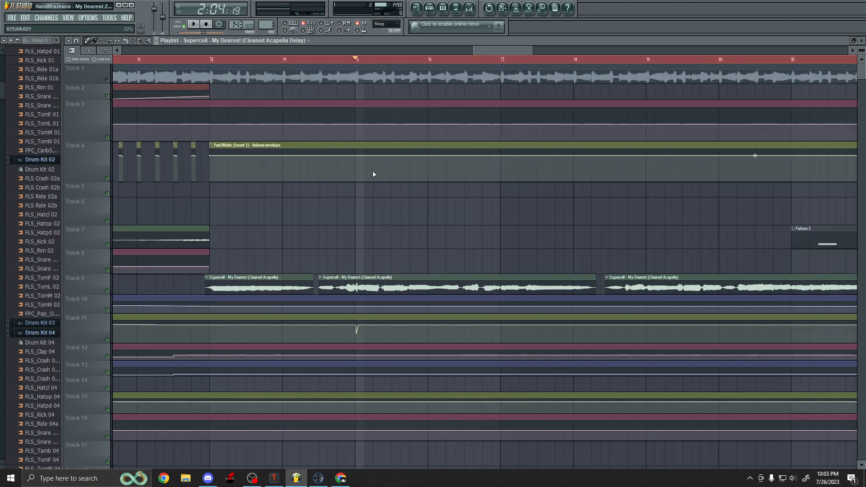
scroll(563, 269, "up", 1)
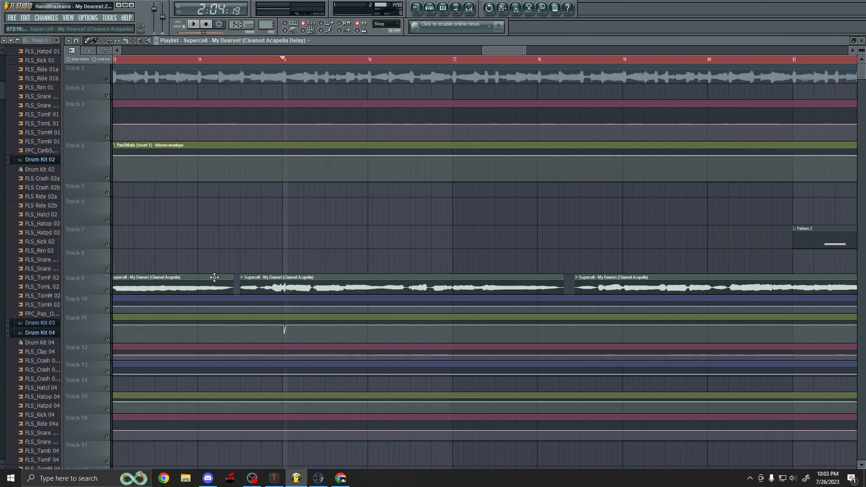
left_click(107, 291)
scroll(332, 272, "down", 4)
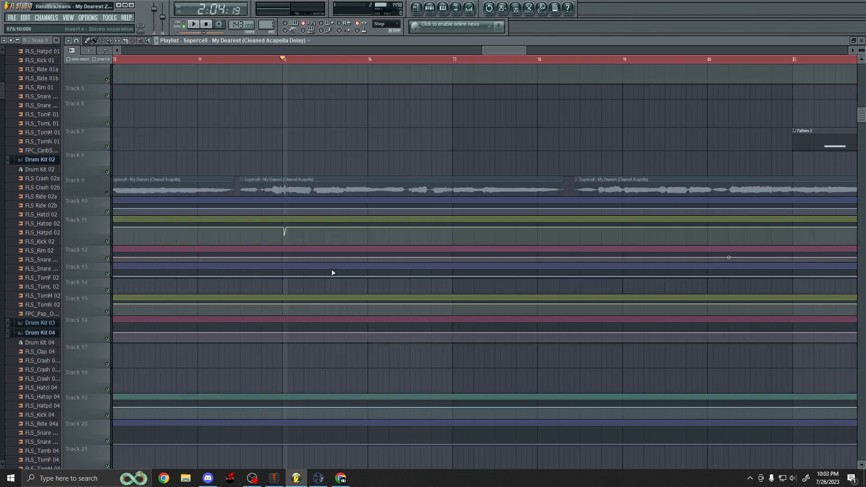
scroll(304, 274, "up", 3)
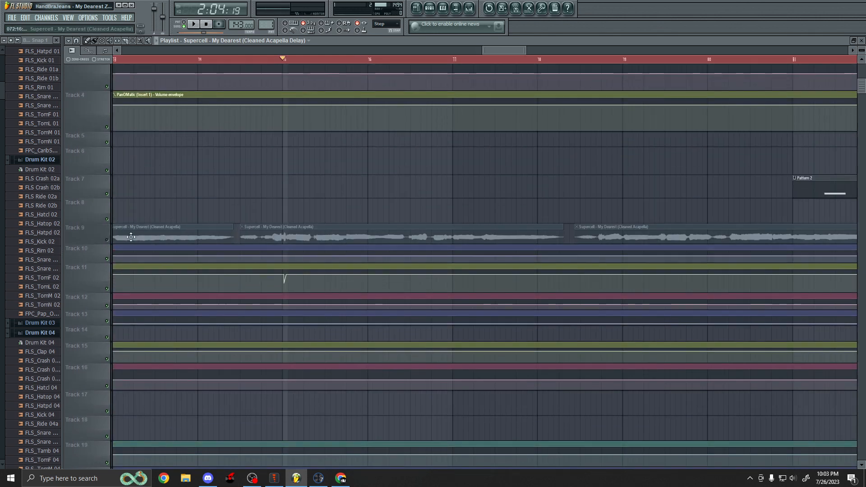
left_click(107, 240)
Play the arrangement from bar 75 while following the acapella delay and automation tracks below, and stop playback.
key("space")
scroll(377, 254, "down", 8)
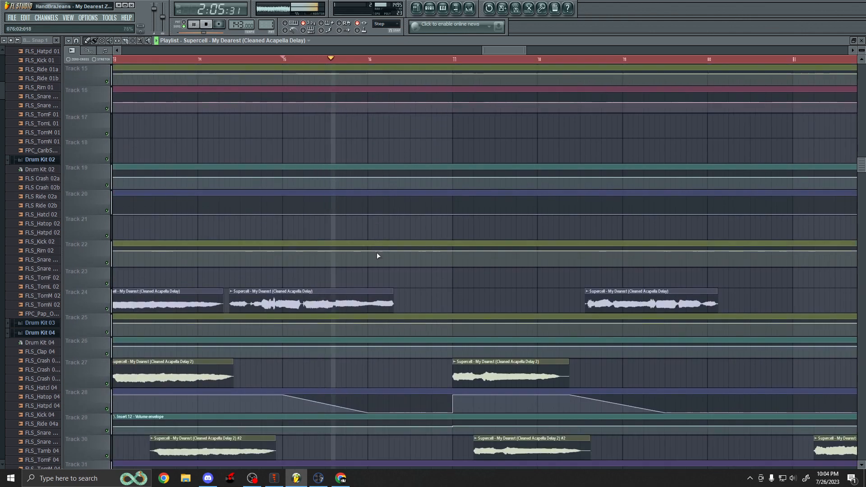
scroll(365, 257, "down", 4)
scroll(526, 296, "up", 3)
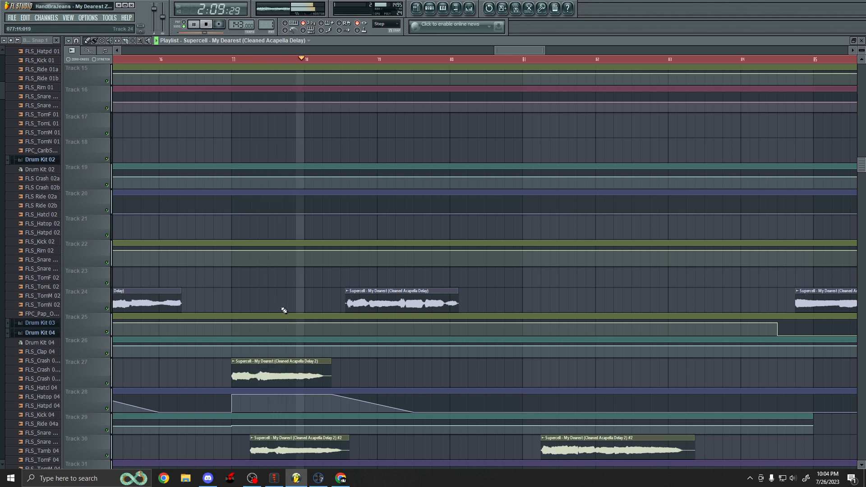
scroll(480, 300, "down", 3)
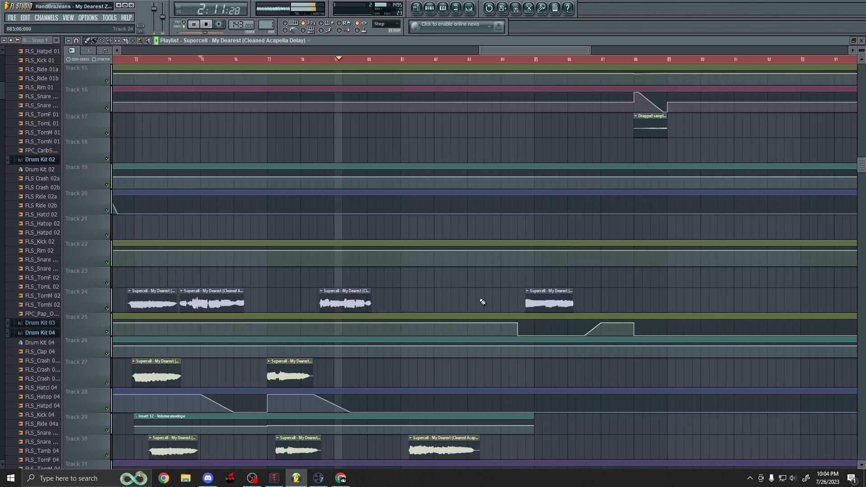
scroll(485, 288, "down", 3)
scroll(483, 277, "down", 2)
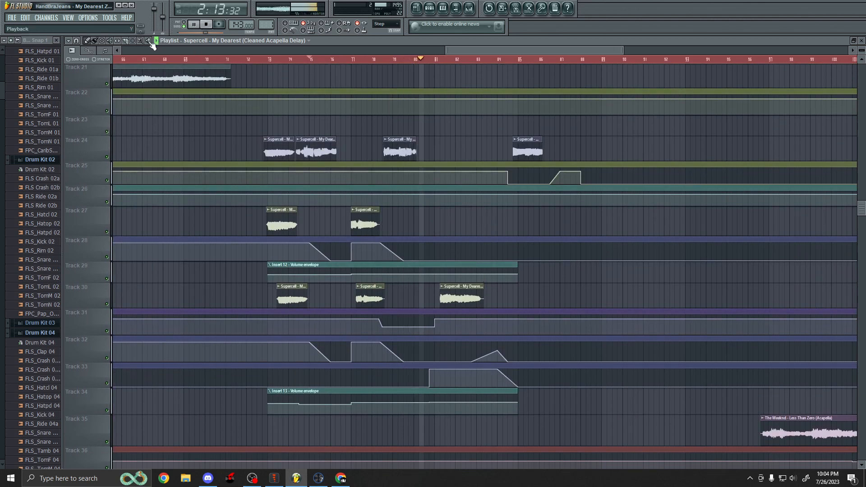
scroll(561, 303, "up", 4)
scroll(558, 301, "up", 7)
scroll(493, 261, "up", 2)
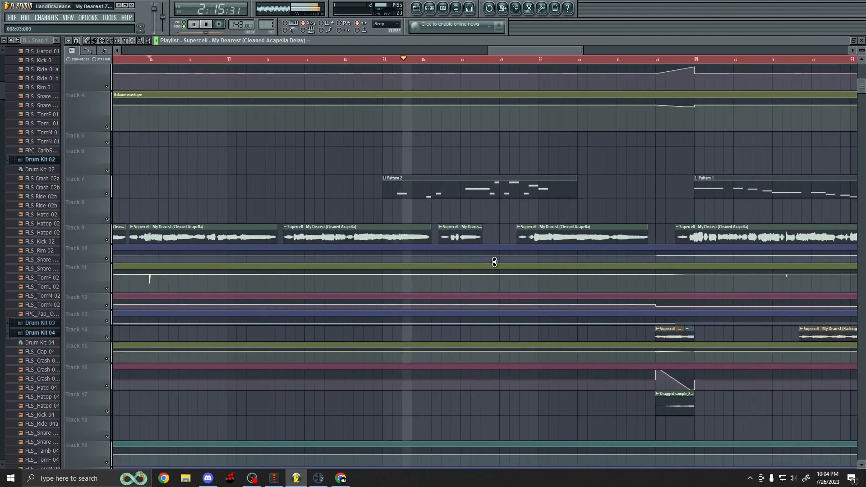
scroll(495, 256, "down", 6)
scroll(495, 252, "down", 7)
key("space")
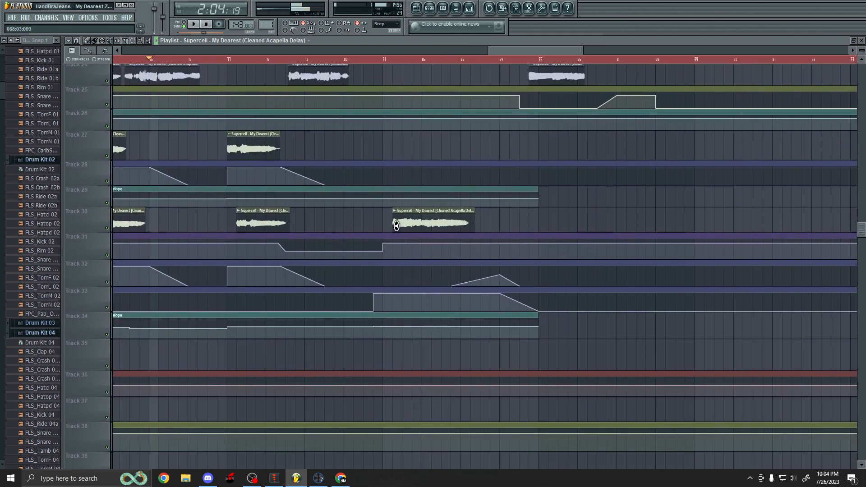
Select the Cleaned Acapella Delay 2 #2 clip on Track 30.
left_click_drag(390, 219, 411, 232)
scroll(414, 234, "up", 5)
scroll(406, 216, "up", 4)
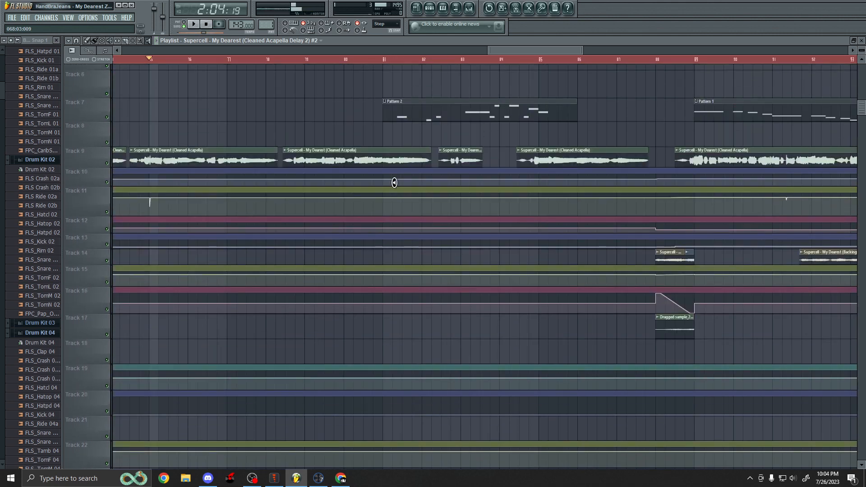
Place the playback marker at bar 81, select the Pattern 2 clip on Track 7 and play the passage.
left_click(384, 61)
scroll(527, 198, "up", 3)
scroll(527, 200, "up", 1)
scroll(578, 224, "up", 3)
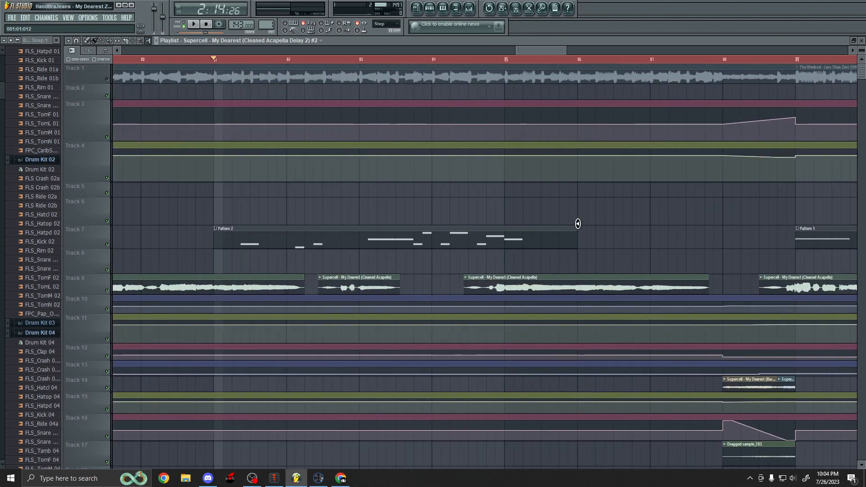
left_click(235, 241)
key("space")
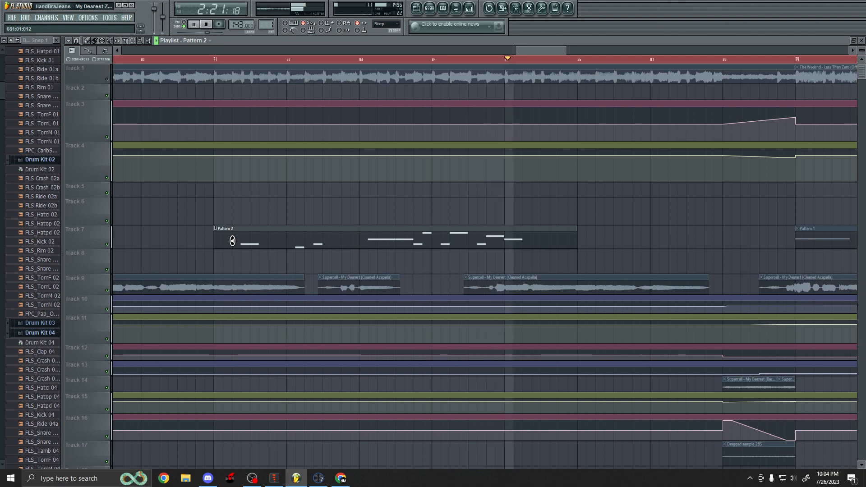
key("space")
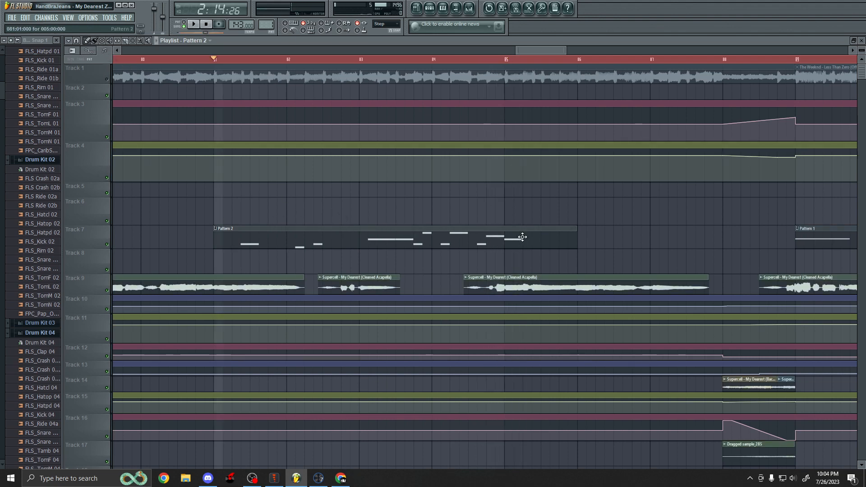
Place the playback marker at bar 87 and play the passage with the Track 14 backing vocals and Dragged sample_285.
scroll(245, 174, "down", 2)
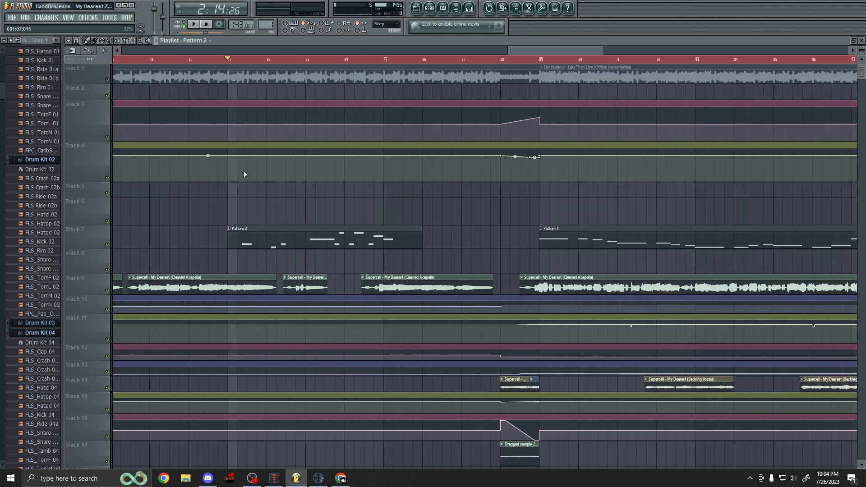
scroll(357, 204, "down", 2)
scroll(508, 239, "down", 3)
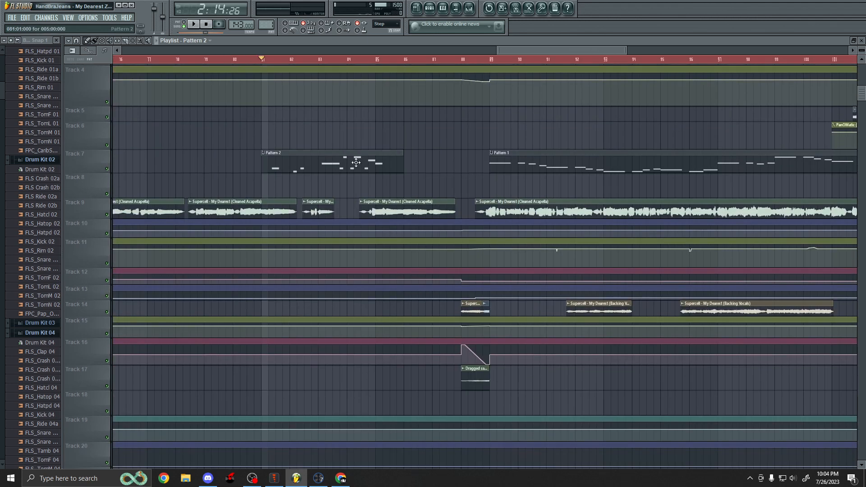
scroll(374, 151, "up", 2)
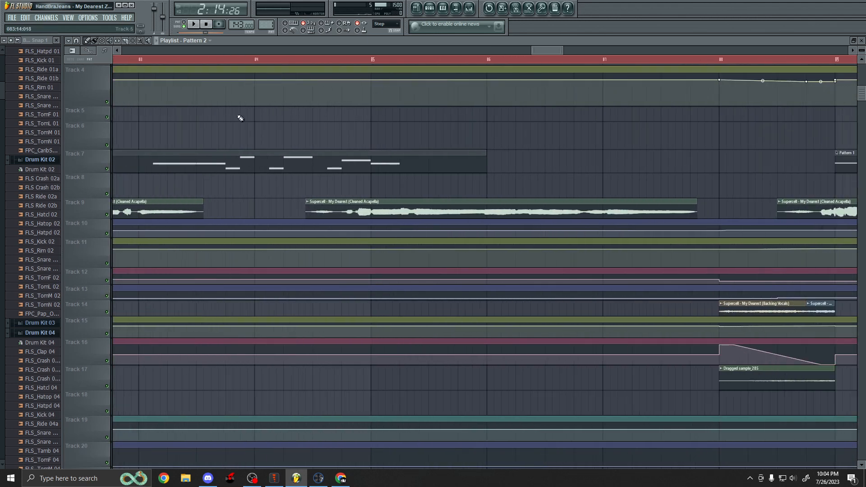
scroll(297, 155, "down", 2)
scroll(359, 177, "up", 2)
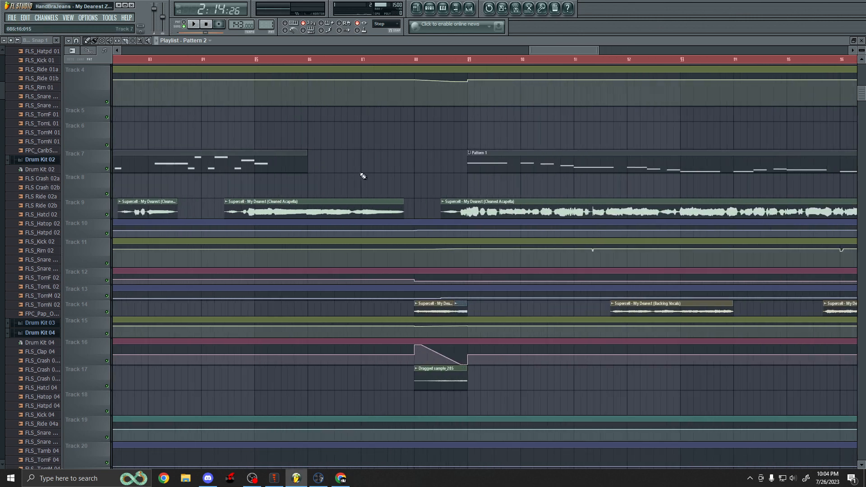
scroll(360, 153, "up", 3)
left_click(363, 61)
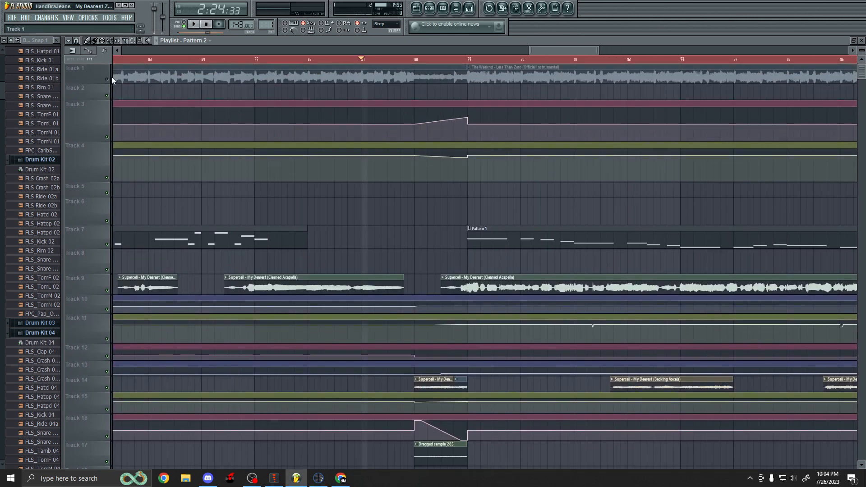
scroll(345, 174, "down", 2)
scroll(401, 186, "down", 6)
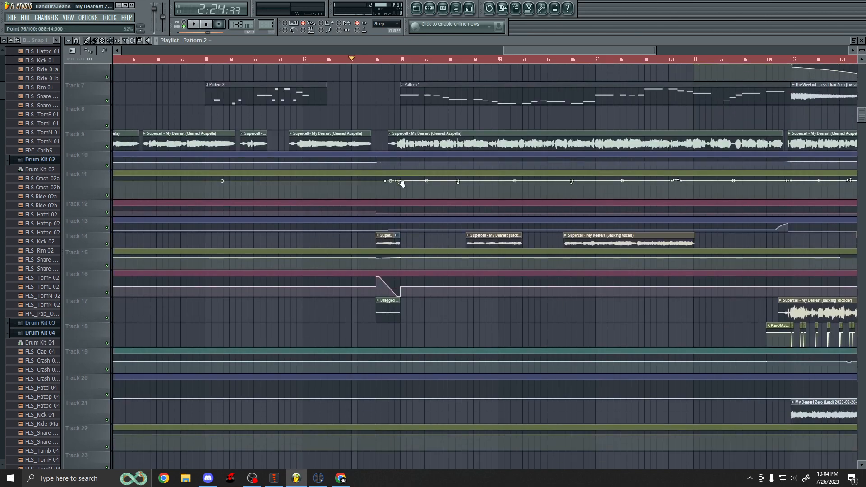
scroll(390, 190, "up", 3)
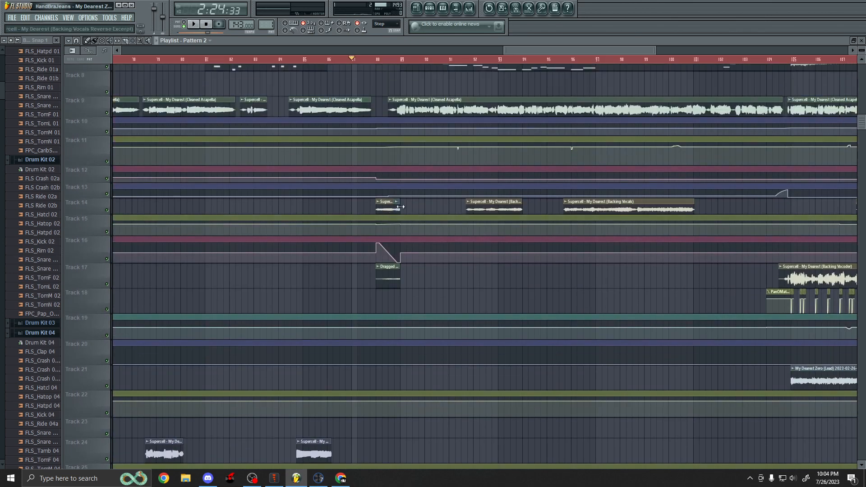
key("space")
scroll(375, 213, "up", 3)
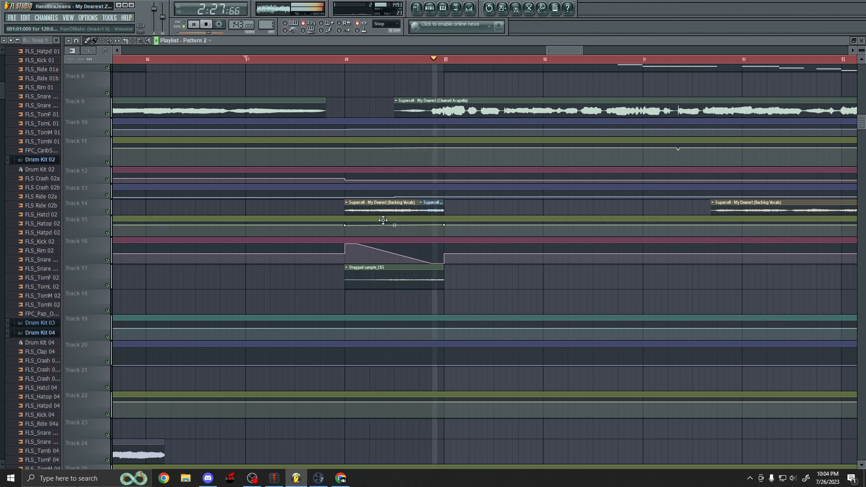
key("space")
Place the playback marker at bar 88 and play the Track 14 and Track 17 clips from there.
scroll(368, 227, "up", 3)
scroll(236, 257, "up", 1)
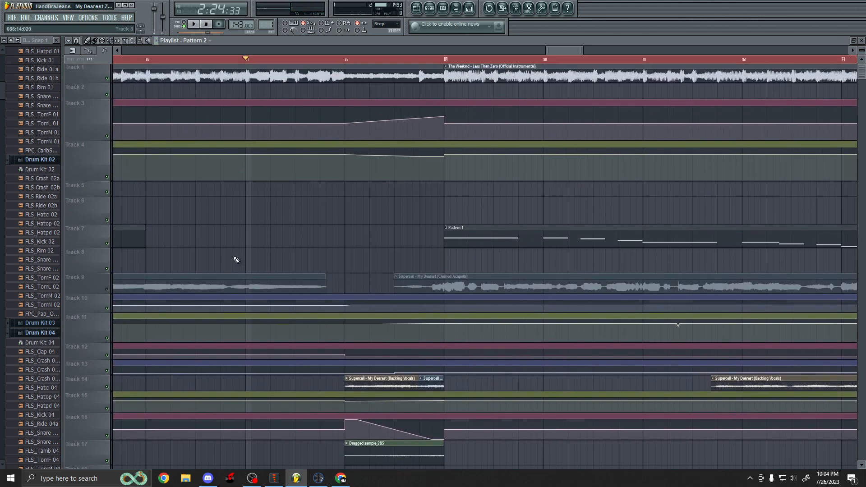
left_click(346, 58)
scroll(140, 78, "down", 1)
scroll(140, 78, "up", 1)
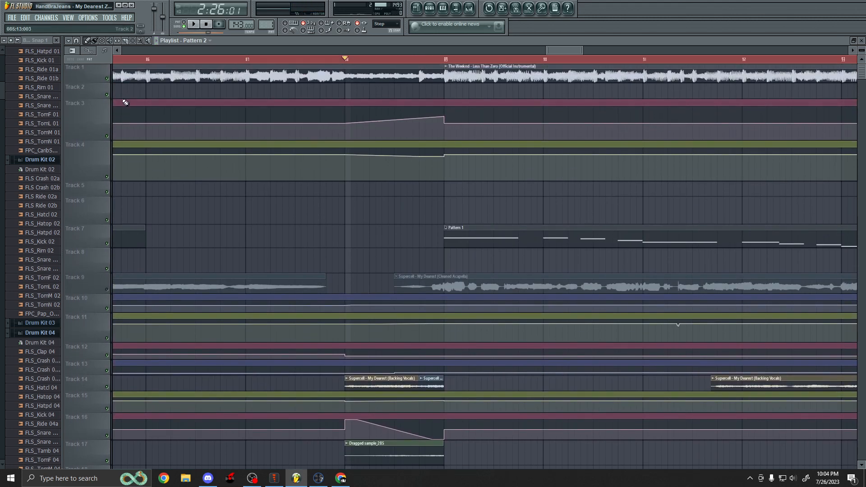
scroll(275, 174, "down", 4)
key("space")
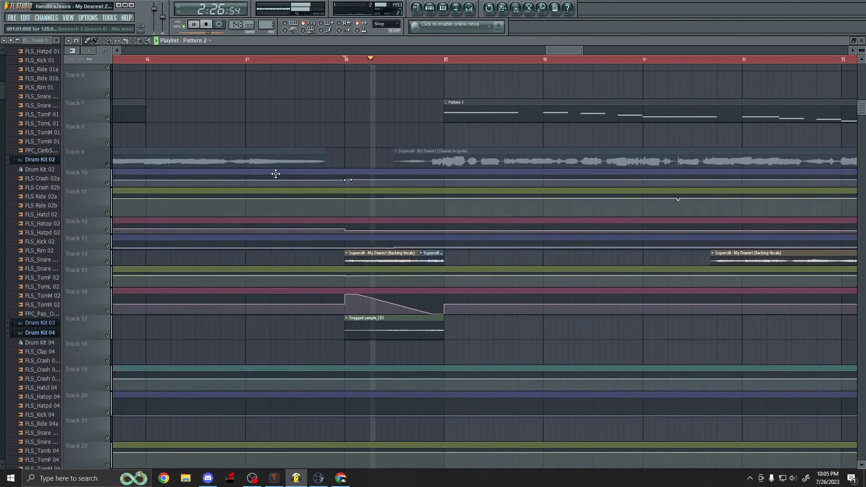
key("space")
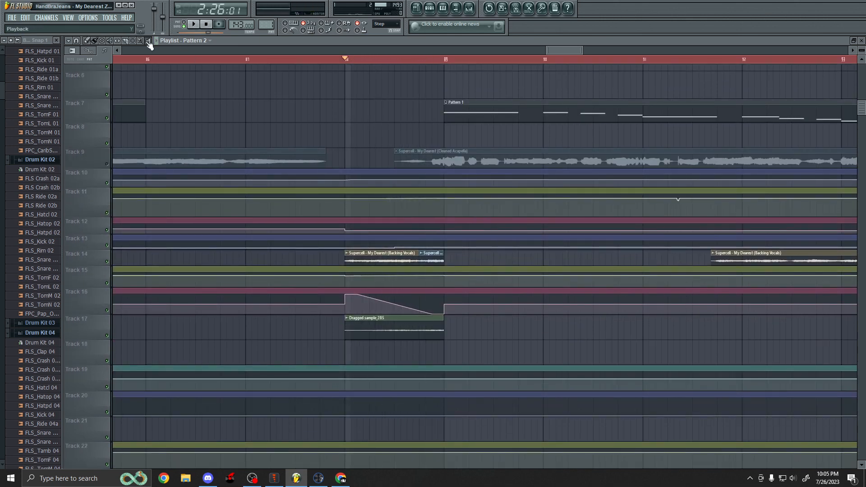
key("space")
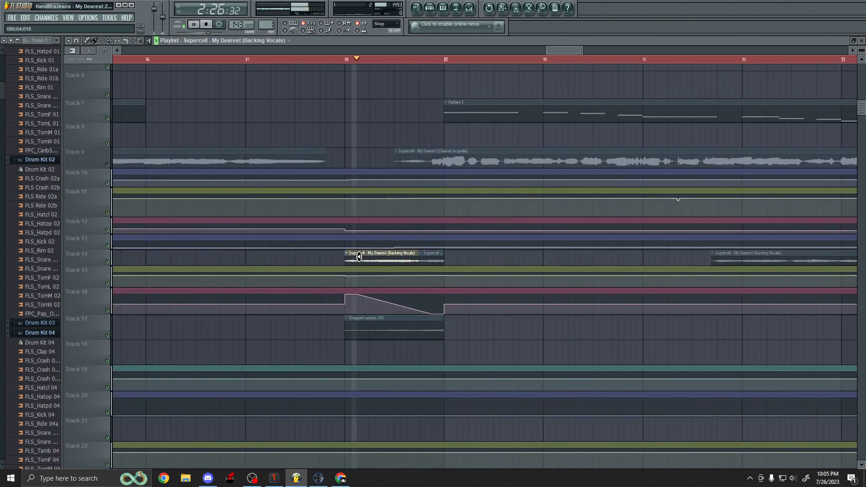
Select the Backing Vocals Reverse Excerpt clip on Track 14 and the Dragged sample_285 clip on Track 17 during playback.
left_click(427, 257)
key("space")
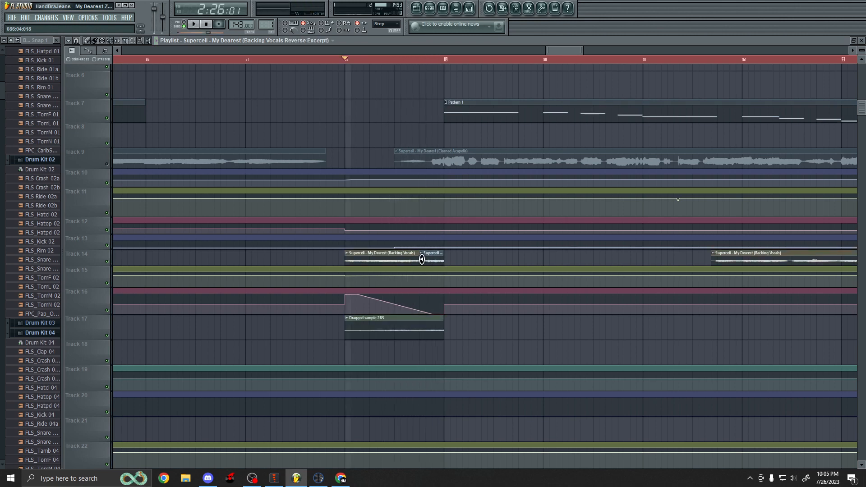
left_click(368, 331)
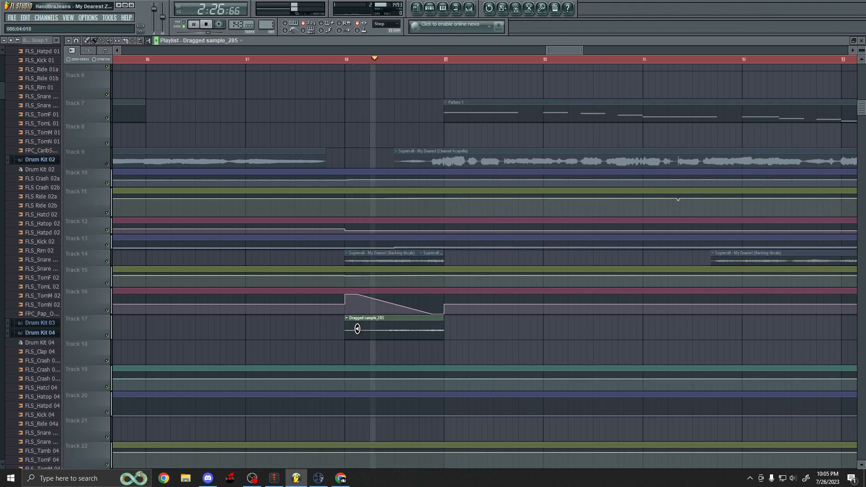
scroll(237, 221, "up", 3)
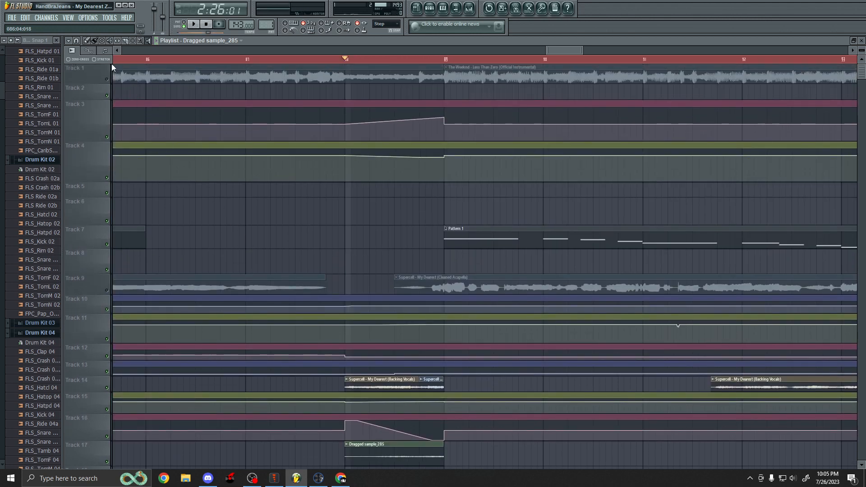
scroll(273, 191, "down", 3)
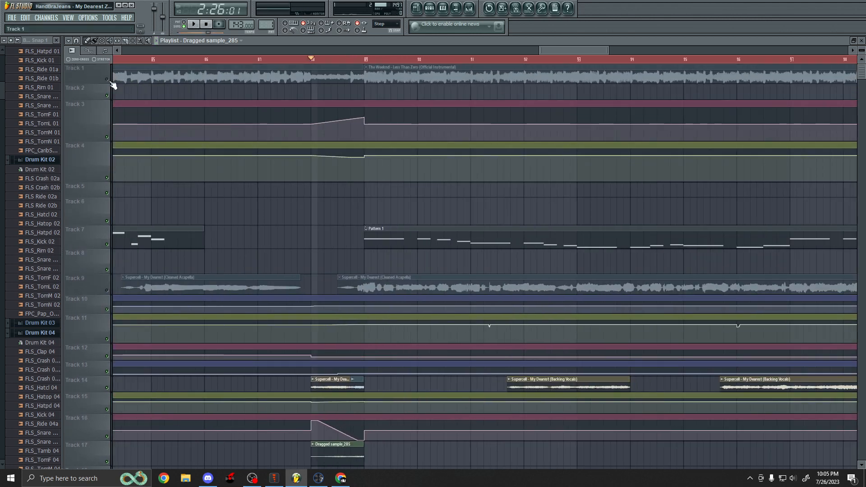
Mute and then unmute the cleaned acapella on Track 9 around bar 88.
left_click(109, 290)
scroll(266, 271, "down", 2)
scroll(344, 237, "up", 2)
scroll(276, 120, "up", 2)
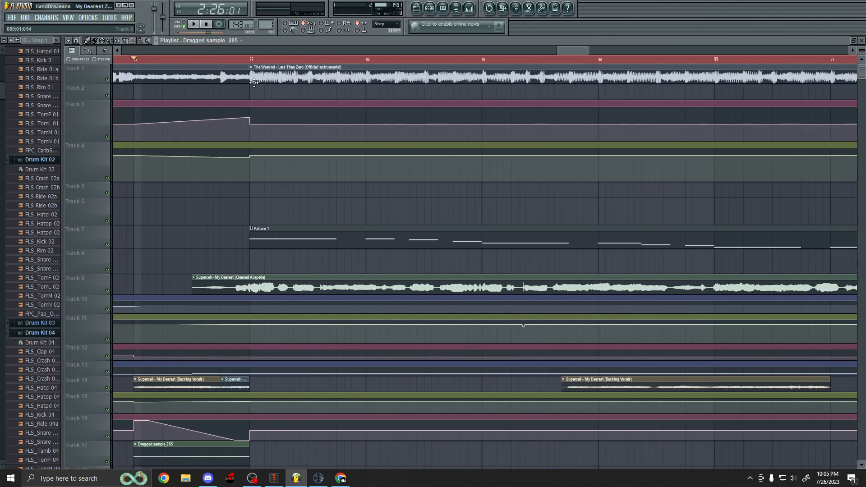
scroll(280, 228, "down", 1)
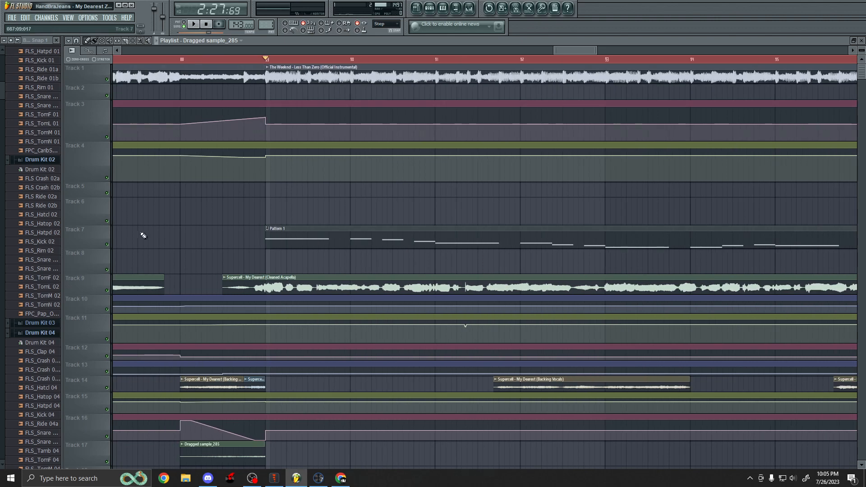
left_click(108, 291)
scroll(339, 265, "down", 3)
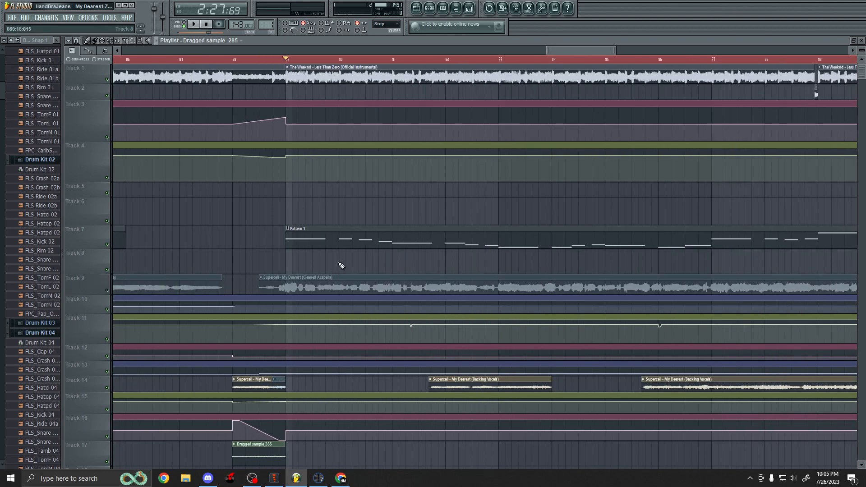
scroll(325, 253, "down", 1)
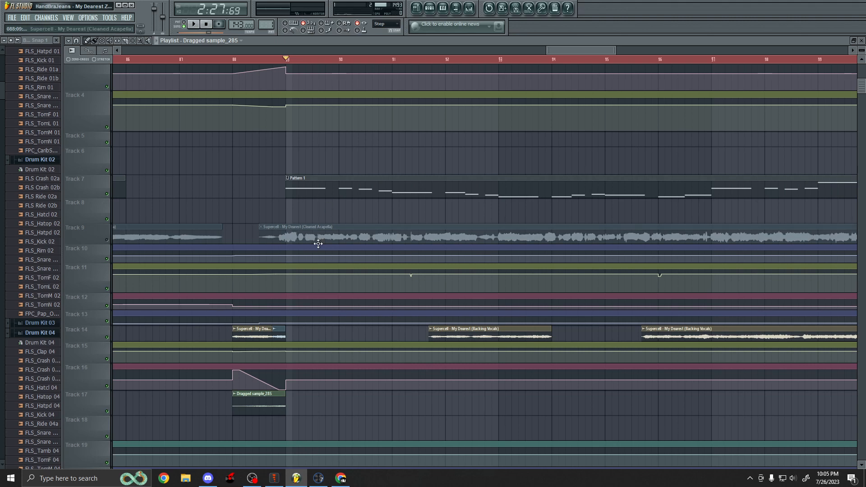
scroll(294, 251, "up", 2)
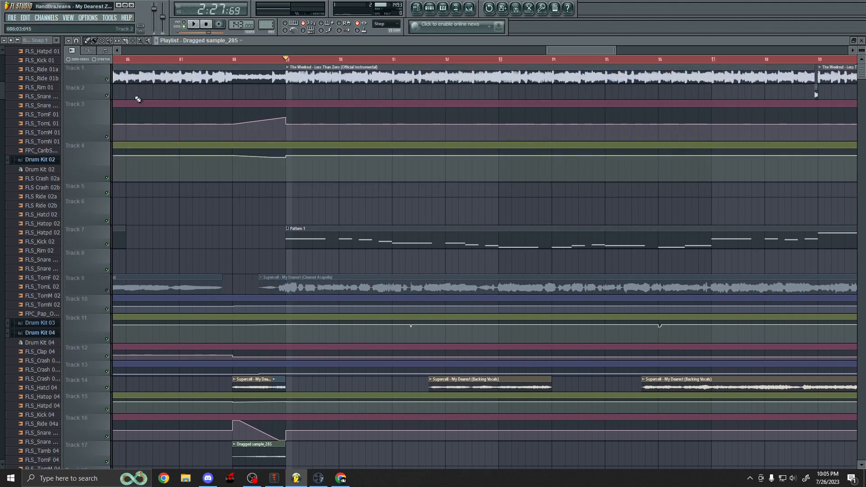
Play the passage from bar 88 while toggling mute on the Less Than Zero instrumental on Track 1, then stop playback.
key("space")
left_click(108, 80)
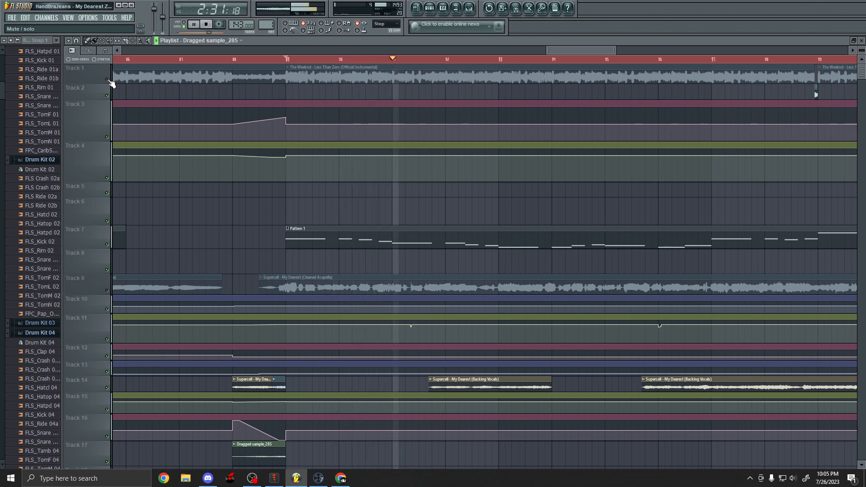
left_click(108, 80)
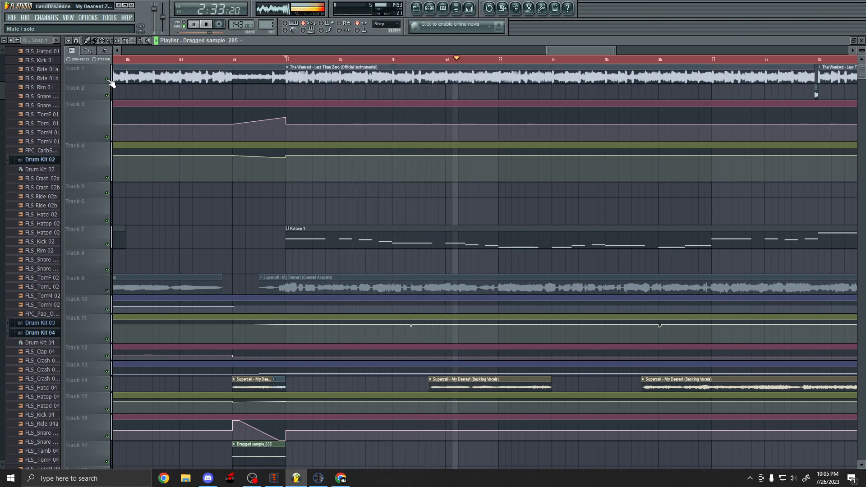
left_click(108, 80)
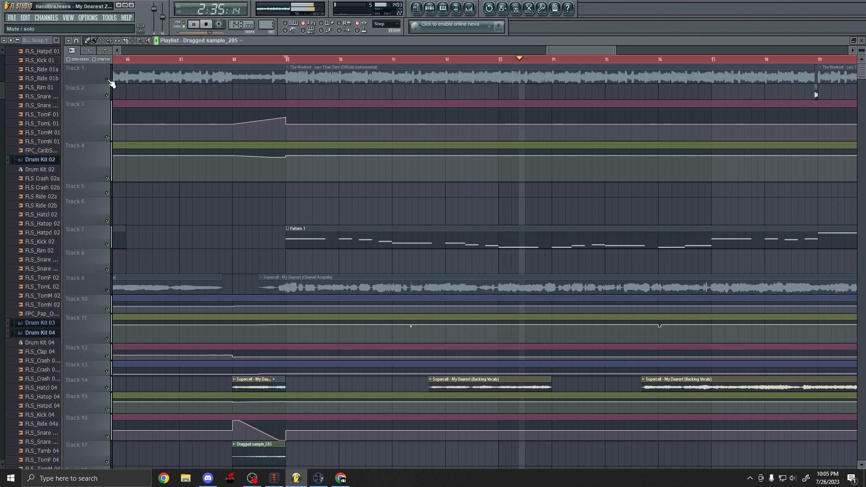
scroll(351, 225, "down", 2, "ctrl")
scroll(351, 225, "up", 2, "ctrl")
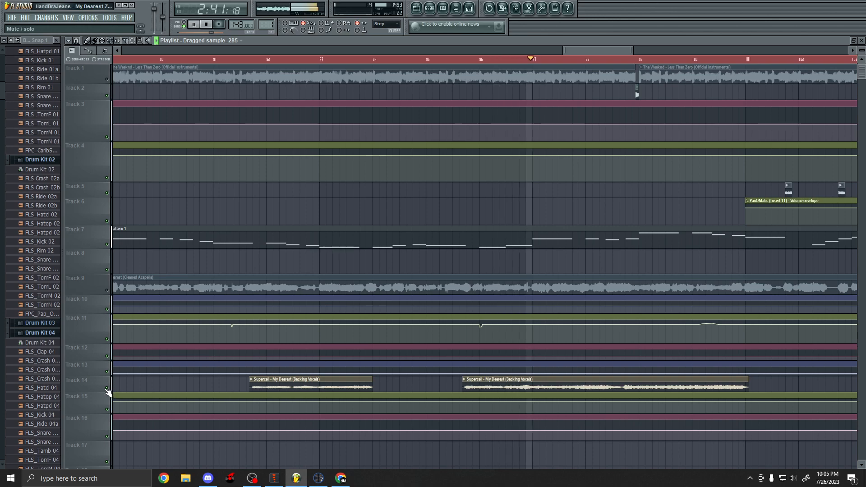
scroll(118, 375, "down", 6)
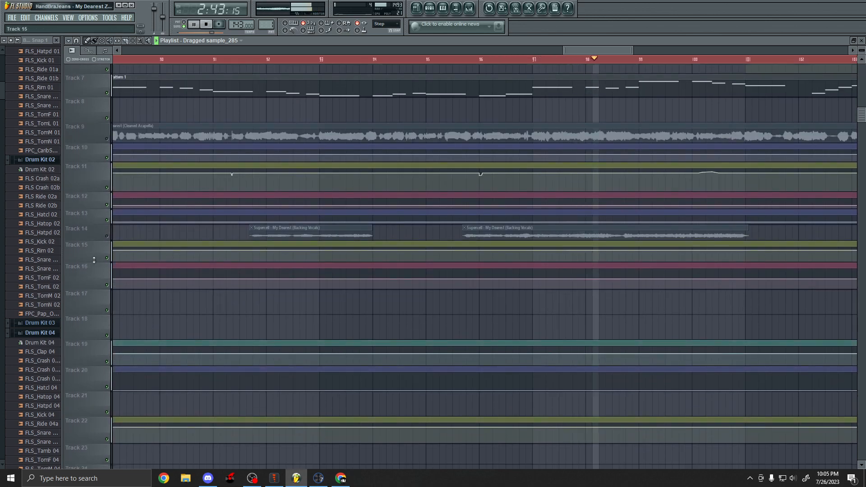
scroll(100, 272, "up", 4)
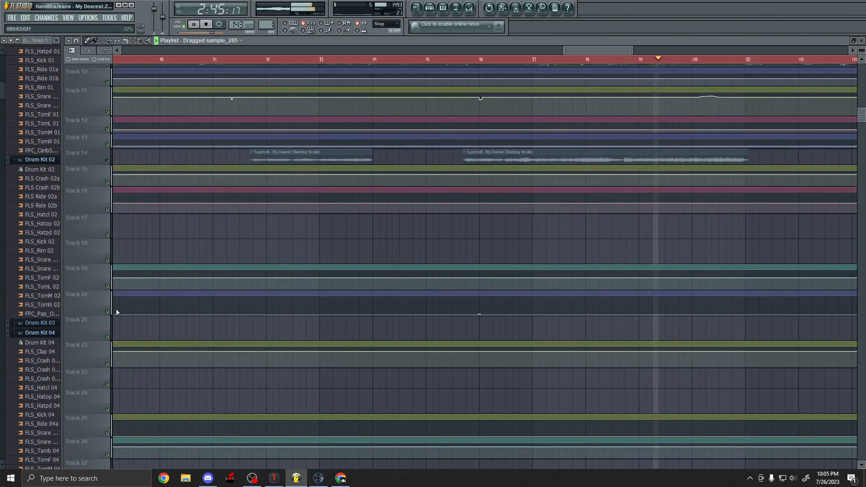
key("space")
Toggle the mutes on the vocal tracks and unmute the Less Than Zero instrumental on Track 1.
left_click(107, 235)
scroll(99, 247, "up", 3)
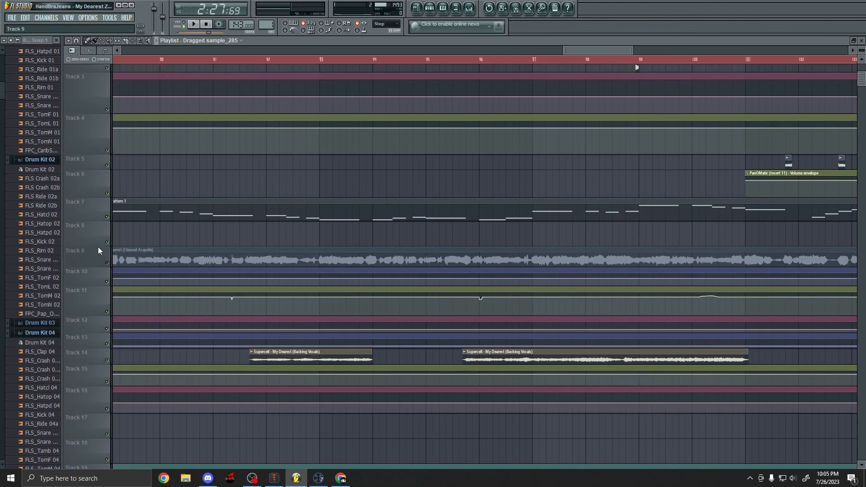
left_click(107, 264)
scroll(343, 281, "down", 3)
scroll(426, 110, "up", 2)
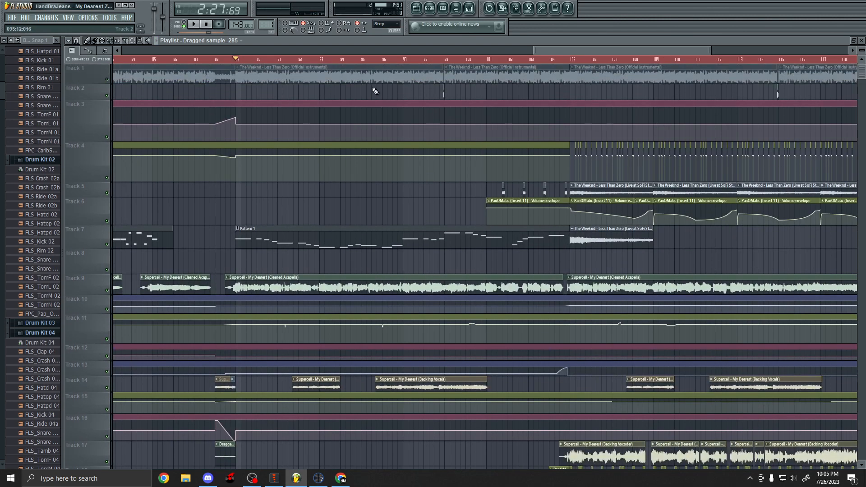
left_click(108, 80)
Scroll through the lower tracks to review the clips placed across the arrangement.
scroll(359, 172, "down", 8)
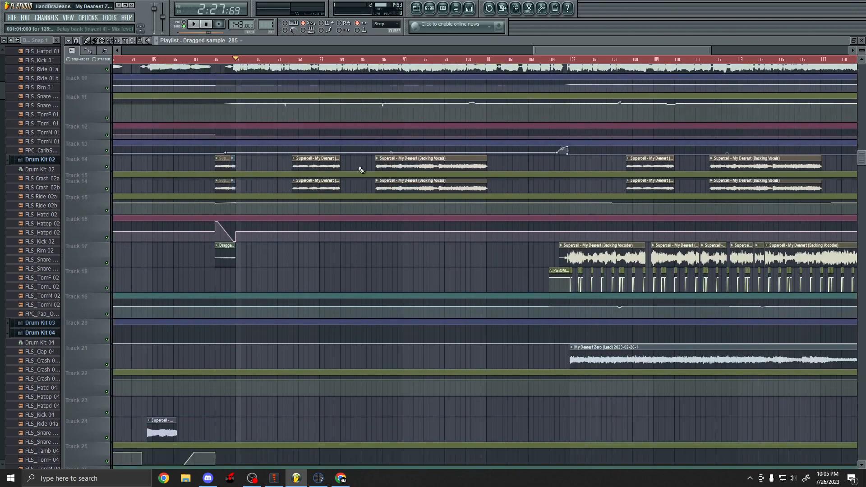
scroll(358, 188, "up", 7)
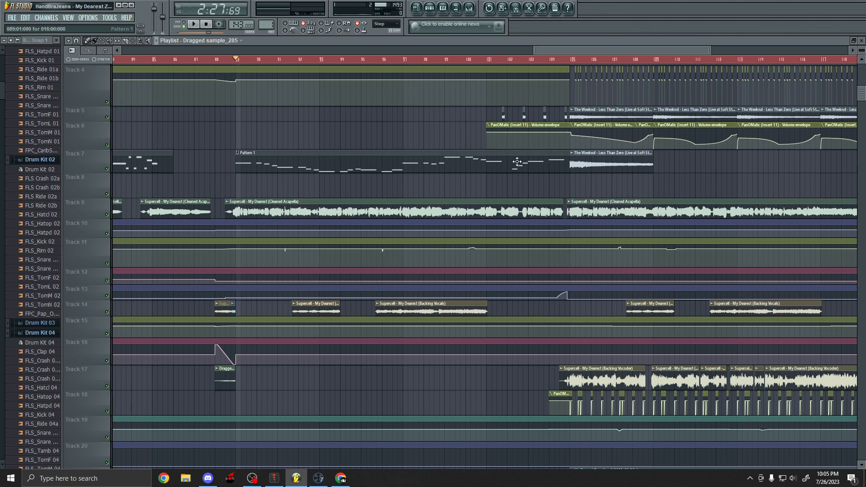
scroll(316, 156, "down", 8)
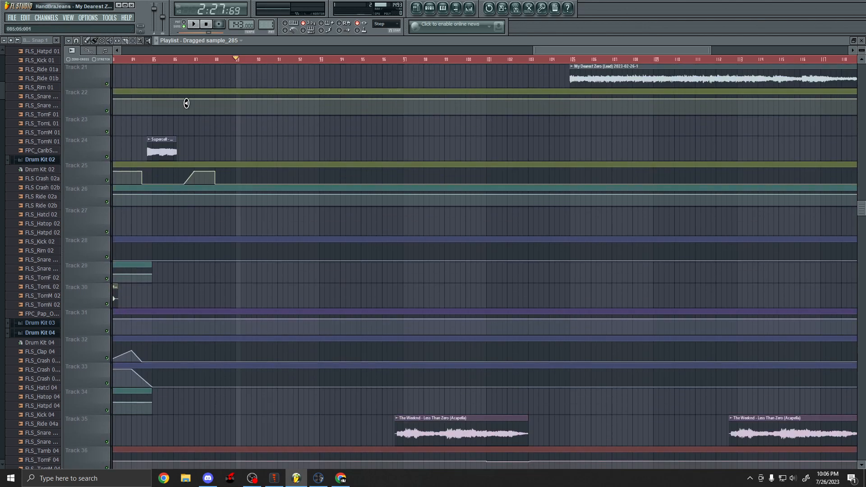
scroll(352, 279, "down", 3)
scroll(282, 224, "up", 8)
scroll(394, 122, "up", 4)
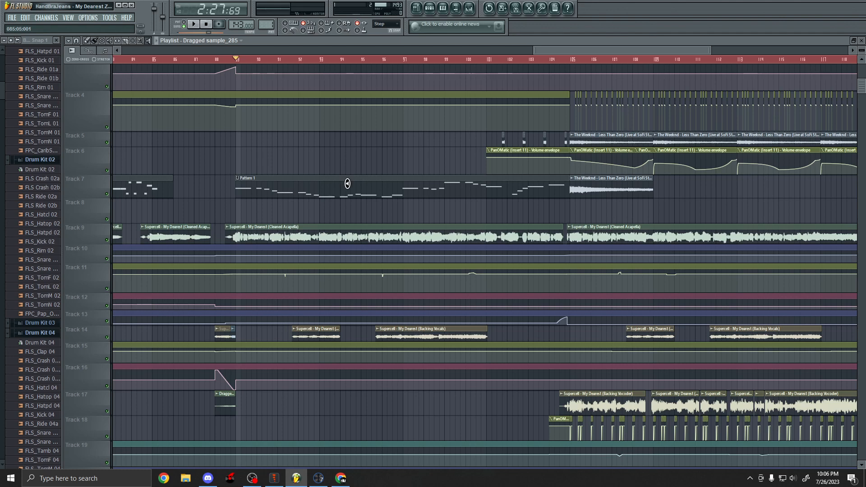
scroll(368, 181, "down", 20)
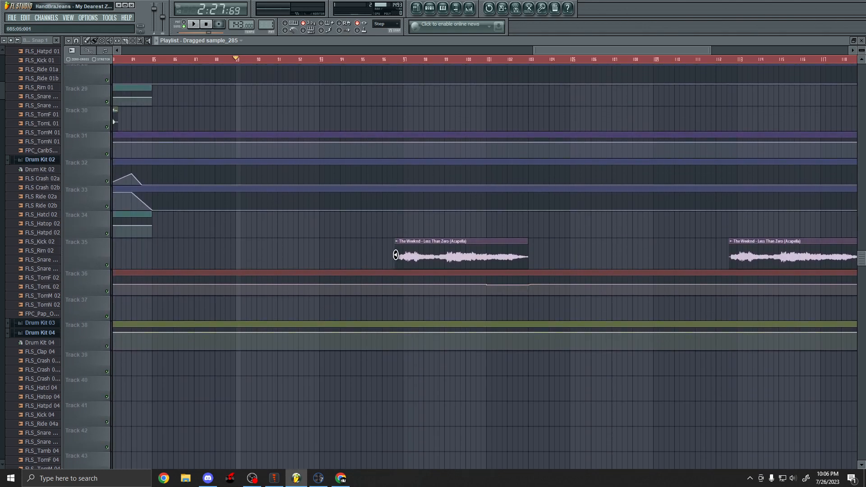
scroll(400, 255, "up", 5)
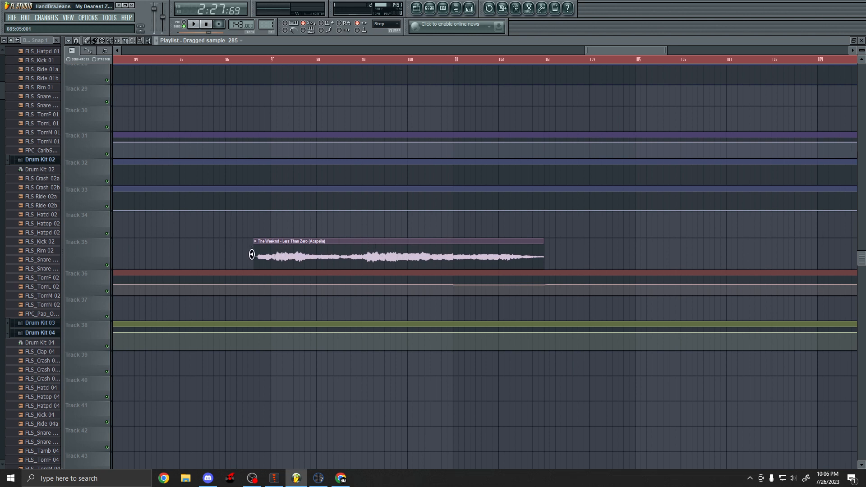
Nudge the Less Than Zero (Acapella) clip on Track 35 slightly later.
left_click_drag(252, 255, 263, 255)
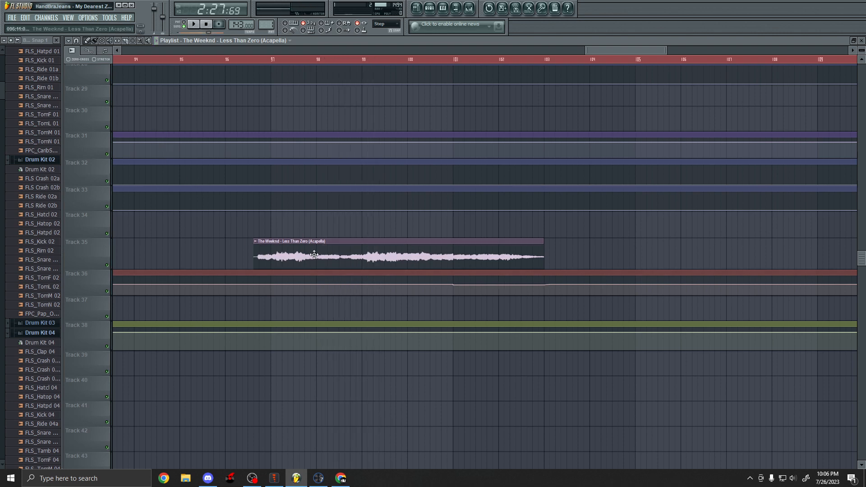
scroll(408, 321, "up", 2)
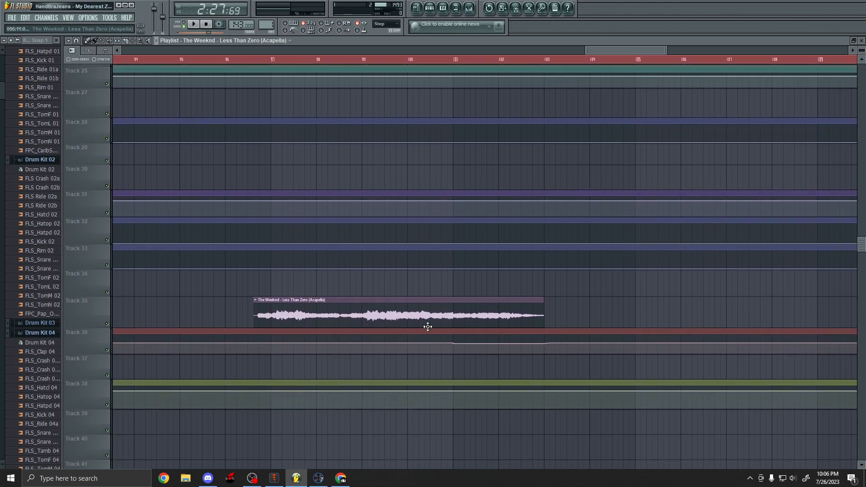
scroll(405, 301, "up", 10)
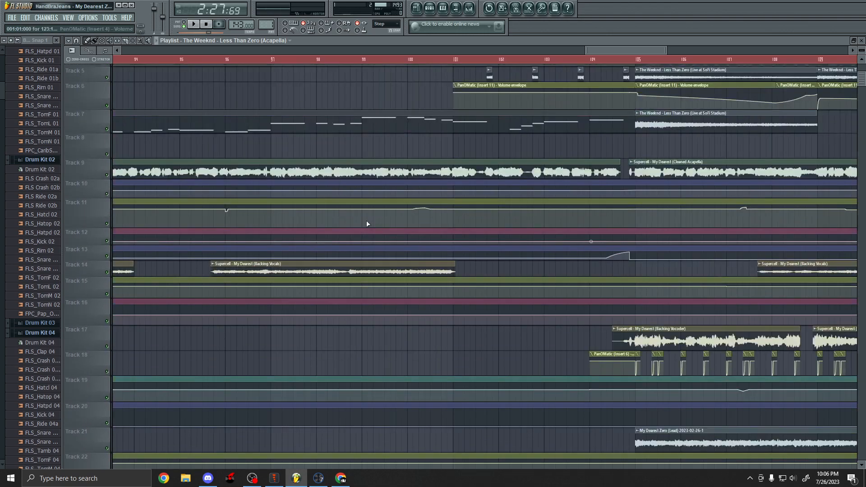
Review the arrangement's clips across all tracks around bars 97 to 121.
scroll(424, 172, "down", 1)
scroll(436, 174, "up", 1)
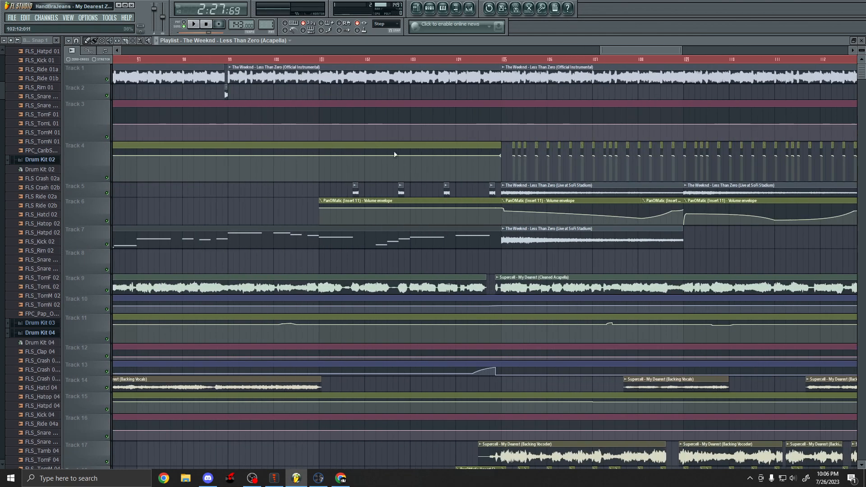
scroll(315, 193, "down", 8)
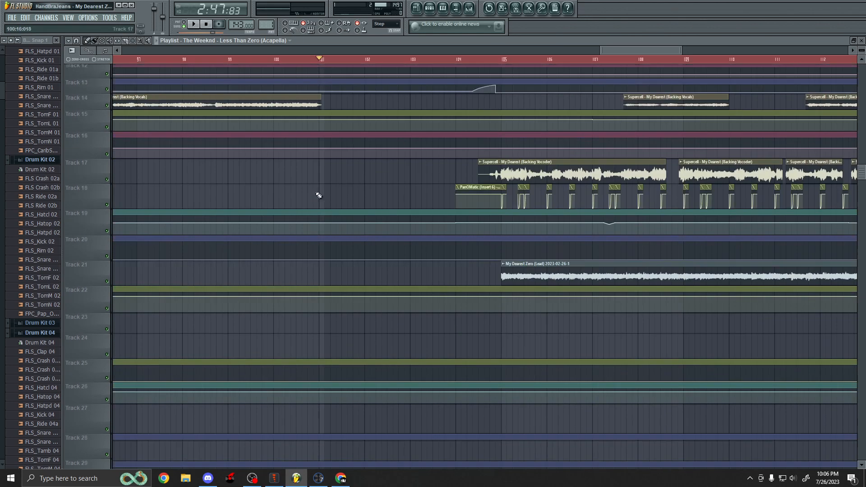
scroll(431, 333, "down", 2)
scroll(304, 294, "down", 2)
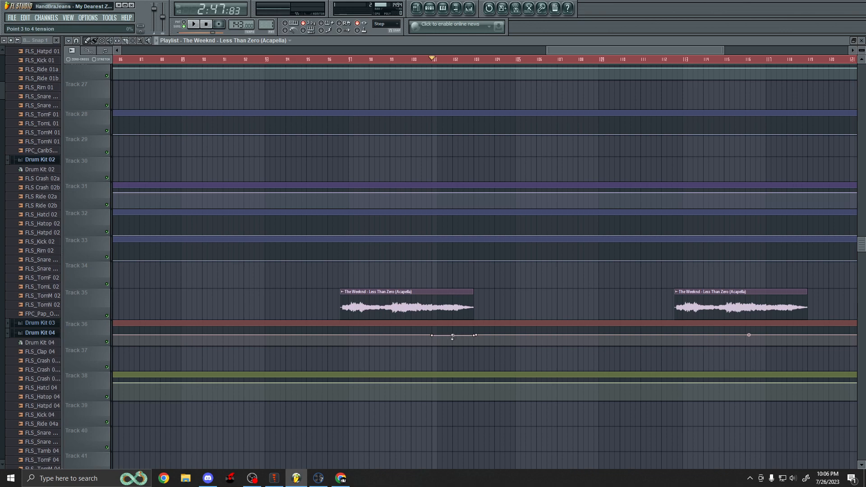
scroll(452, 336, "up", 12)
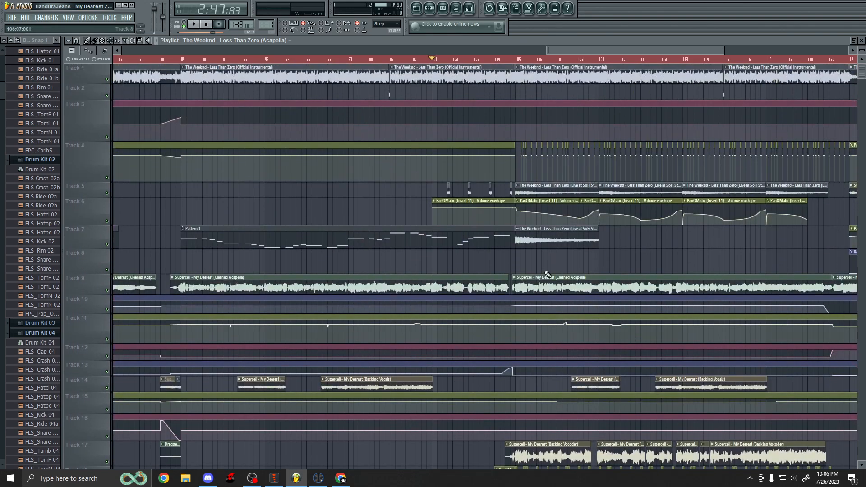
scroll(451, 212, "up", 5)
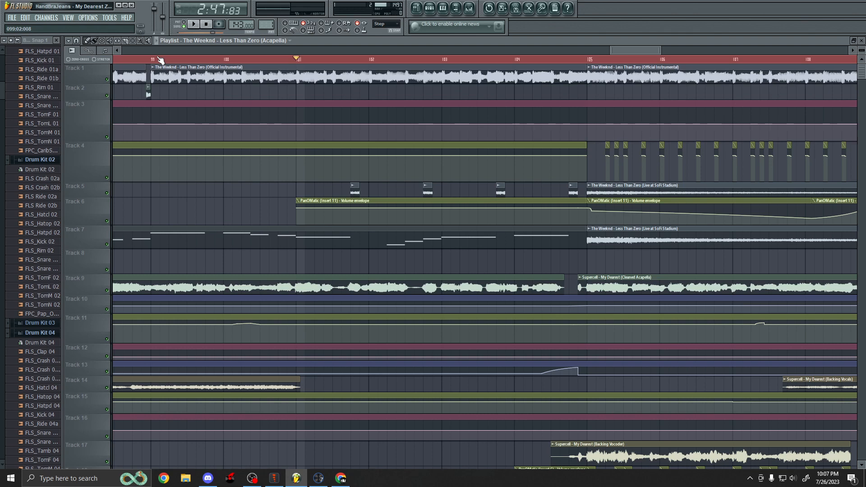
Navigate the playlist to the section before the instrumental drop and start playback.
scroll(363, 191, "up", 6)
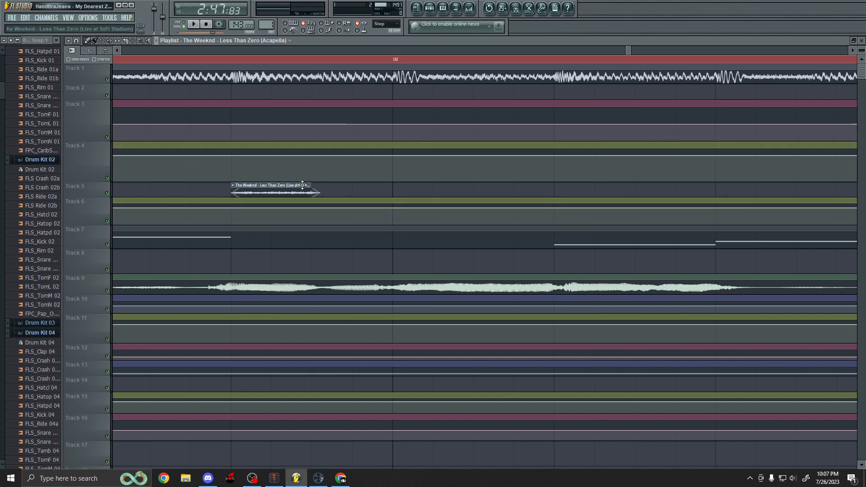
scroll(308, 191, "down", 2)
scroll(473, 207, "down", 3)
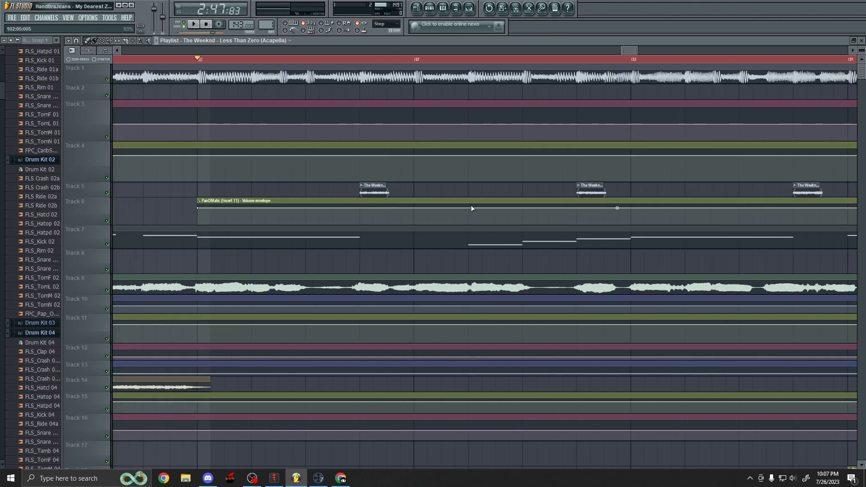
scroll(472, 208, "down", 1)
scroll(384, 207, "down", 2)
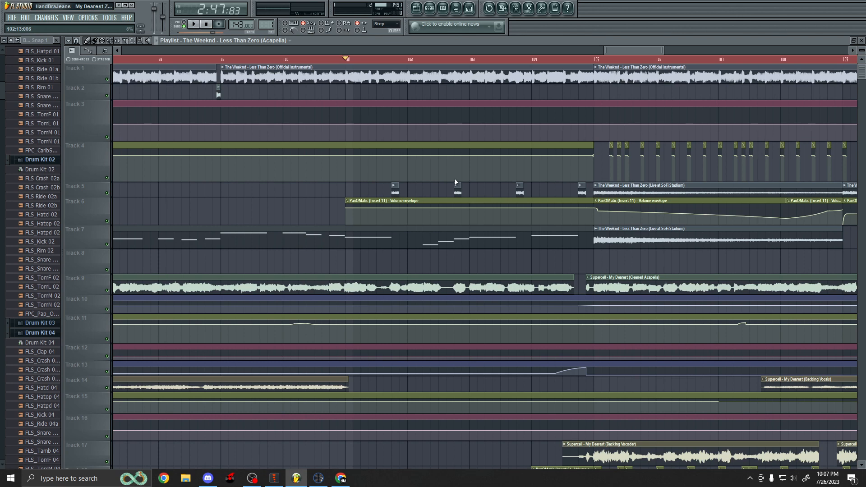
scroll(361, 235, "right", 2)
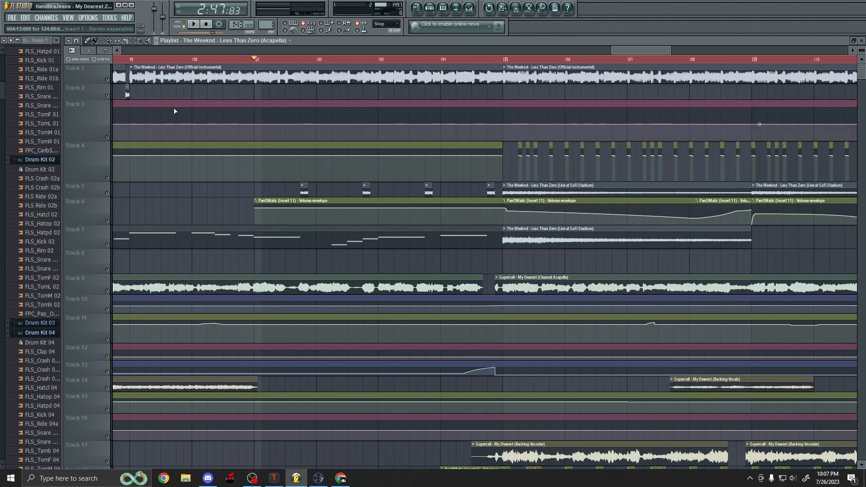
scroll(332, 217, "up", 1)
scroll(331, 218, "down", 4)
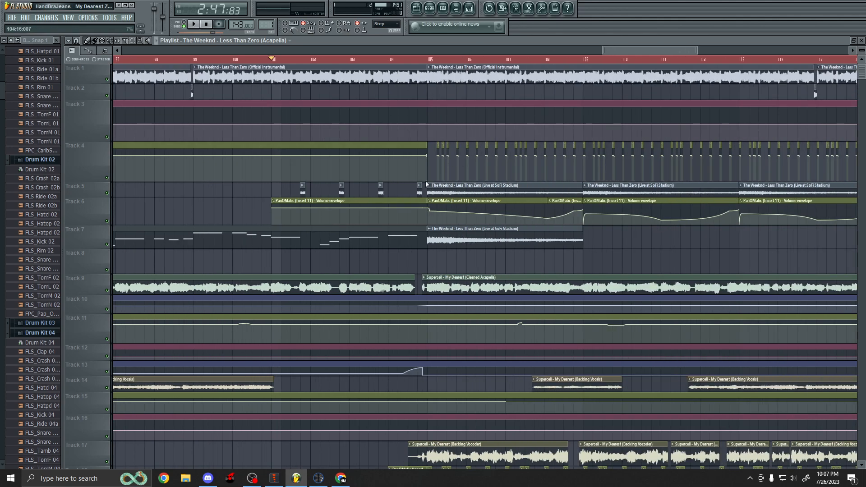
key("space")
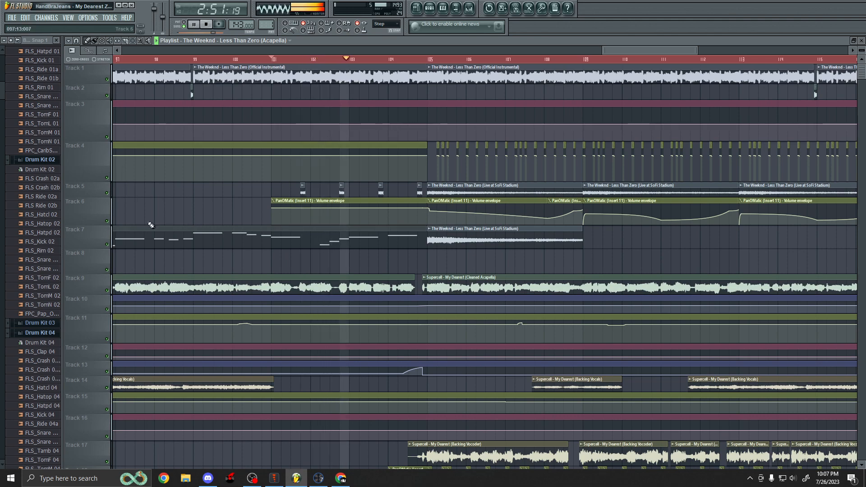
Preview the short Less Than Zero (Live at SoFi Stadium) clip on Track 5.
scroll(470, 228, "up", 4)
scroll(470, 227, "up", 4)
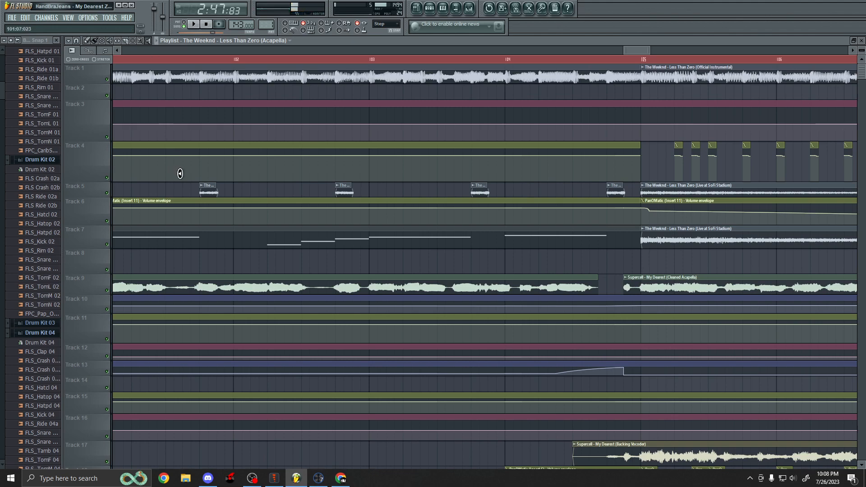
left_click(201, 192)
left_click(201, 191)
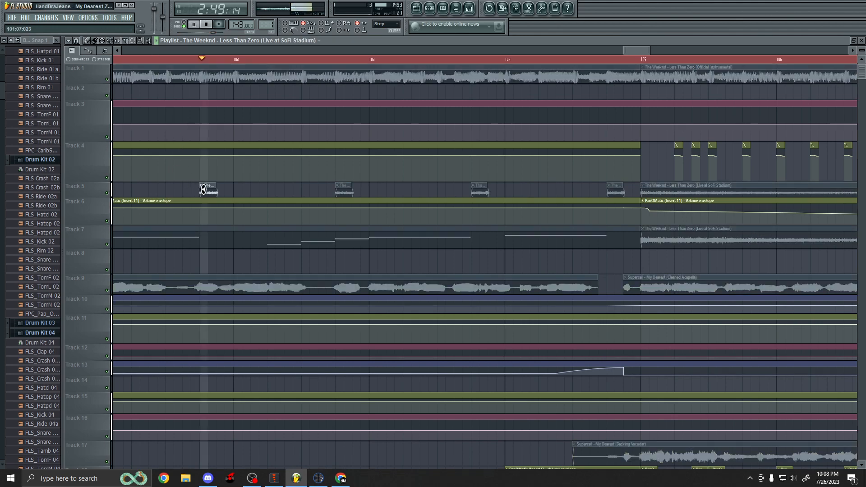
scroll(192, 176, "down", 5)
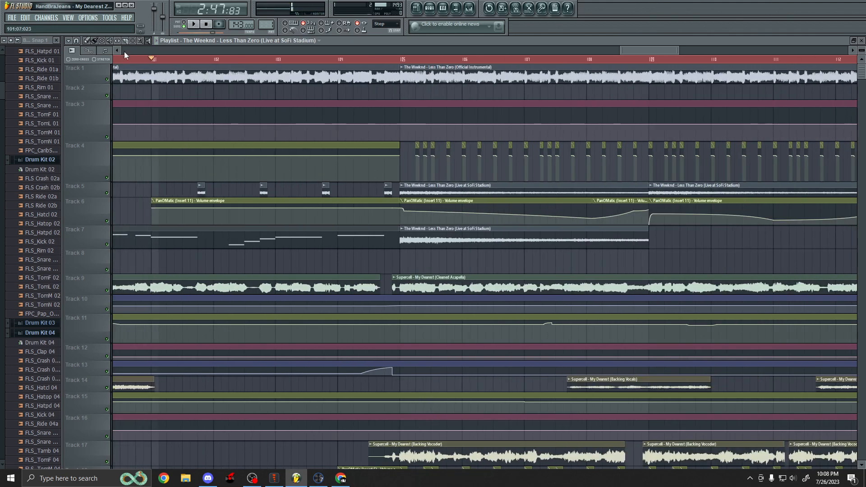
Audition the section with the Track 1 instrumental temporarily muted and Track 7 briefly muted, then restore both.
left_click(106, 79)
key("space")
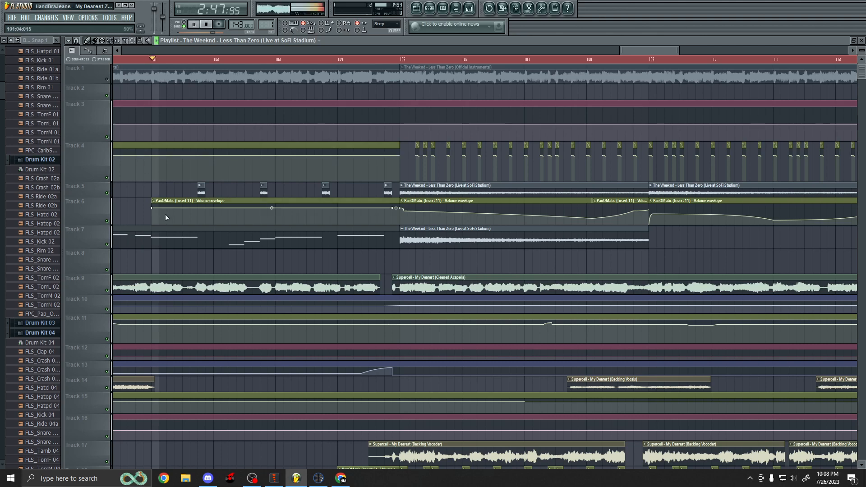
left_click(107, 244)
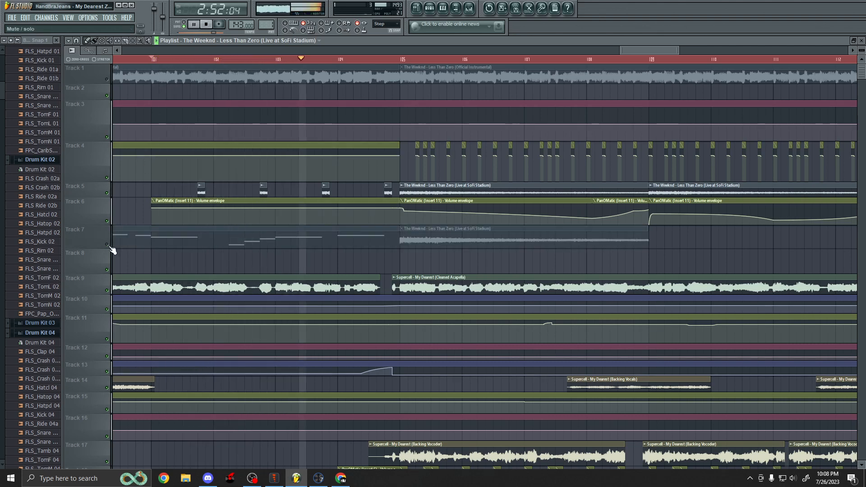
left_click(107, 244)
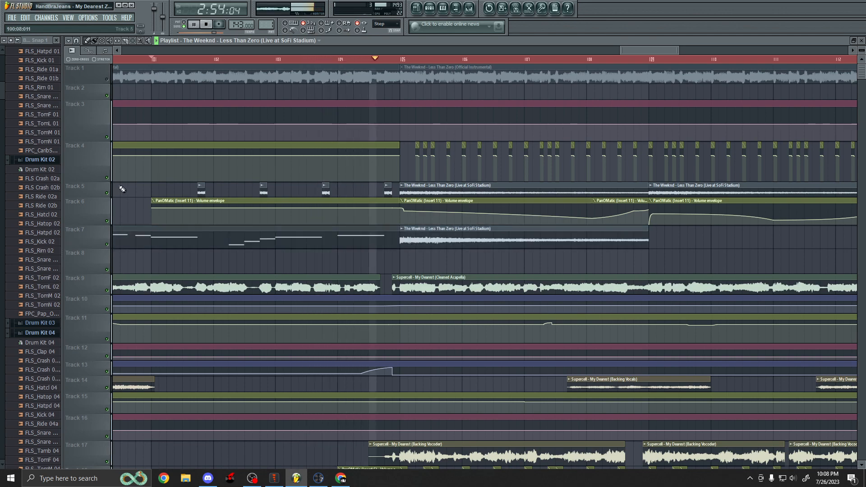
left_click(107, 79)
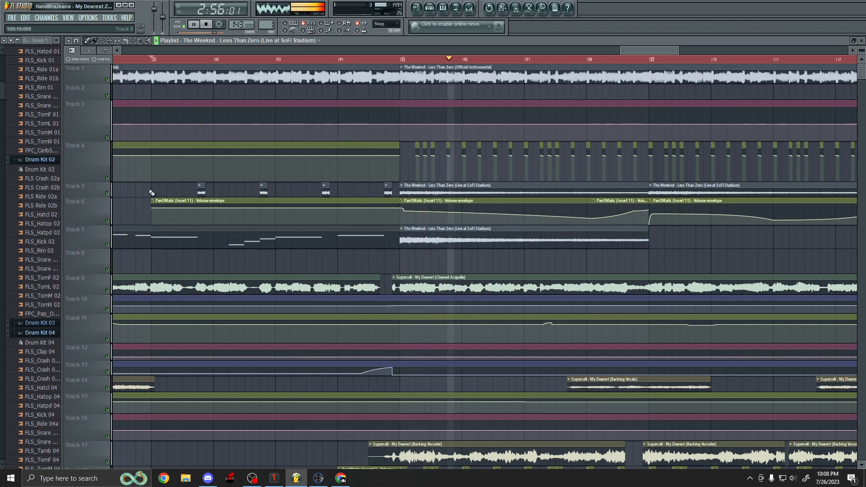
key("space")
Play back the arrangement from just before bar 105, where the instrumental drop begins.
scroll(407, 203, "down", 3)
scroll(406, 203, "up", 3)
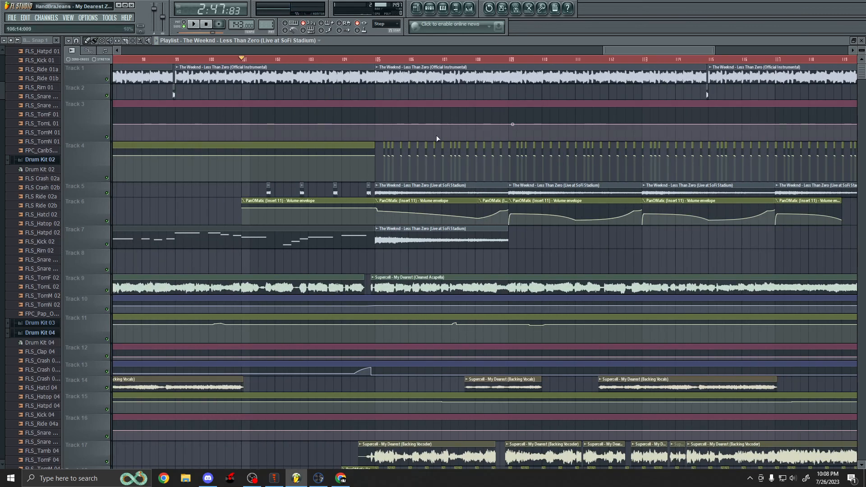
scroll(454, 183, "up", 2)
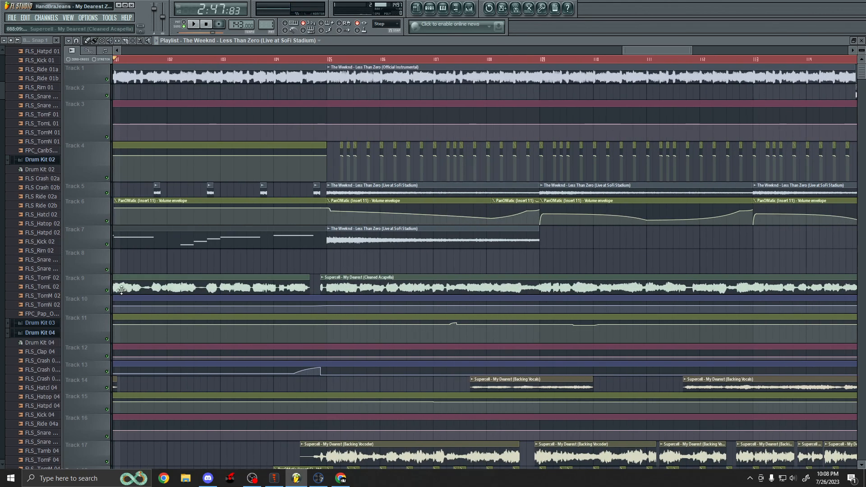
scroll(405, 243, "up", 2)
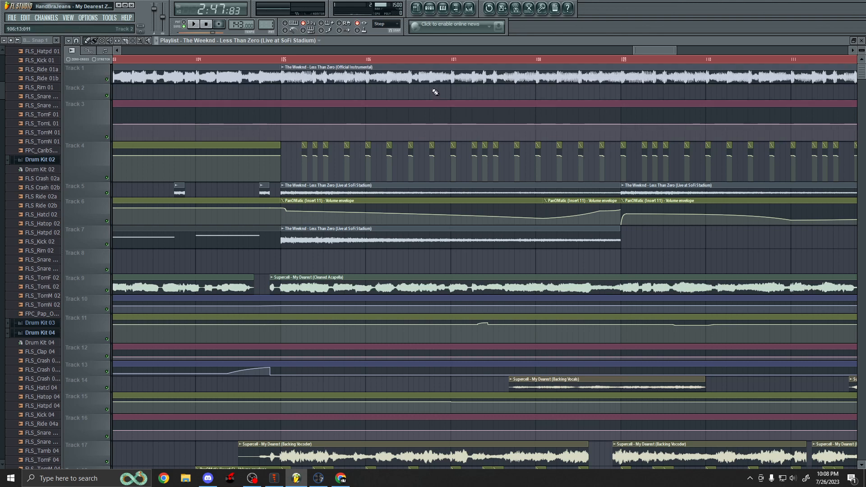
left_click(238, 60)
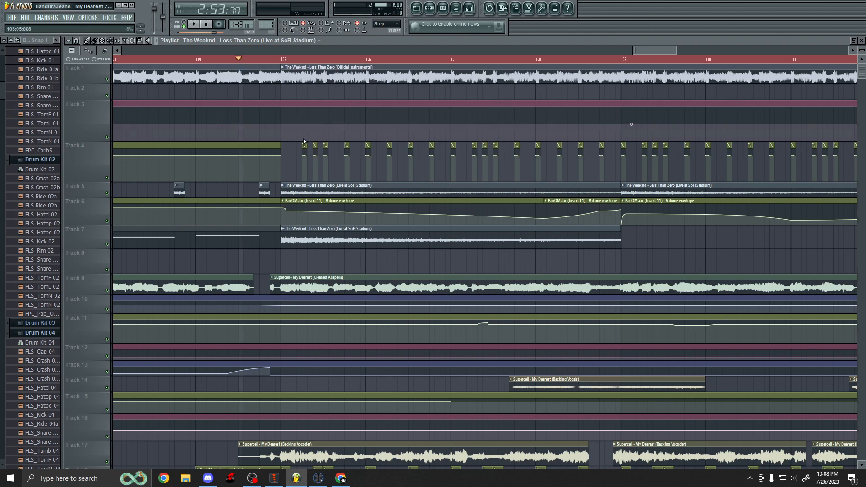
scroll(304, 141, "up", 2)
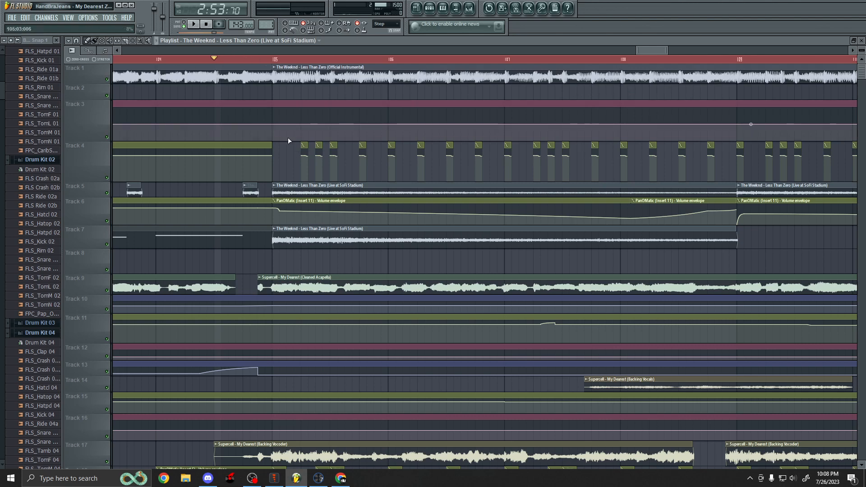
key("space")
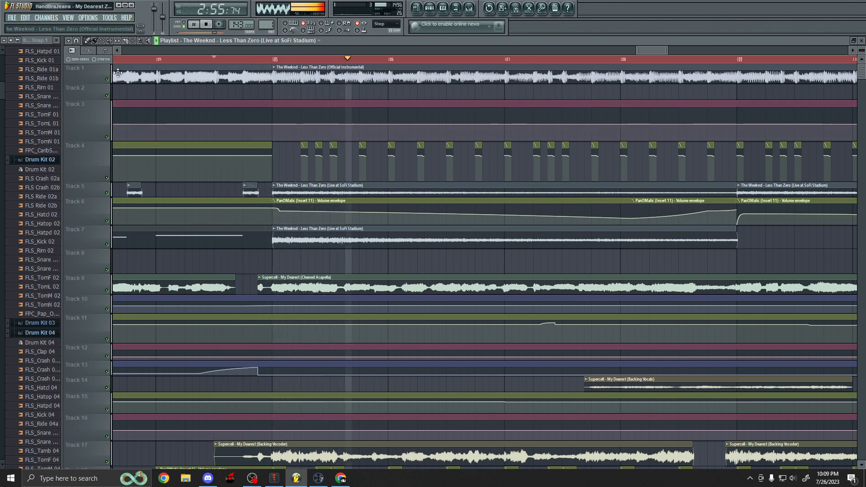
key("space")
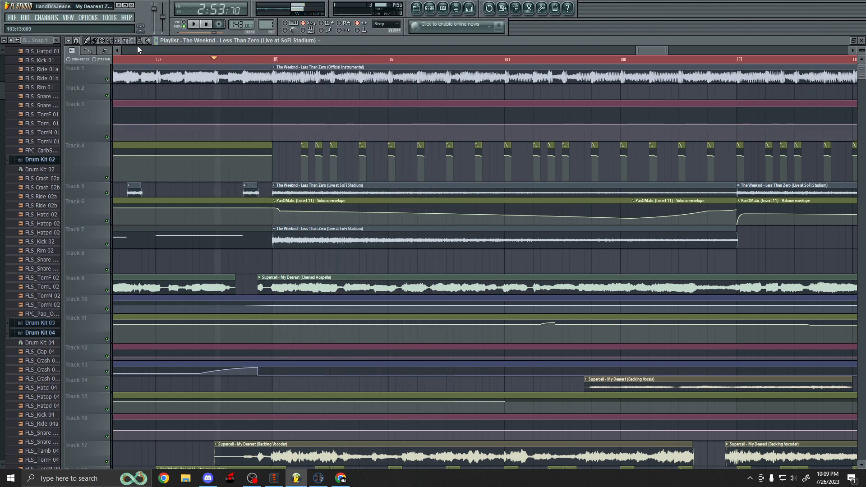
Scroll through all tracks to review the clips and automation envelopes across the whole arrangement.
left_click(148, 40)
left_click_drag(276, 240, 276, 241)
scroll(307, 153, "up", 4)
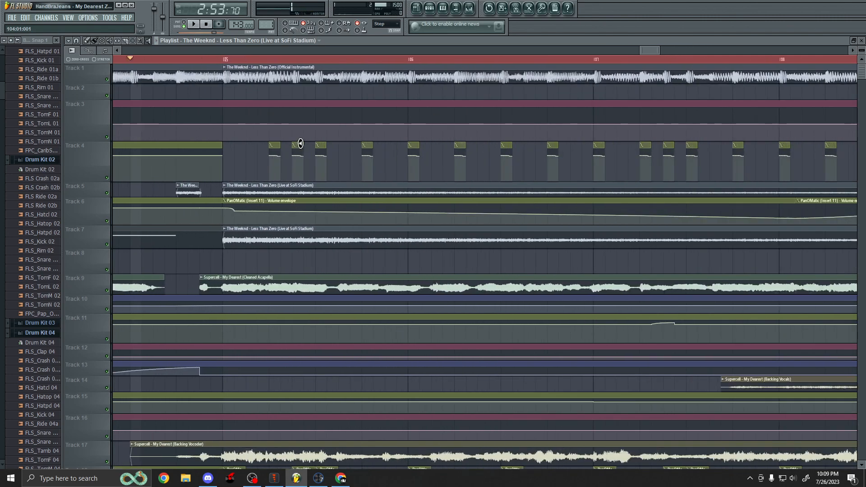
scroll(282, 148, "down", 6)
scroll(274, 145, "down", 4)
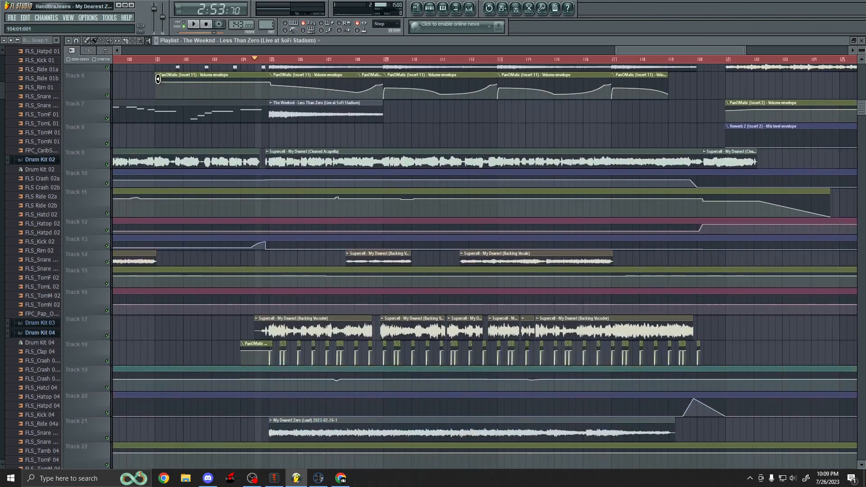
scroll(215, 229, "down", 4)
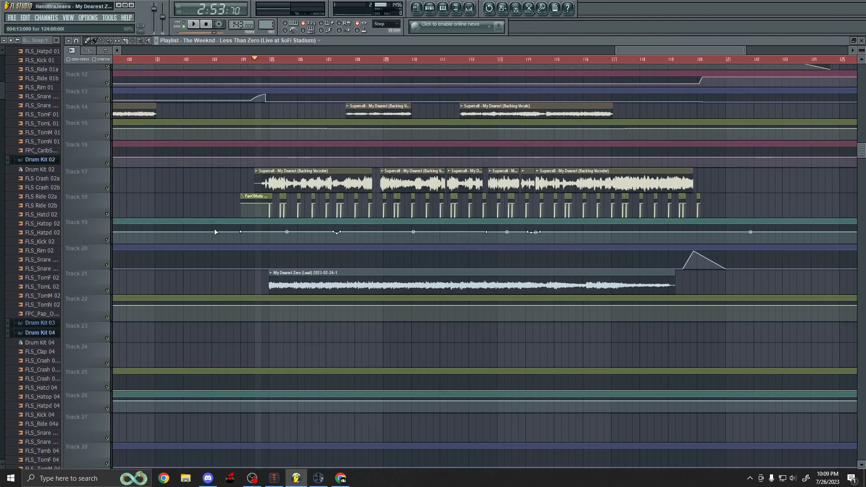
scroll(215, 229, "up", 8)
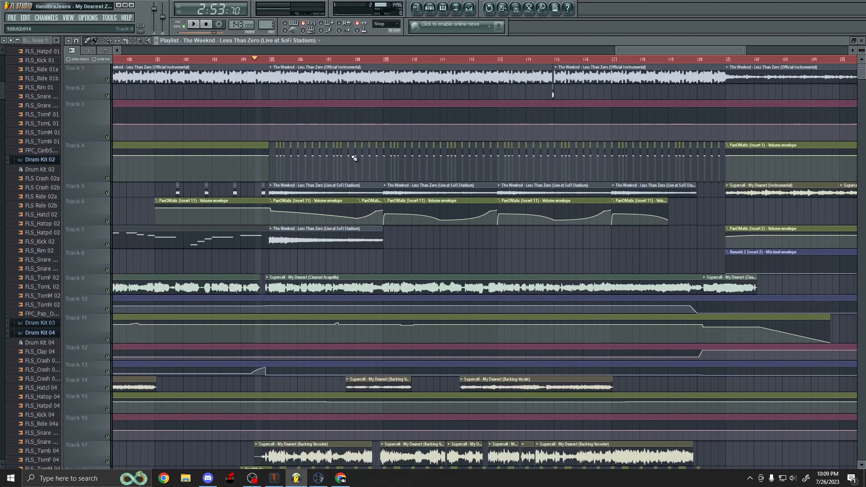
scroll(293, 168, "down", 5)
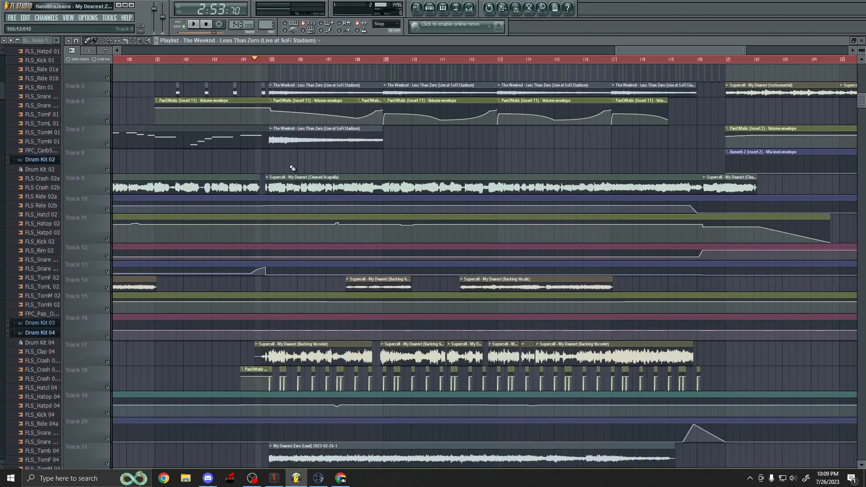
scroll(286, 168, "down", 2)
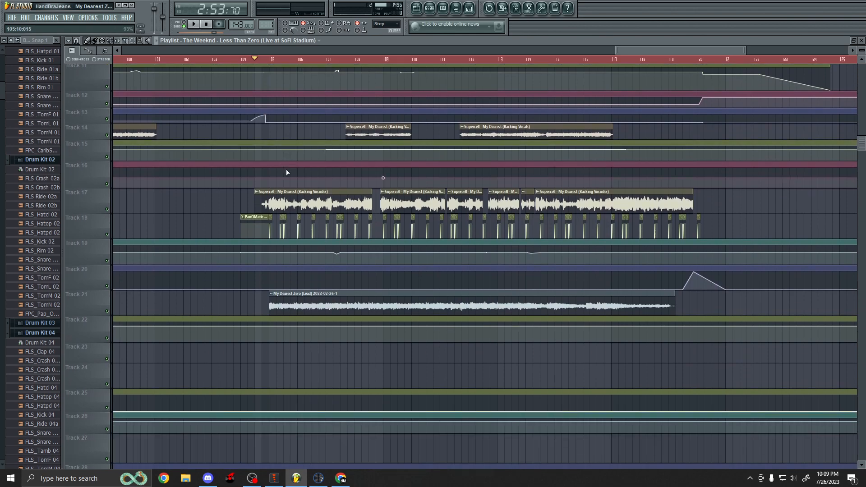
scroll(438, 212, "down", 5)
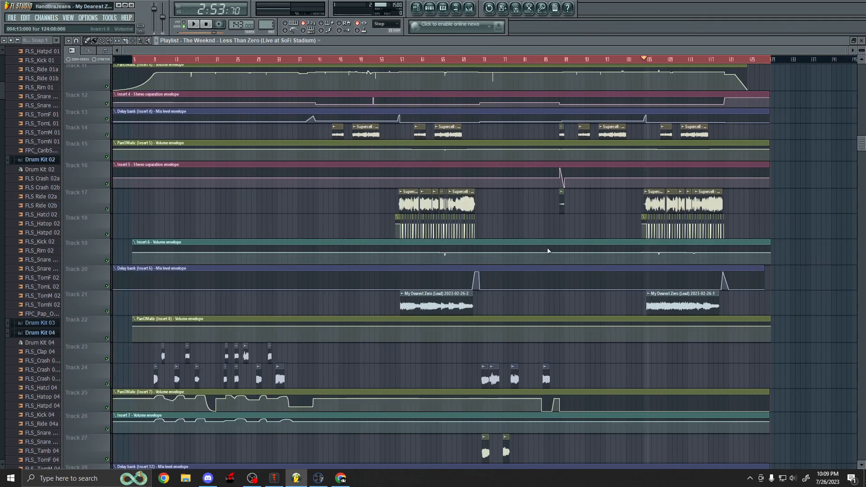
scroll(792, 322, "up", 1)
scroll(789, 321, "up", 4)
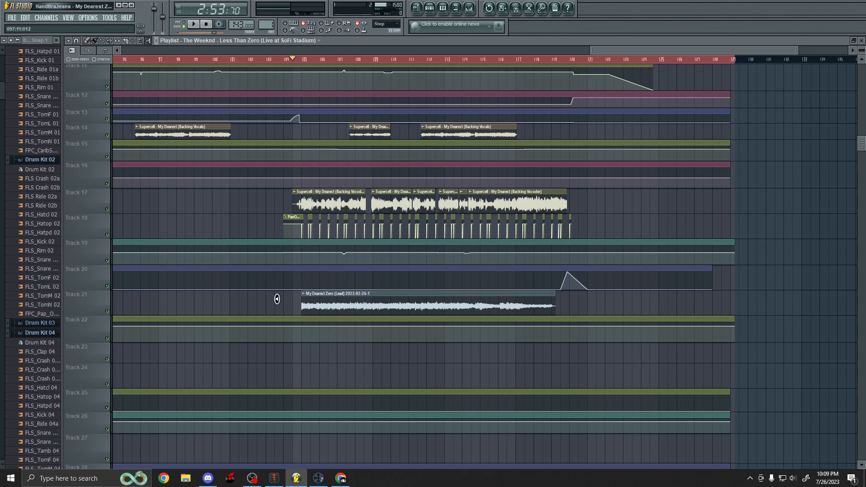
scroll(665, 319, "down", 3)
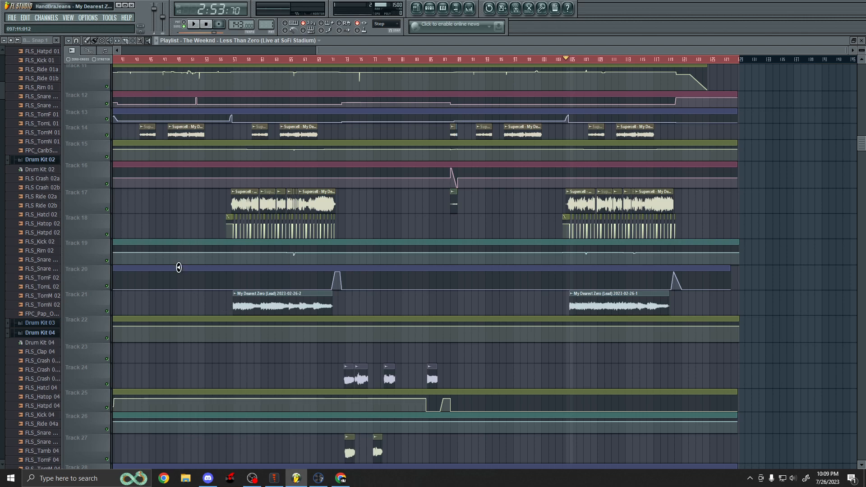
scroll(251, 290, "up", 10)
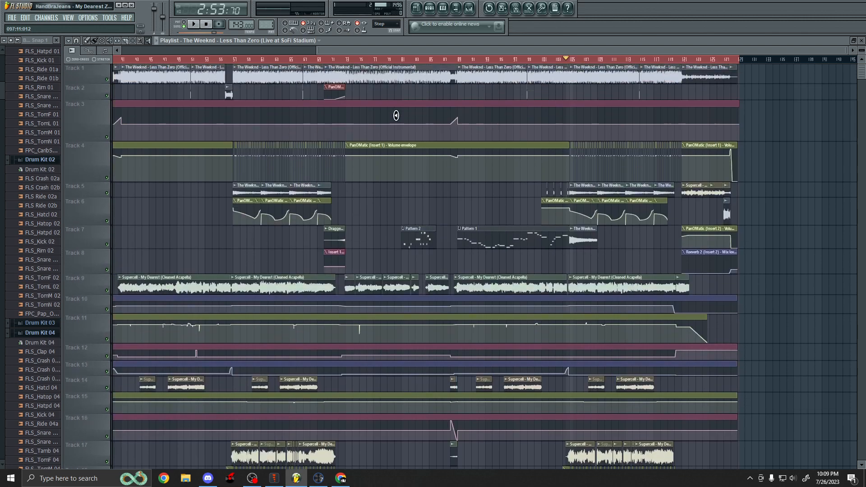
scroll(338, 248, "down", 4)
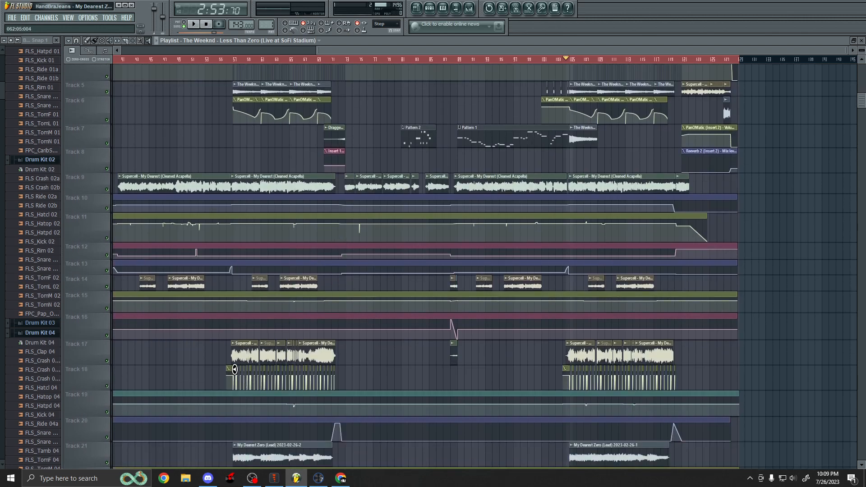
scroll(234, 370, "down", 4)
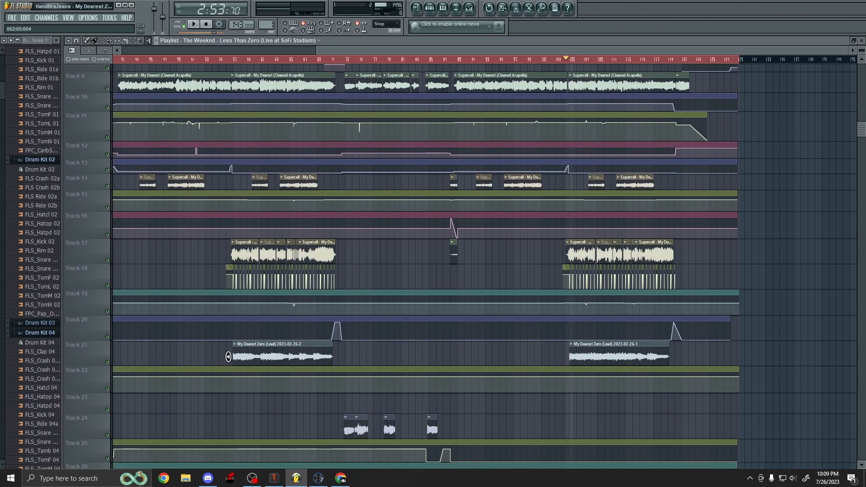
Preview the My Dearest Zero (Lead) clip on Track 21.
left_click(238, 356)
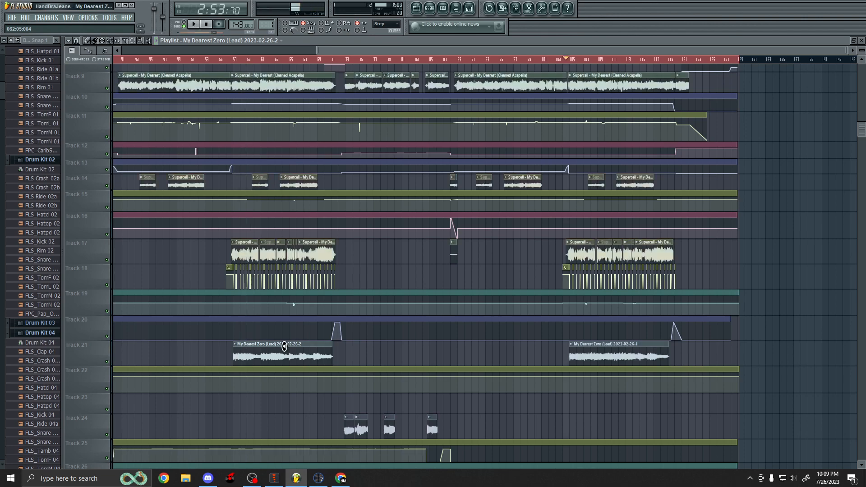
scroll(285, 346, "up", 8)
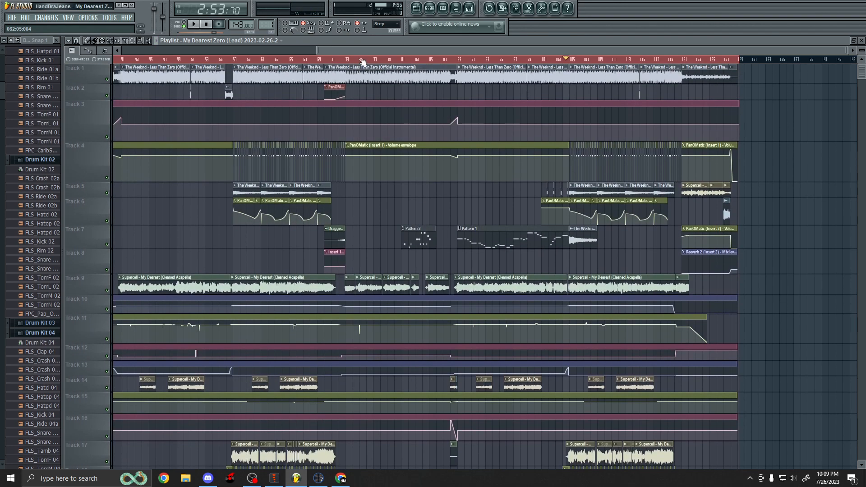
scroll(685, 150, "up", 3)
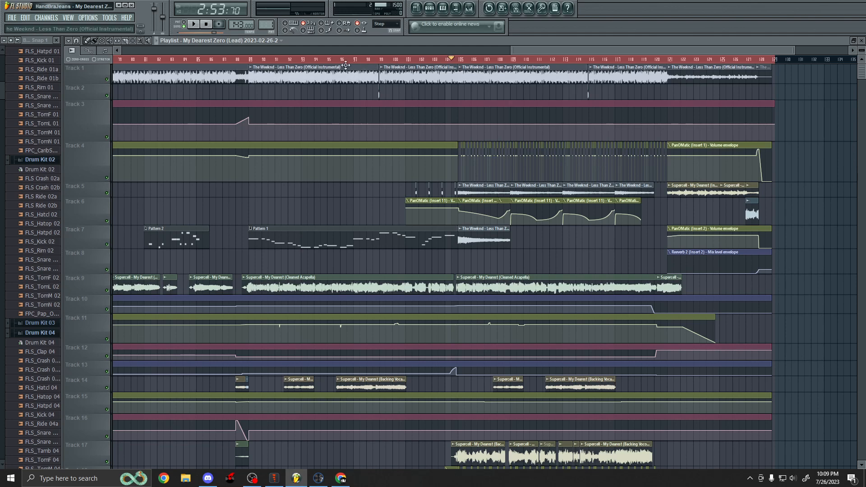
Examine the vocal and lead clips around the My Dearest Zero (Lead) clip on Track 21 across the drop section.
scroll(506, 91, "down", 1)
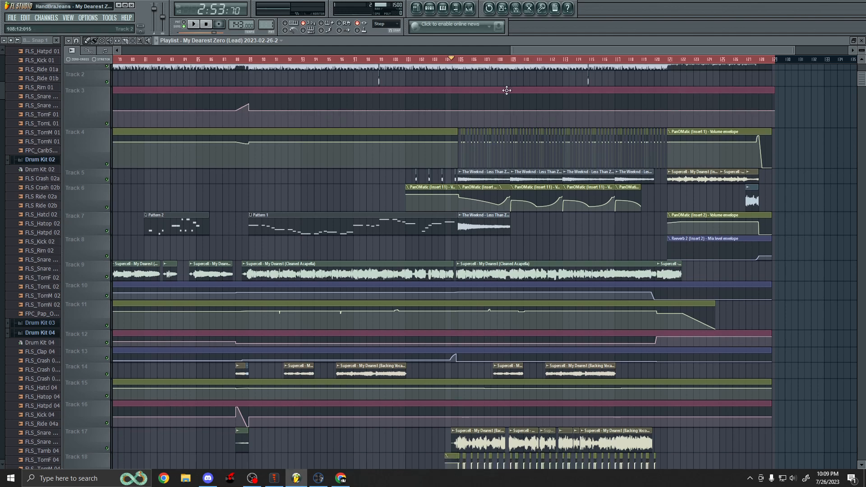
scroll(506, 90, "down", 10)
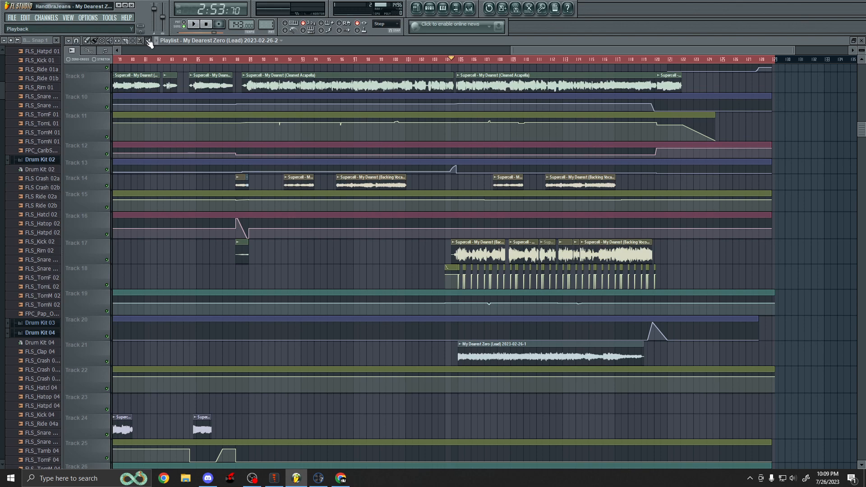
scroll(650, 384, "up", 3)
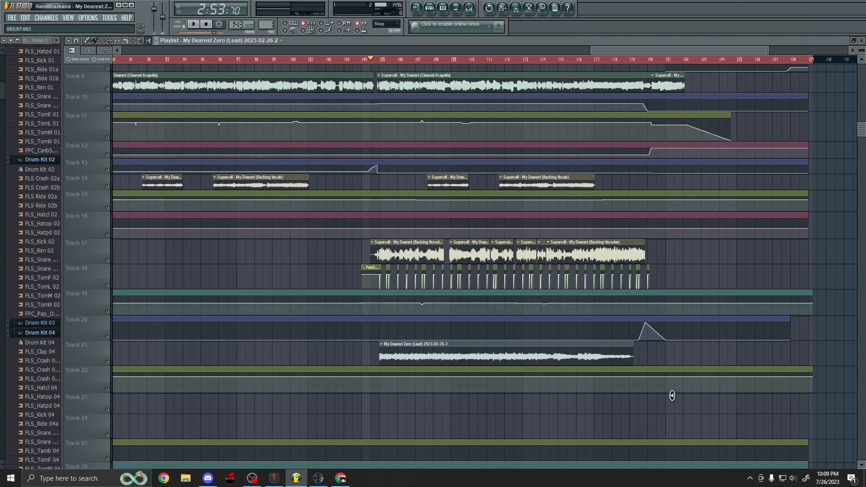
scroll(367, 406, "up", 10)
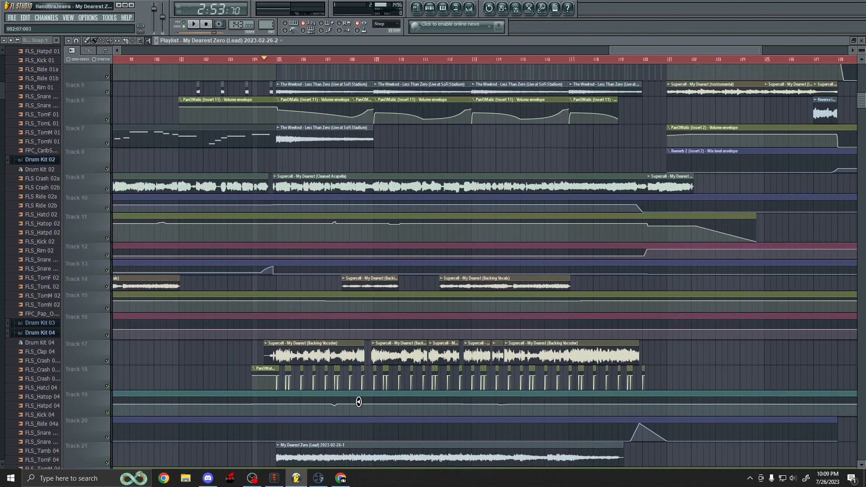
scroll(358, 399, "down", 10)
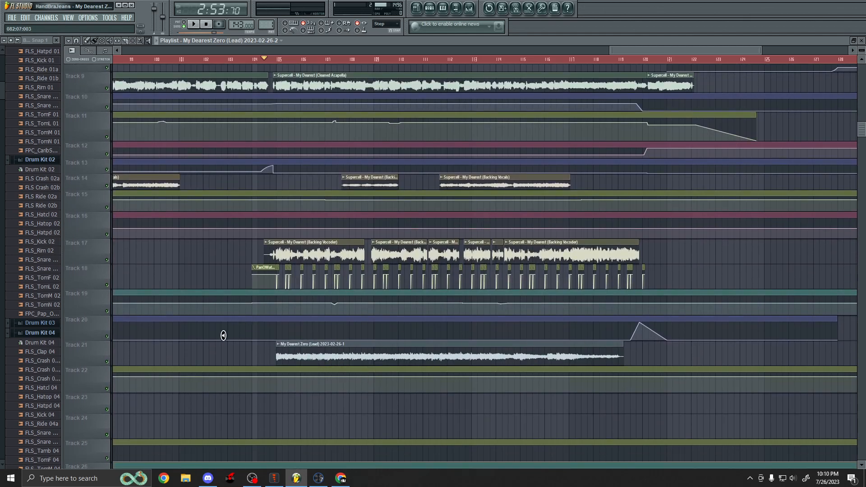
scroll(242, 366, "up", 2)
scroll(271, 393, "right", 3)
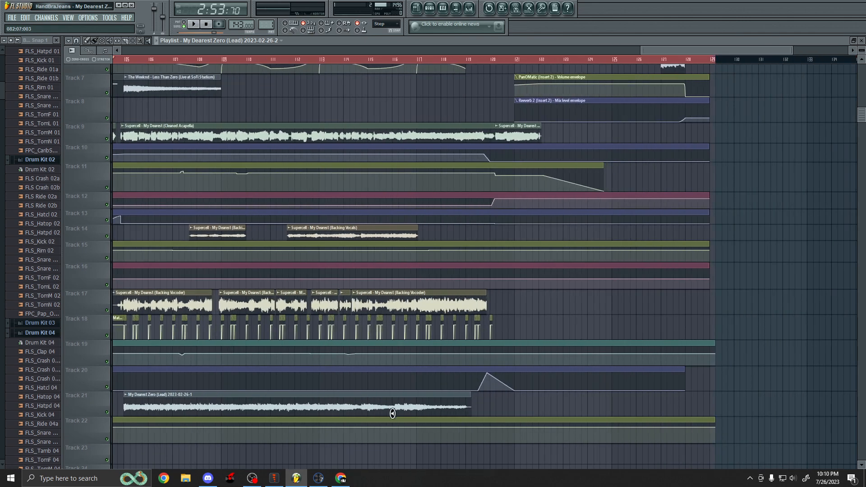
scroll(346, 404, "down", 2)
scroll(223, 426, "up", 2)
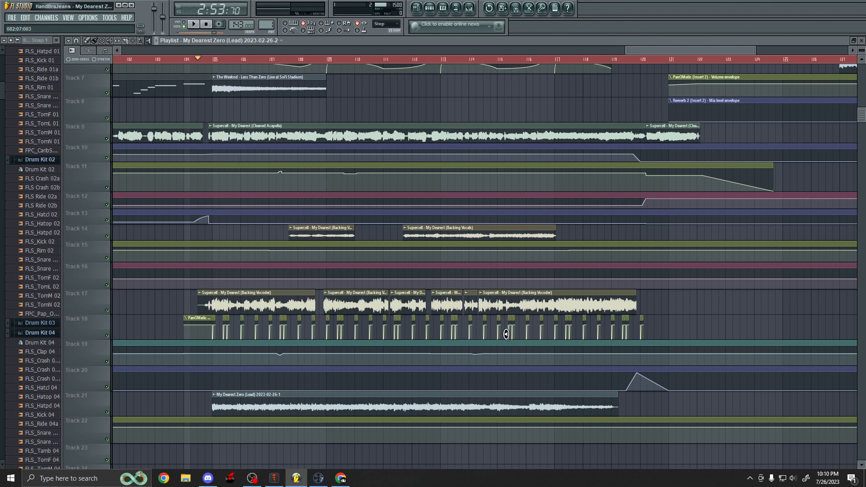
scroll(506, 333, "down", 2)
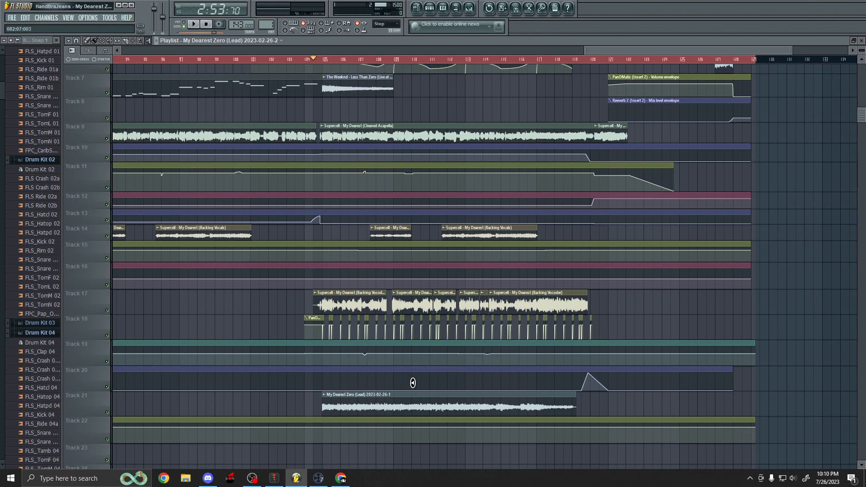
scroll(299, 312, "down", 3)
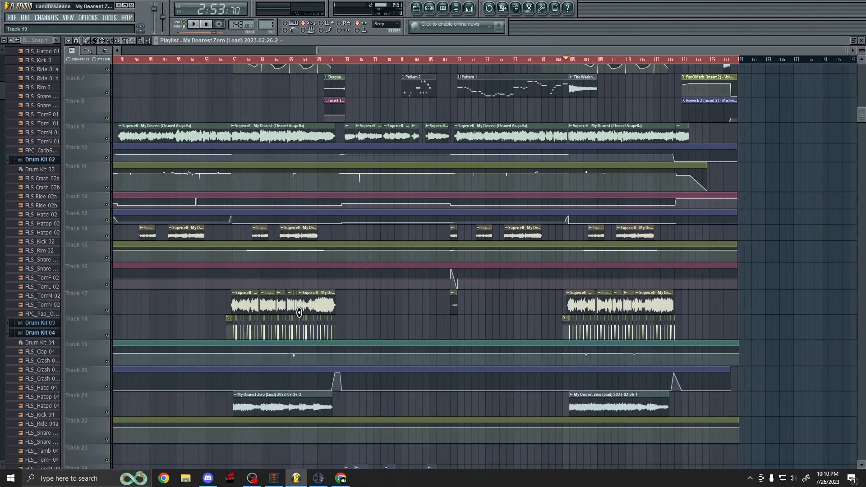
scroll(779, 390, "up", 2)
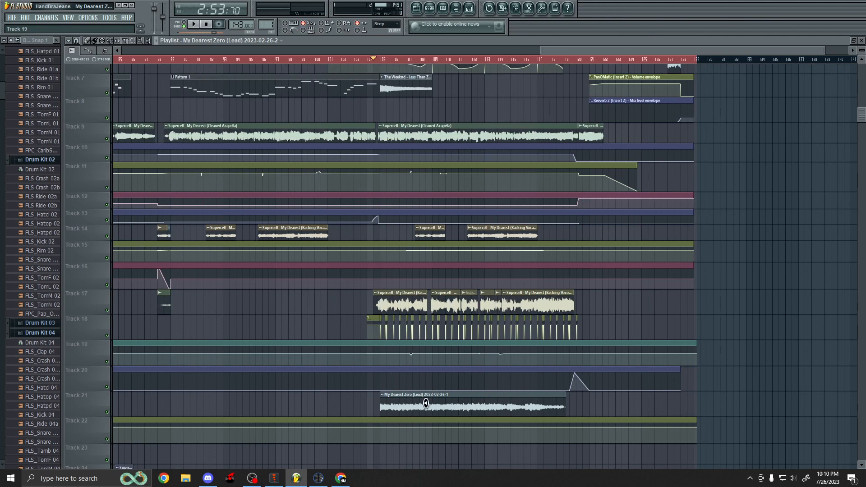
scroll(493, 408, "up", 1)
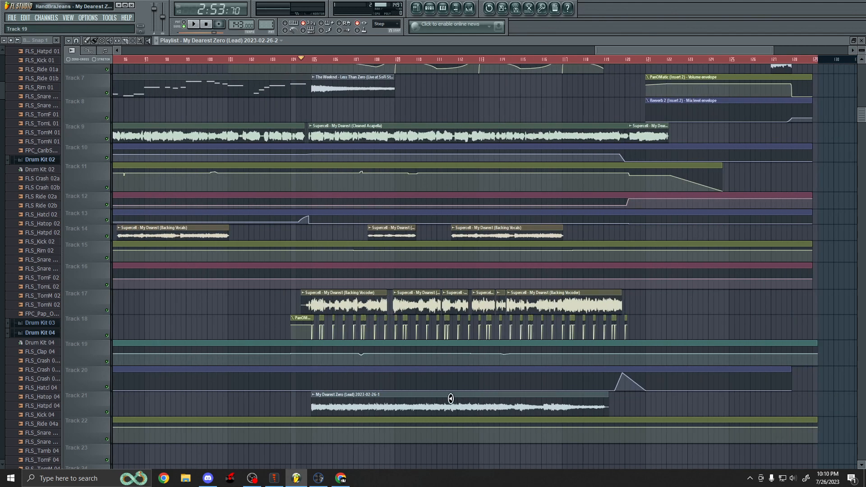
left_click_drag(308, 409, 317, 408)
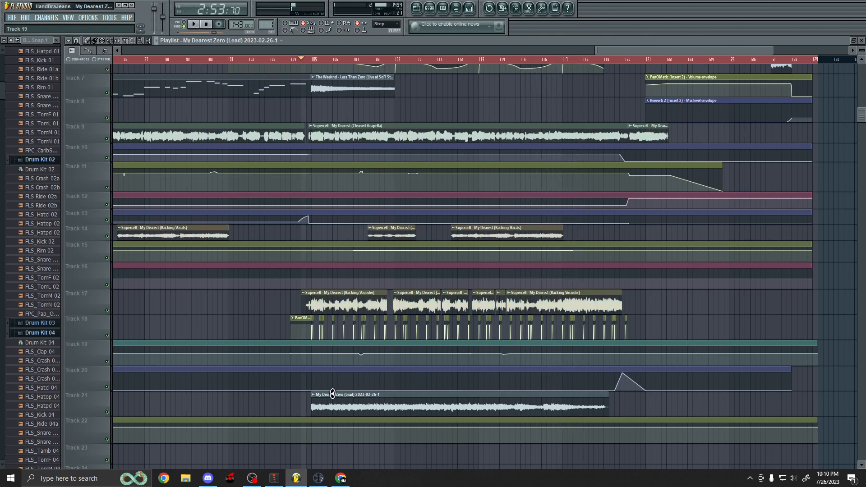
Inspect the lower tracks, selecting The Weeknd - Less Than Zero (Acapella) clip on Track 35.
scroll(336, 383, "up", 4)
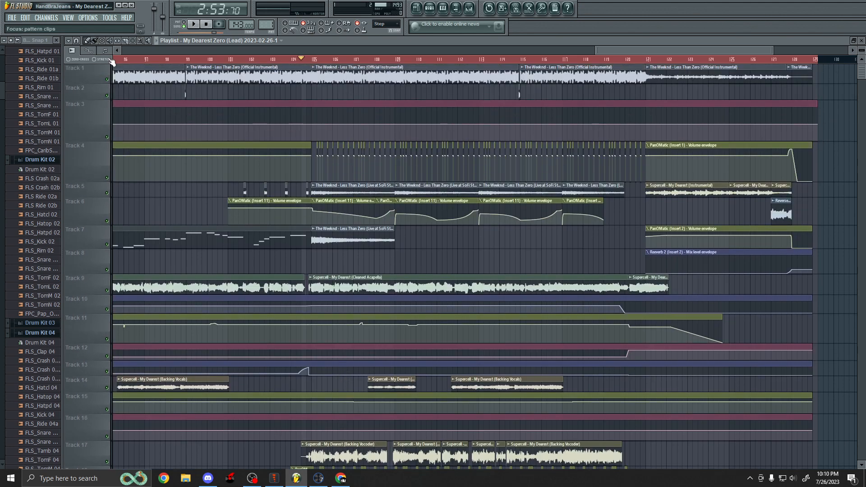
scroll(451, 201, "down", 5)
scroll(433, 197, "down", 8)
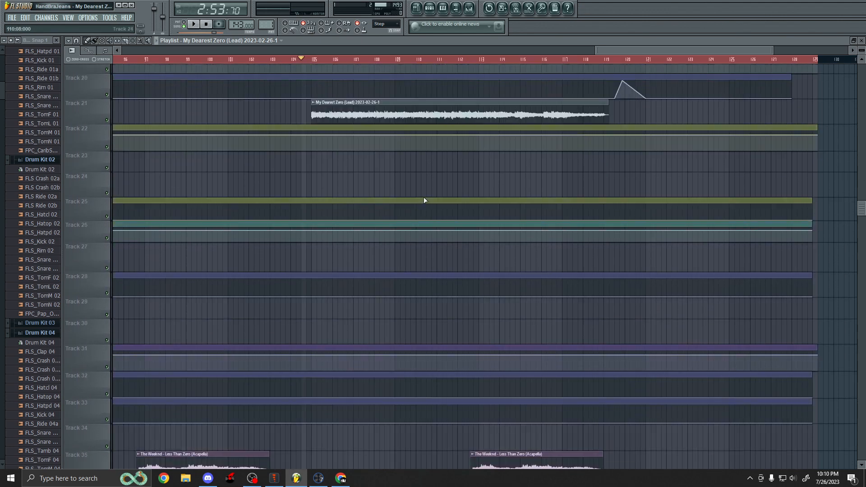
scroll(187, 97, "up", 1)
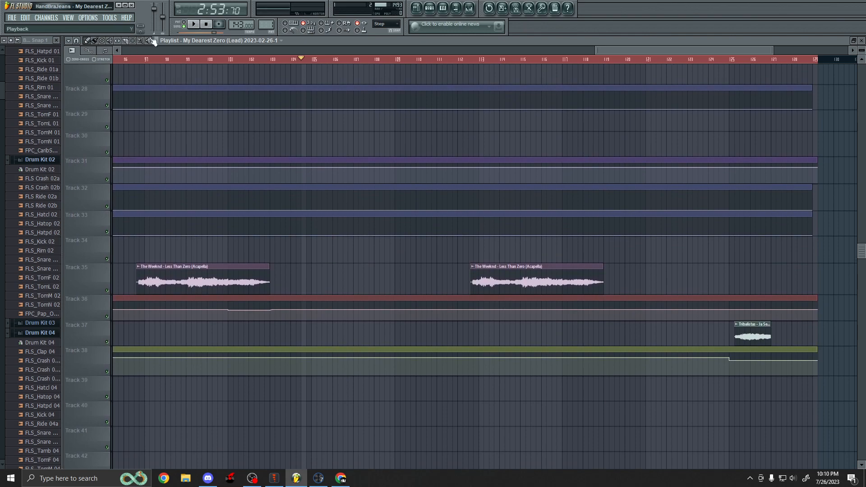
left_click(466, 277)
scroll(358, 240, "up", 5)
scroll(359, 240, "up", 6)
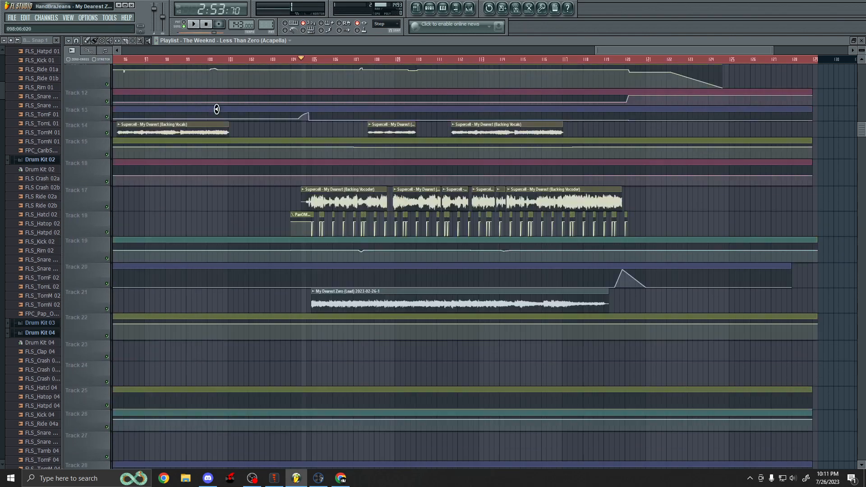
Play the arrangement from around bar 107, following the tracks during playback, then stop.
left_click(88, 40)
scroll(297, 96, "up", 4)
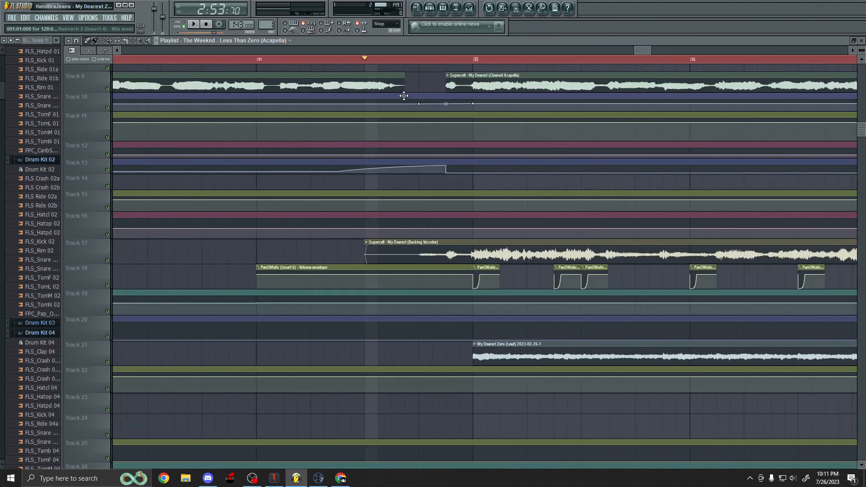
scroll(265, 237, "down", 4)
scroll(269, 237, "up", 3)
scroll(332, 273, "up", 5)
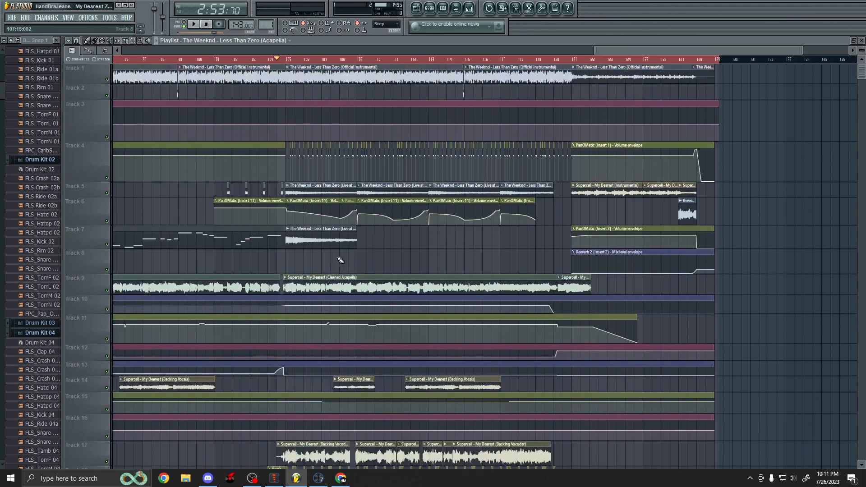
key("space")
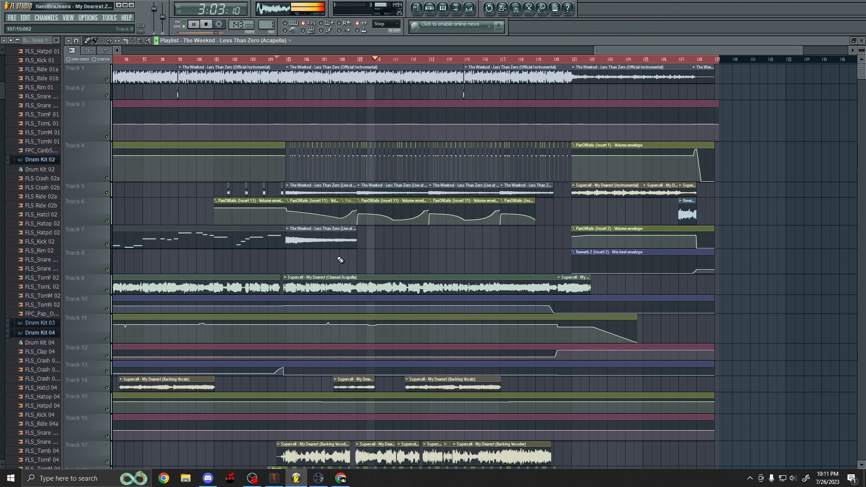
scroll(340, 257, "down", 4)
scroll(284, 256, "down", 2)
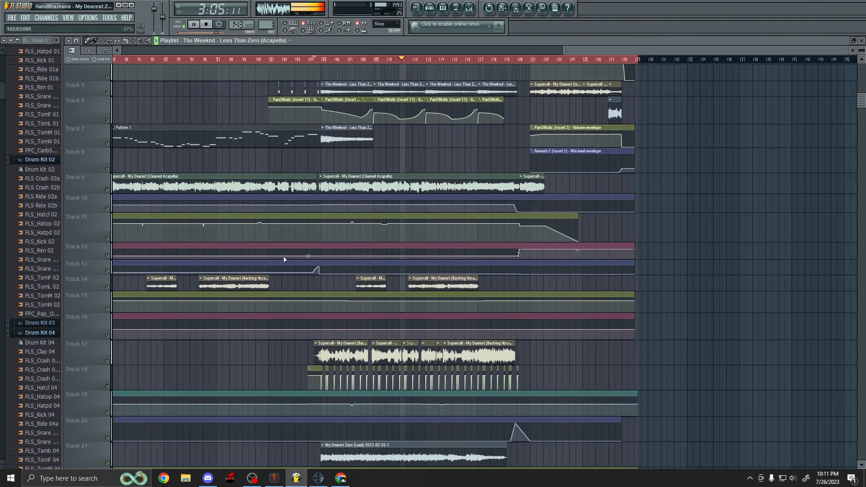
scroll(640, 304, "up", 2)
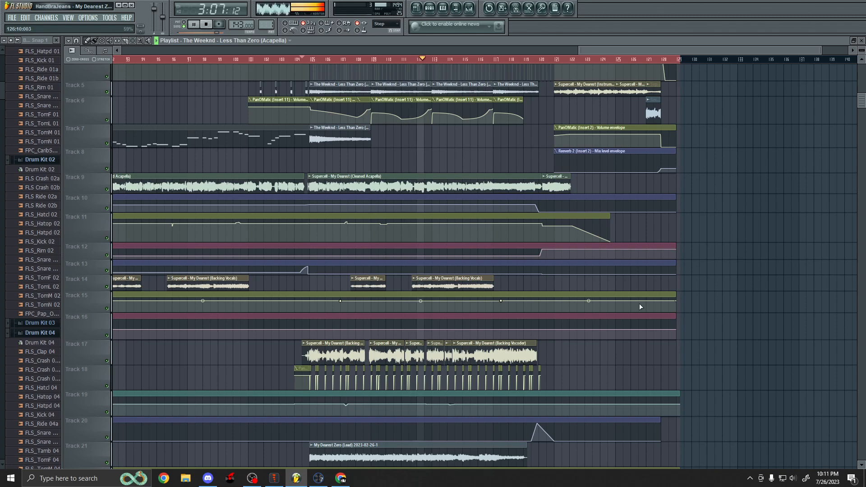
scroll(637, 302, "up", 4)
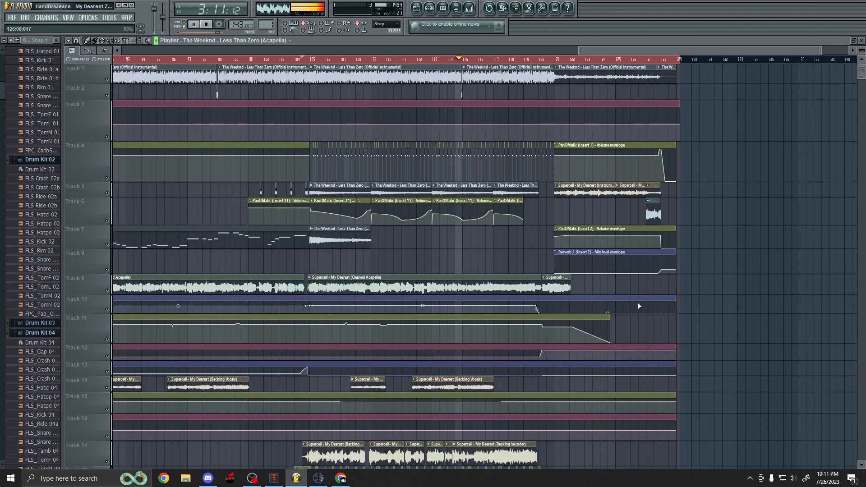
scroll(638, 304, "down", 15)
scroll(634, 307, "down", 5)
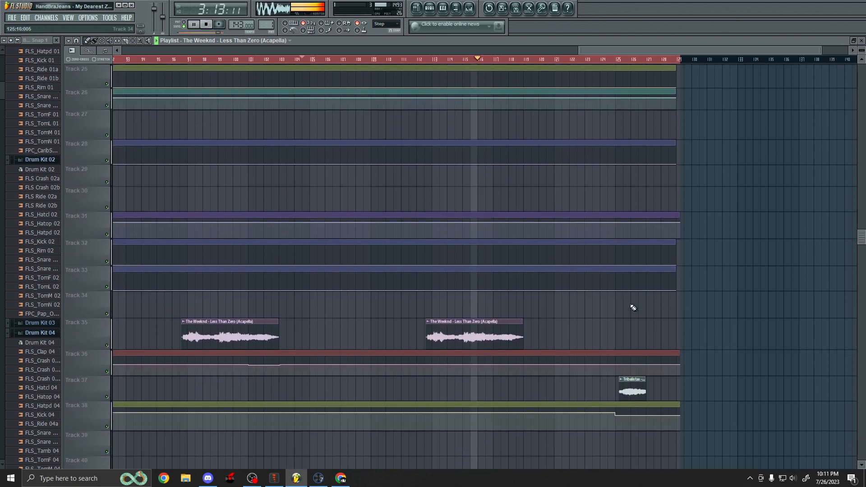
scroll(634, 308, "up", 15)
scroll(631, 307, "up", 5)
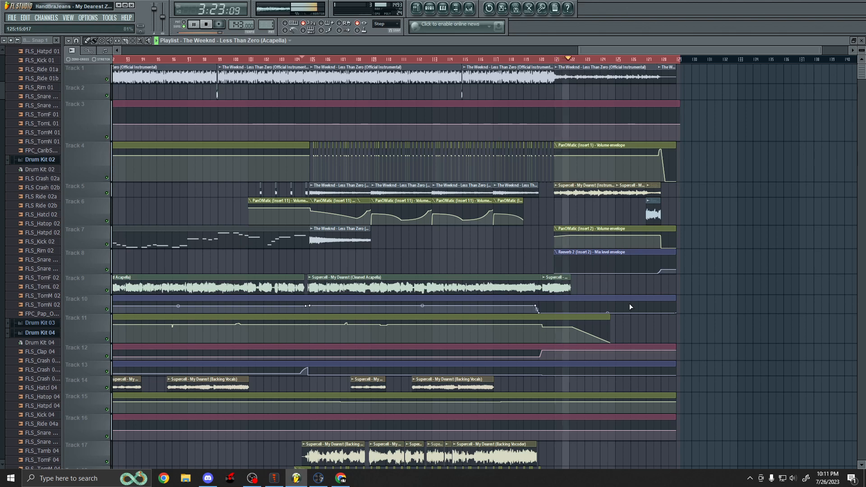
key("space")
Review the clips and automation envelopes on all tracks around the drop section.
scroll(630, 307, "down", 1)
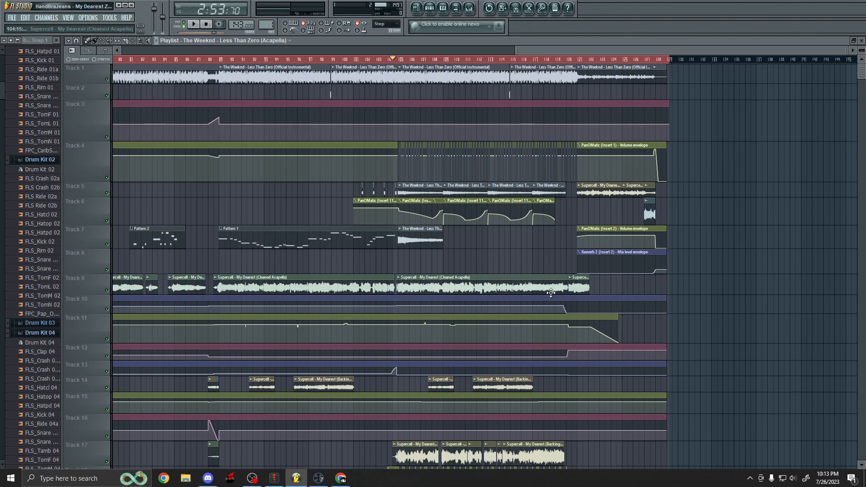
scroll(537, 256, "down", 3)
scroll(451, 280, "up", 3)
scroll(631, 246, "down", 1)
scroll(632, 245, "down", 2)
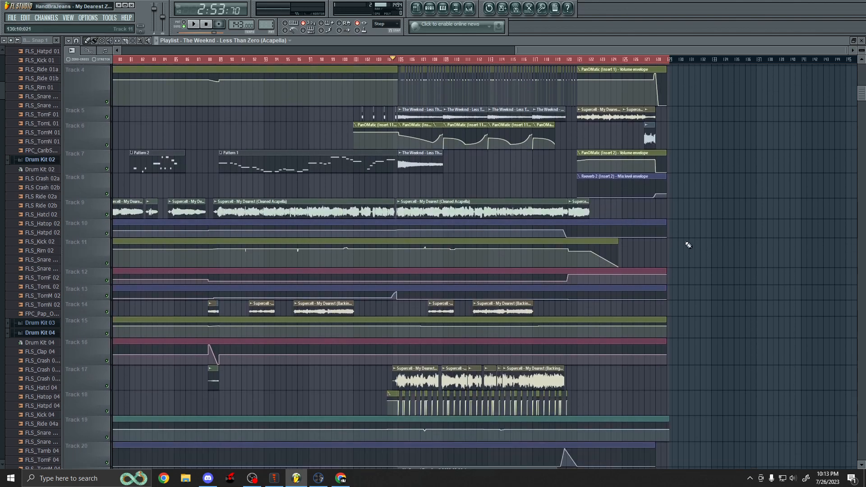
scroll(654, 246, "down", 2)
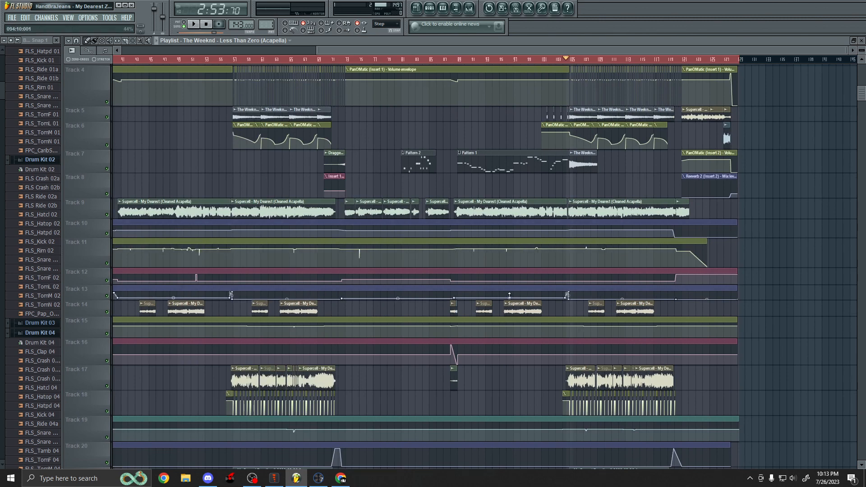
scroll(300, 257, "down", 2)
scroll(605, 246, "down", 3)
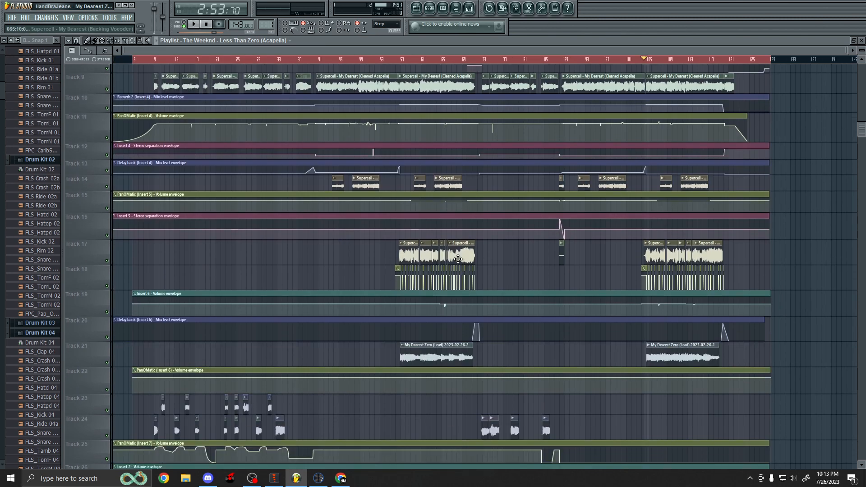
scroll(519, 273, "down", 3)
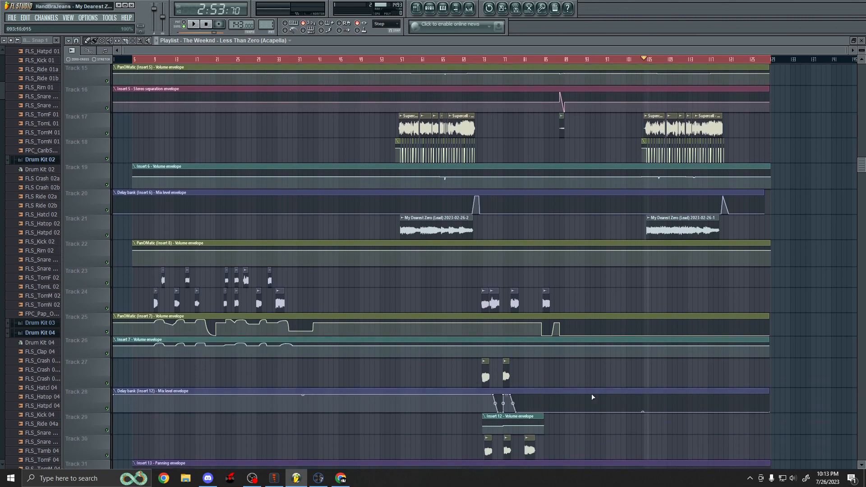
scroll(592, 394, "up", 8)
scroll(652, 290, "up", 5)
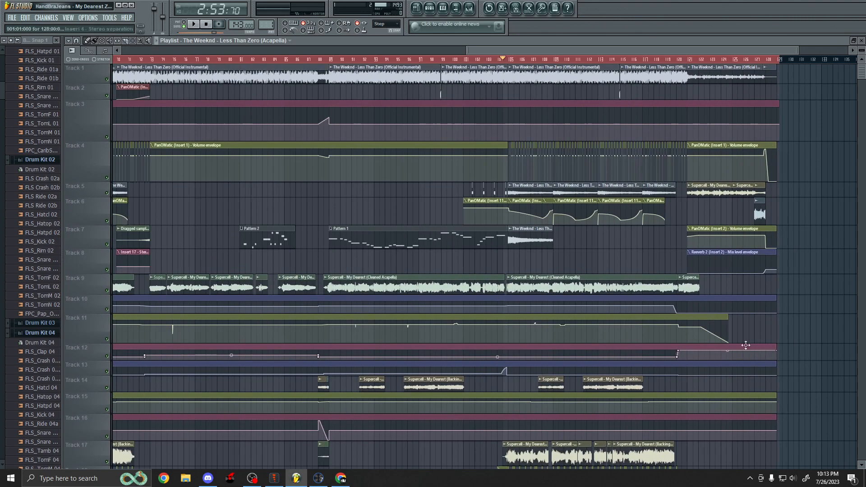
scroll(652, 290, "down", 3)
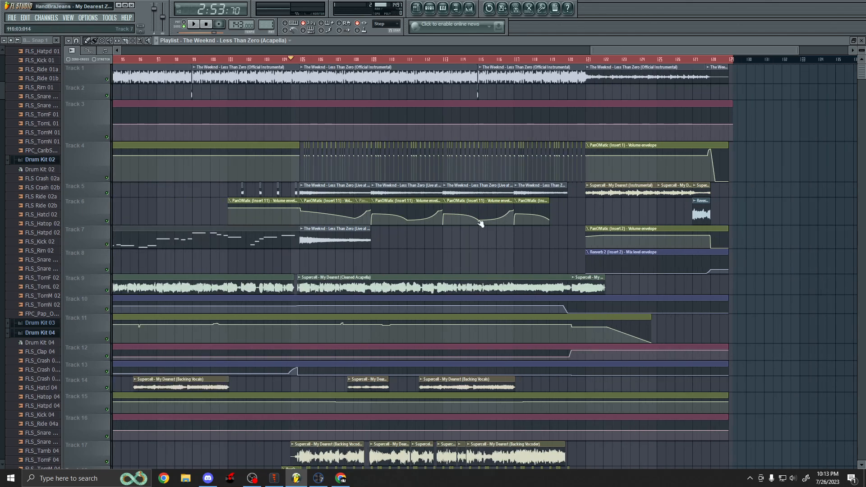
scroll(528, 273, "up", 3)
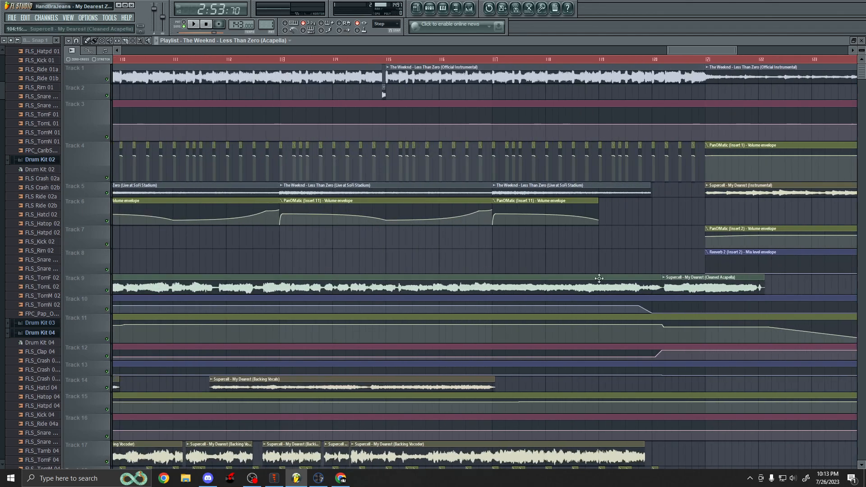
Set the playhead near bar 117 and play back that section, then stop.
left_click(496, 63)
scroll(611, 294, "down", 1)
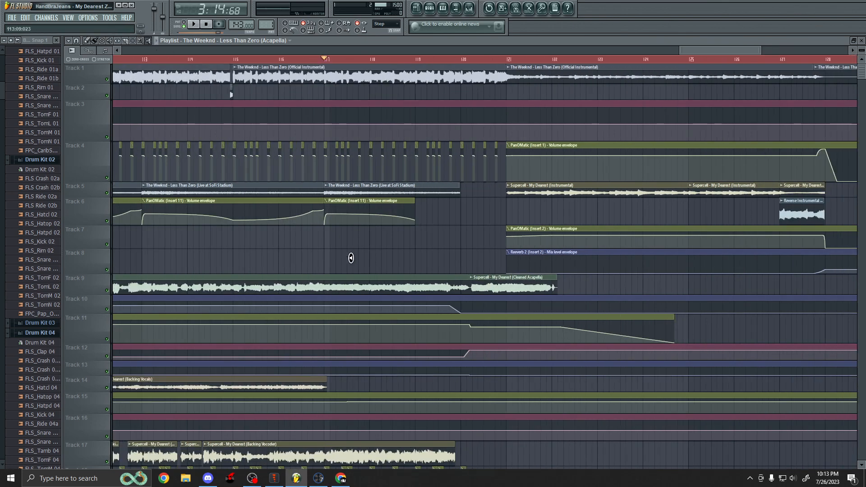
key("space")
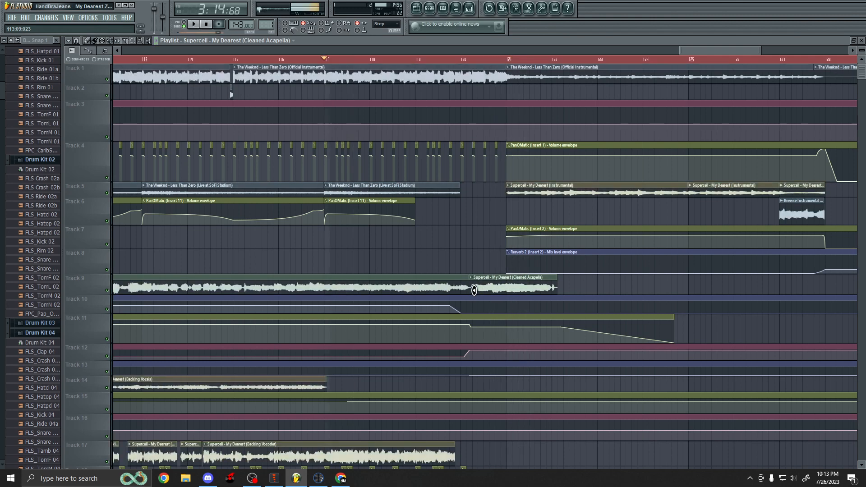
key("space")
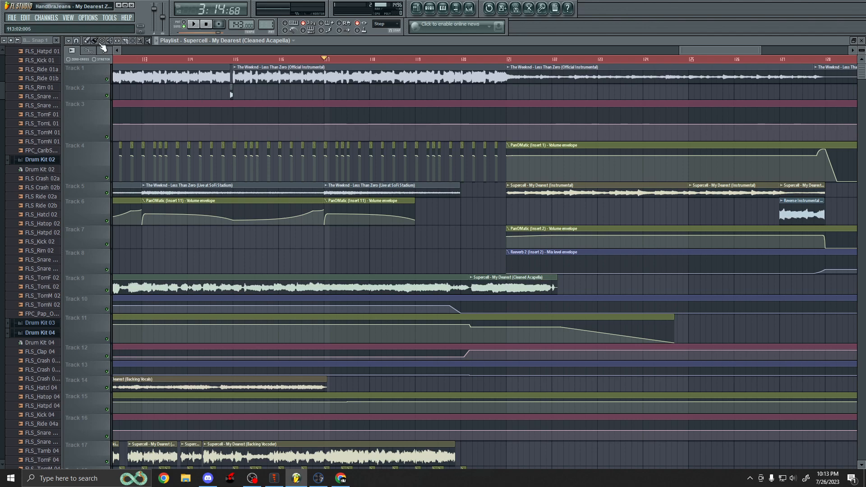
Set the playhead near bar 115, play that section and stop playback.
scroll(310, 109, "left", 2)
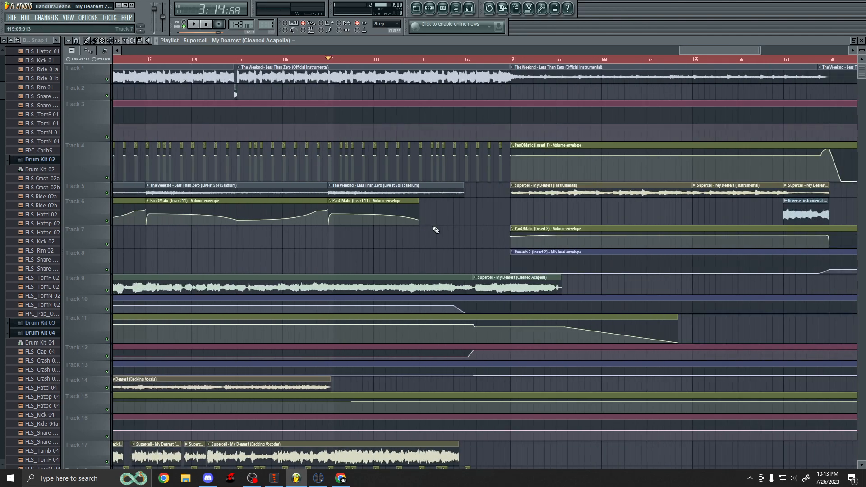
scroll(434, 229, "down", 3)
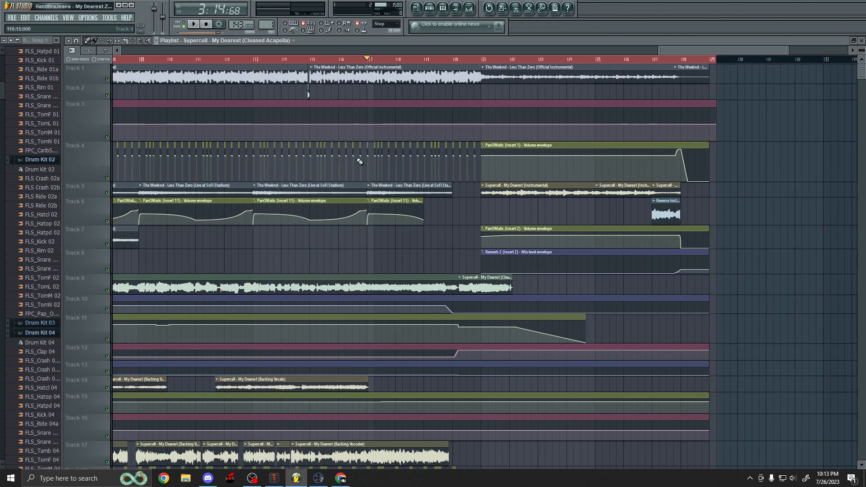
scroll(286, 68, "up", 4)
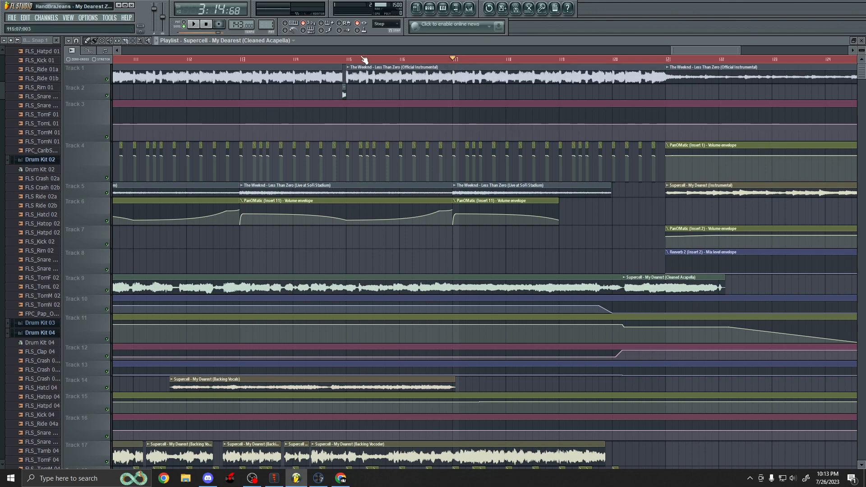
left_click(349, 59)
scroll(349, 91, "down", 2)
scroll(646, 258, "up", 2)
key("space")
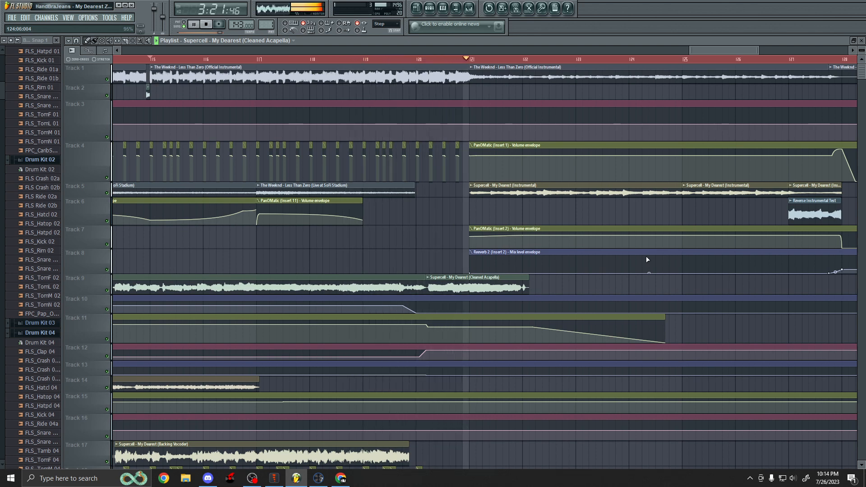
key("space")
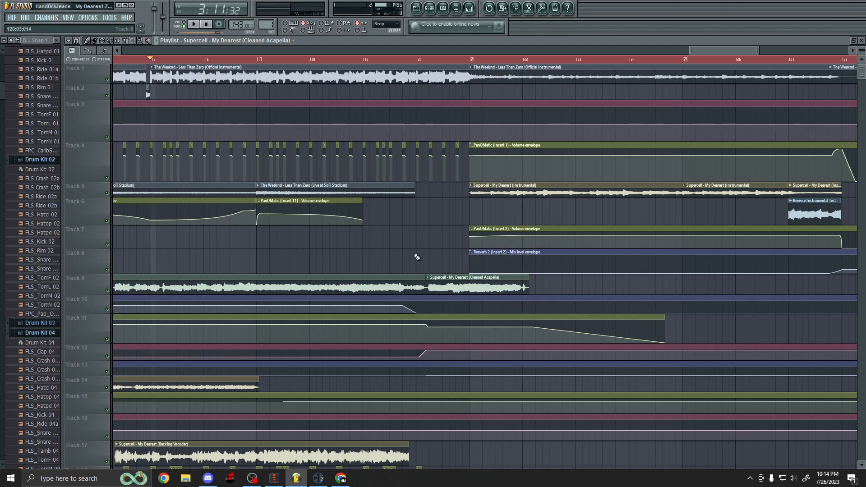
Select The Weeknd - Less Than Zero (Official Instrumental) clip on Track 1 and switch to the Draw tool.
scroll(595, 64, "down", 2)
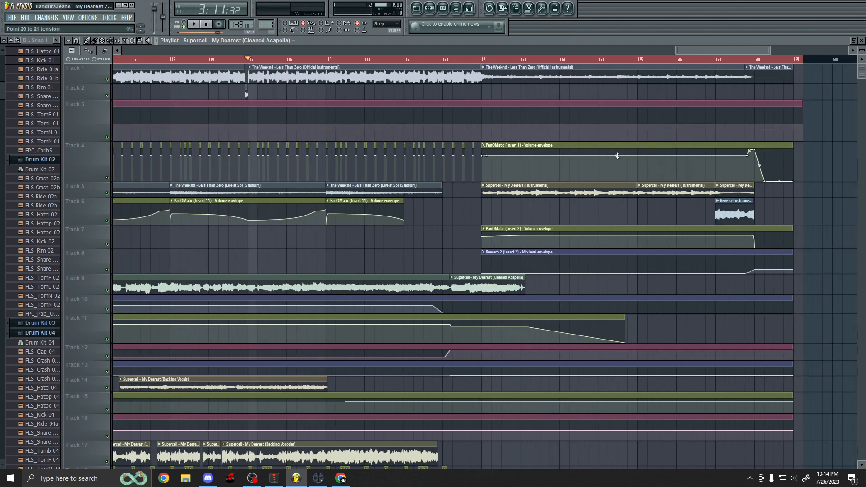
scroll(474, 163, "down", 1)
scroll(641, 171, "up", 1)
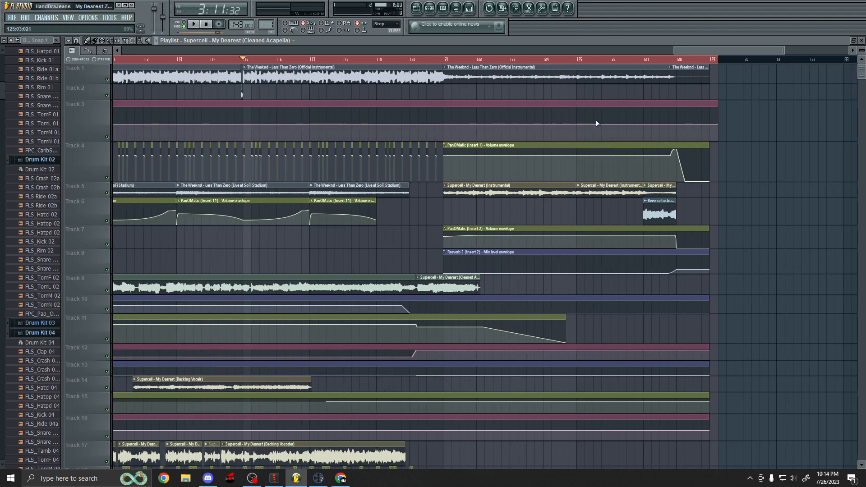
scroll(672, 122, "up", 2)
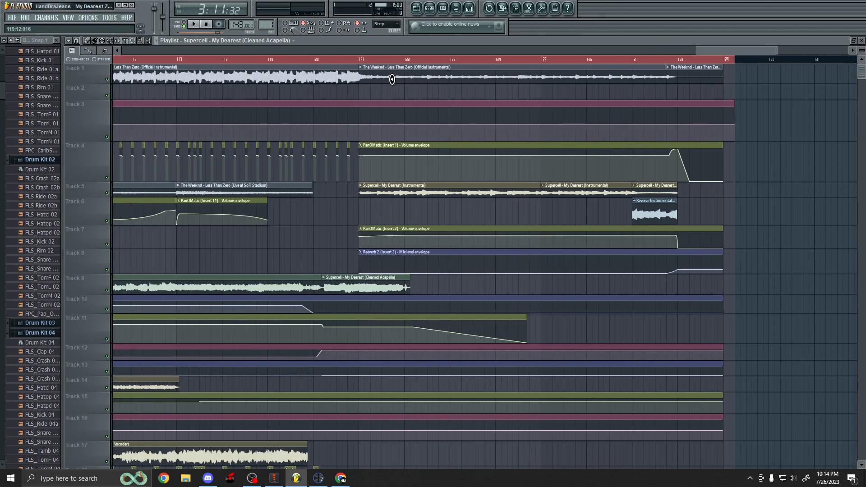
left_click(377, 77)
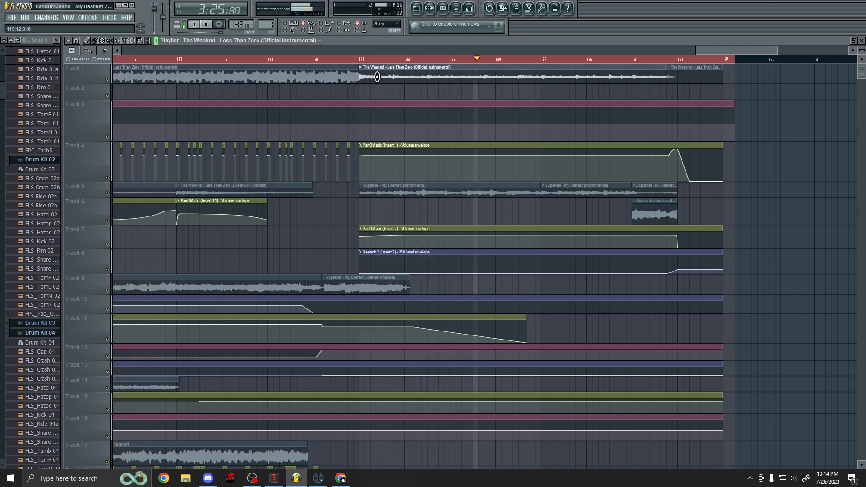
left_click(88, 41)
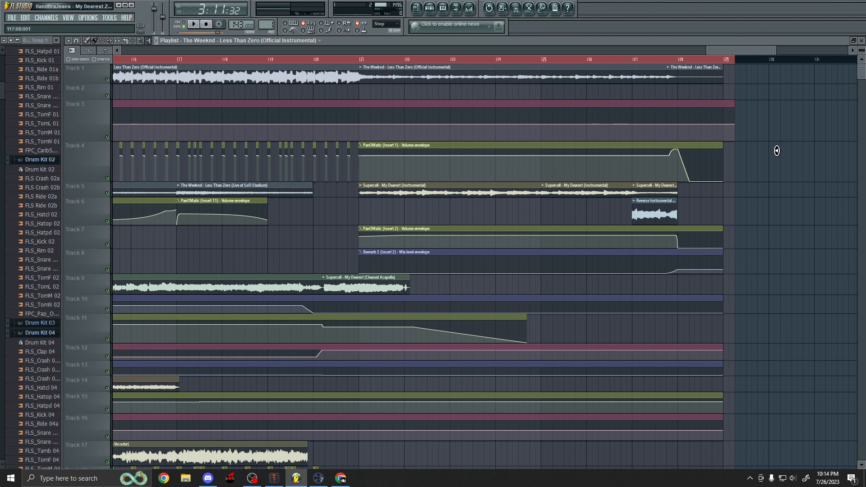
Mute Tracks 5 and 6, play the section from around bar 121, then stop.
scroll(708, 134, "up", 3)
scroll(607, 267, "down", 2)
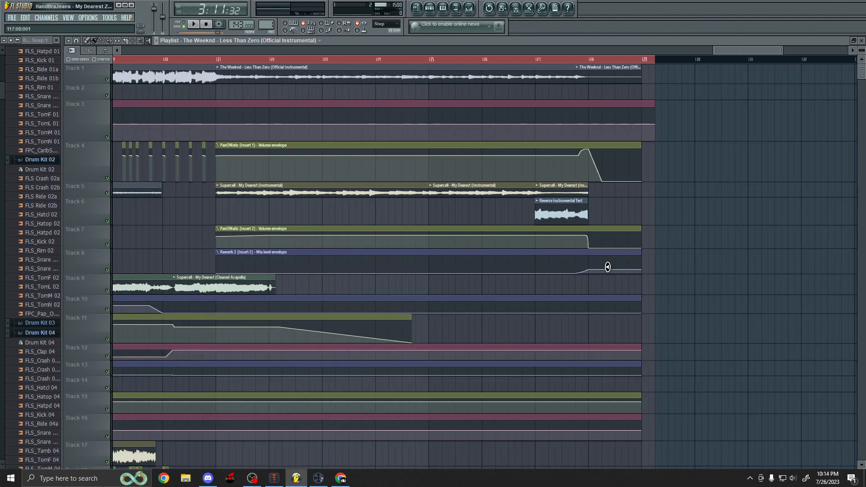
scroll(636, 258, "down", 3)
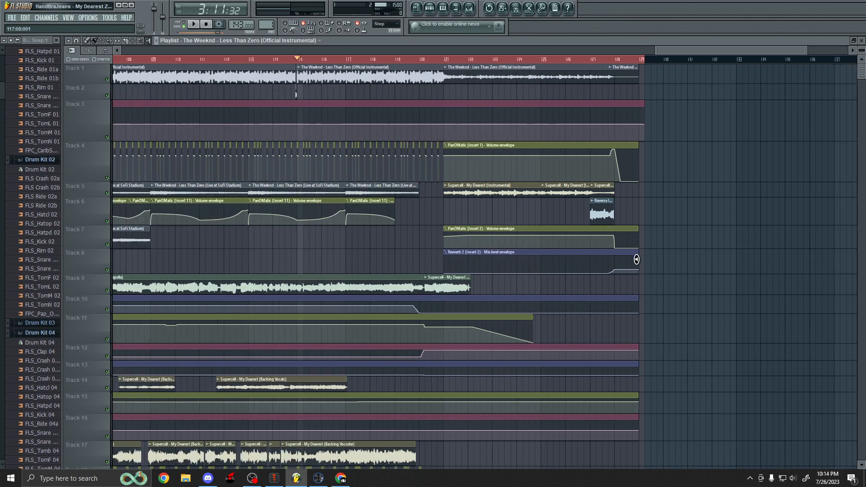
scroll(612, 224, "up", 4)
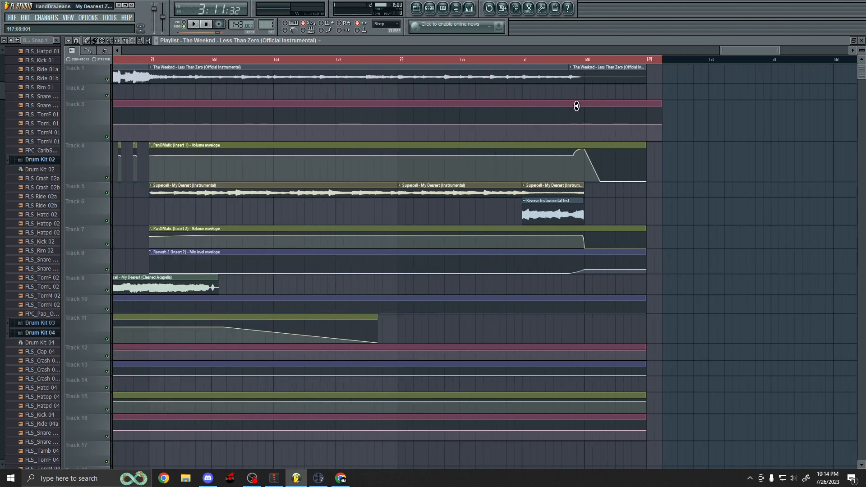
scroll(577, 105, "up", 3)
left_click(397, 59)
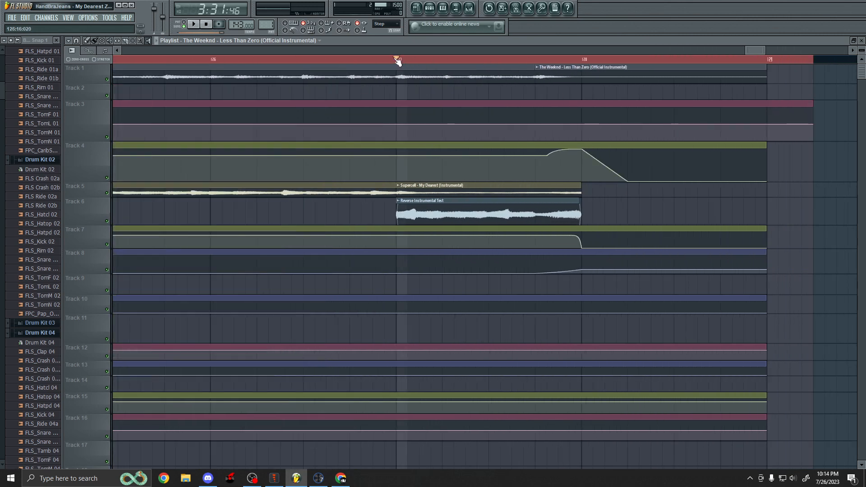
left_click(107, 221)
left_click(107, 193)
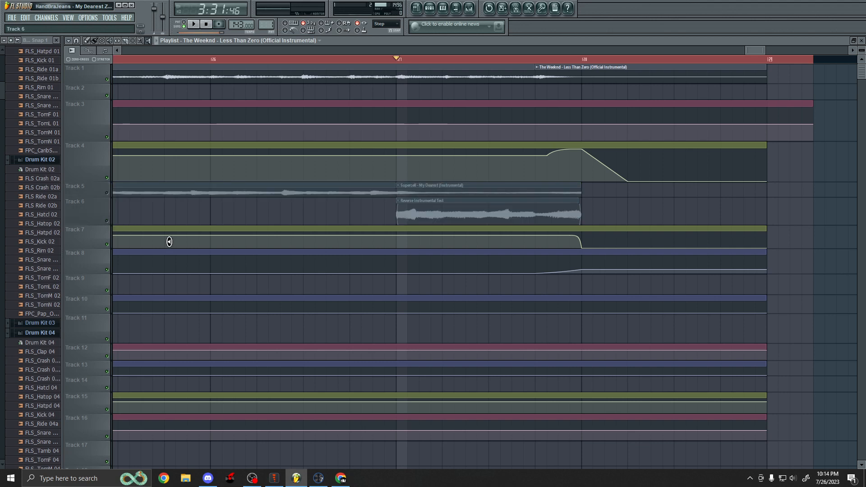
scroll(228, 305, "down", 5)
scroll(228, 304, "down", 6)
key("space")
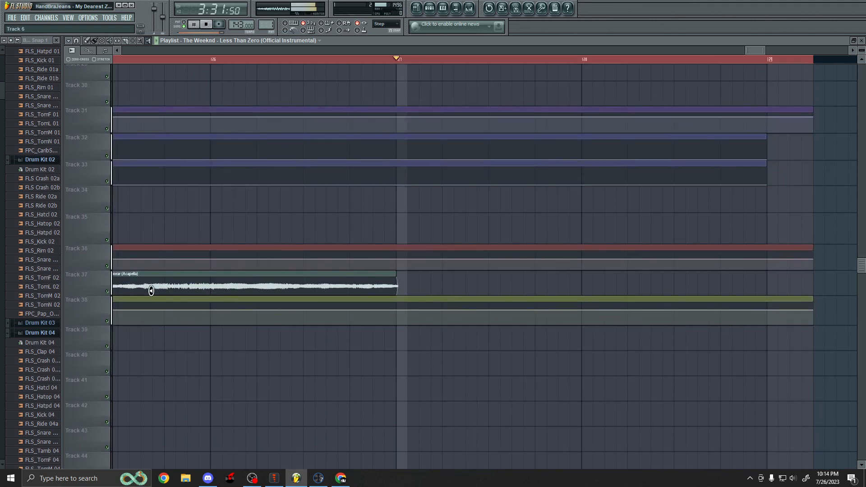
scroll(219, 291, "up", 3)
scroll(220, 291, "up", 8)
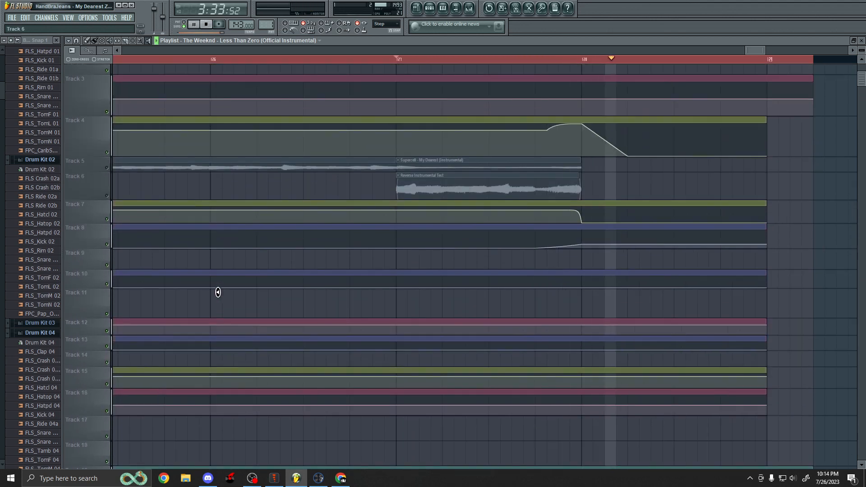
key("space")
Unmute Tracks 5 and 6.
left_click(107, 193)
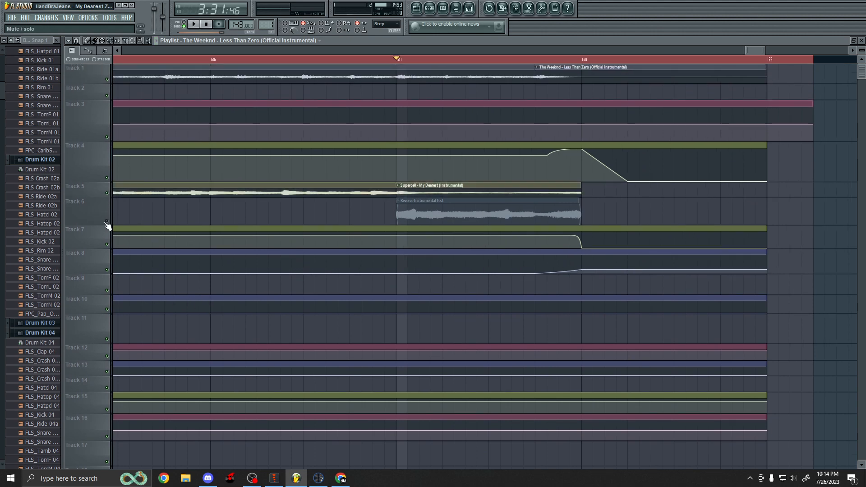
left_click(107, 221)
scroll(639, 148, "down", 2)
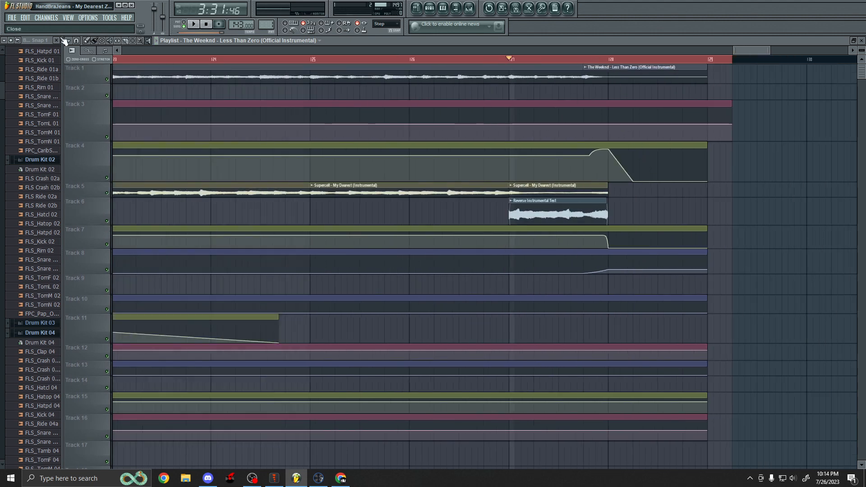
scroll(379, 170, "down", 5)
Start playback and select the Supercell - My Dearest (Instrumental) clip on Track 5.
scroll(361, 166, "left", 3)
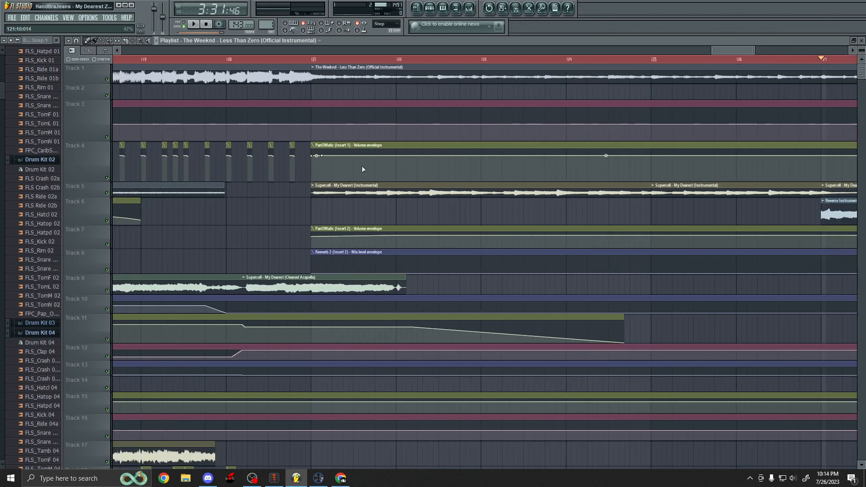
scroll(359, 171, "down", 2)
scroll(351, 175, "down", 2)
scroll(300, 215, "down", 5)
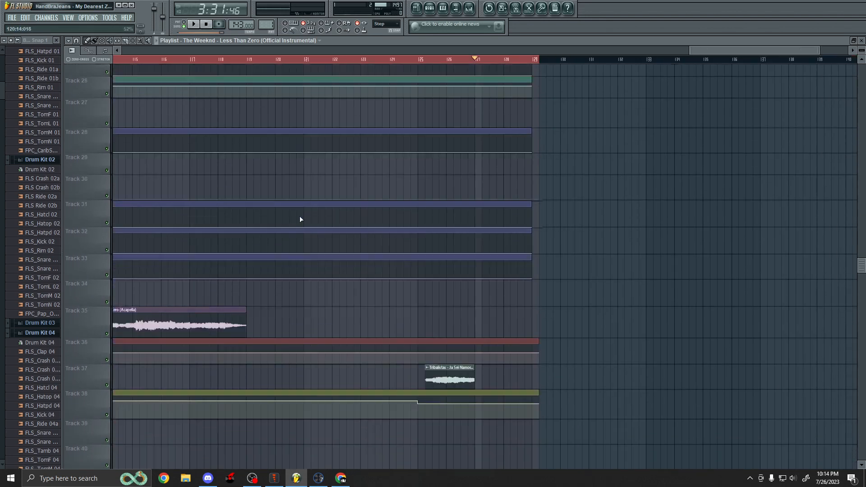
scroll(286, 241, "up", 10)
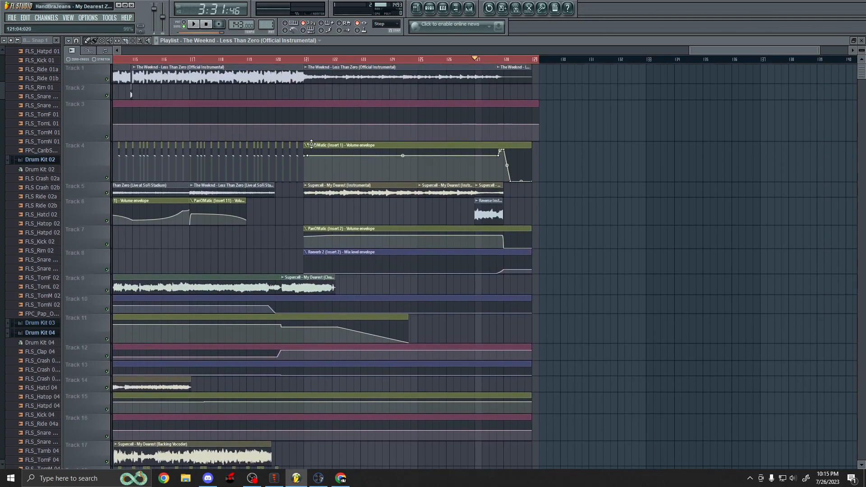
scroll(308, 96, "up", 4)
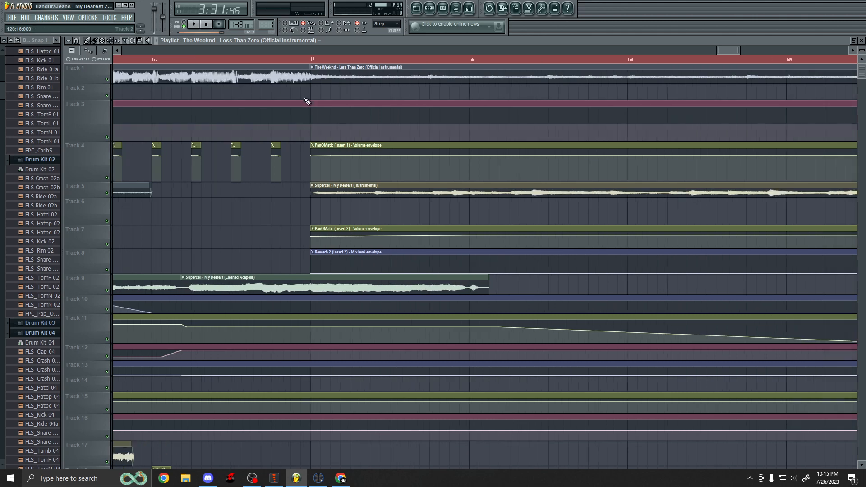
left_click(149, 41)
left_click(319, 193)
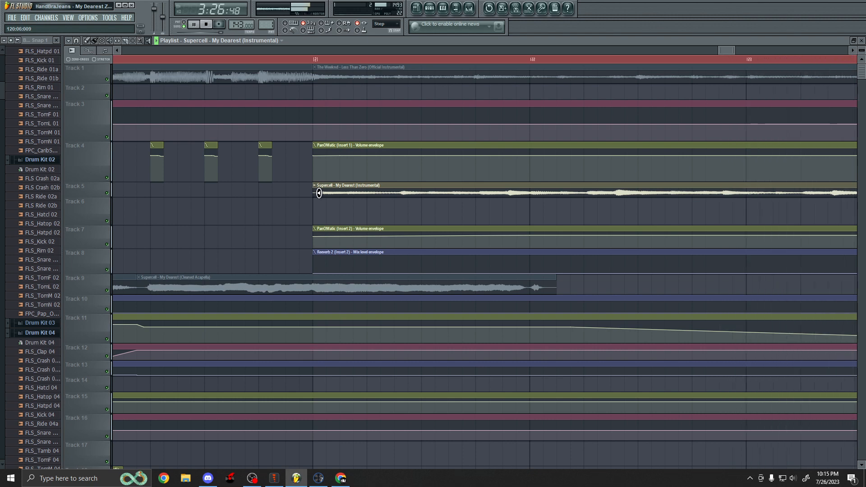
Play back the section around the instrumental's start, stop, and review the ending clips.
scroll(310, 195, "down", 4)
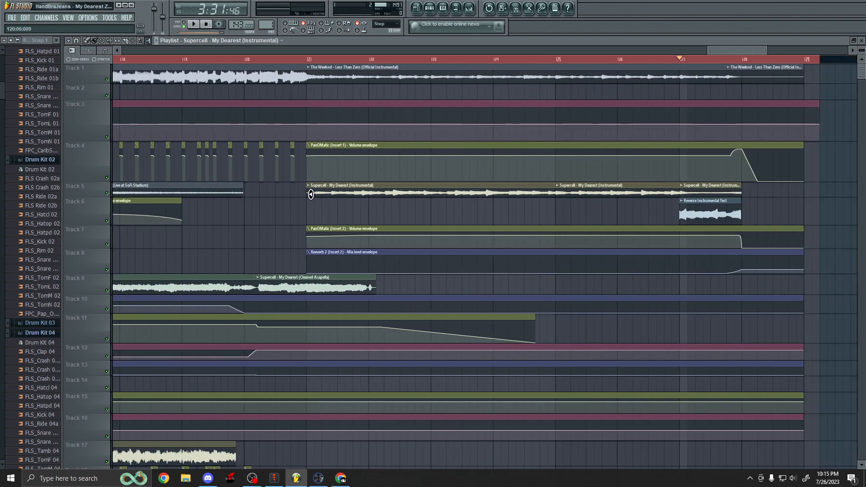
scroll(310, 195, "up", 2)
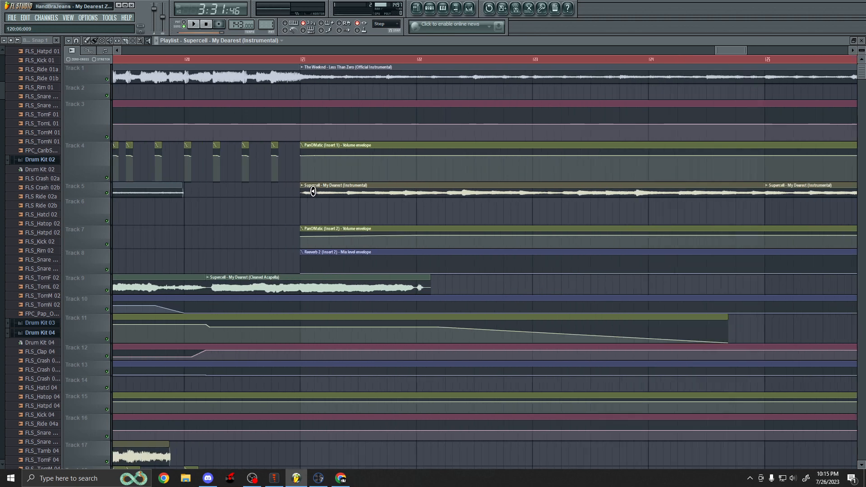
scroll(317, 99, "up", 2)
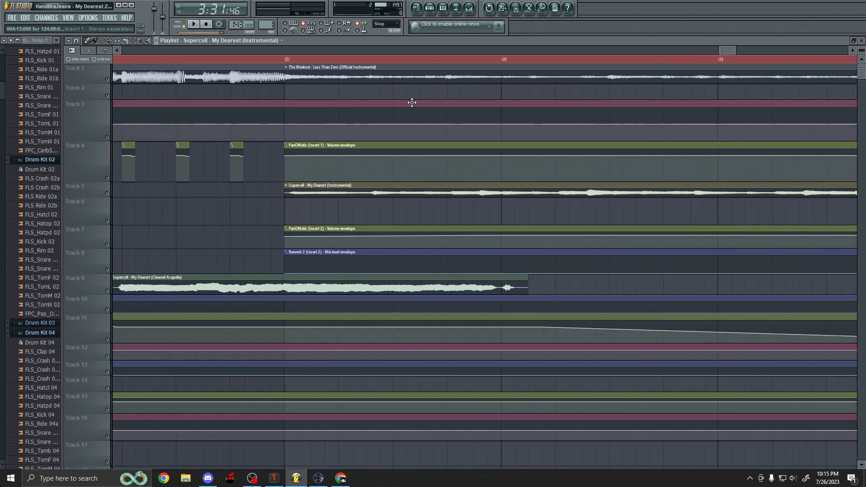
scroll(325, 82, "down", 2)
scroll(325, 82, "down", 1)
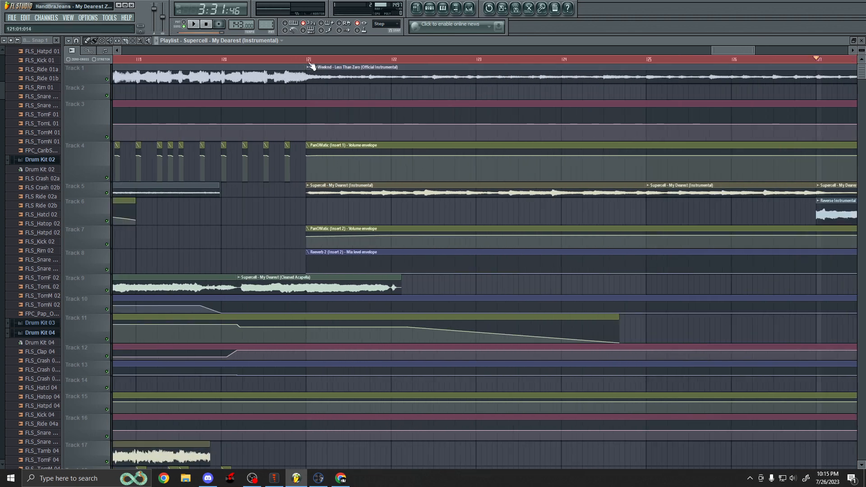
scroll(316, 222, "down", 2)
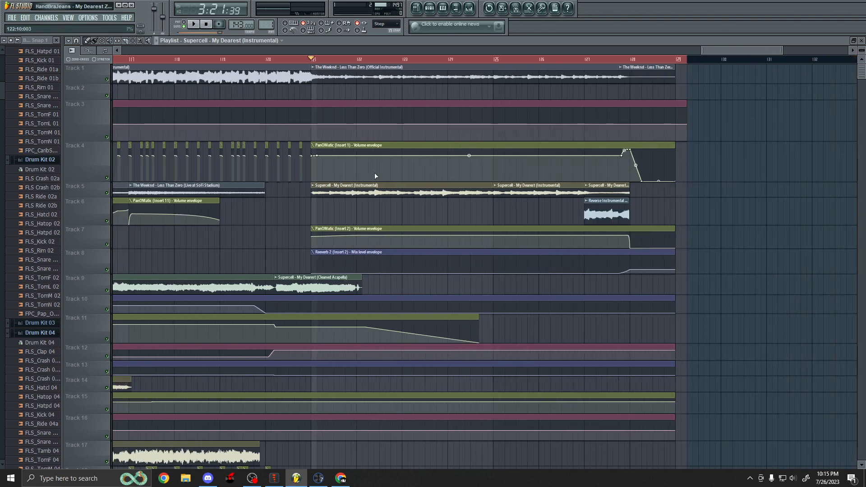
scroll(446, 216, "up", 1)
scroll(637, 206, "up", 2)
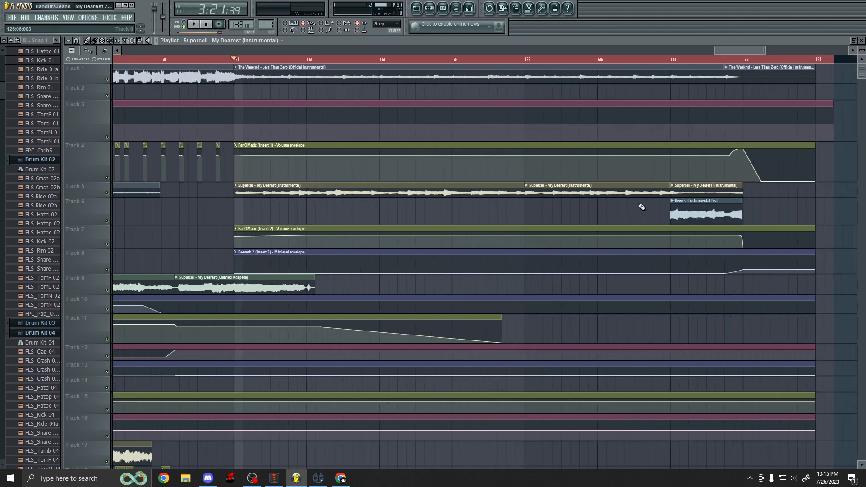
scroll(581, 180, "down", 3)
key("space")
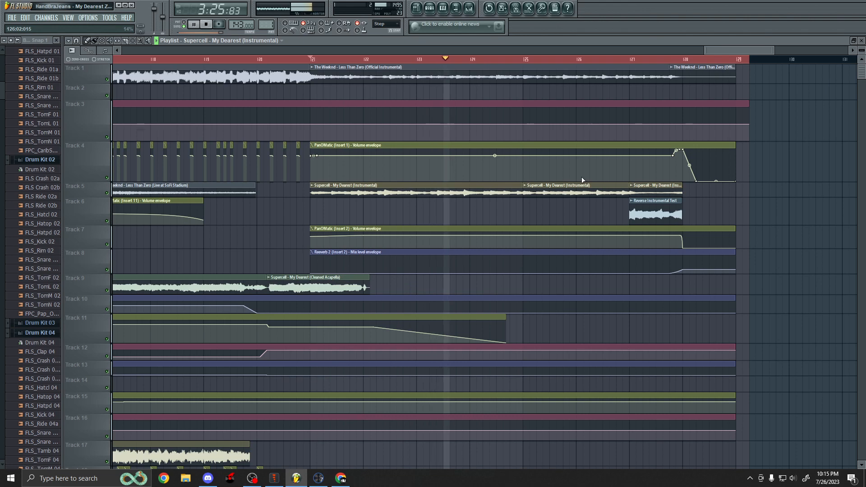
key("space")
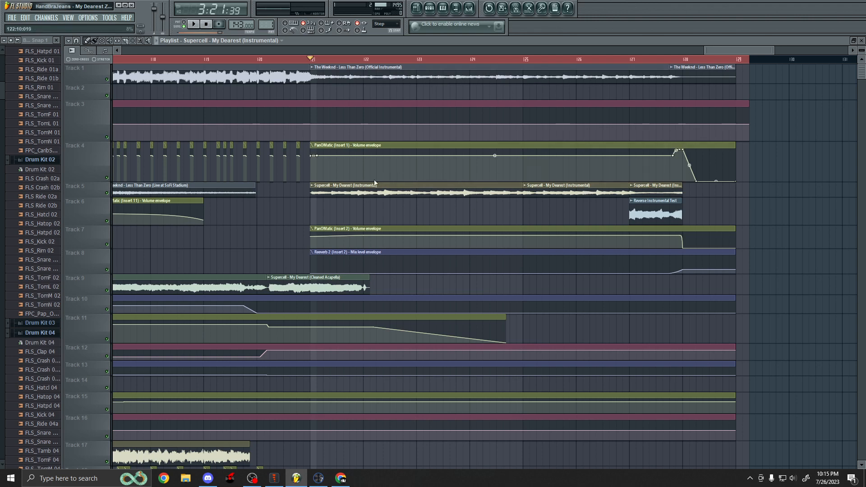
scroll(329, 189, "down", 2)
scroll(292, 212, "up", 2)
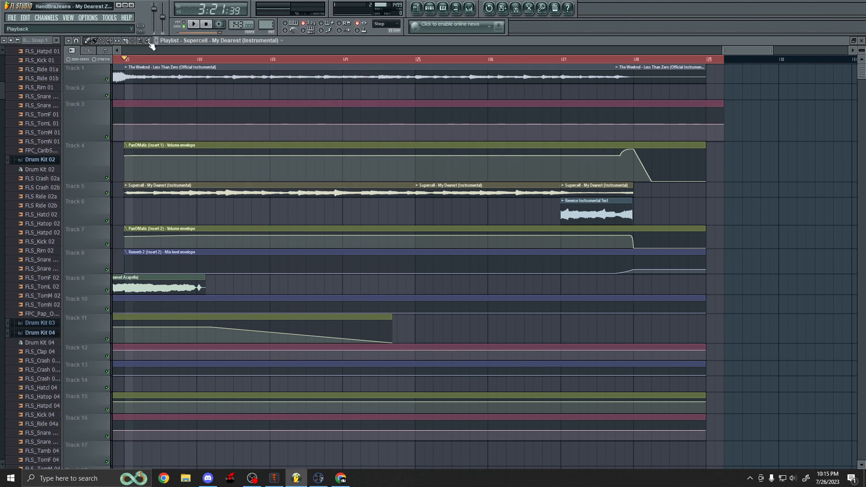
scroll(598, 218, "up", 3)
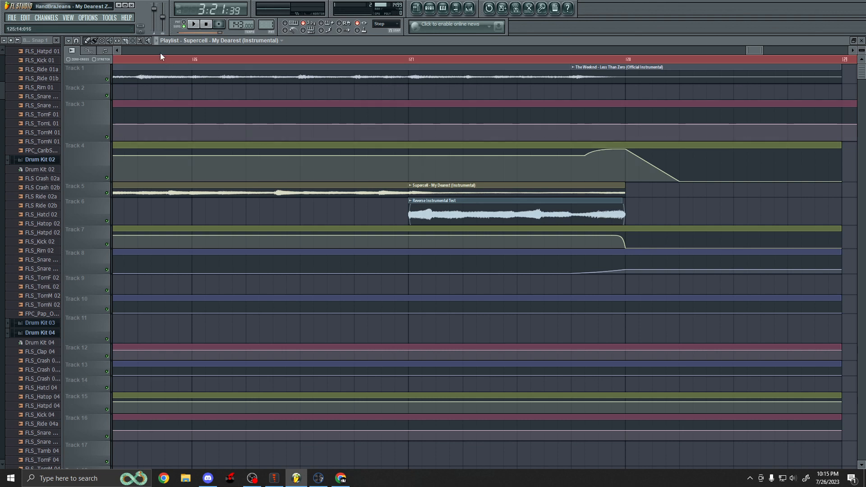
scroll(538, 210, "down", 2)
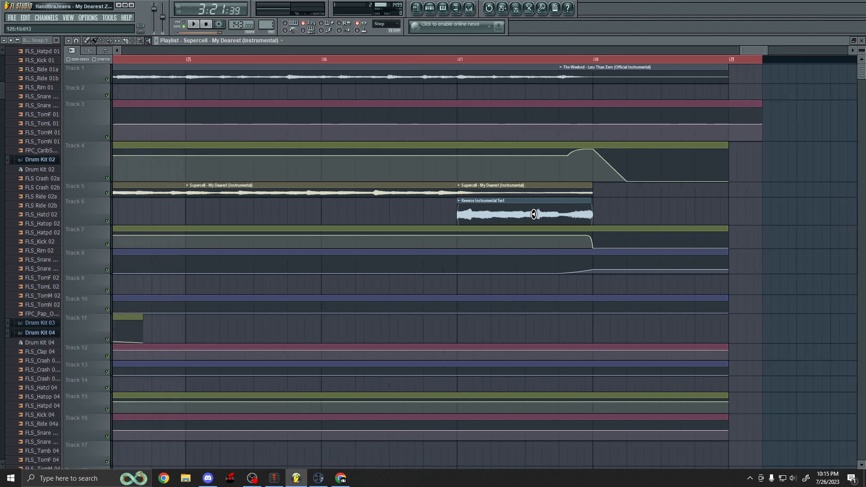
scroll(566, 214, "down", 4)
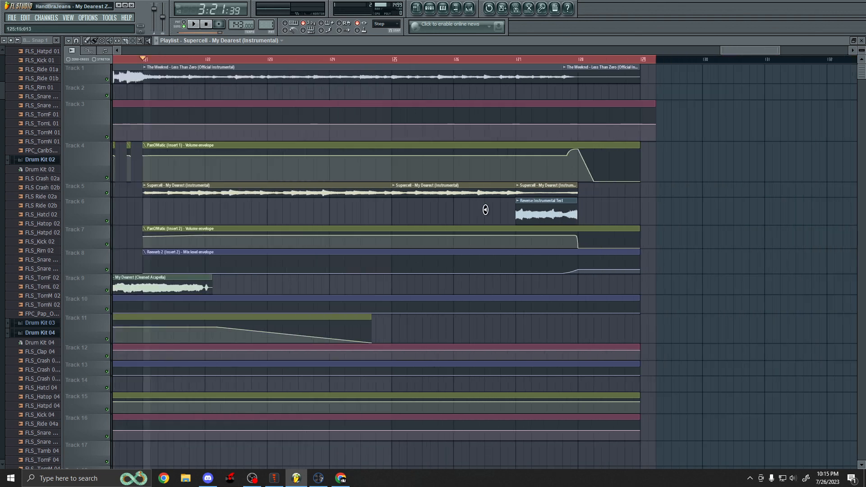
Select the Reverse Instrumental Test clip on Track 6.
scroll(640, 227, "up", 3)
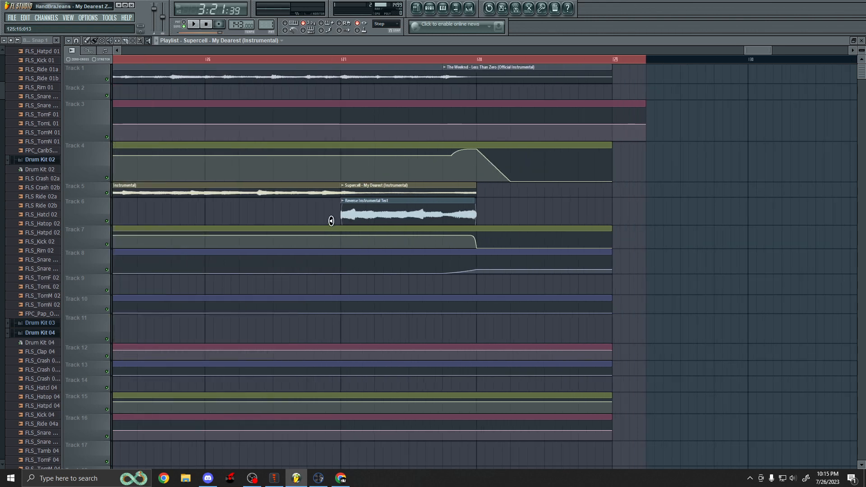
left_click(355, 214)
scroll(456, 212, "down", 3)
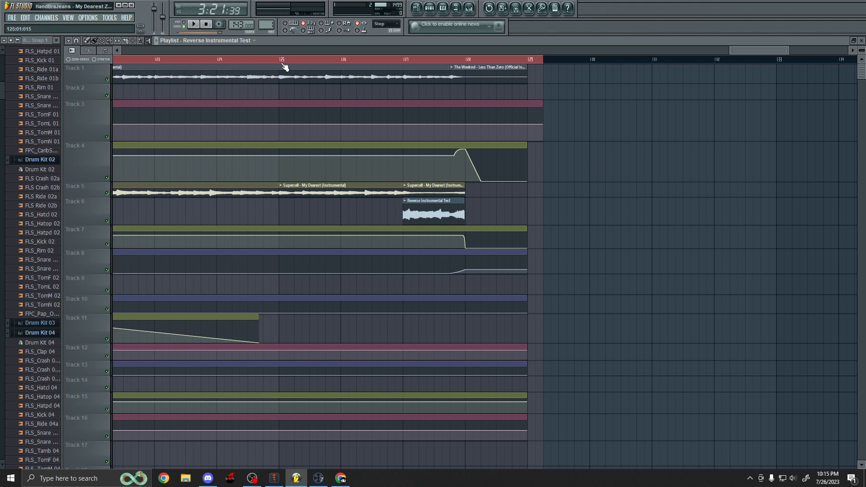
Set the playhead before the ending section, play it back while viewing the lower tracks, then stop.
left_click(280, 66)
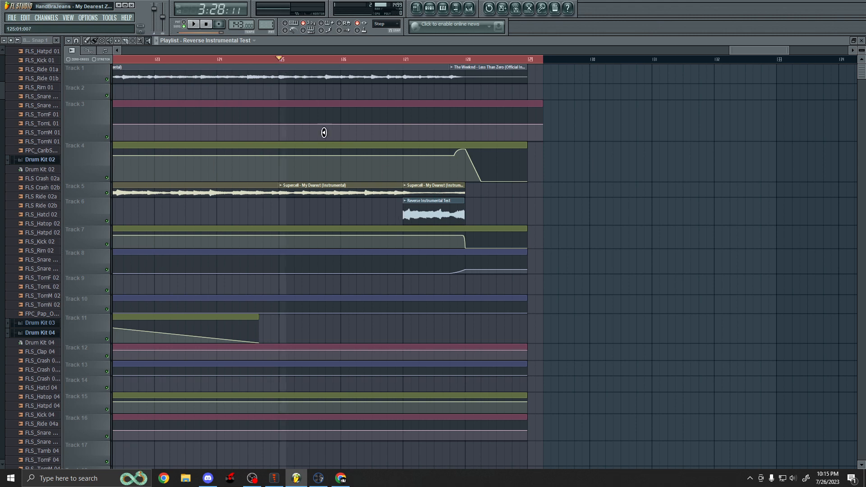
scroll(457, 193, "down", 1)
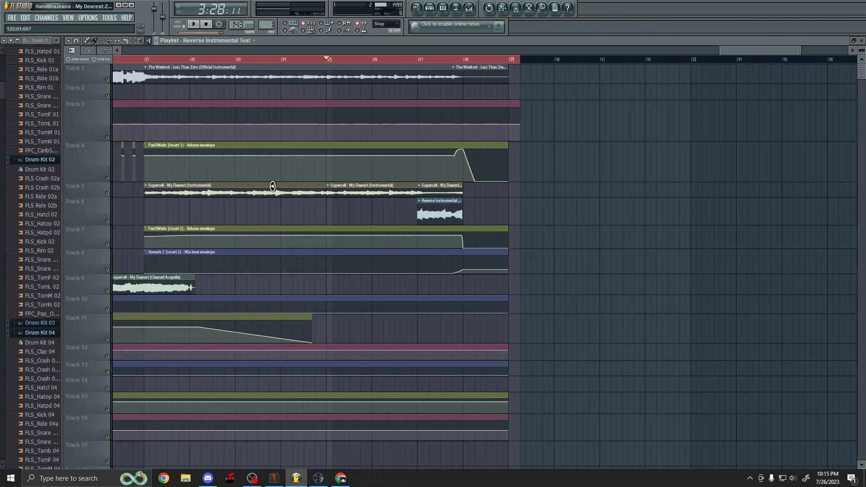
scroll(383, 193, "up", 3)
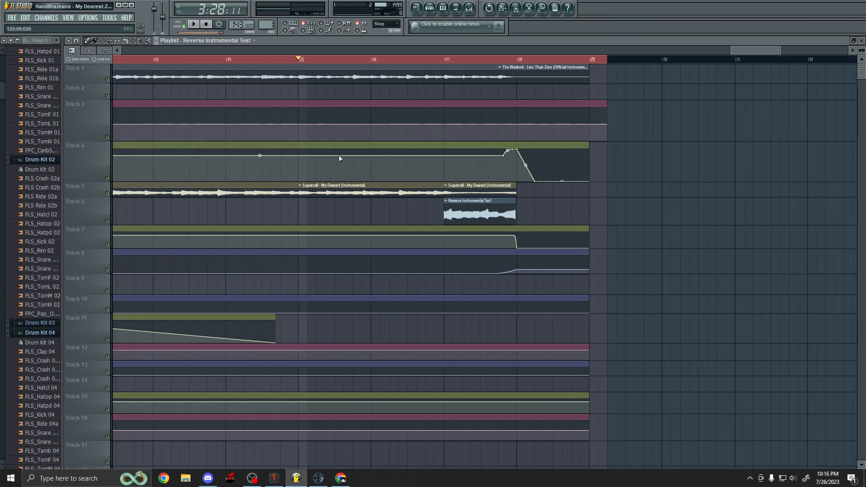
scroll(349, 169, "down", 5)
scroll(232, 267, "down", 4)
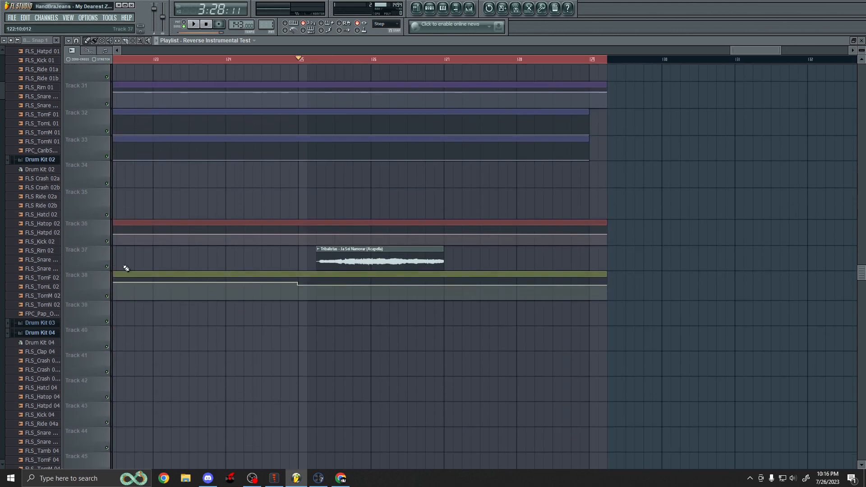
key("space")
scroll(238, 270, "up", 10)
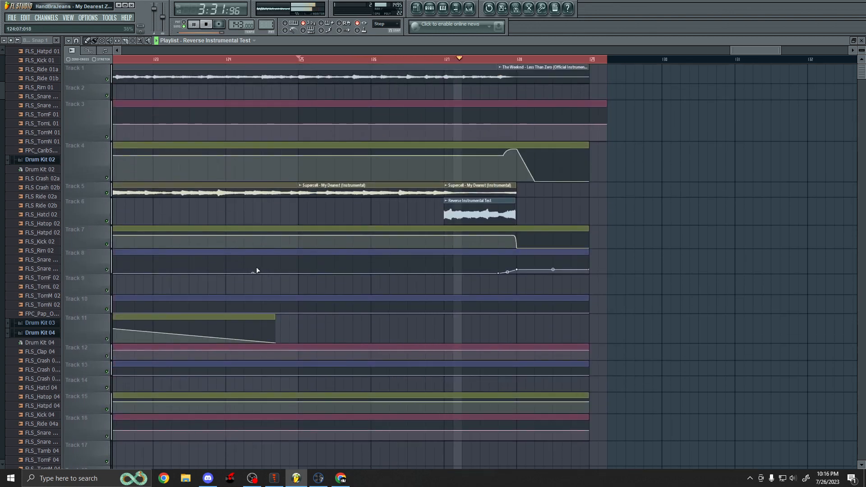
key("space")
Start playback and select the Tribalistas - Ja Sei Namorar (Acapella) clip on Track 37.
scroll(255, 271, "down", 8)
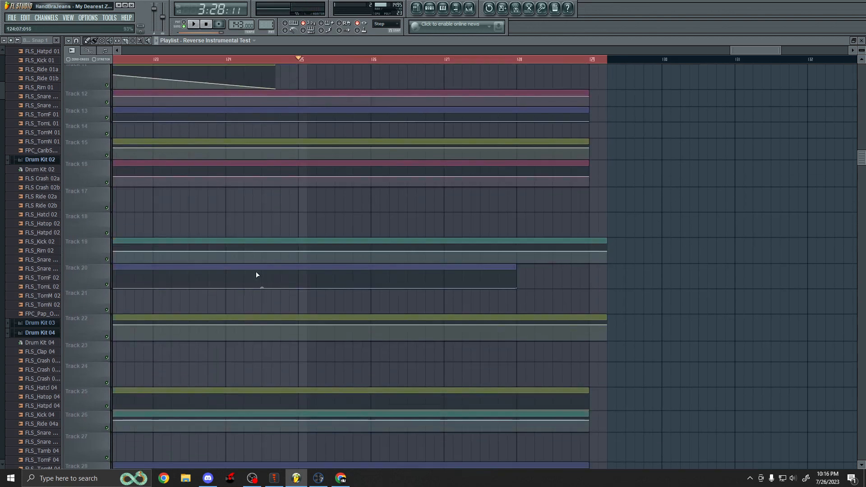
scroll(187, 292, "down", 2)
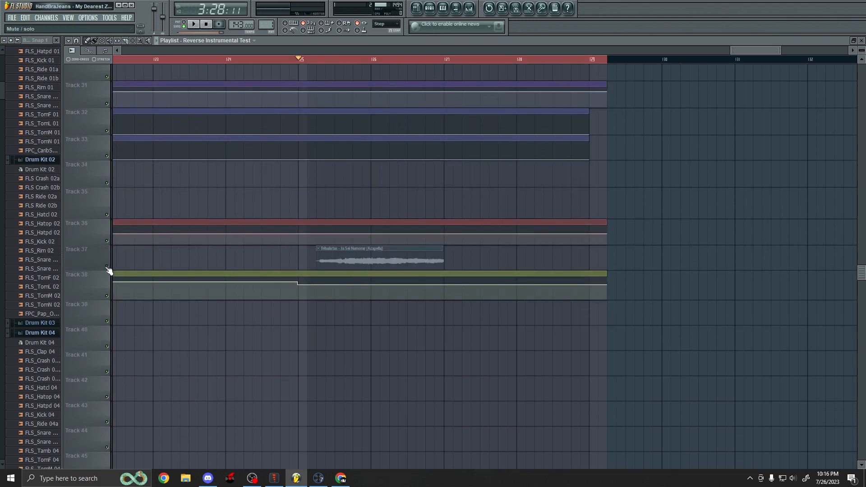
scroll(293, 287, "up", 3)
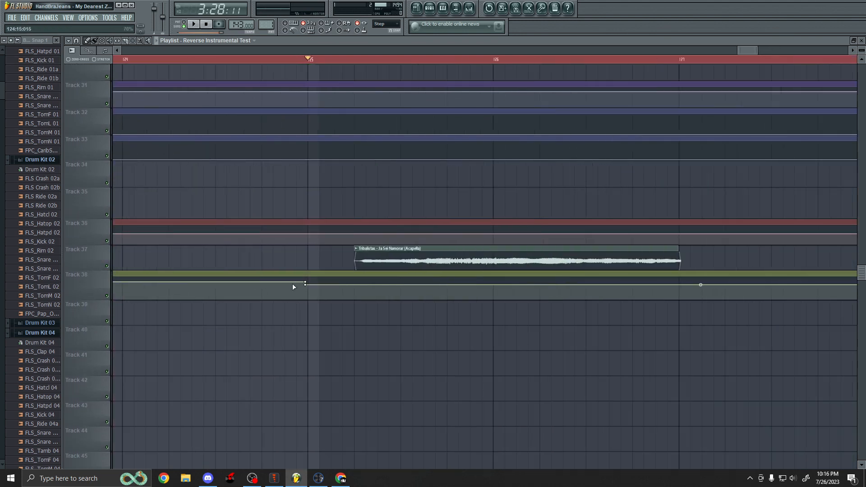
left_click(152, 41)
left_click(356, 255)
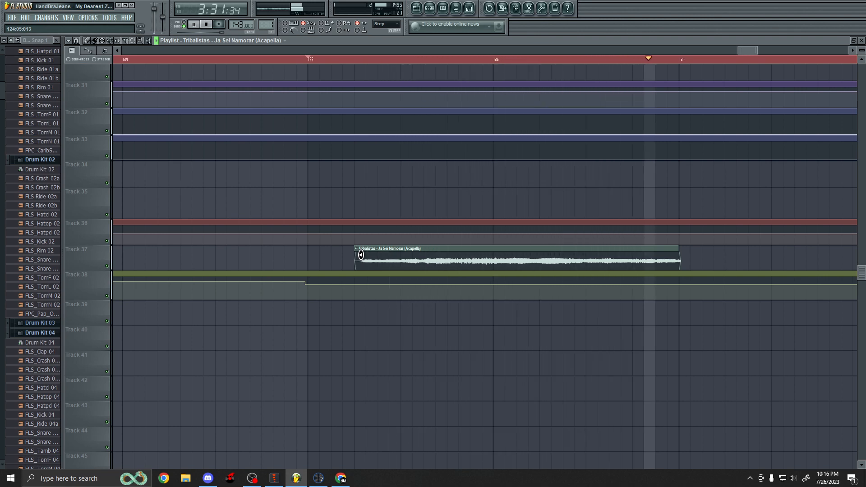
Scroll through the tracks of the song's final section to review its clips and envelopes.
scroll(435, 247, "down", 5)
scroll(436, 247, "up", 10)
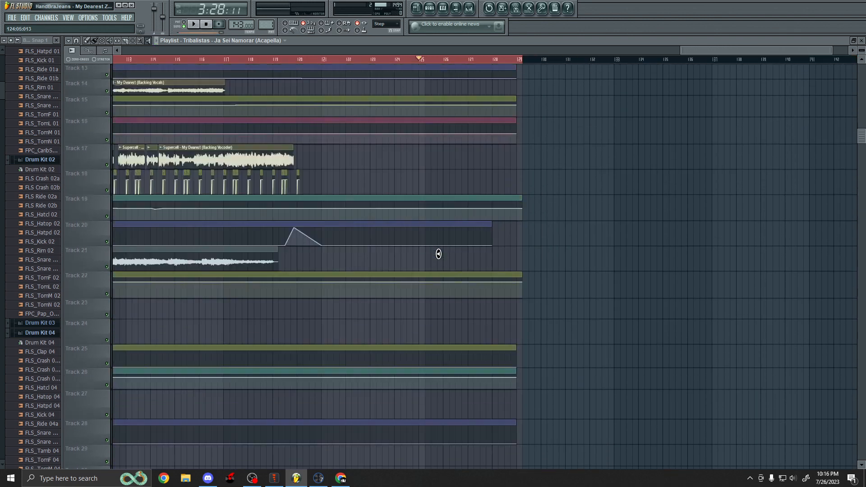
scroll(377, 137, "up", 3)
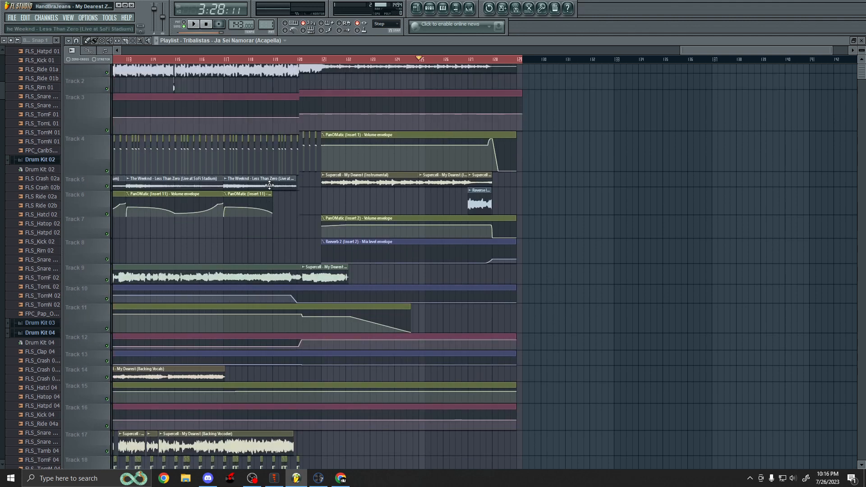
scroll(433, 91, "down", 3)
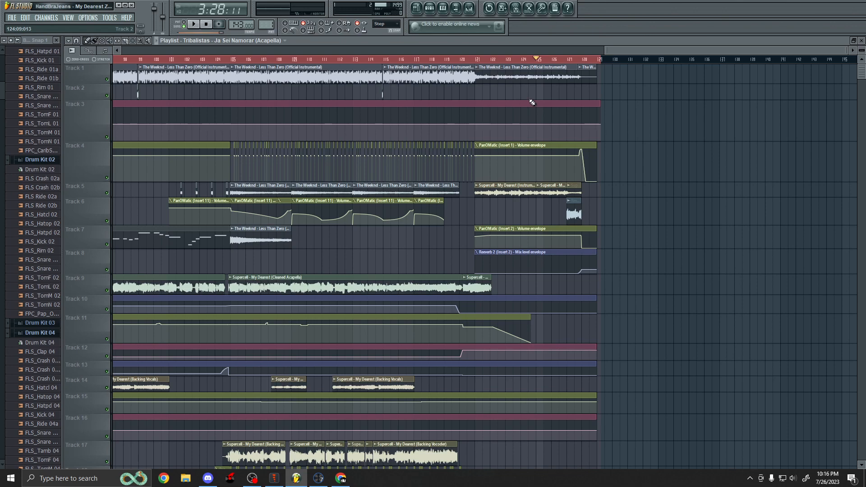
scroll(532, 102, "down", 10)
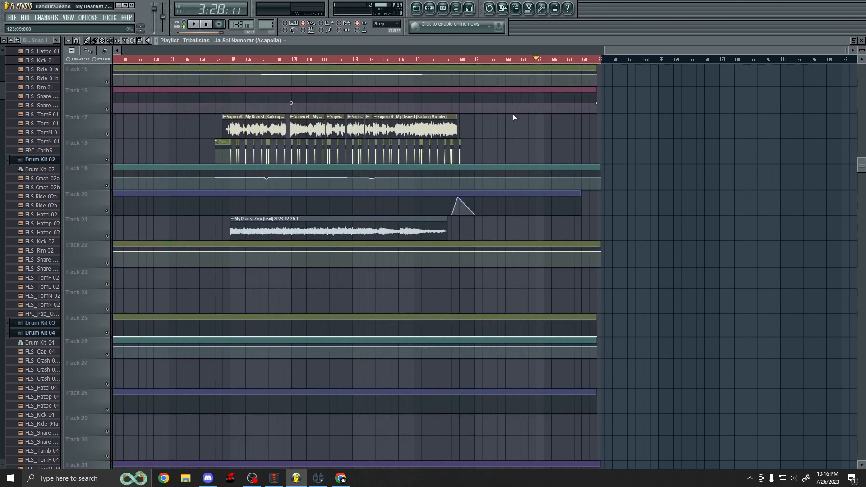
scroll(561, 319, "down", 2)
scroll(567, 379, "up", 5)
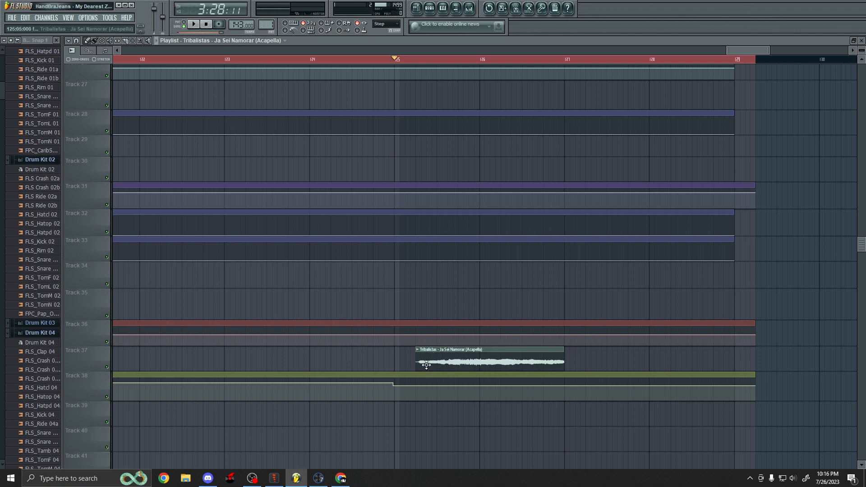
scroll(159, 58, "down", 3)
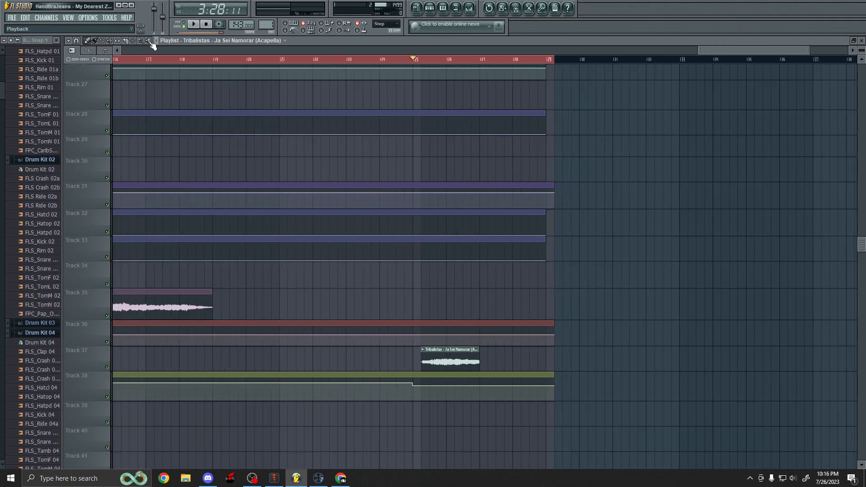
scroll(372, 245, "up", 15)
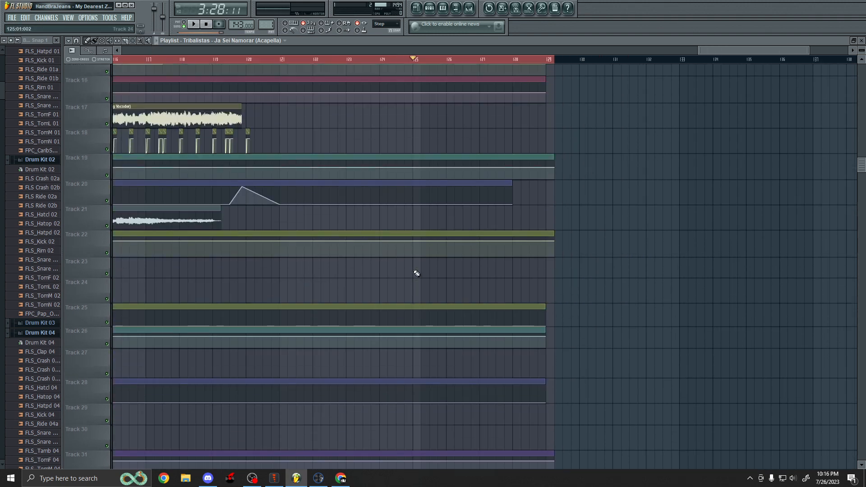
scroll(471, 123, "down", 2)
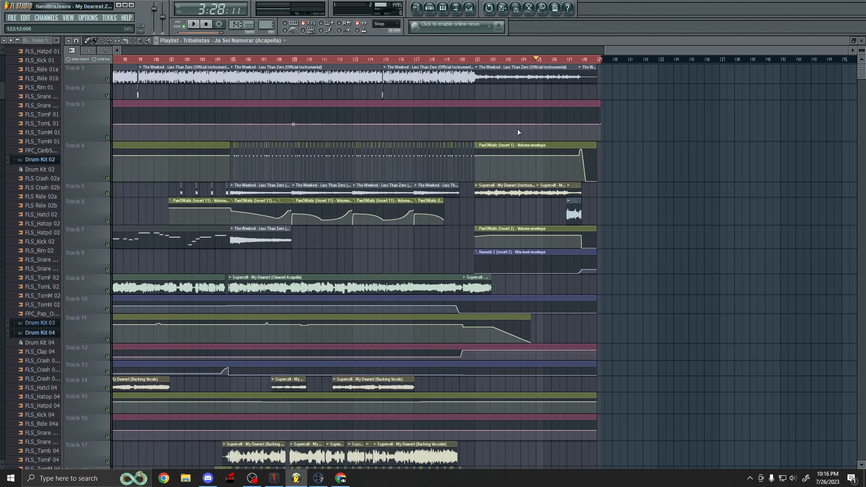
scroll(574, 135, "down", 14)
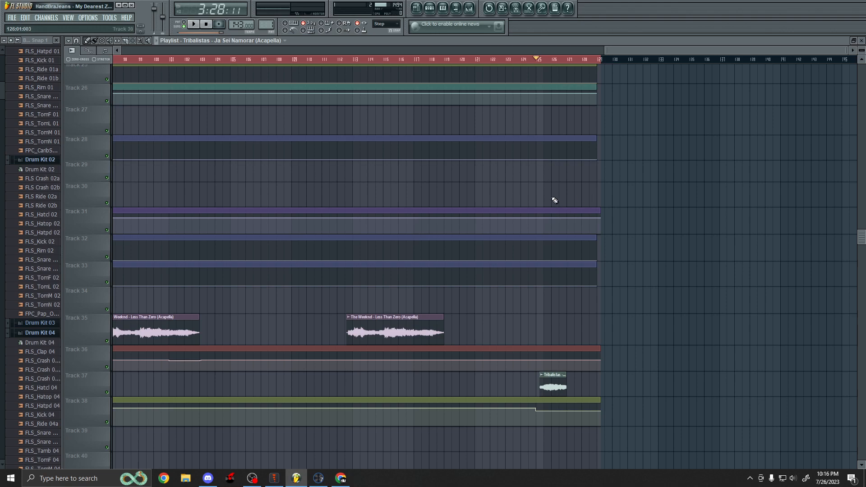
scroll(552, 197, "up", 9)
scroll(586, 211, "down", 2)
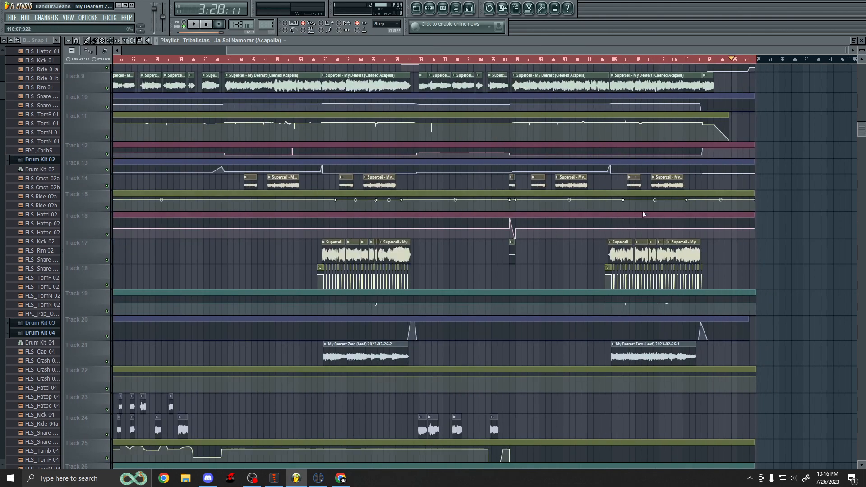
scroll(643, 215, "down", 8)
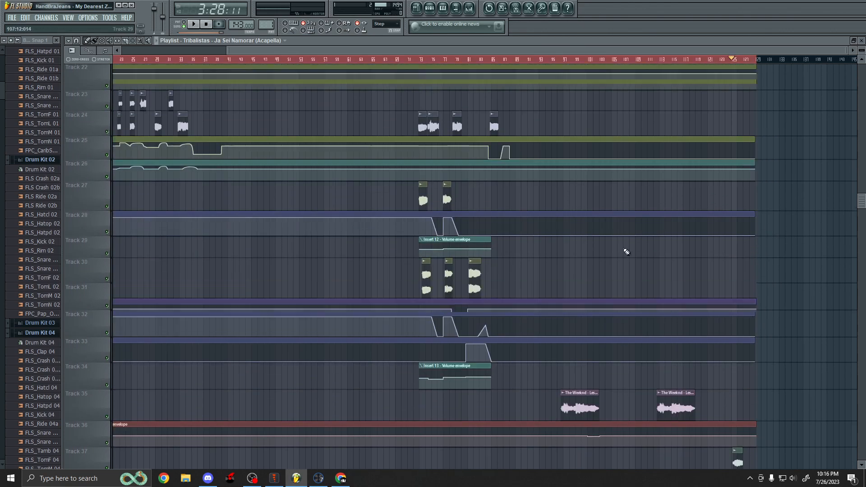
scroll(626, 252, "up", 3)
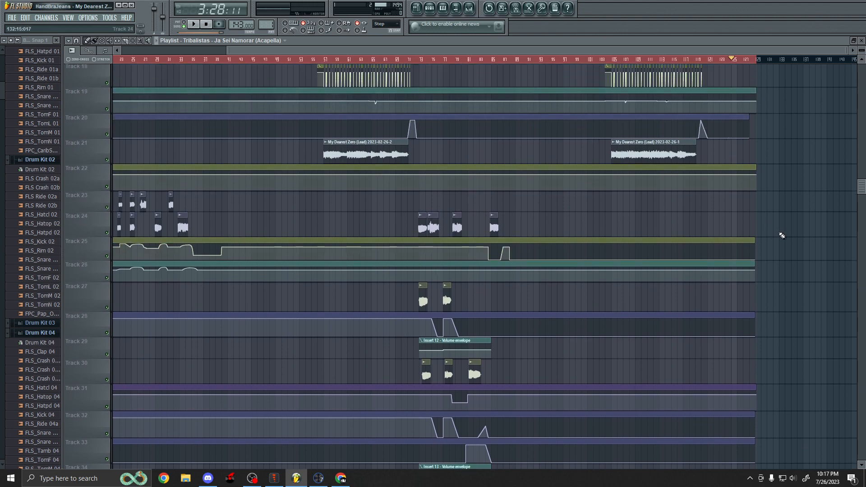
scroll(790, 243, "up", 5)
scroll(720, 234, "down", 8)
scroll(668, 247, "up", 3)
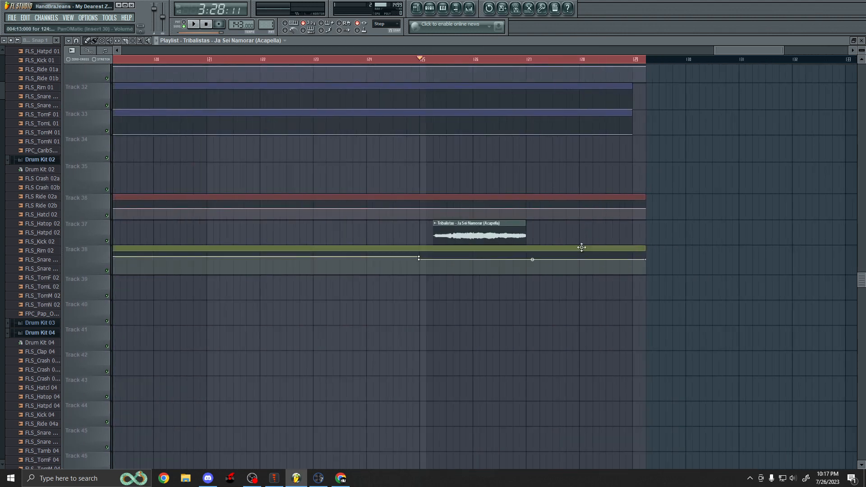
scroll(461, 259, "up", 15)
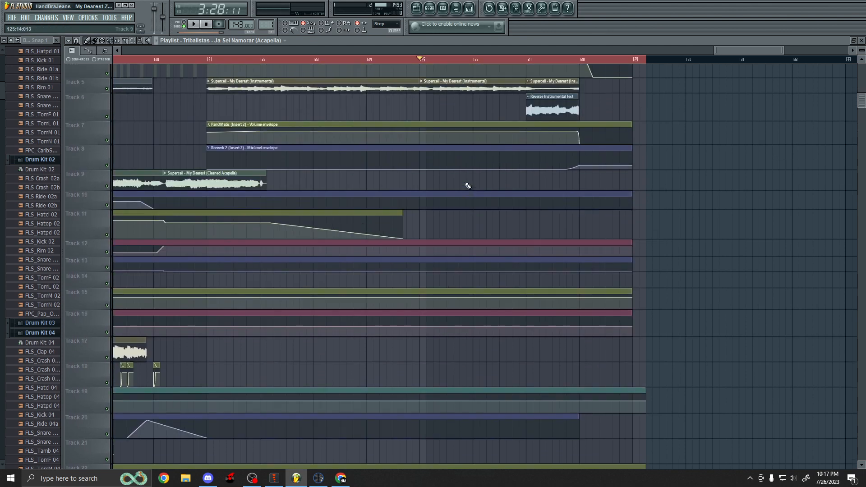
scroll(467, 185, "up", 2)
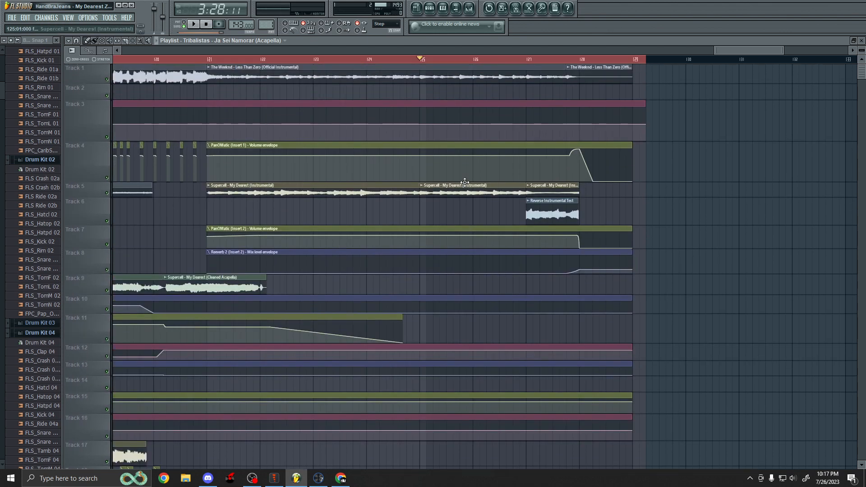
scroll(465, 182, "down", 13)
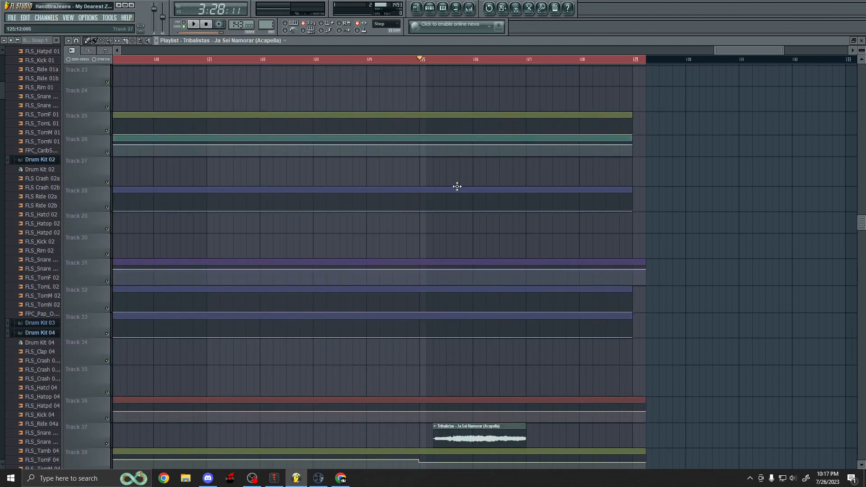
scroll(453, 205, "up", 13)
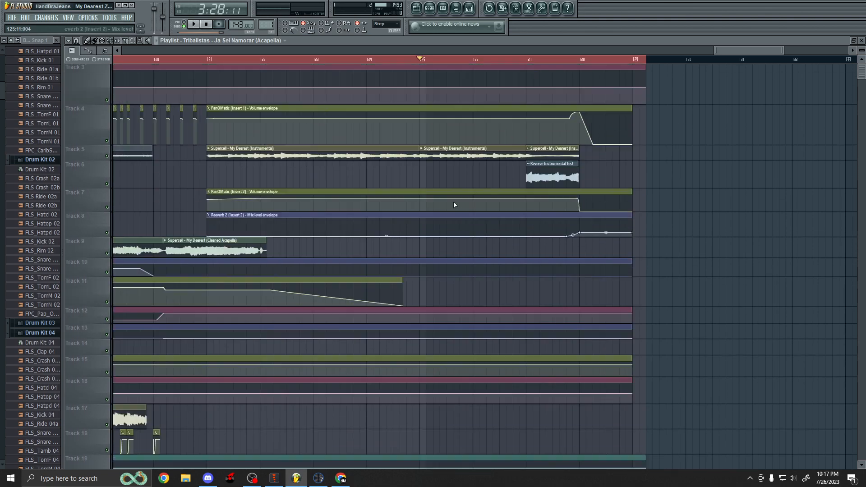
Review the clips and automation envelopes across all tracks of the whole arrangement.
scroll(593, 226, "down", 3, "ctrl")
scroll(593, 227, "down", 5, "ctrl")
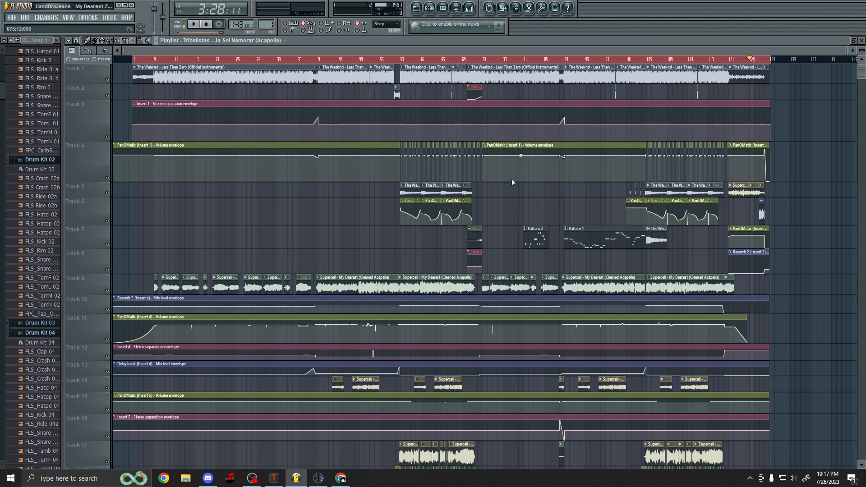
scroll(511, 180, "down", 8)
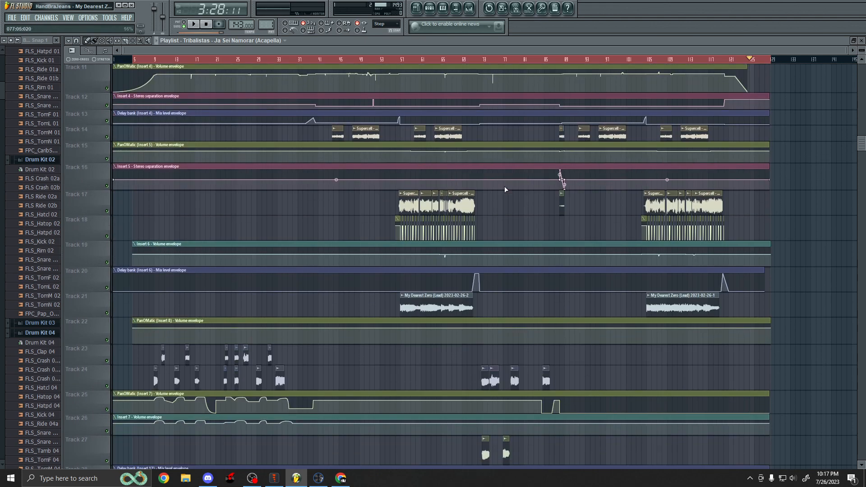
scroll(506, 188, "down", 10)
scroll(504, 203, "up", 6)
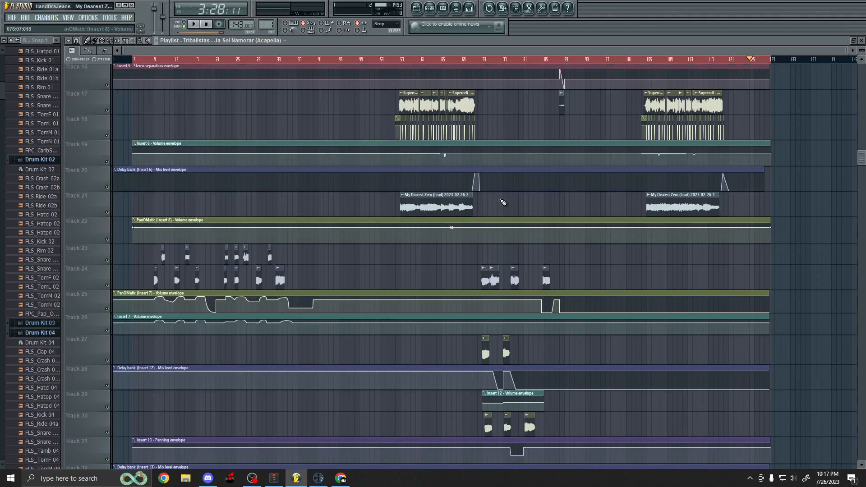
scroll(503, 203, "up", 12)
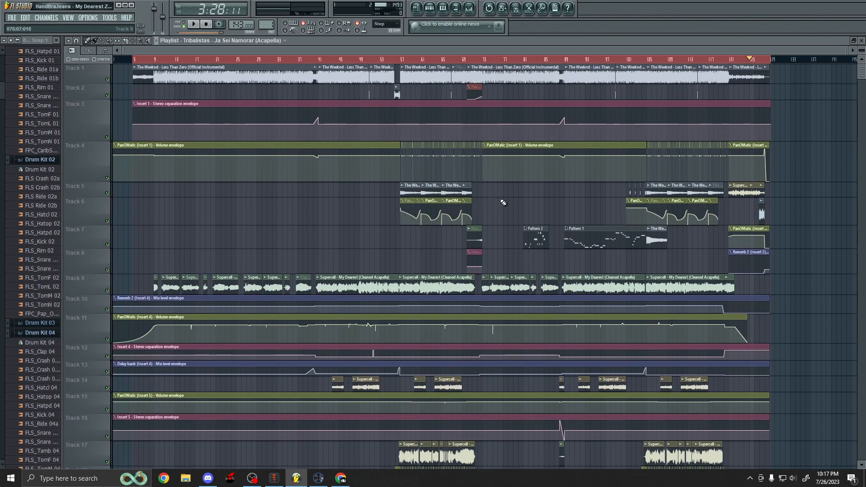
scroll(505, 203, "down", 15)
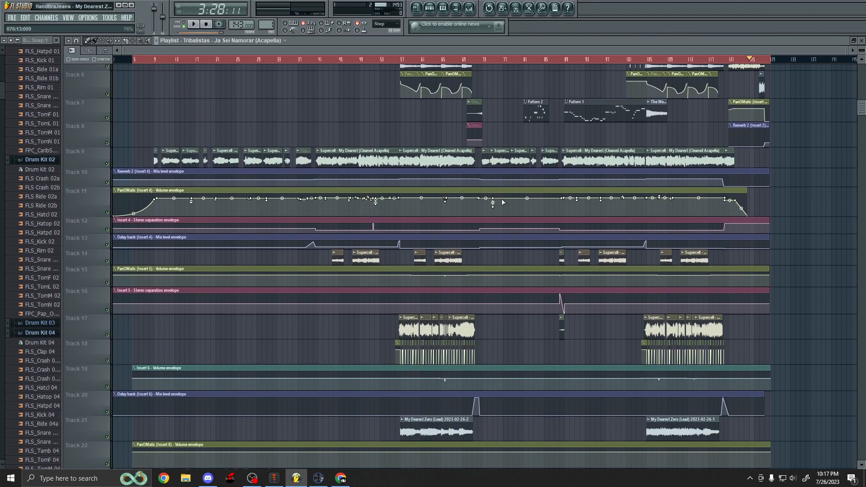
scroll(501, 202, "down", 1)
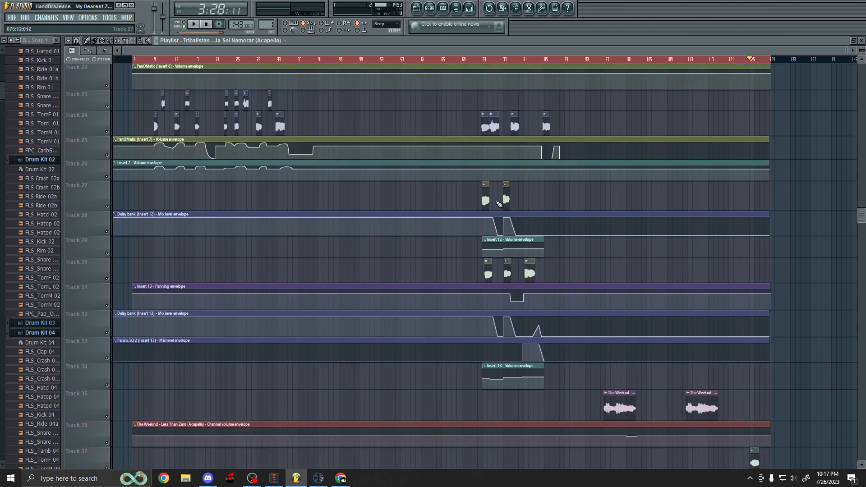
scroll(319, 217, "up", 5)
scroll(363, 249, "up", 8)
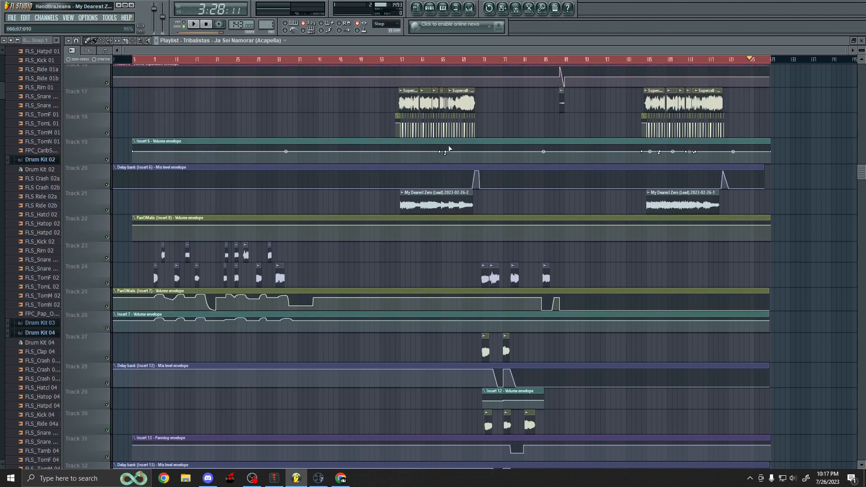
Scroll up and down through the playlist tracks once more to inspect the arrangement's clips.
scroll(435, 185, "up", 4)
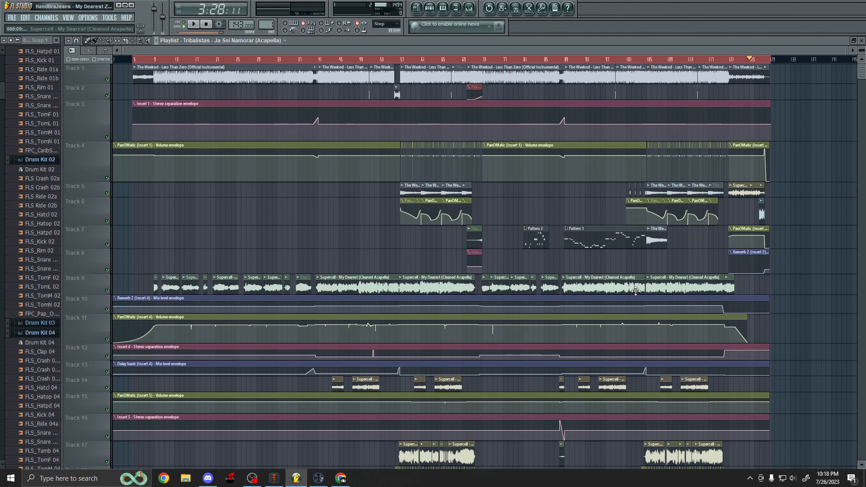
scroll(657, 279, "down", 8)
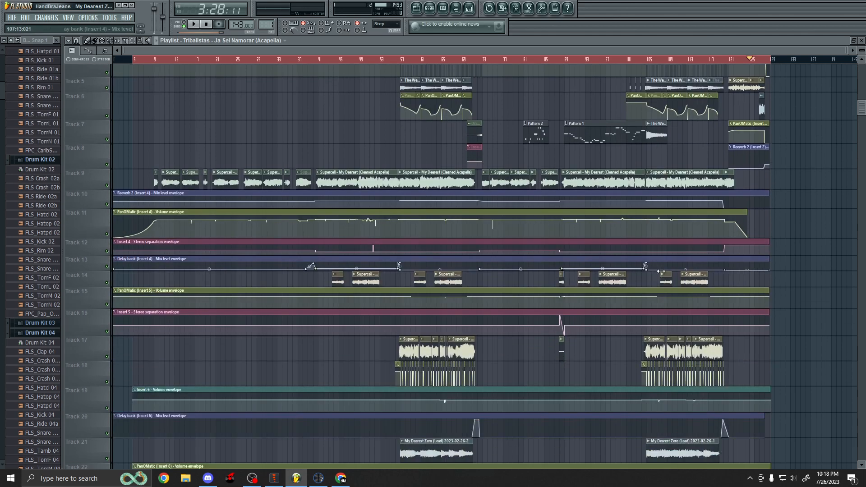
scroll(657, 265, "down", 2)
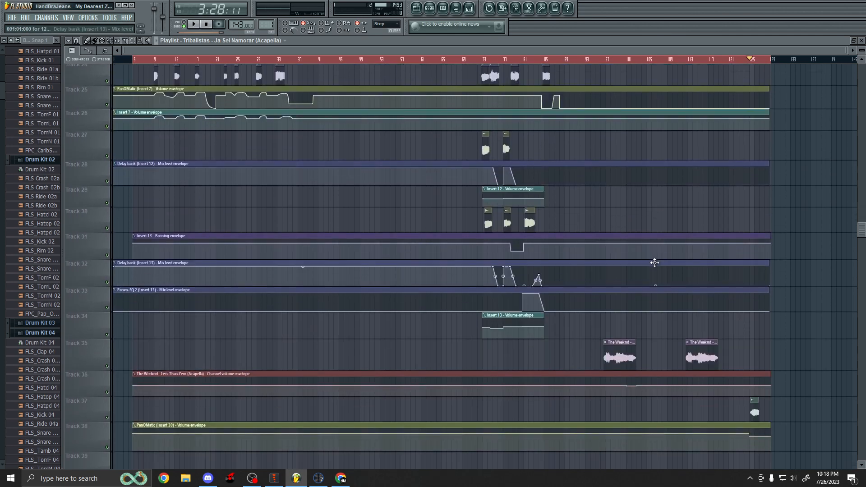
scroll(589, 284, "up", 7)
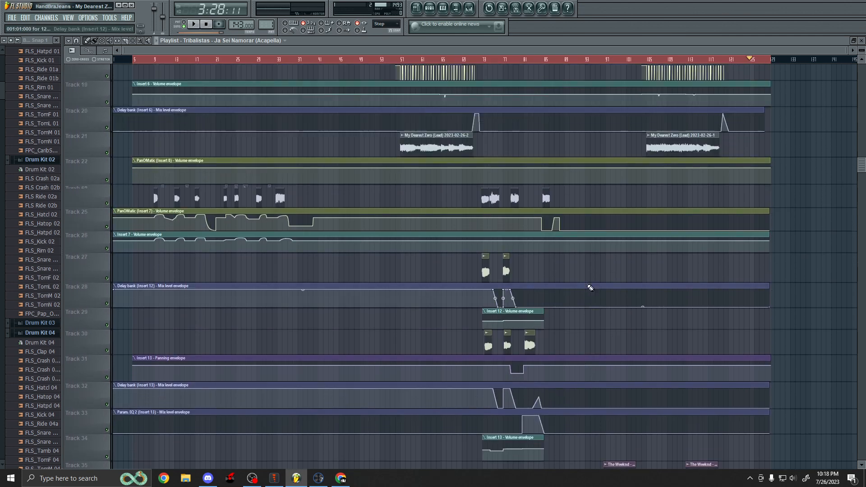
scroll(588, 286, "up", 3)
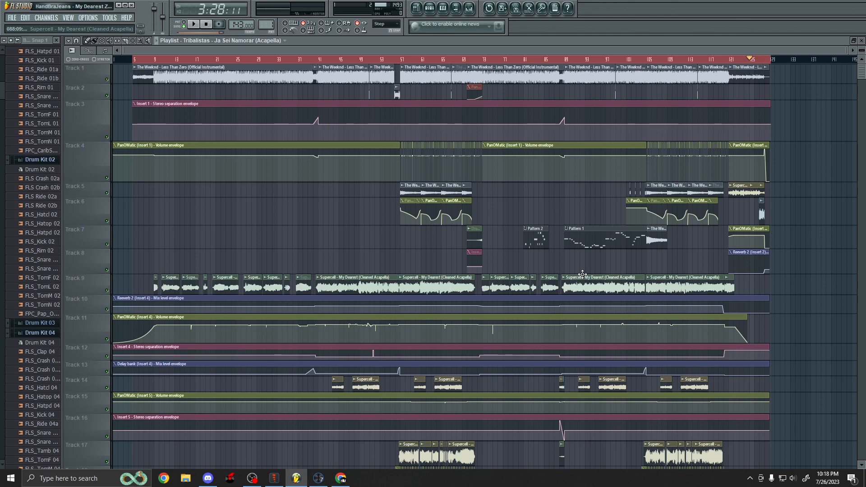
Switch to Spine and zoom around the Inori character rig to inspect its bones in Setup mode.
left_click(274, 478)
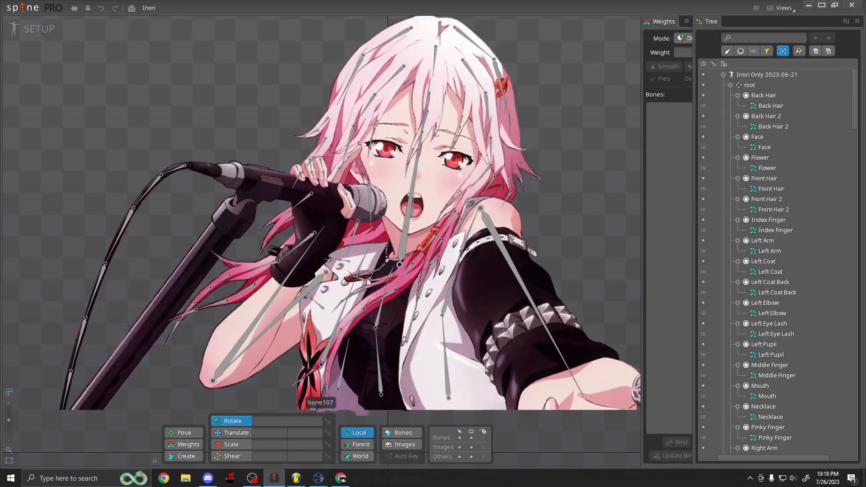
scroll(367, 282, "down", 2)
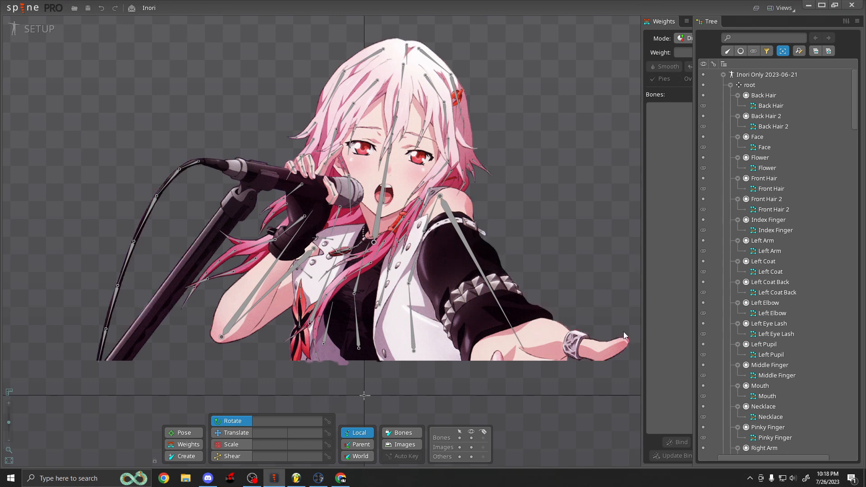
left_click_drag(535, 243, 526, 258)
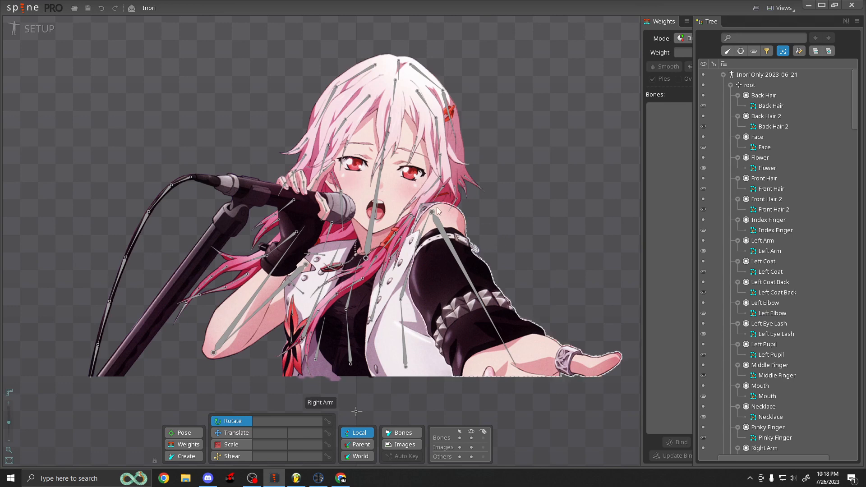
scroll(395, 126, "up", 2)
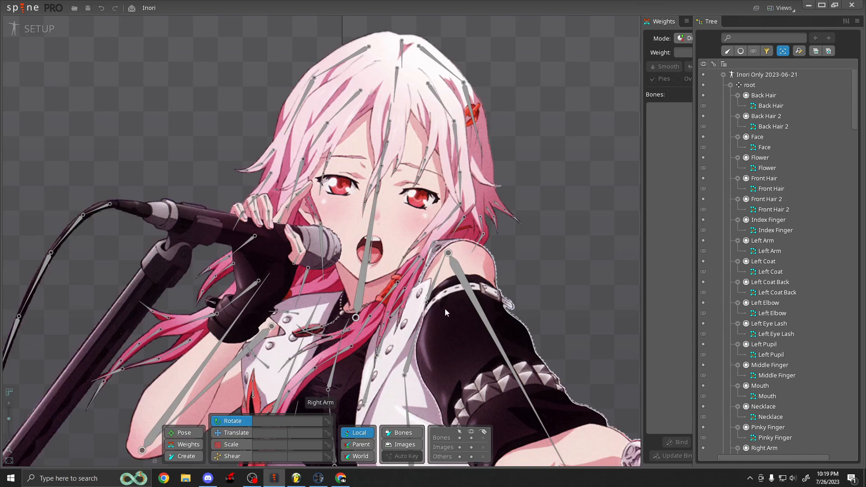
scroll(473, 261, "down", 3)
scroll(418, 177, "up", 2)
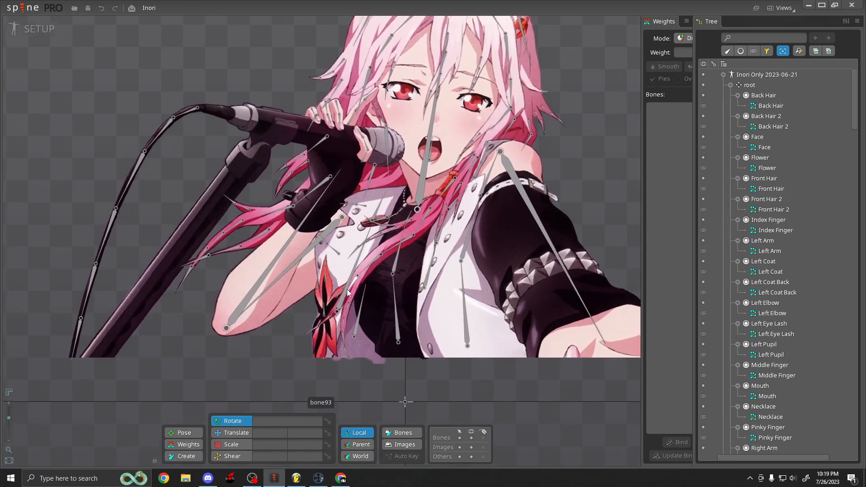
scroll(322, 273, "down", 6)
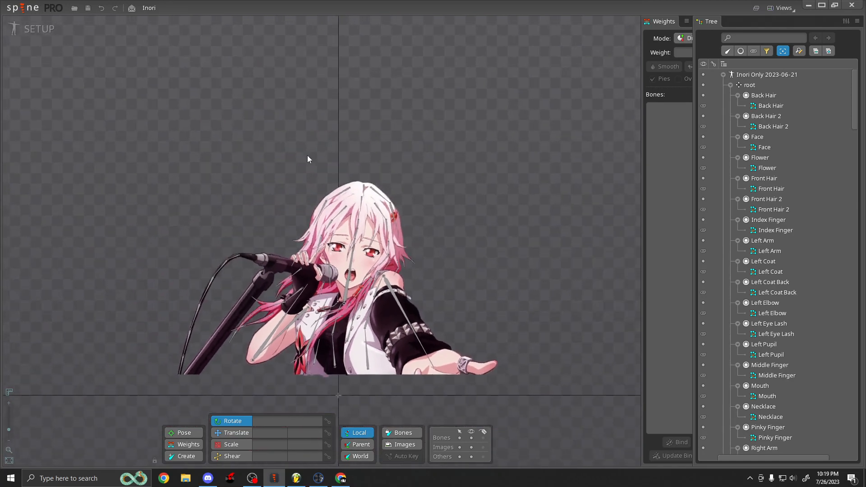
scroll(336, 343, "up", 4)
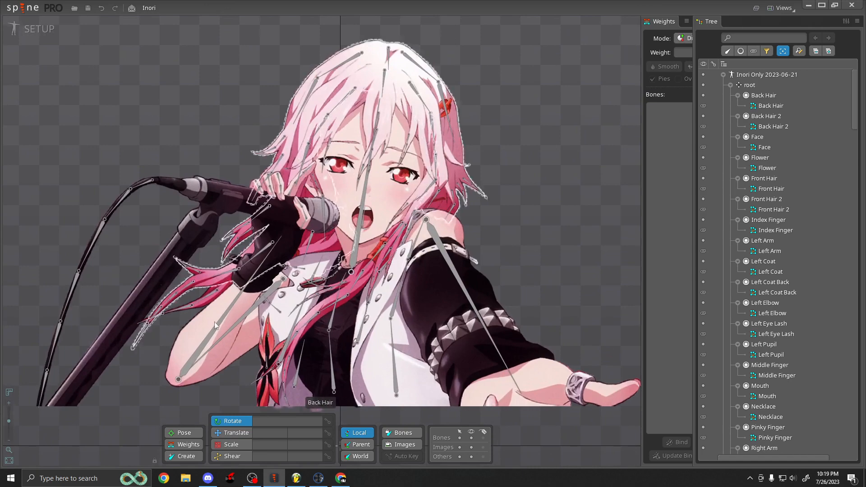
scroll(345, 193, "up", 4)
scroll(332, 227, "up", 2)
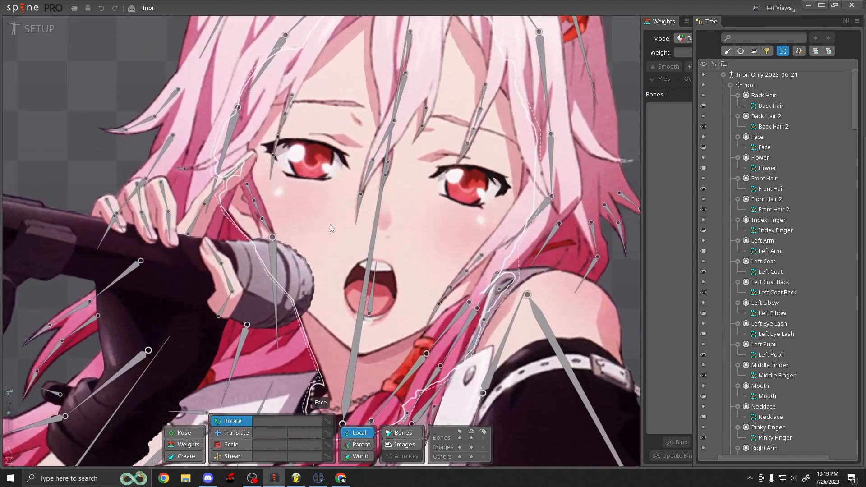
scroll(315, 207, "down", 6)
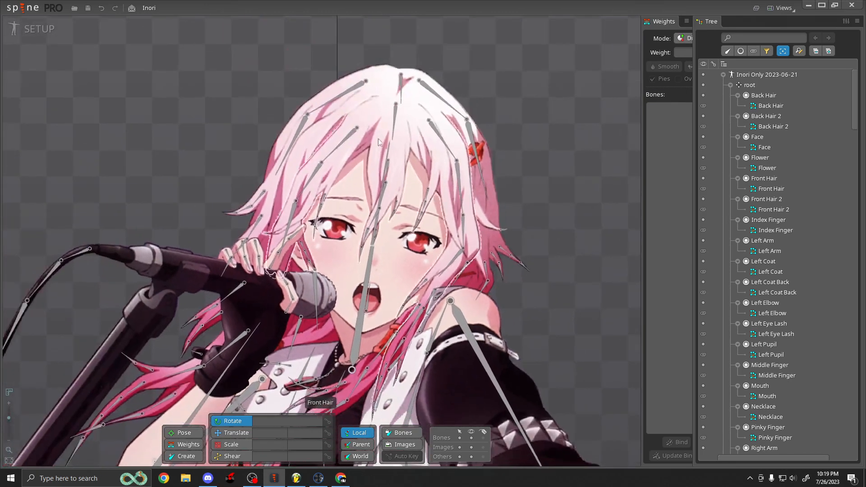
scroll(416, 181, "down", 5)
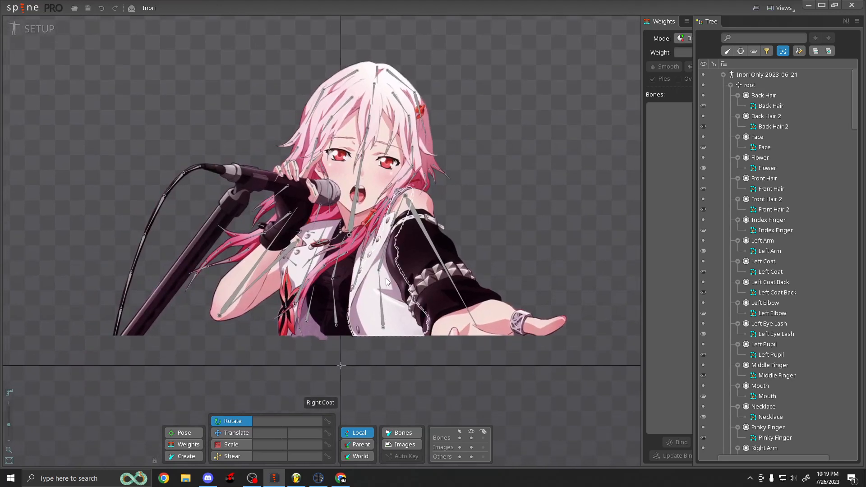
scroll(406, 275, "up", 2)
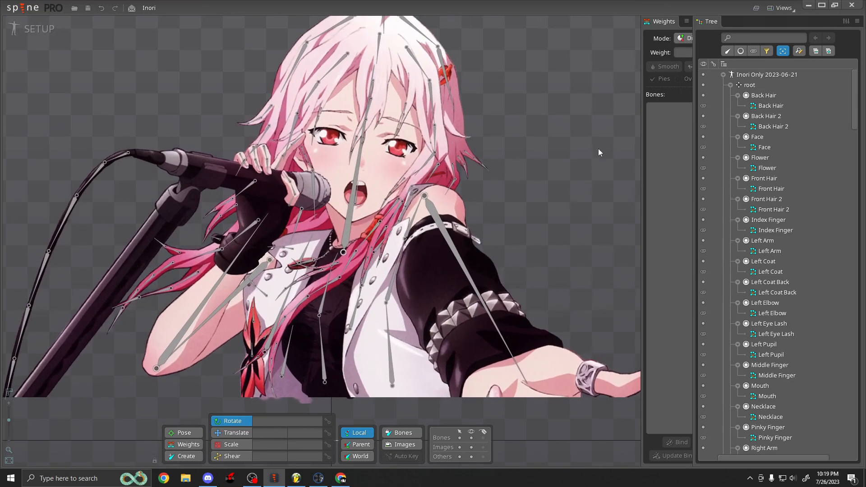
scroll(433, 144, "up", 2)
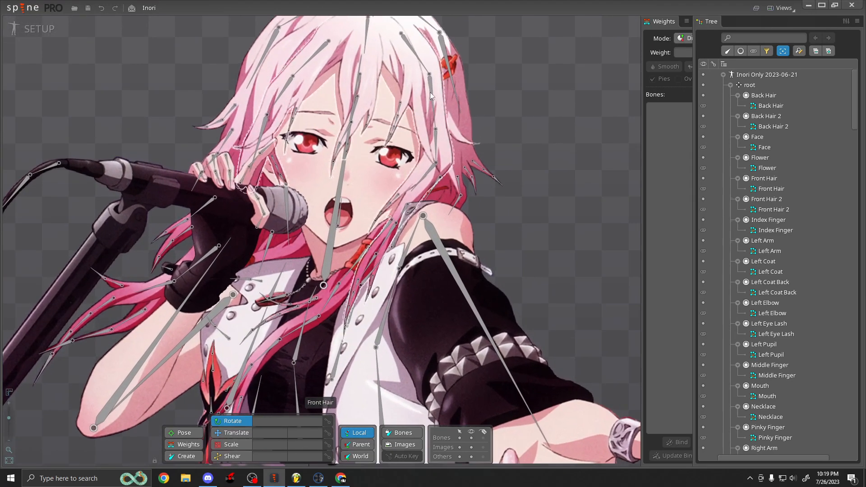
scroll(402, 270, "down", 1)
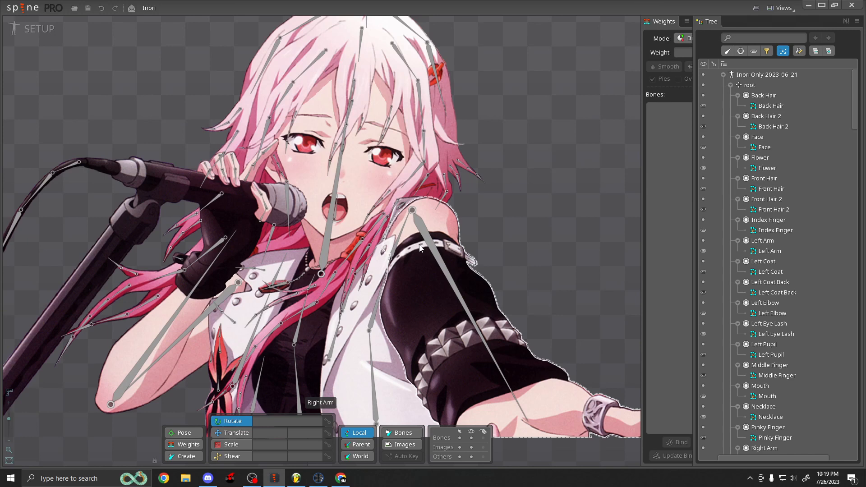
scroll(419, 248, "down", 2)
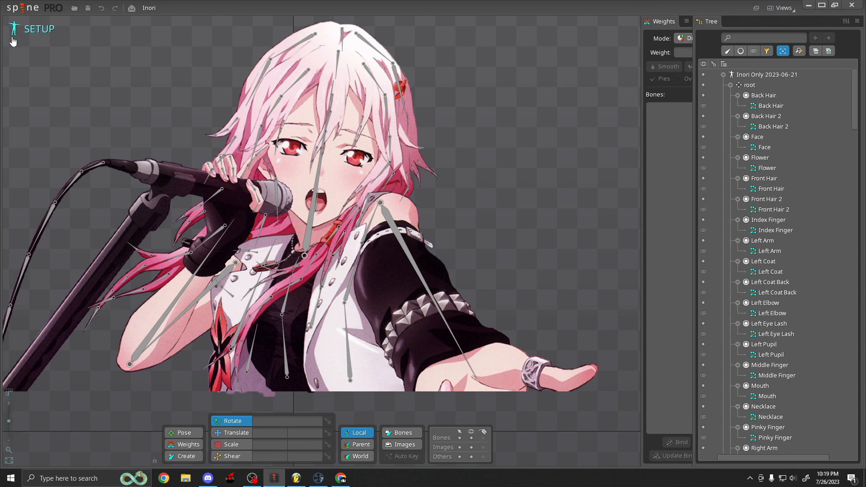
scroll(311, 230, "up", 2)
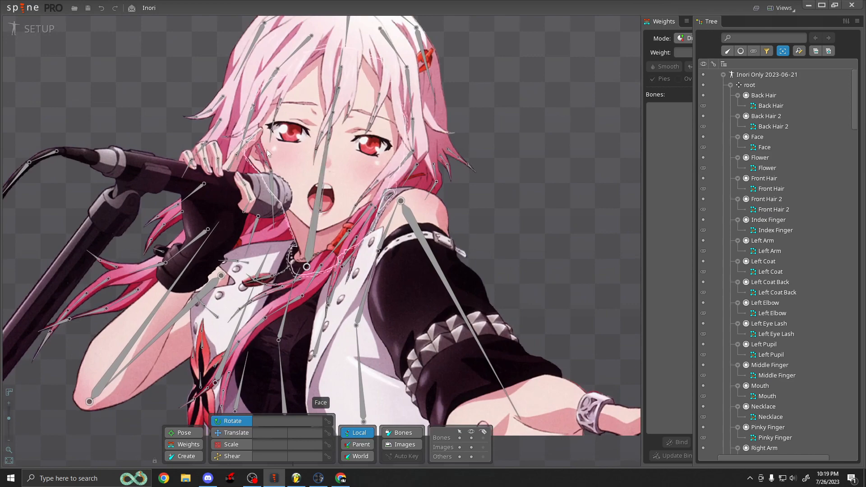
Switch to Animate mode, enlarge the viewport above the dopesheet, and play the animation.
left_click(14, 28)
scroll(424, 203, "down", 2)
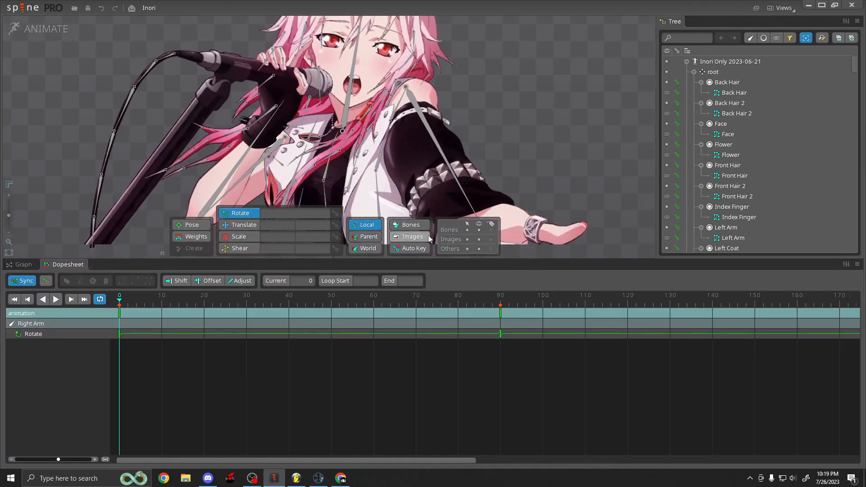
left_click_drag(514, 258, 515, 376)
scroll(528, 226, "up", 3)
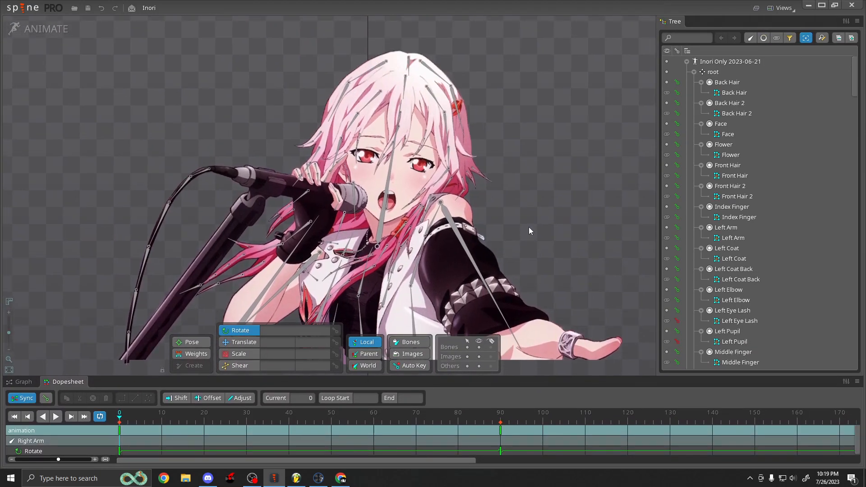
left_click_drag(531, 226, 527, 210)
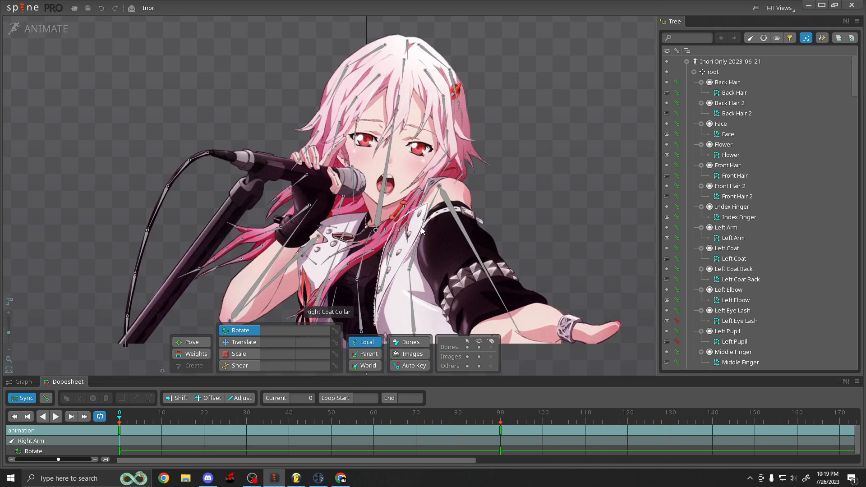
key("space")
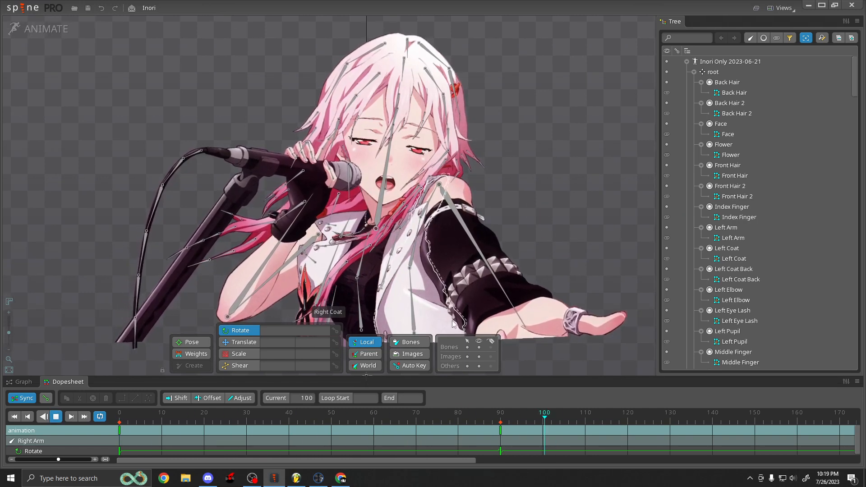
Zoom in and out on the character while the animation plays, then stop playback.
left_click(480, 347)
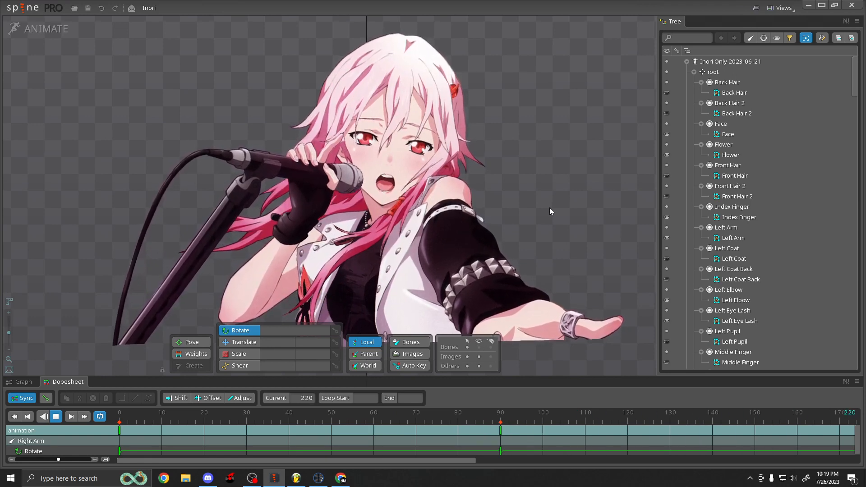
scroll(502, 237, "up", 2)
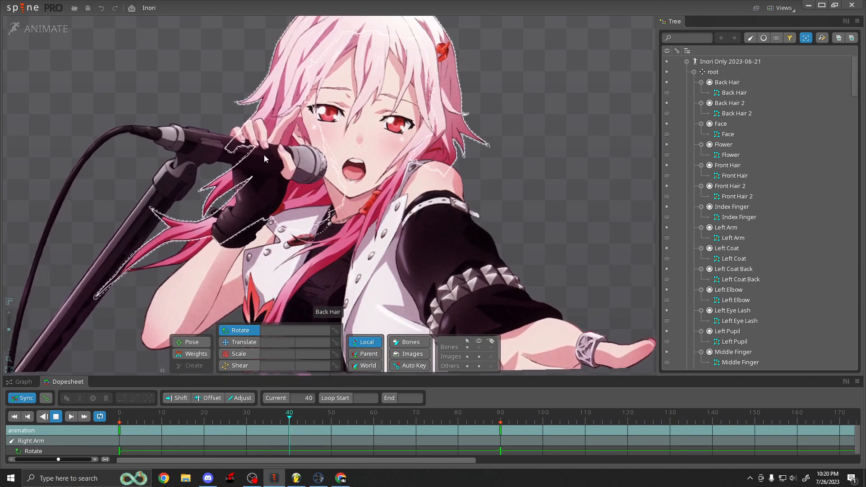
scroll(259, 134, "up", 5)
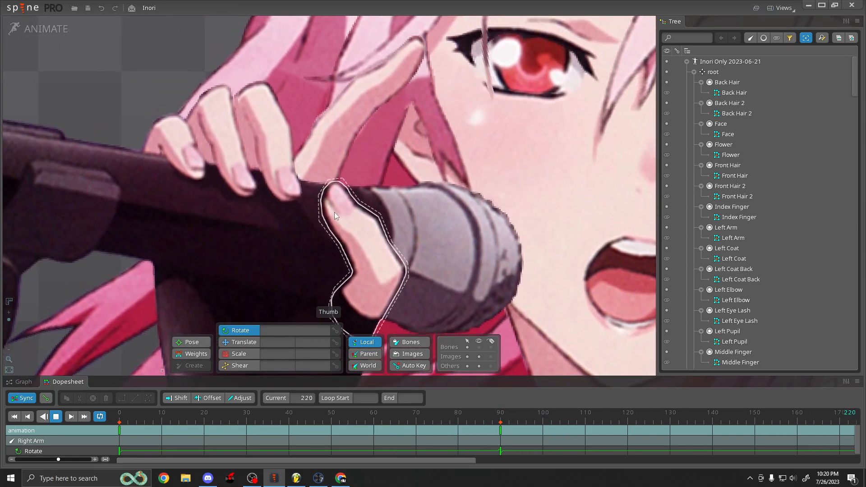
scroll(337, 212, "down", 5)
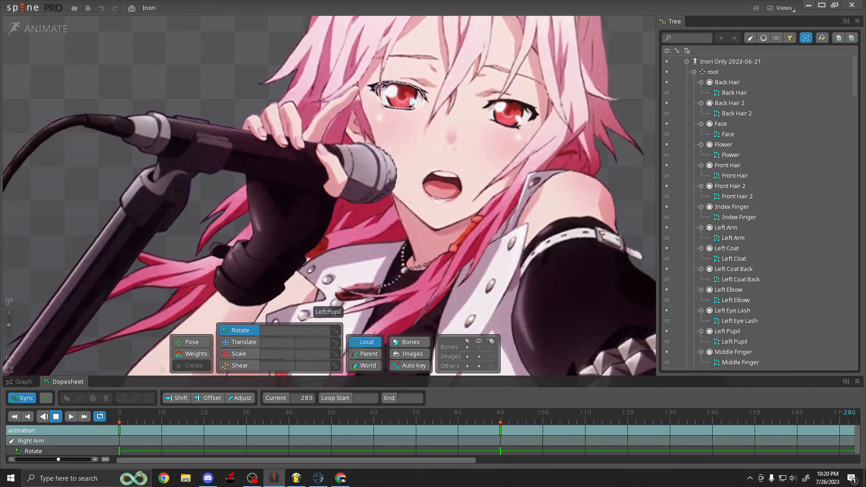
scroll(392, 117, "down", 3)
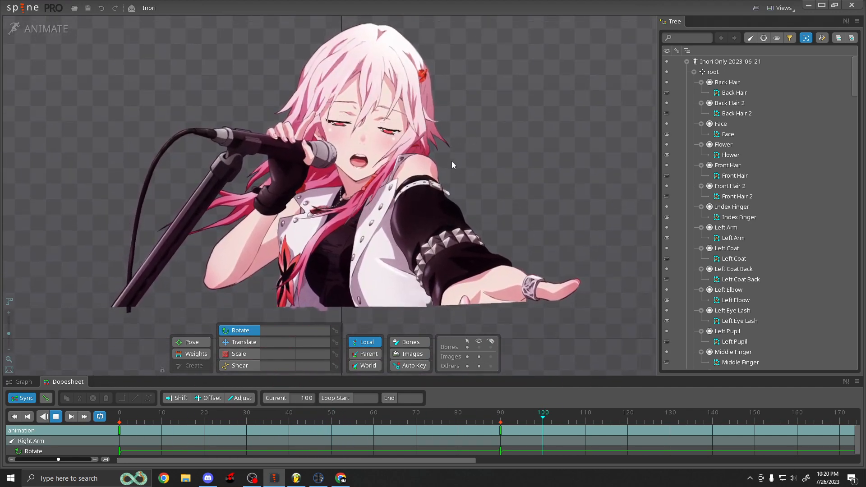
scroll(355, 108, "up", 3)
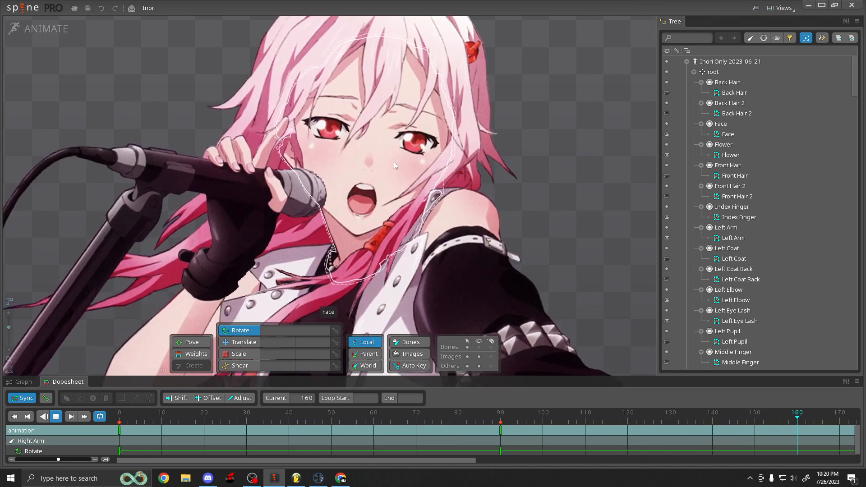
key("d")
Scroll through the bone hierarchy in the Tree to review the rig's bones.
scroll(407, 177, "down", 5)
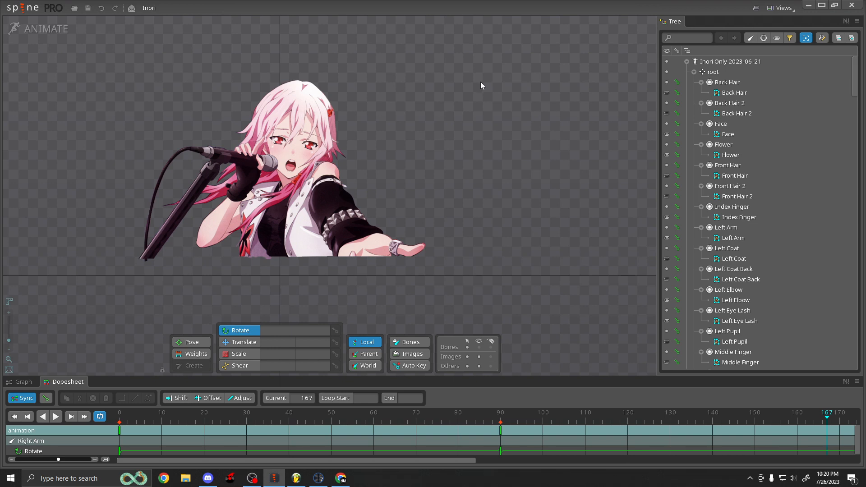
scroll(738, 115, "down", 15)
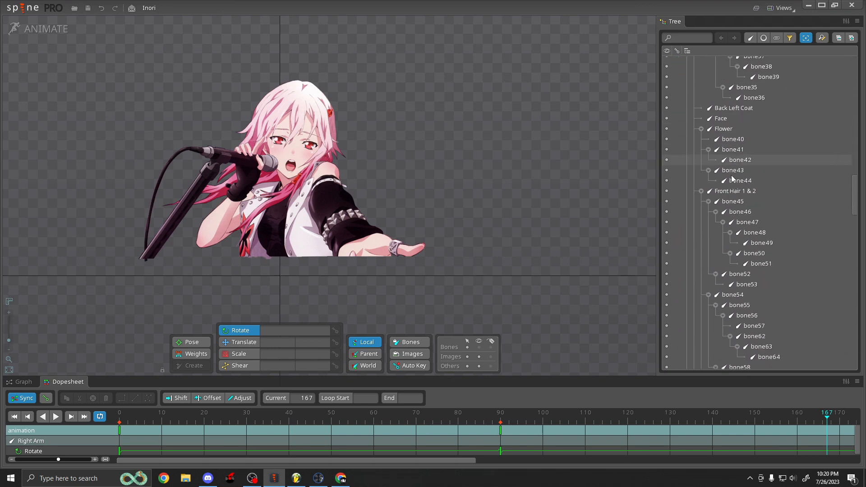
scroll(732, 178, "down", 20)
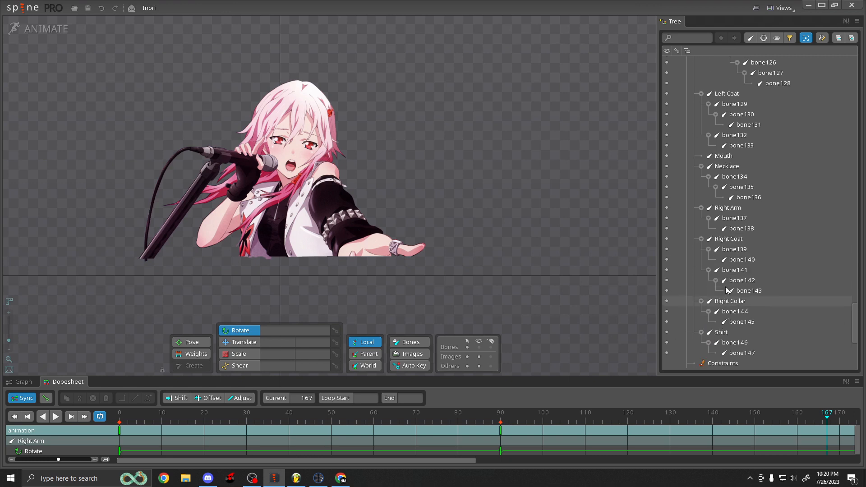
scroll(727, 271, "up", 20)
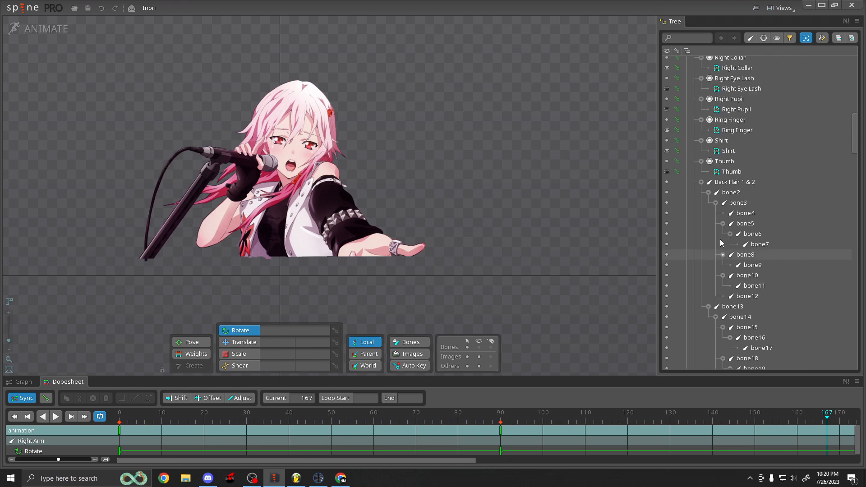
scroll(720, 239, "up", 20)
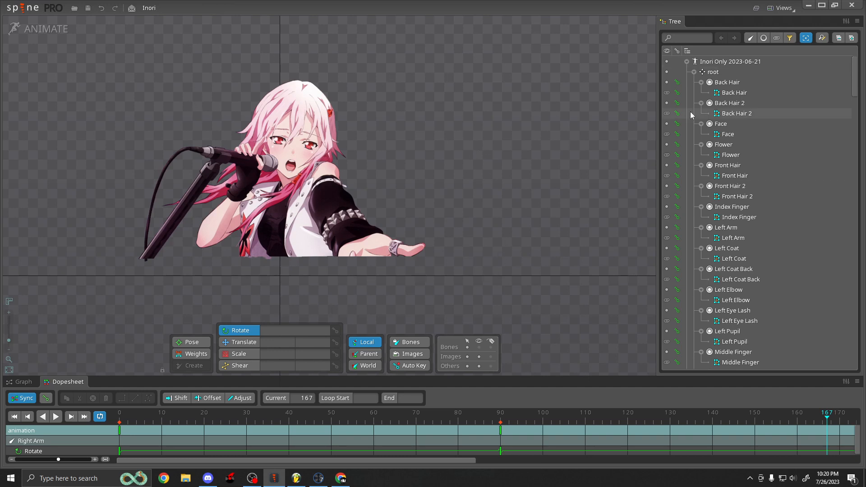
Navigate File Explorer to the 4_Art folder inside the HBJ - My Dearest Zero project in Documents.
scroll(767, 188, "down", 15)
scroll(761, 192, "down", 3)
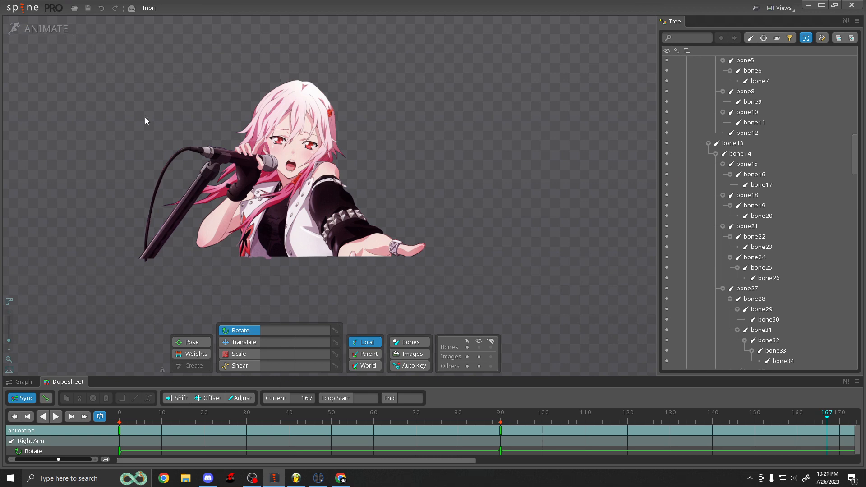
left_click(186, 478)
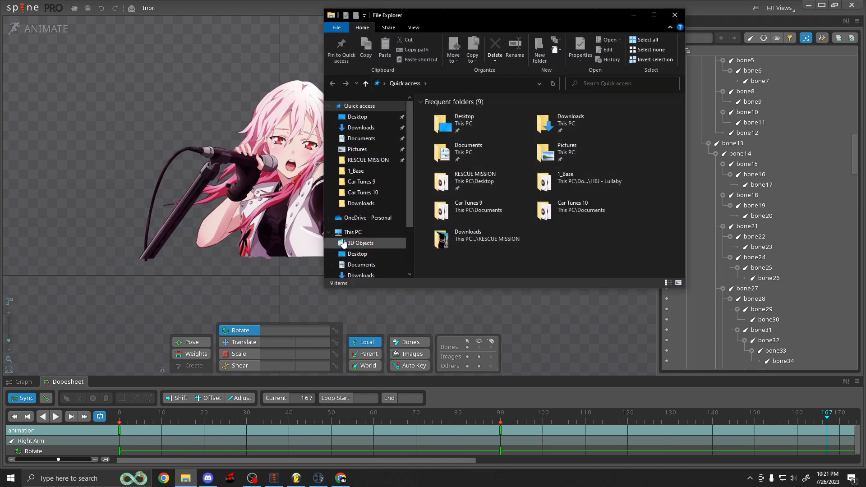
left_click(357, 149)
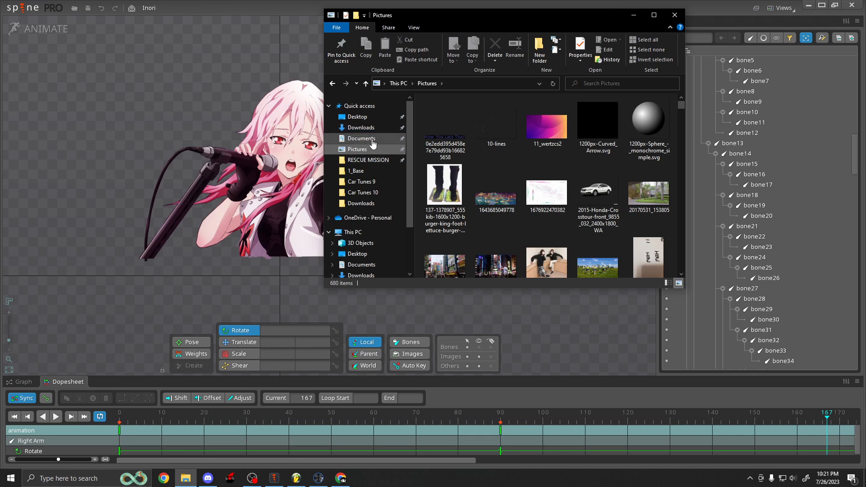
left_click(373, 140)
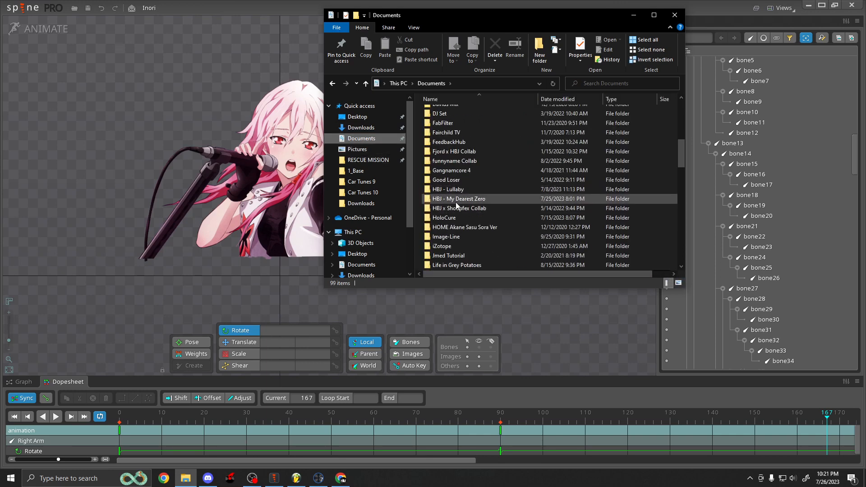
double_click(456, 204)
double_click(450, 150)
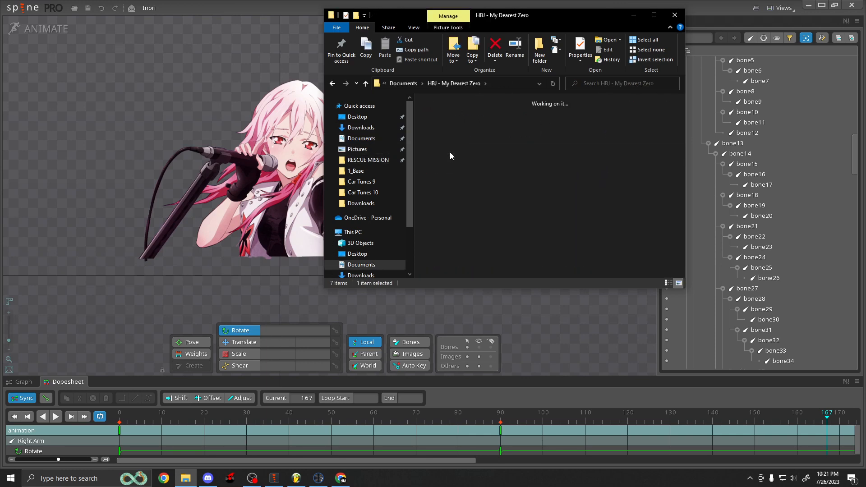
scroll(523, 168, "down", 3)
scroll(515, 169, "up", 3)
Open the 590064 reference image and zoom in and out to inspect the character artwork.
double_click(505, 138)
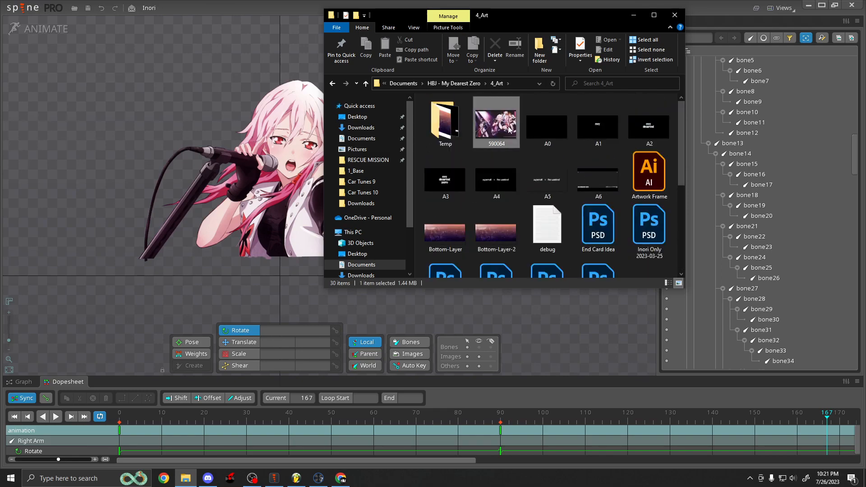
scroll(467, 189, "up", 3)
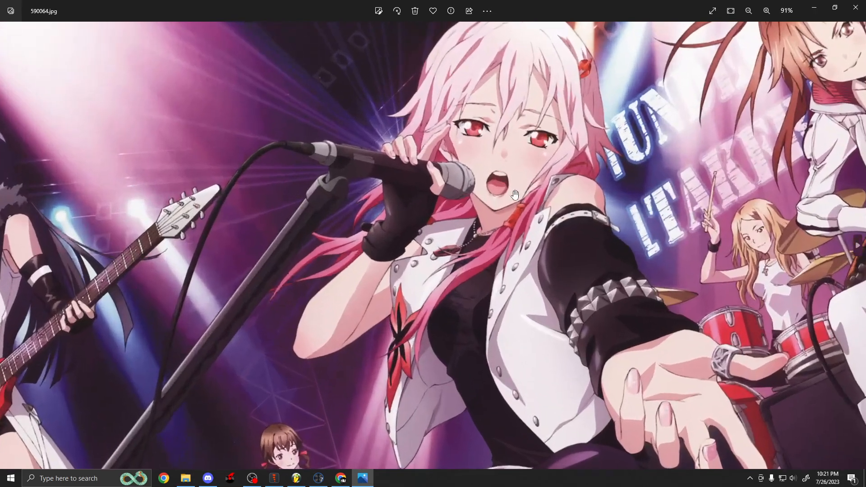
scroll(317, 334, "down", 3)
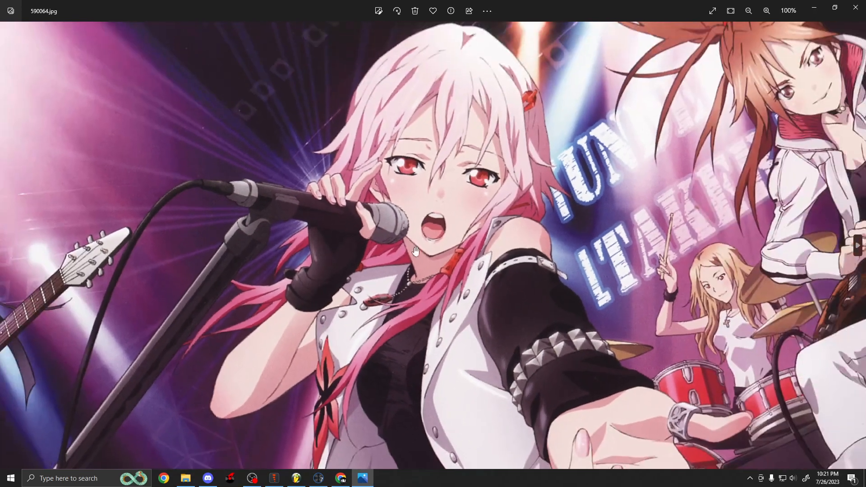
scroll(479, 250, "down", 3)
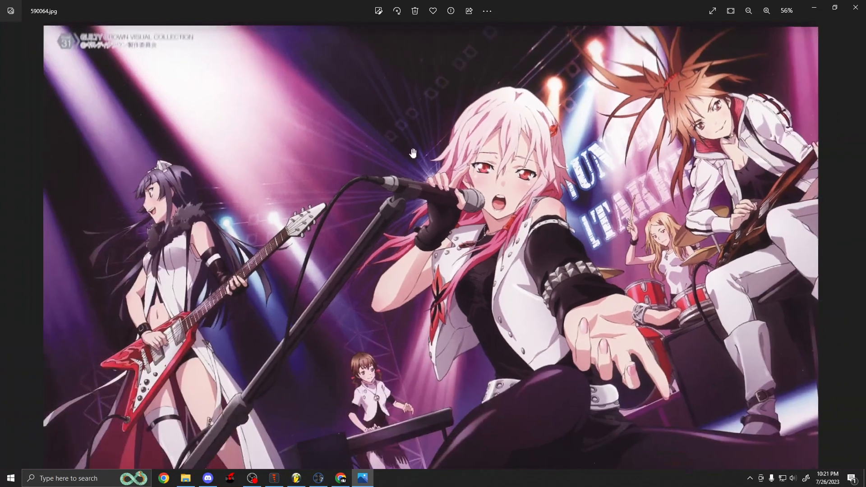
left_click(857, 6)
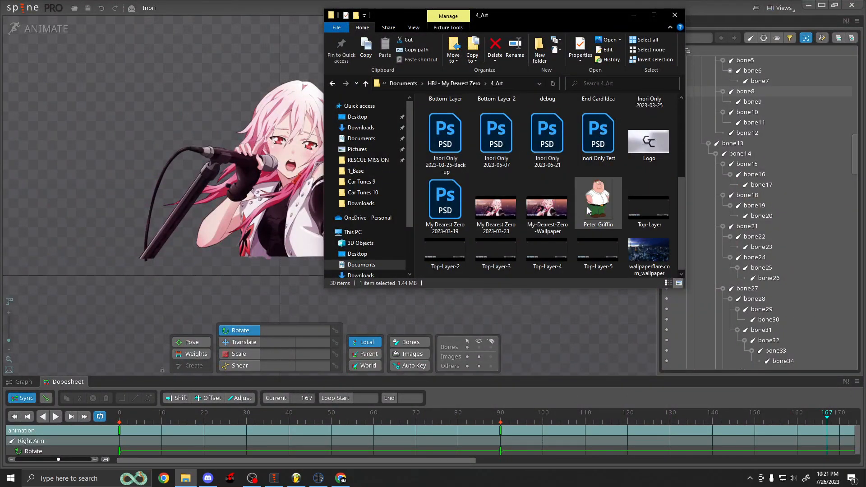
Open My-Dearest-Zero-Wallpaper and zoom into its title and supercell – the weeknd credit text to examine it.
double_click(554, 214)
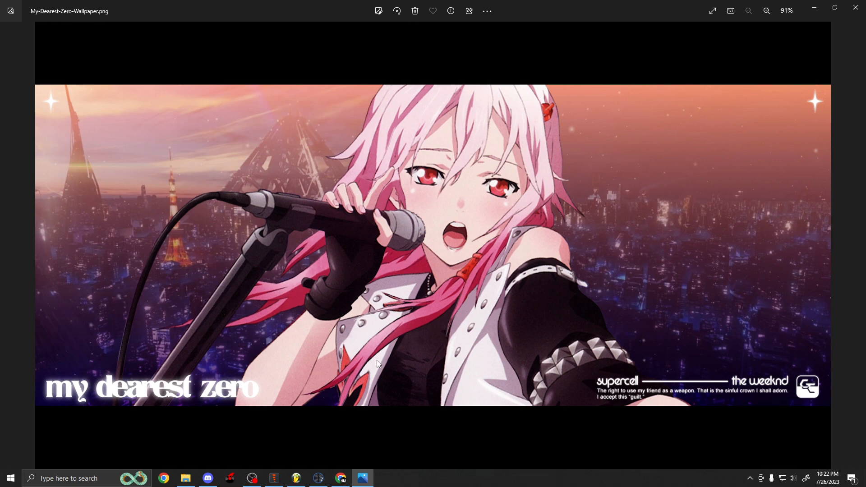
scroll(84, 397, "up", 5)
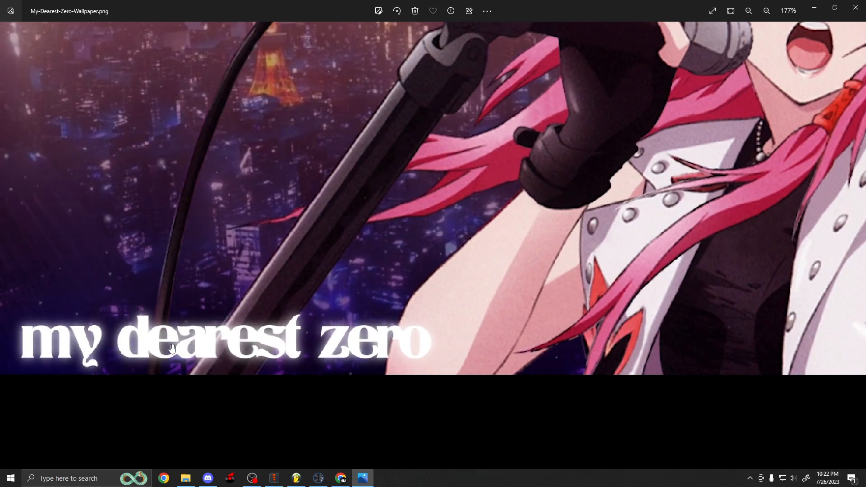
scroll(496, 361, "down", 5)
scroll(812, 422, "up", 3)
scroll(803, 418, "up", 3)
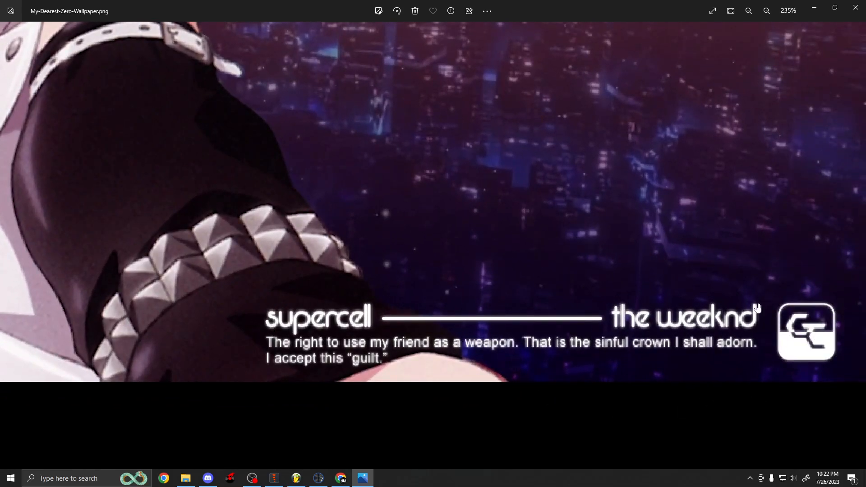
left_click_drag(730, 323, 689, 317)
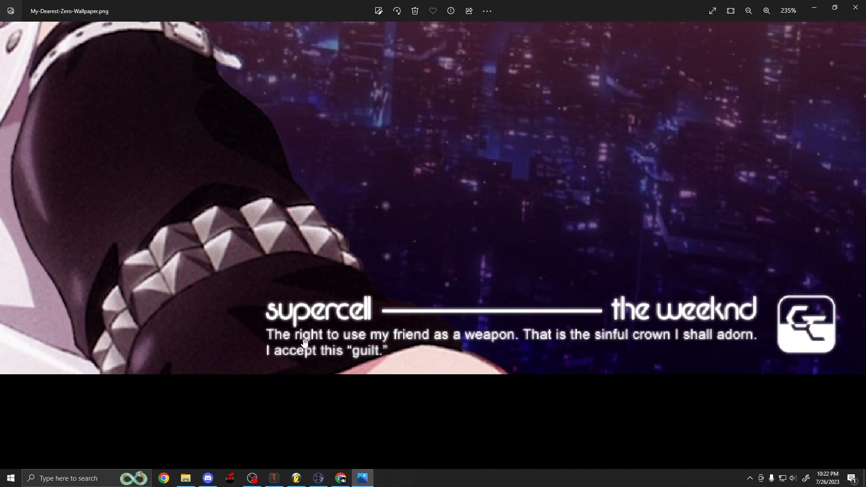
scroll(291, 339, "down", 3)
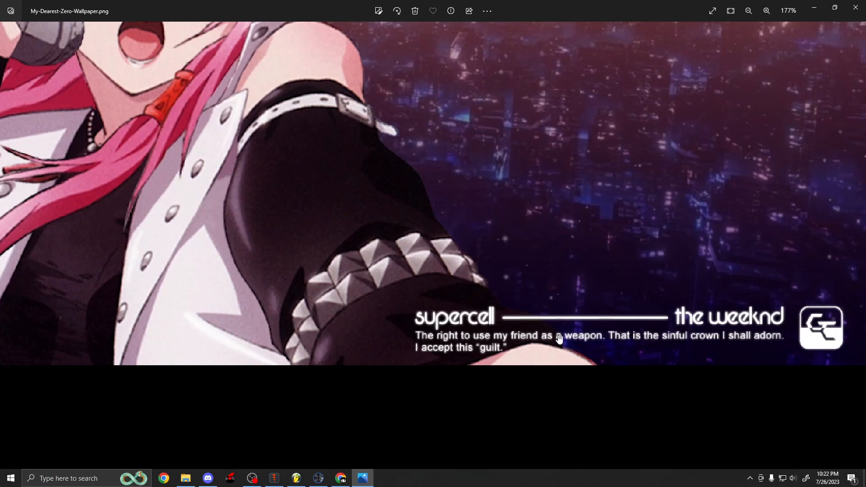
scroll(578, 353, "down", 1)
scroll(577, 353, "down", 2)
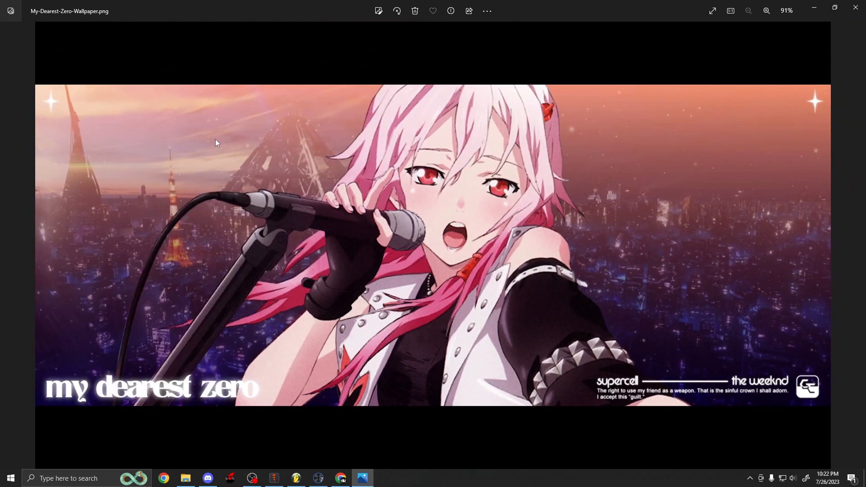
left_click(856, 7)
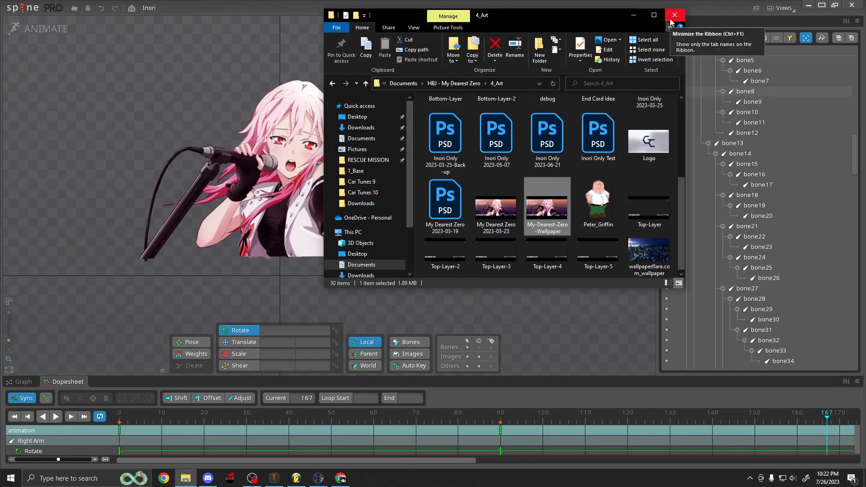
Close the image folder, minimize Spine, and scroll through the FL Studio playlist's tracks and automation envelopes.
left_click(675, 15)
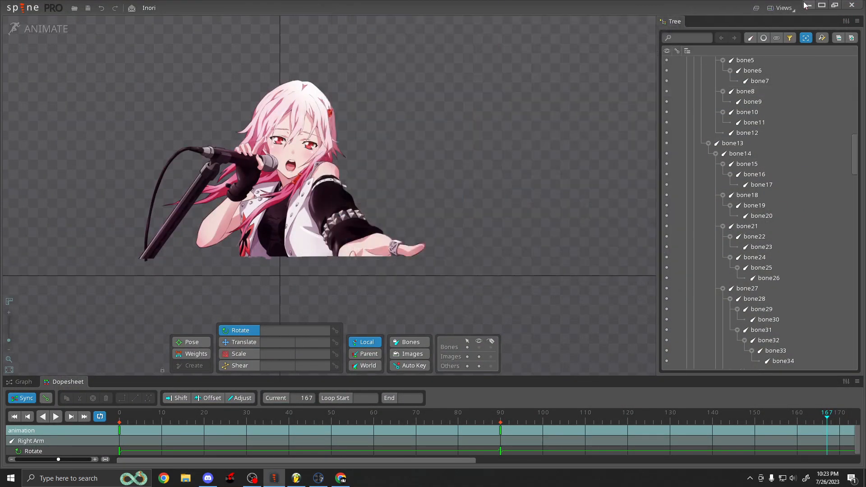
left_click(806, 5)
scroll(499, 171, "down", 4)
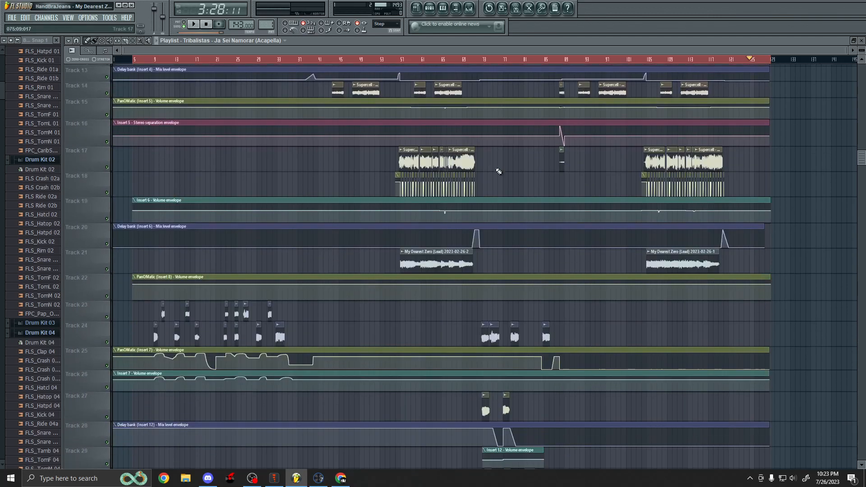
scroll(499, 172, "down", 10)
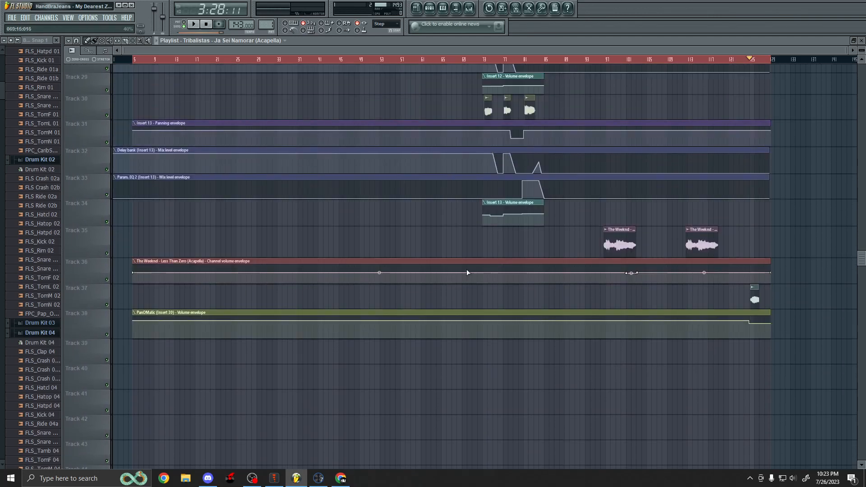
scroll(467, 273, "up", 15)
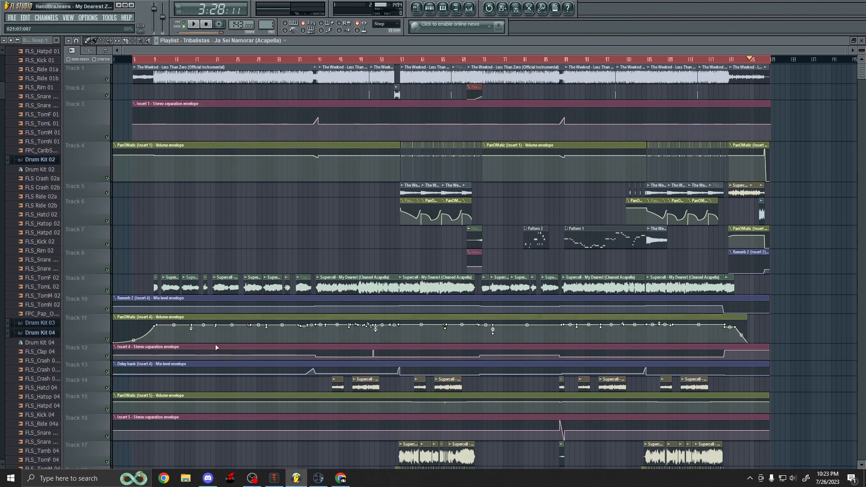
Browse the HBJ - My Dearest Zero folder's 2_Project File and 3_Renders subfolders and select the earliest render.
left_click(185, 478)
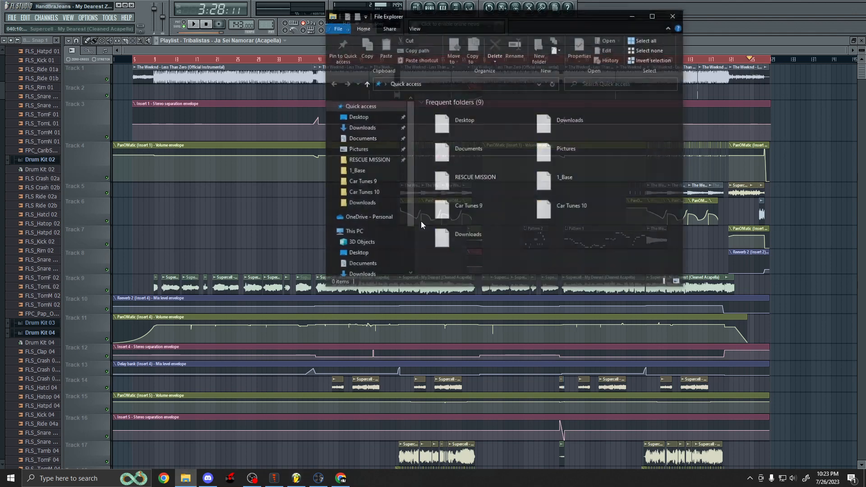
left_click(363, 138)
scroll(465, 197, "down", 1)
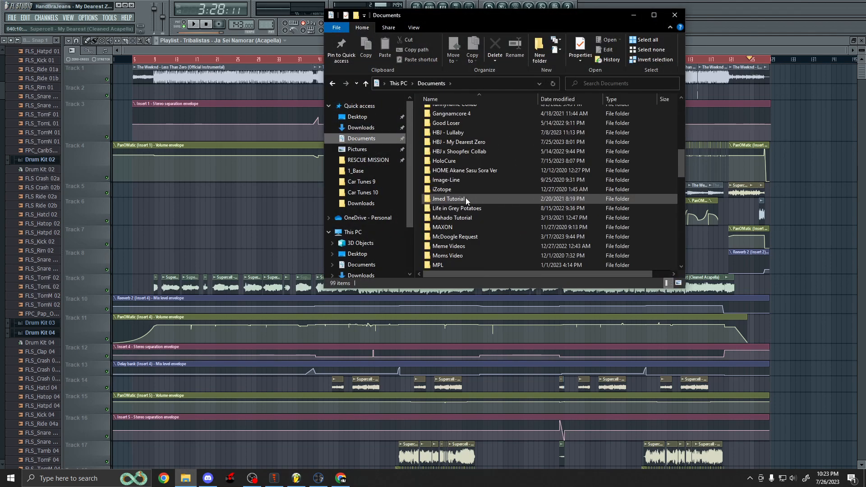
double_click(465, 142)
left_click(653, 15)
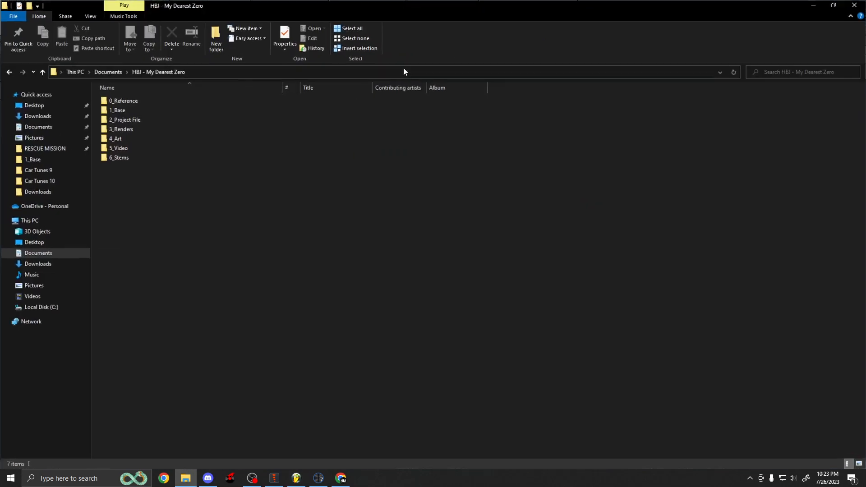
double_click(121, 119)
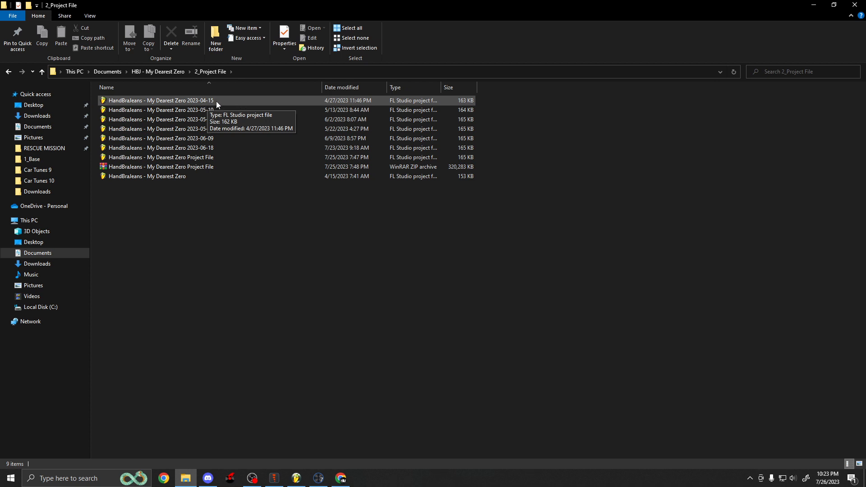
key("BackSpace")
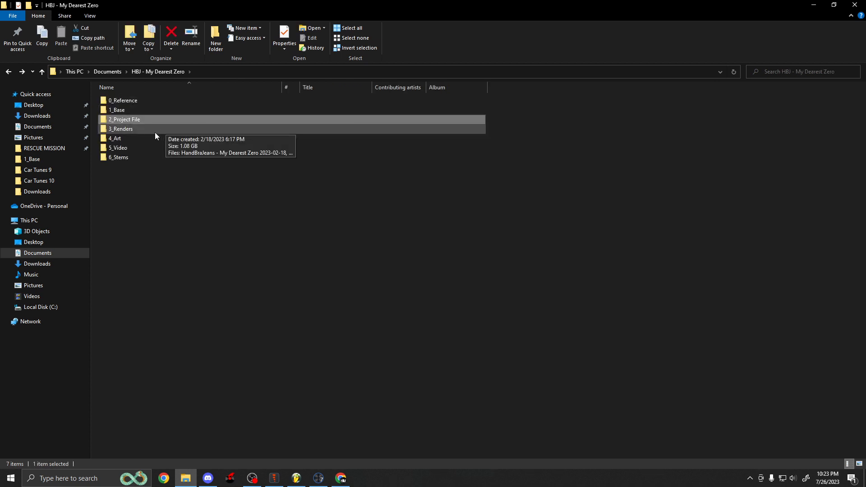
double_click(126, 130)
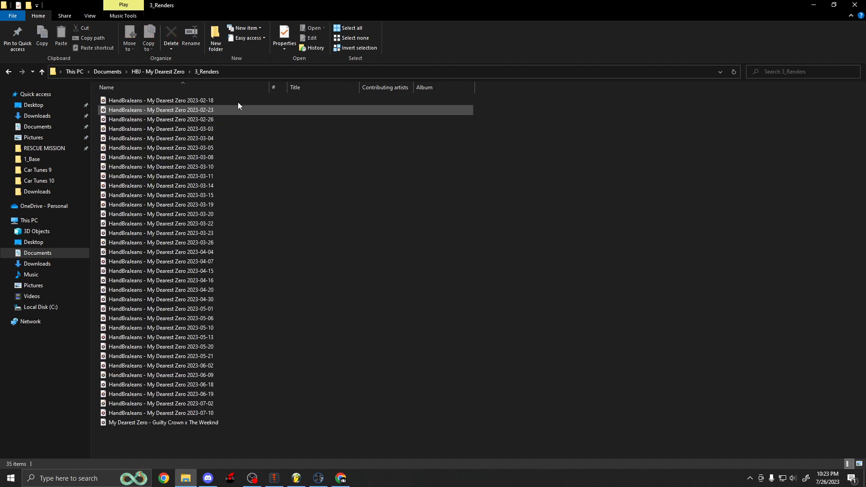
left_click(215, 100)
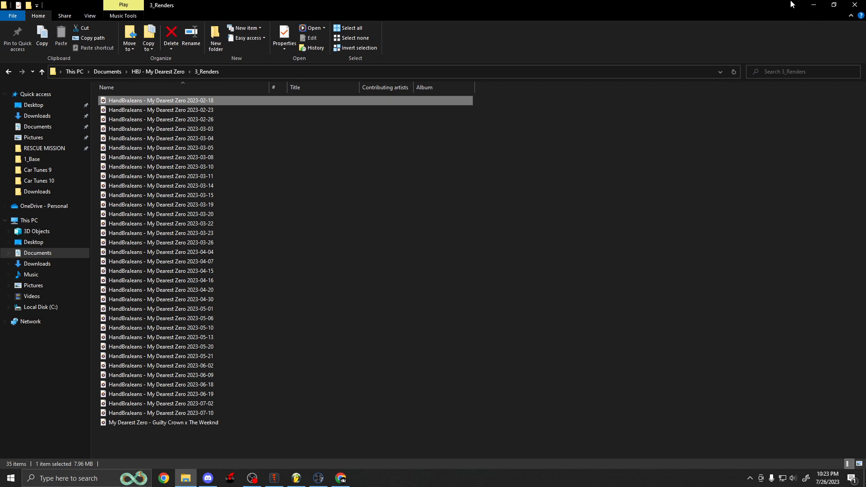
left_click(814, 4)
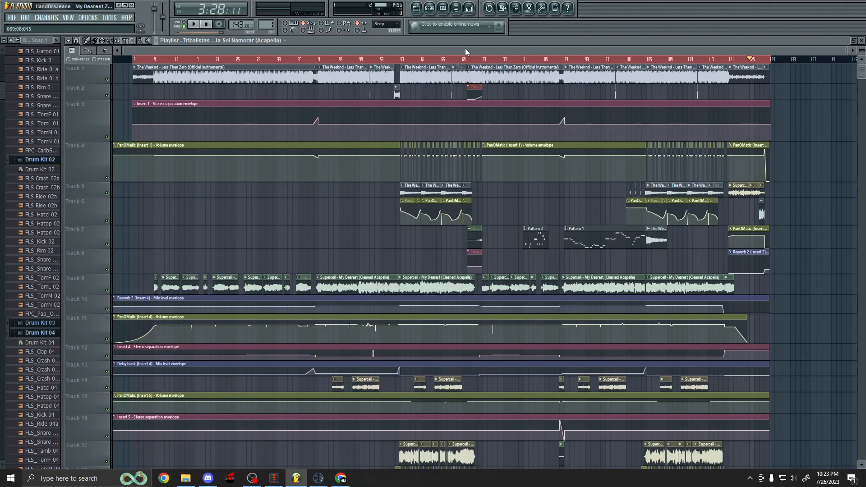
Scroll up and down the playlist to review the arrangement's clips and envelopes.
scroll(482, 214, "down", 5)
scroll(481, 213, "down", 8)
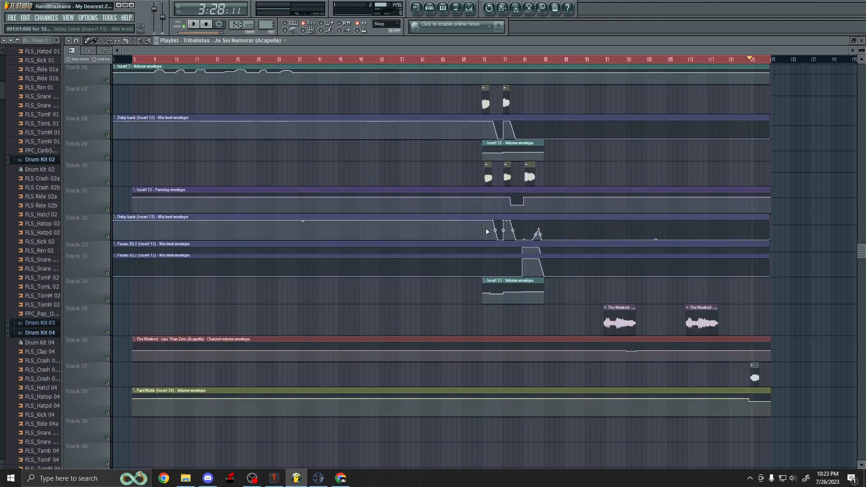
scroll(486, 228, "up", 7)
scroll(492, 231, "up", 7)
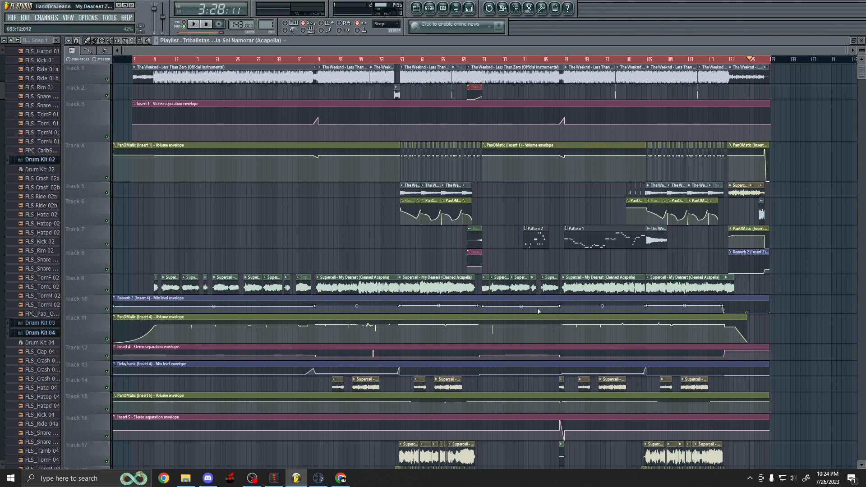
scroll(533, 307, "down", 3)
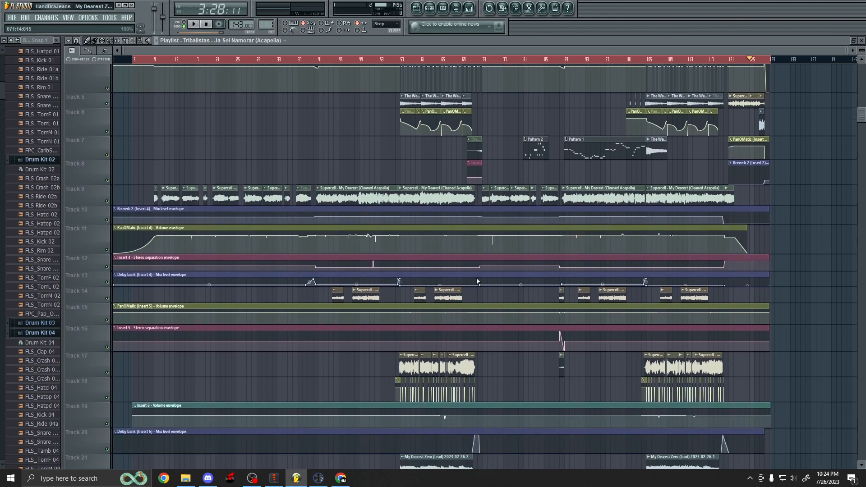
scroll(475, 277, "down", 4)
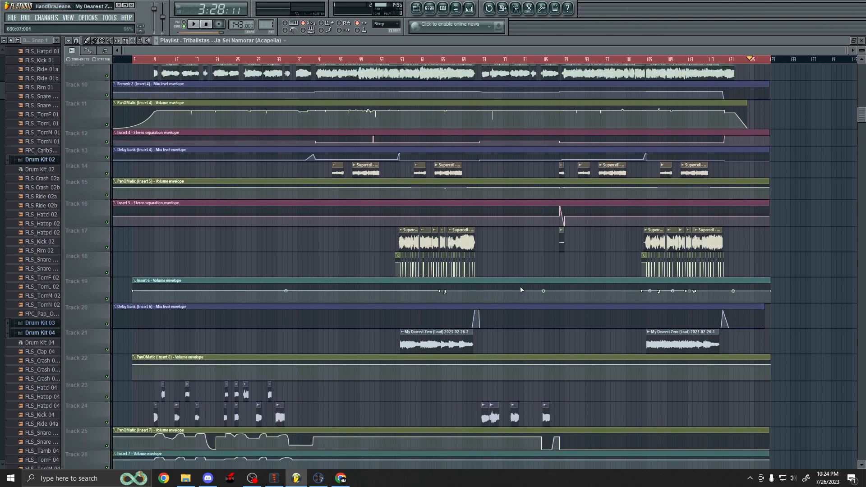
scroll(521, 290, "up", 7)
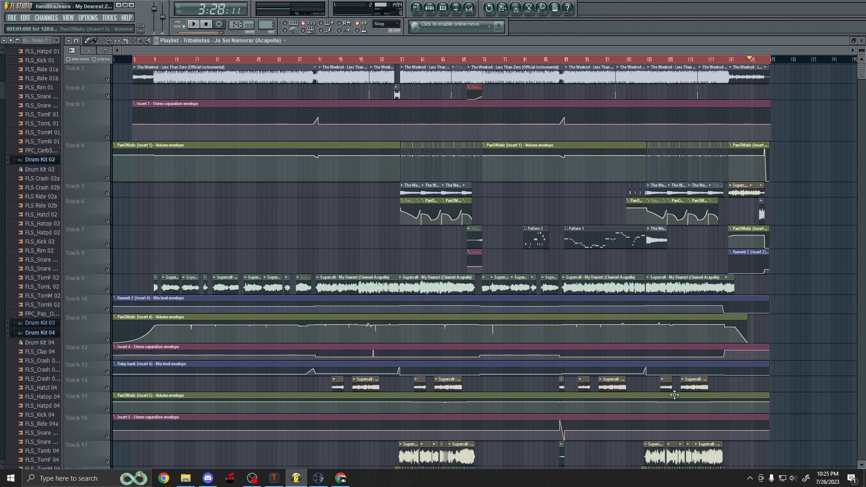
scroll(525, 256, "down", 3)
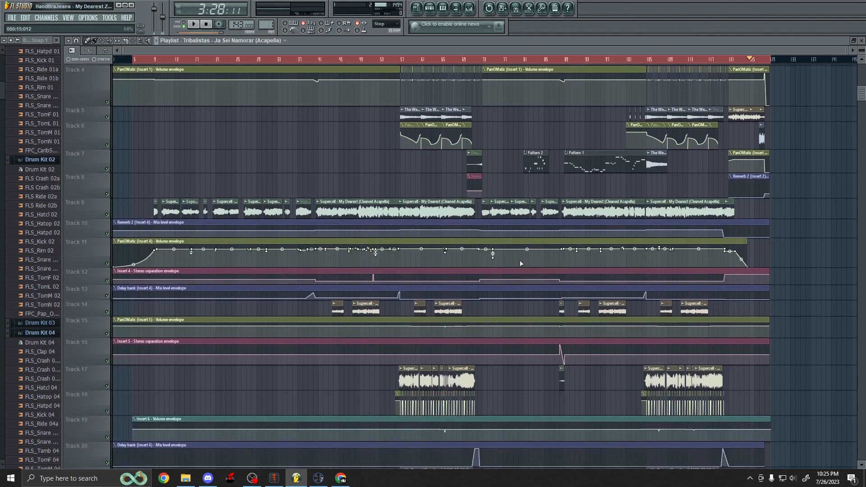
Scroll through the playlist's lower tracks and back to the top, reviewing clips and automation envelopes.
scroll(519, 259, "down", 5)
scroll(473, 280, "down", 3)
scroll(473, 279, "down", 10)
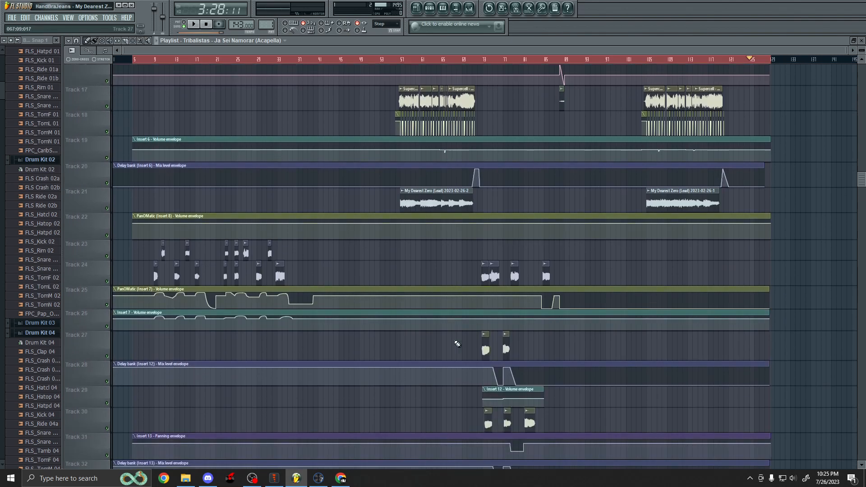
scroll(442, 329, "up", 6)
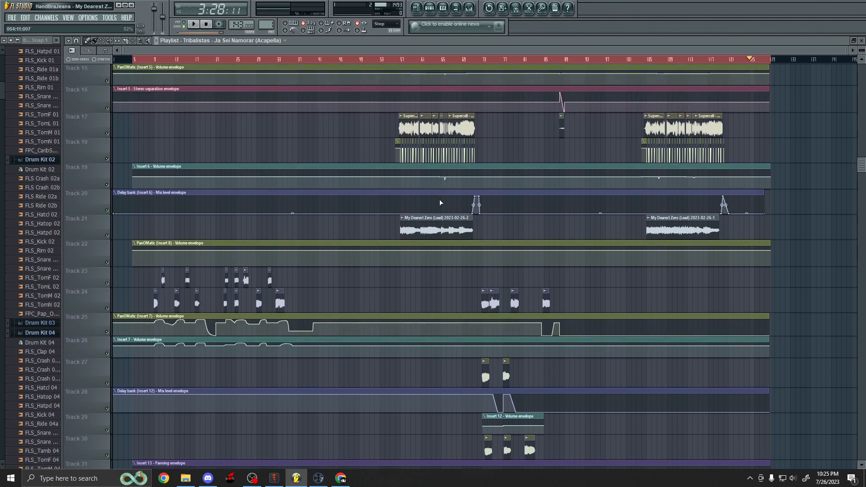
scroll(439, 199, "up", 5)
scroll(437, 190, "up", 5)
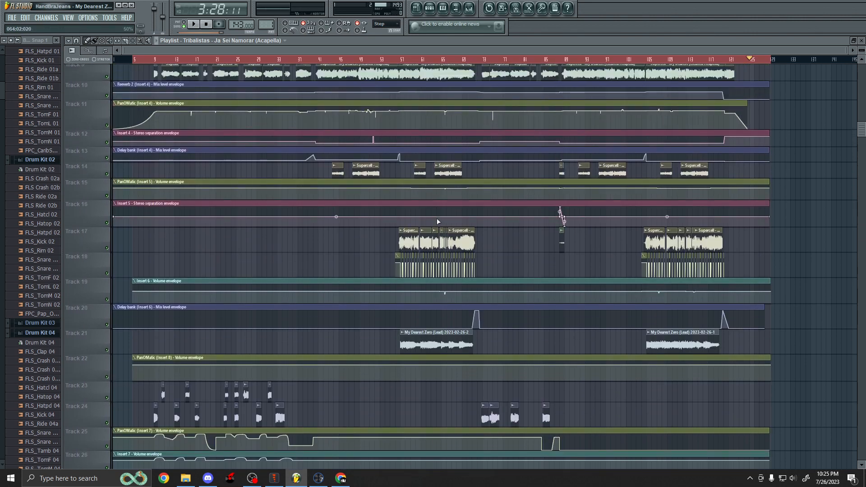
scroll(432, 197, "up", 4)
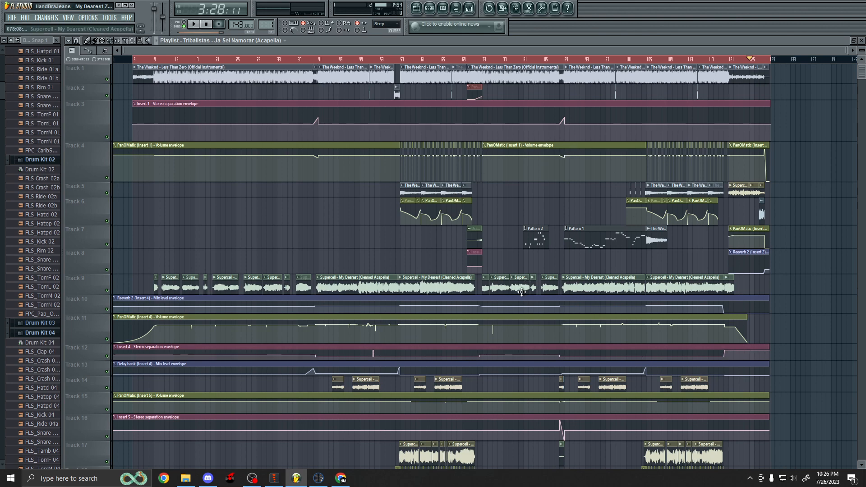
scroll(521, 292, "down", 1)
scroll(520, 292, "down", 1)
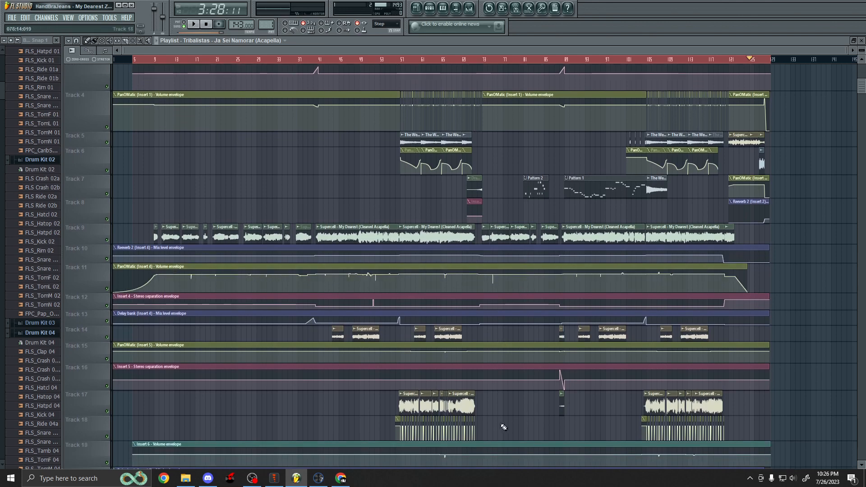
scroll(484, 415, "down", 2)
scroll(484, 413, "up", 4)
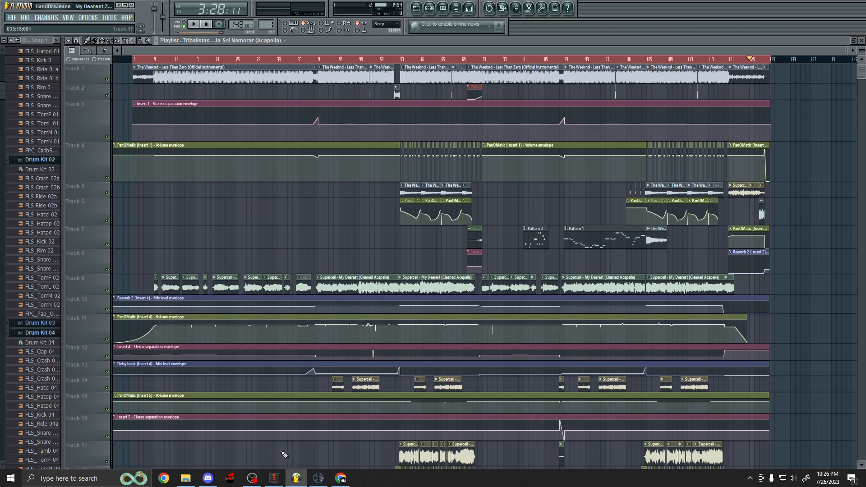
Switch to OBS to check the ongoing recording, then minimize it to return to FL Studio.
left_click(252, 478)
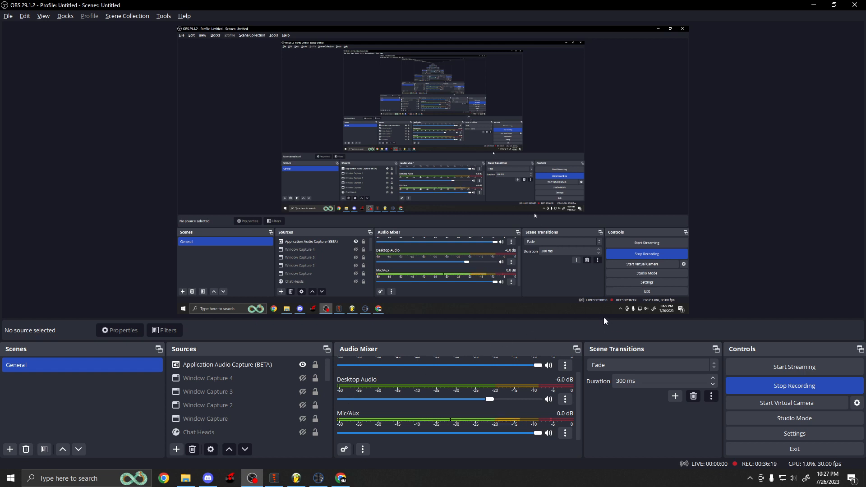
left_click(813, 5)
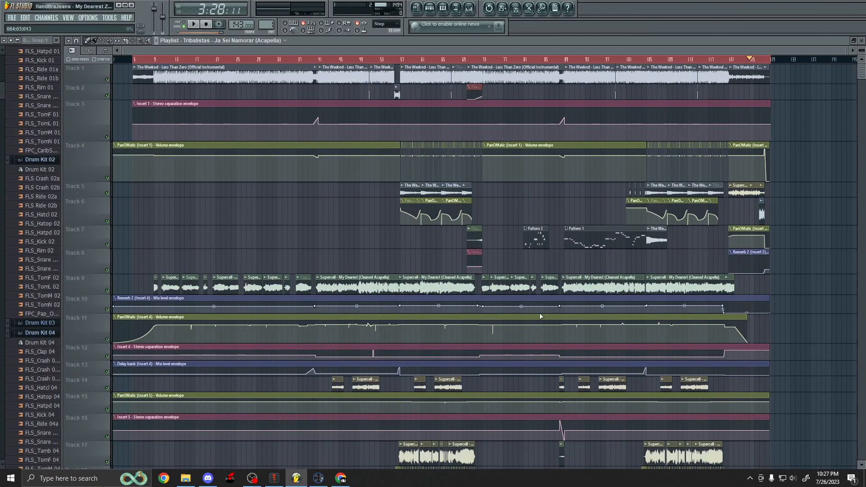
Review the playlist's Supercell acapella, My Dearest Zero lead clips and their volume and stereo envelopes by scrolling.
scroll(539, 312, "down", 4)
scroll(467, 339, "down", 2)
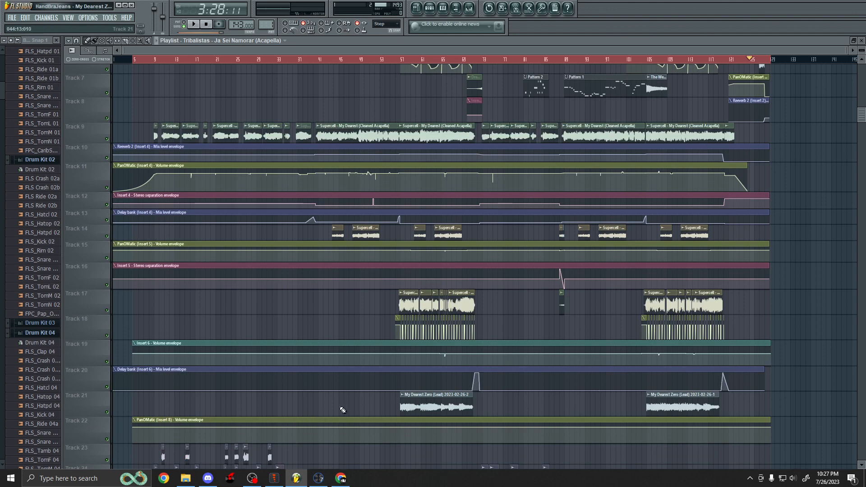
scroll(389, 400, "up", 6)
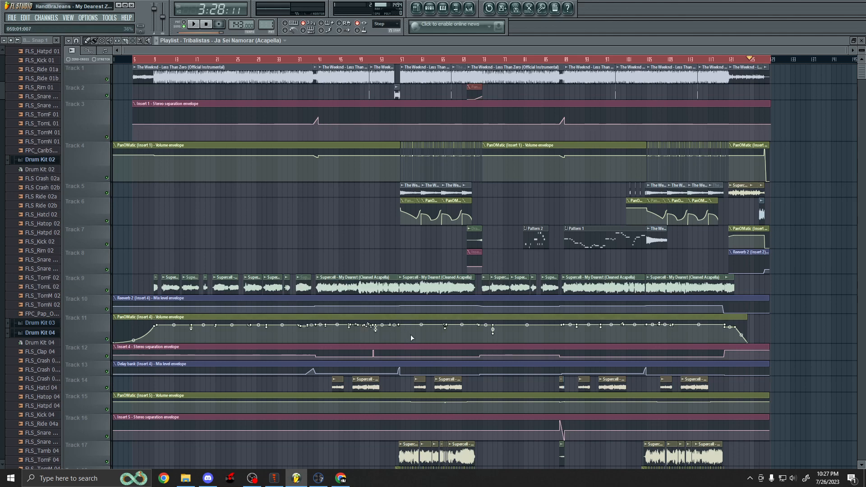
scroll(412, 338, "down", 5)
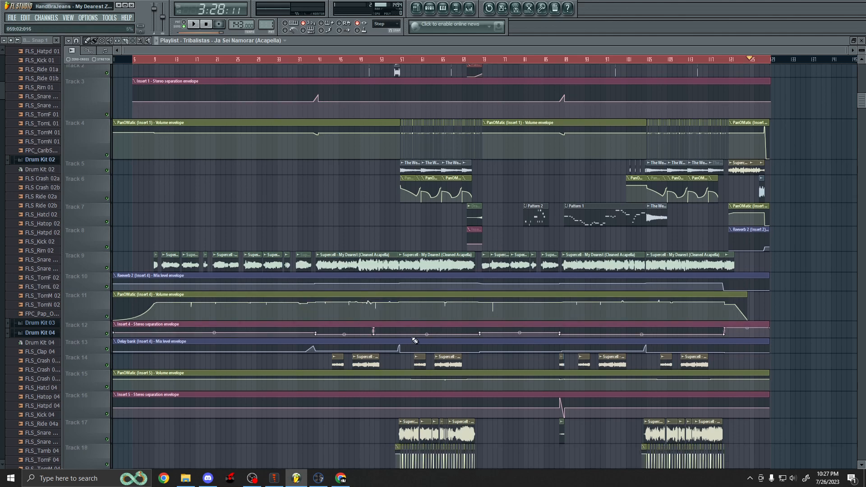
scroll(425, 354, "up", 5)
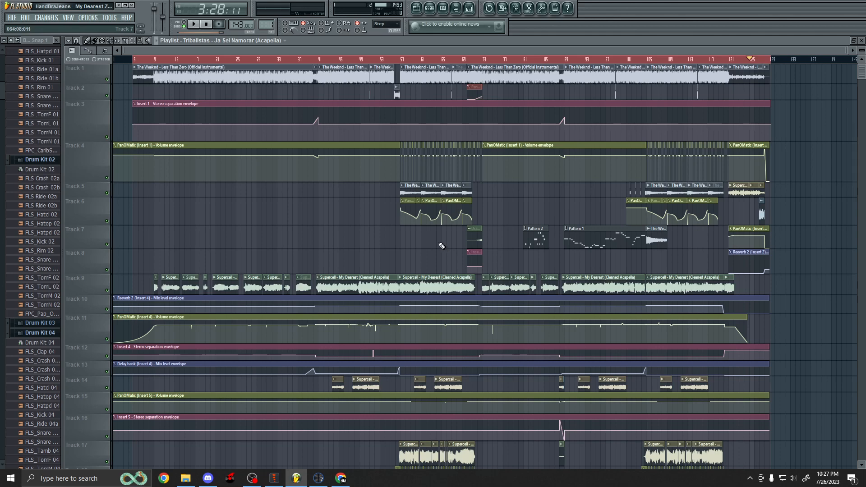
scroll(442, 246, "down", 4)
scroll(436, 240, "down", 2)
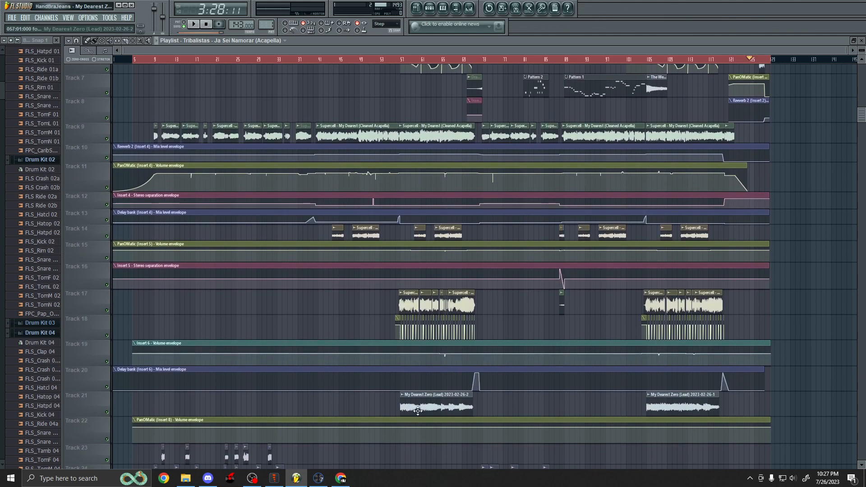
scroll(433, 395, "down", 4)
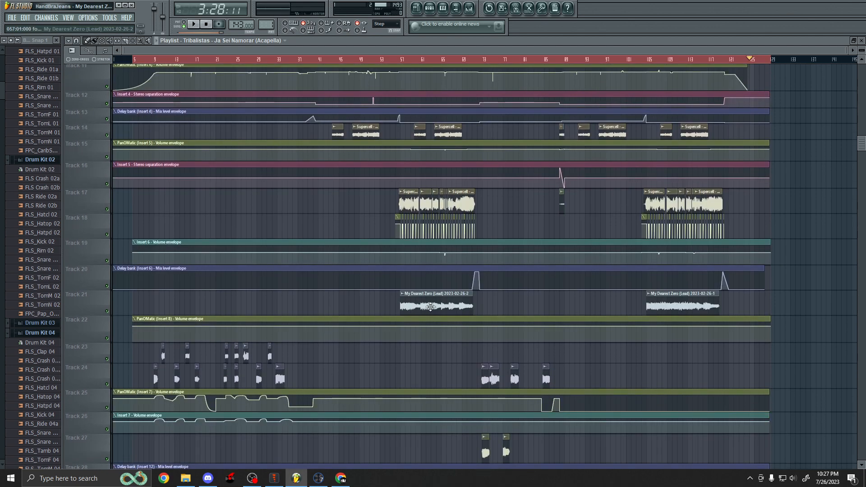
scroll(432, 307, "down", 1)
scroll(432, 307, "up", 11)
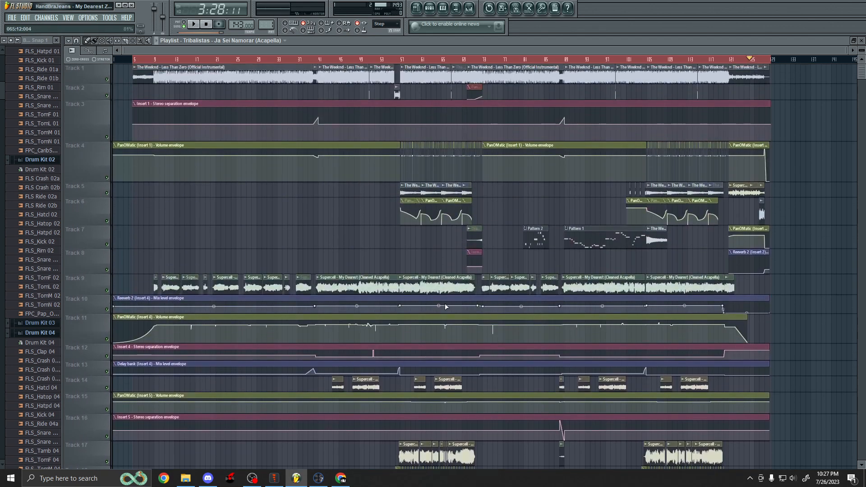